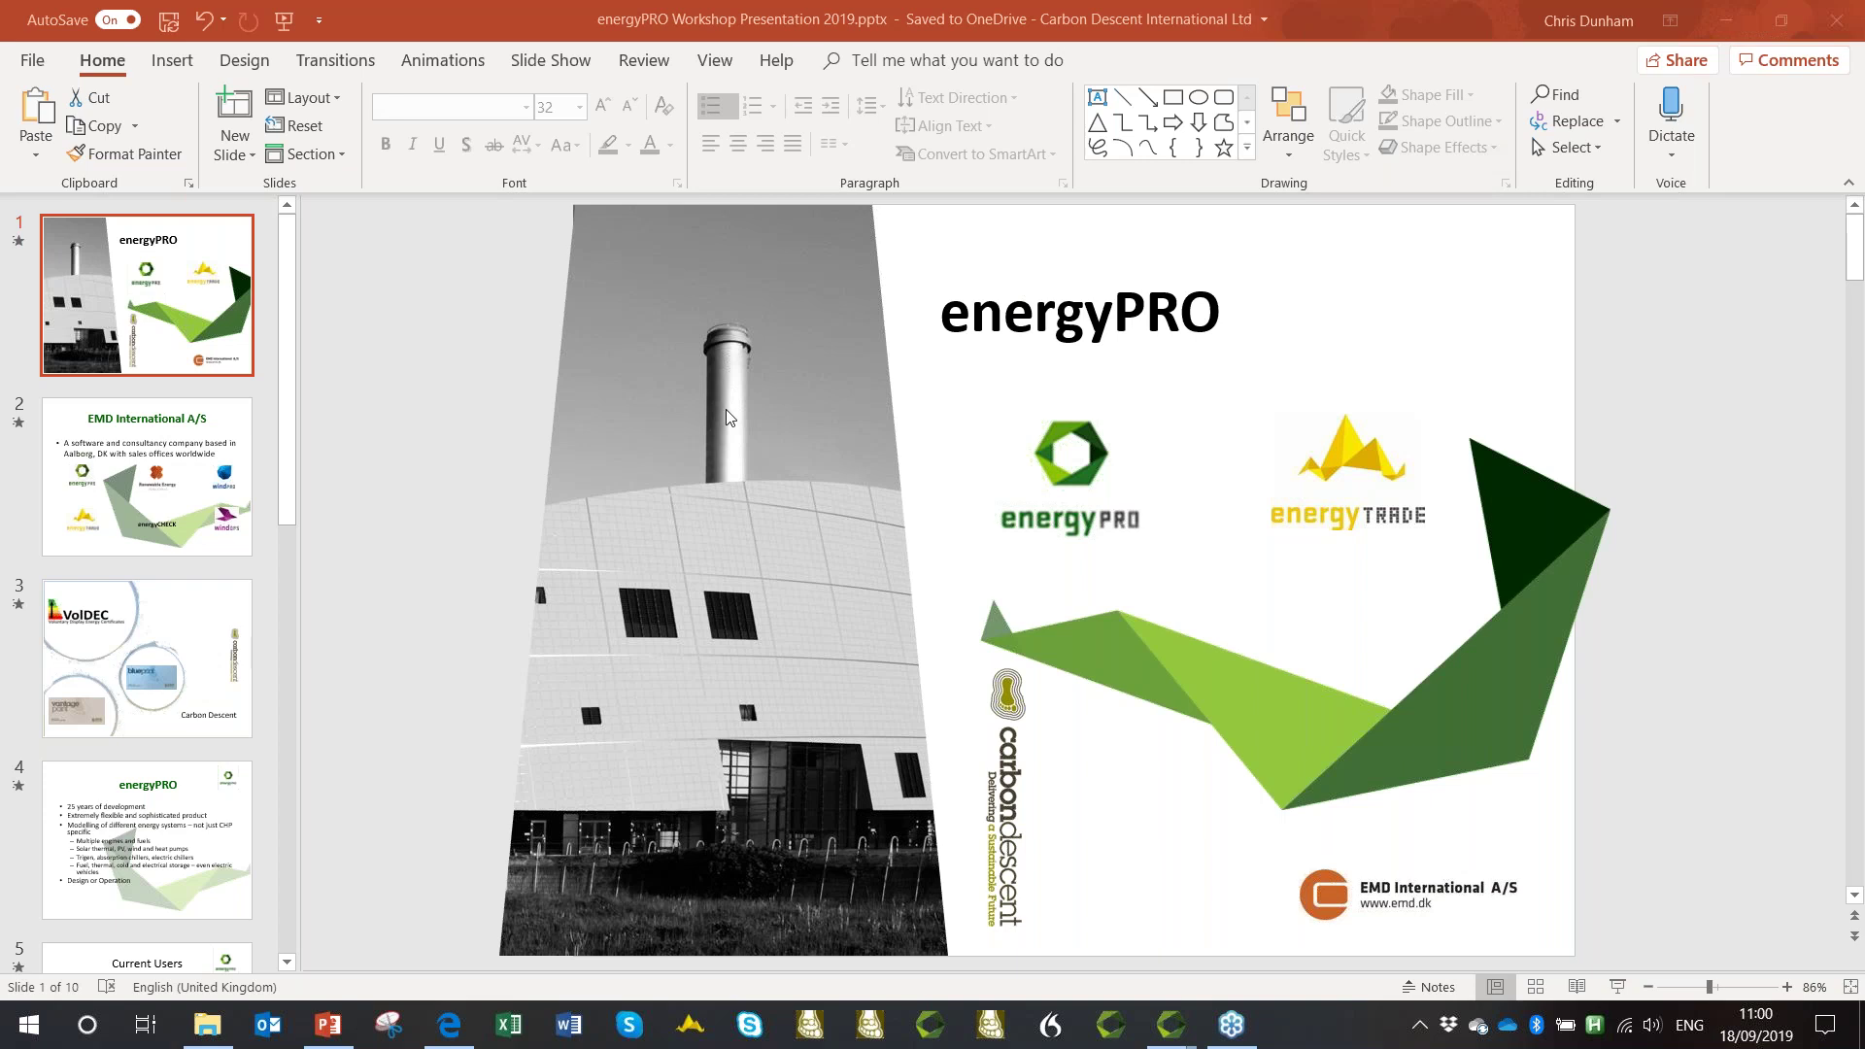
left_click(1619, 988)
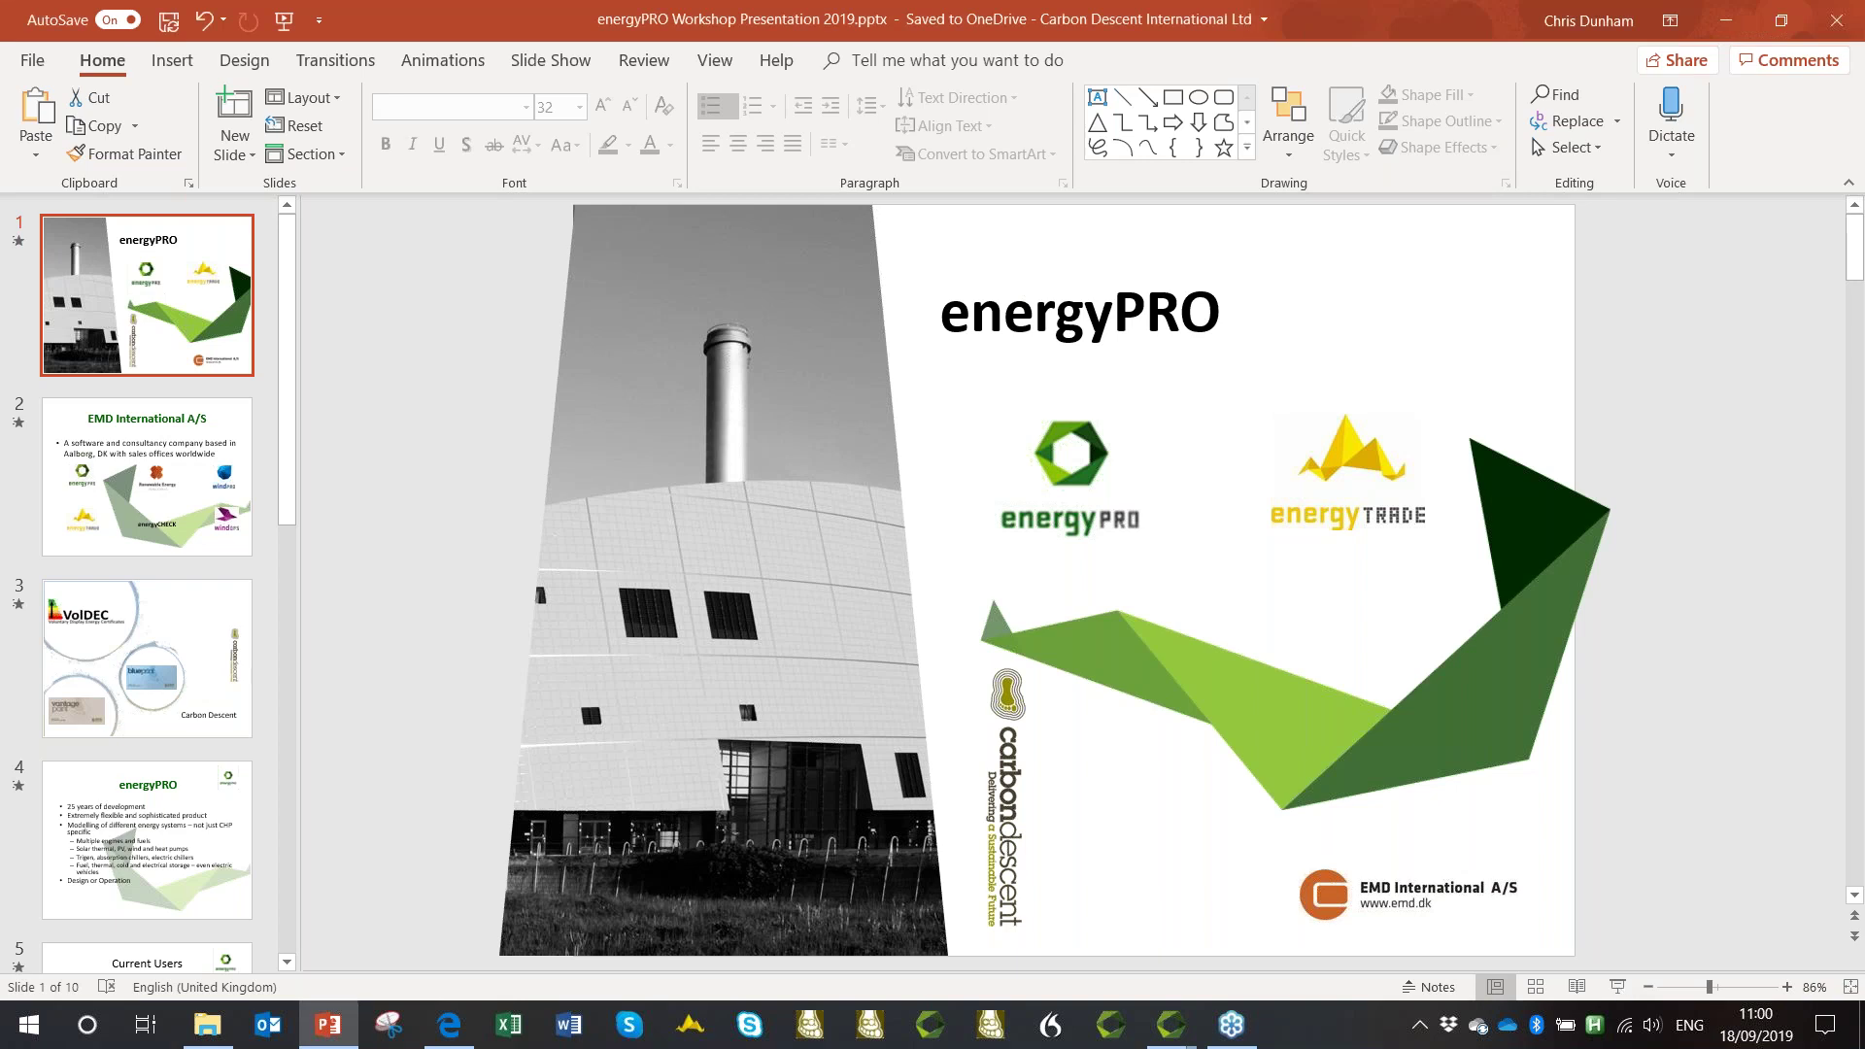
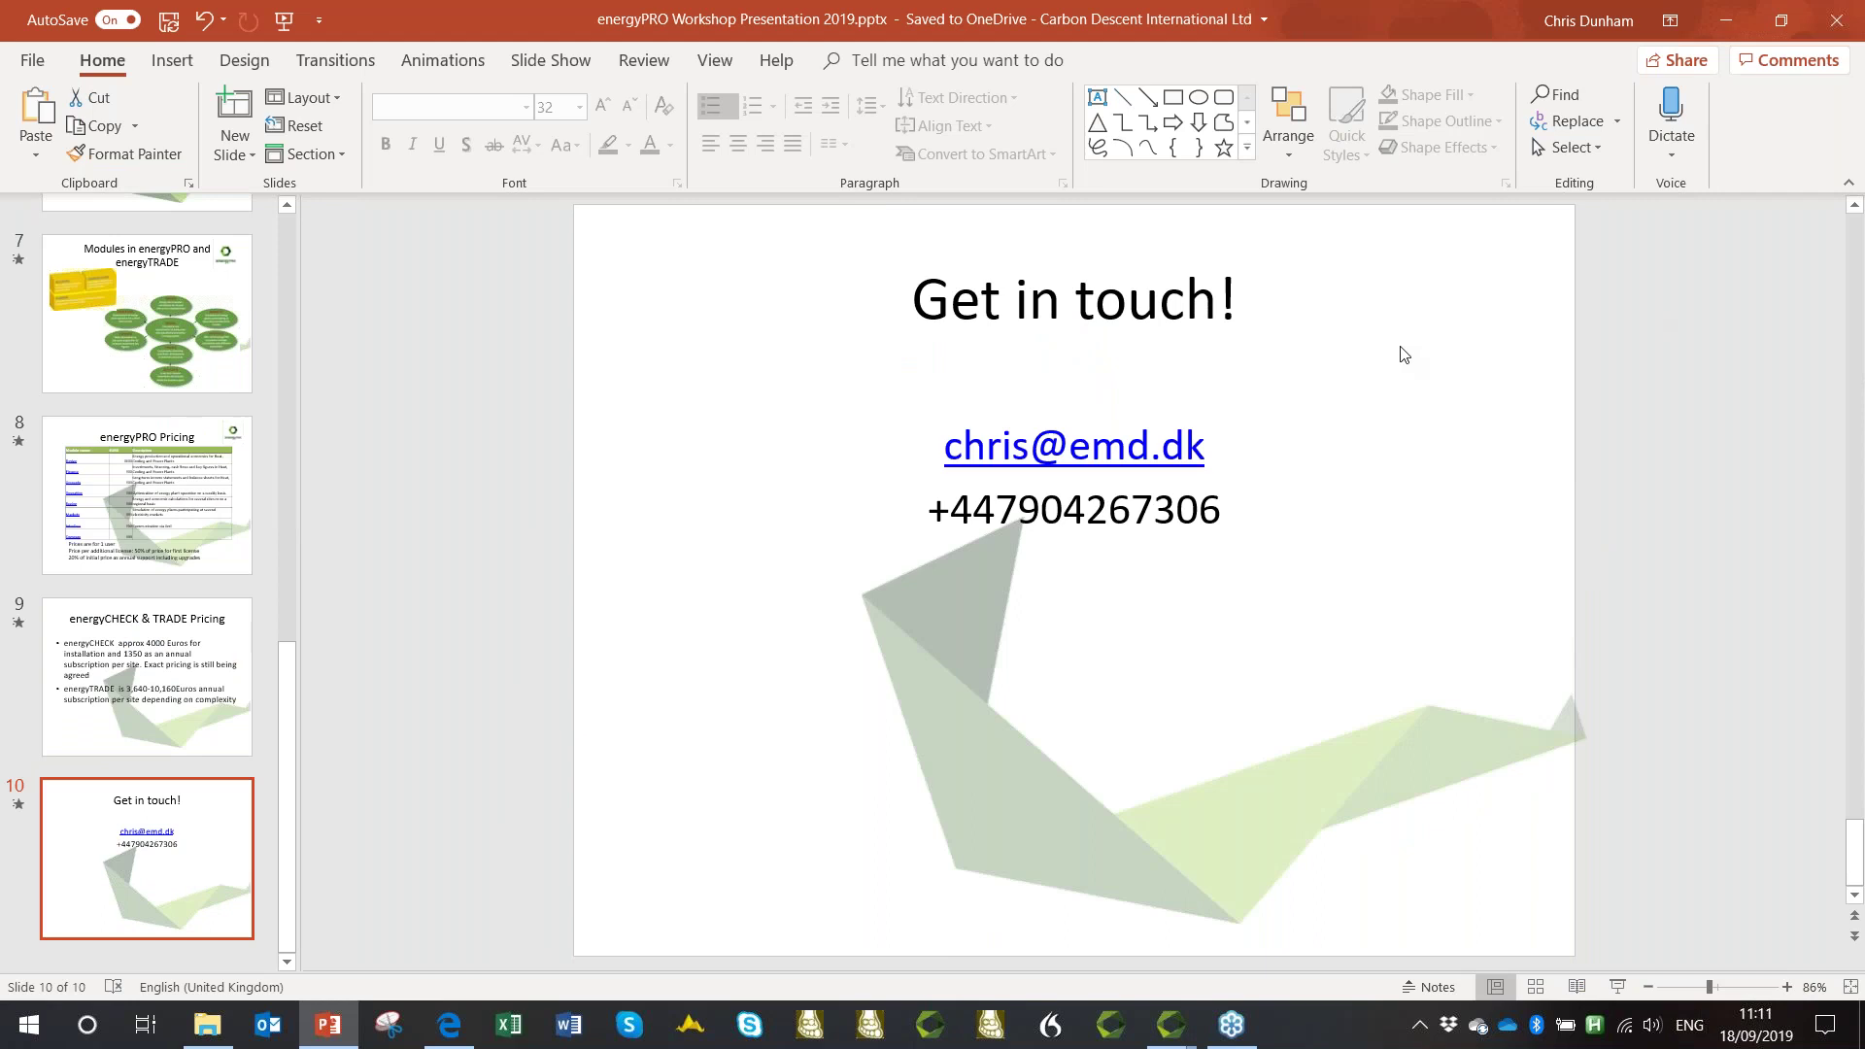
Minimise the PowerPoint workshop presentation to bring the energyPRO site diagram back.
left_click(1831, 15)
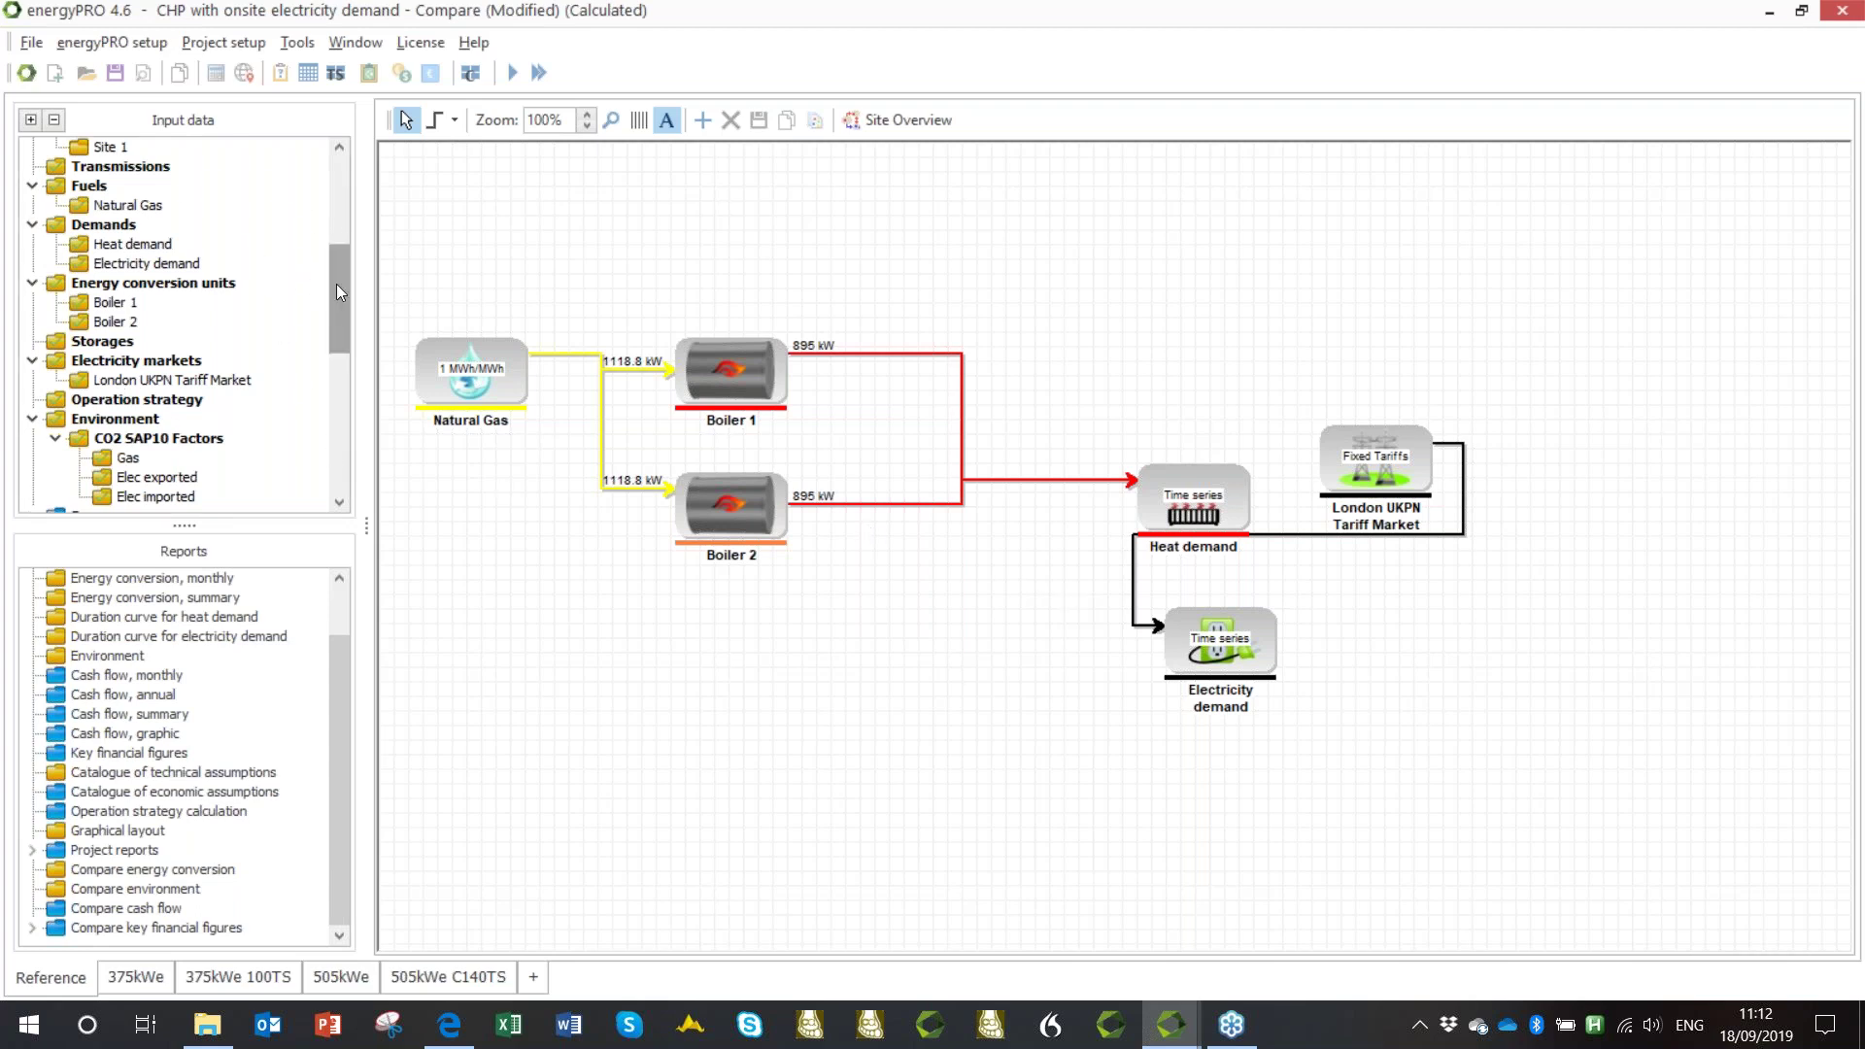
mouse_move(336, 288)
left_mouse_down()
mouse_move(340, 374)
mouse_move(356, 258)
left_mouse_up()
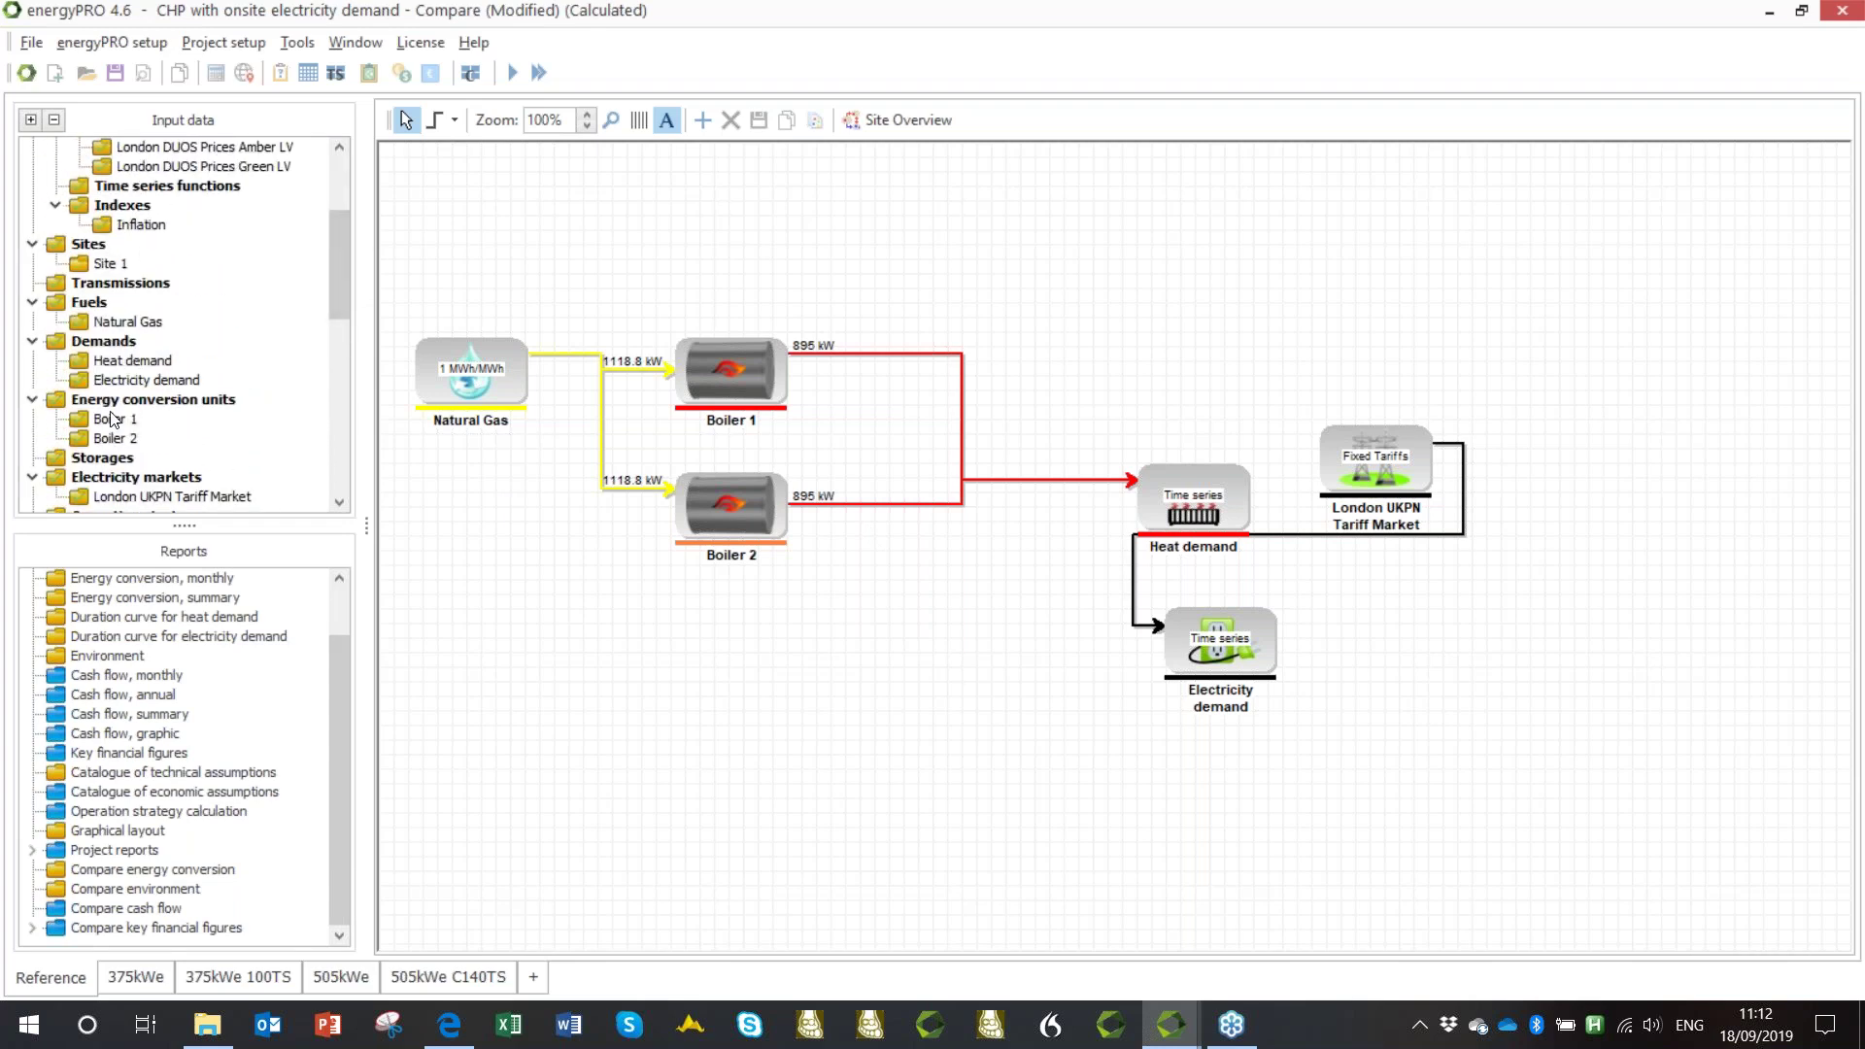
left_click_drag(332, 281, 333, 413)
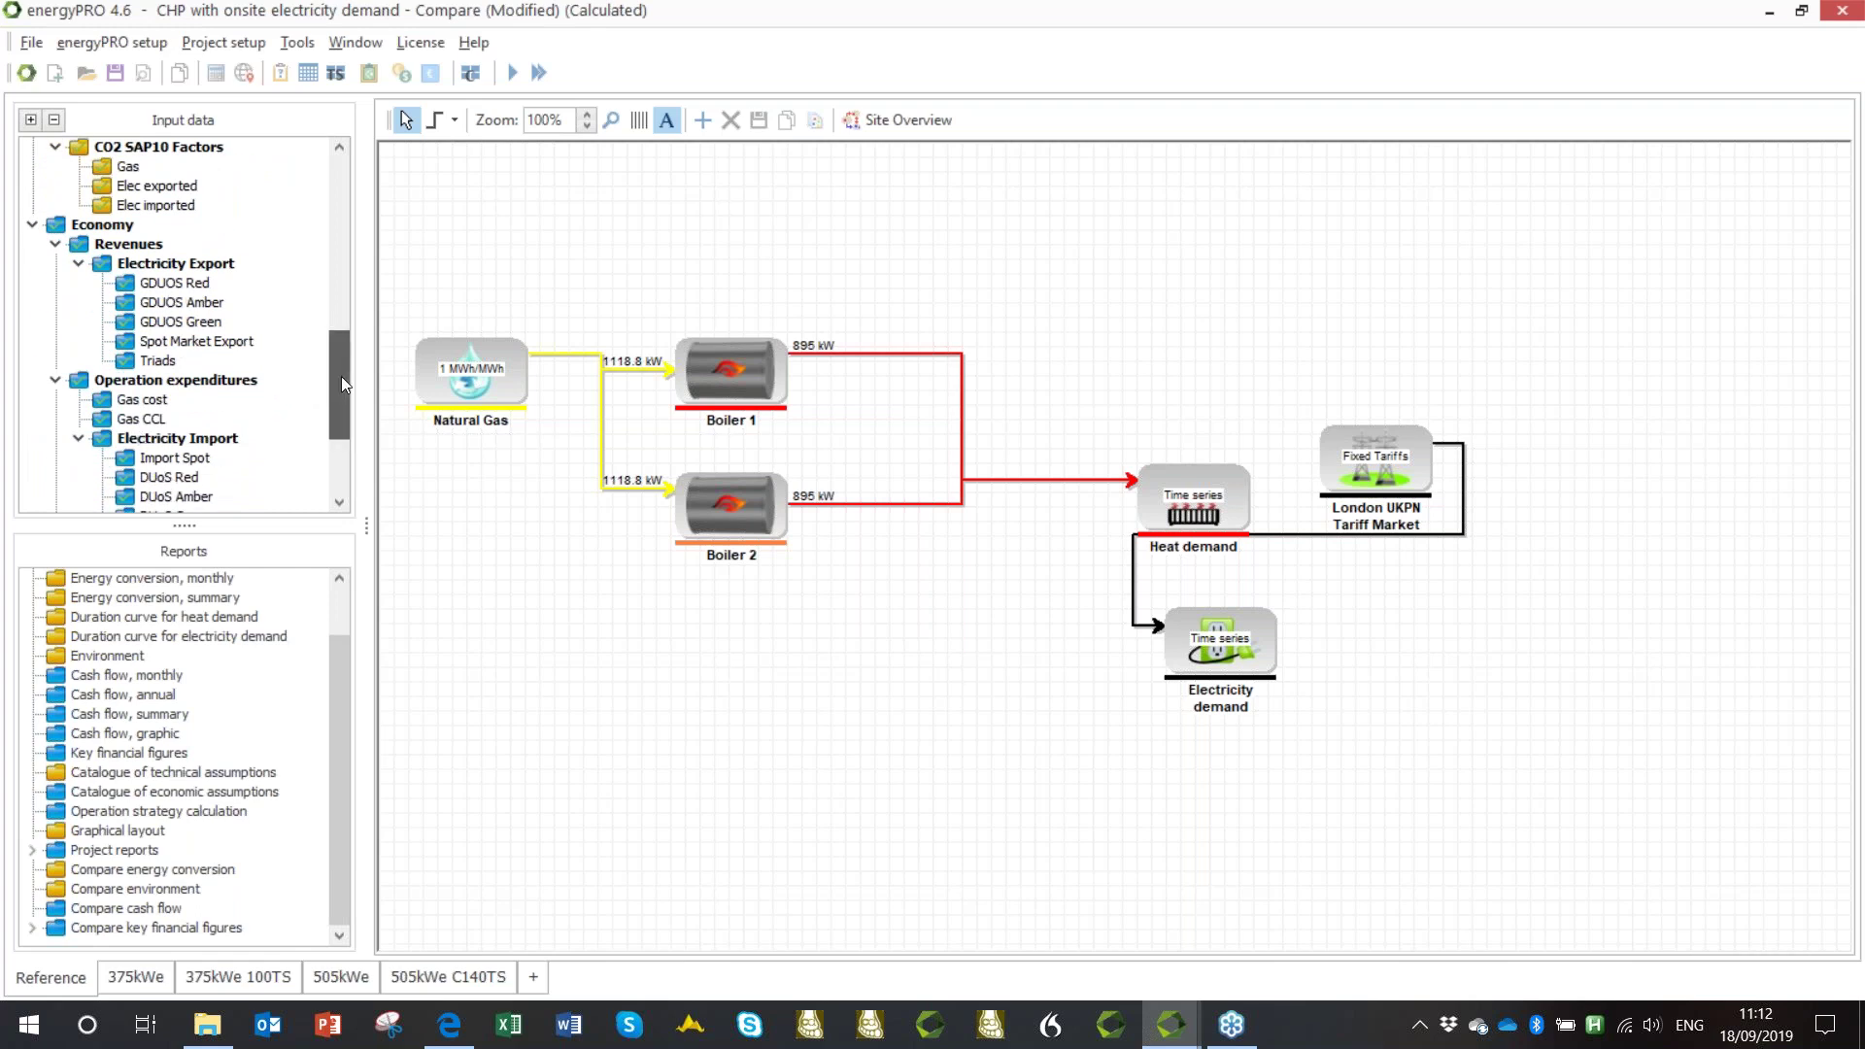
left_click_drag(341, 376, 344, 359)
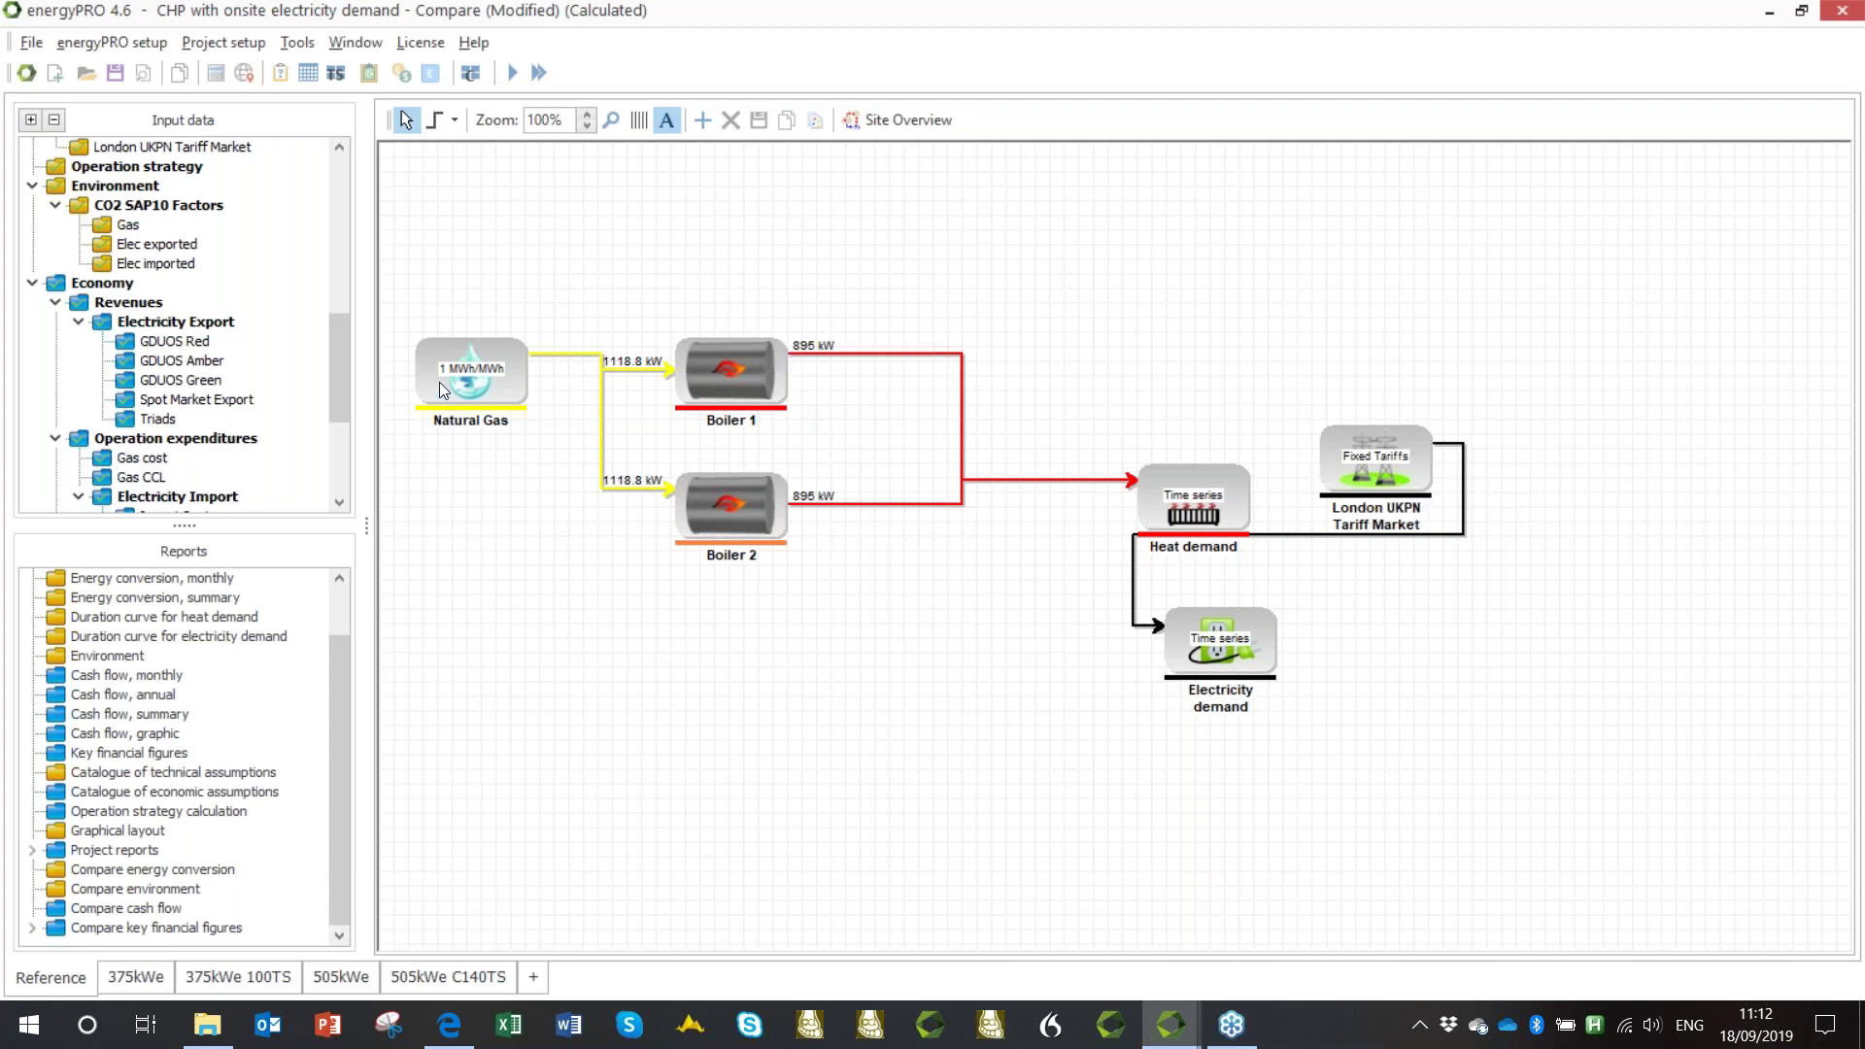
left_click_drag(346, 359, 346, 429)
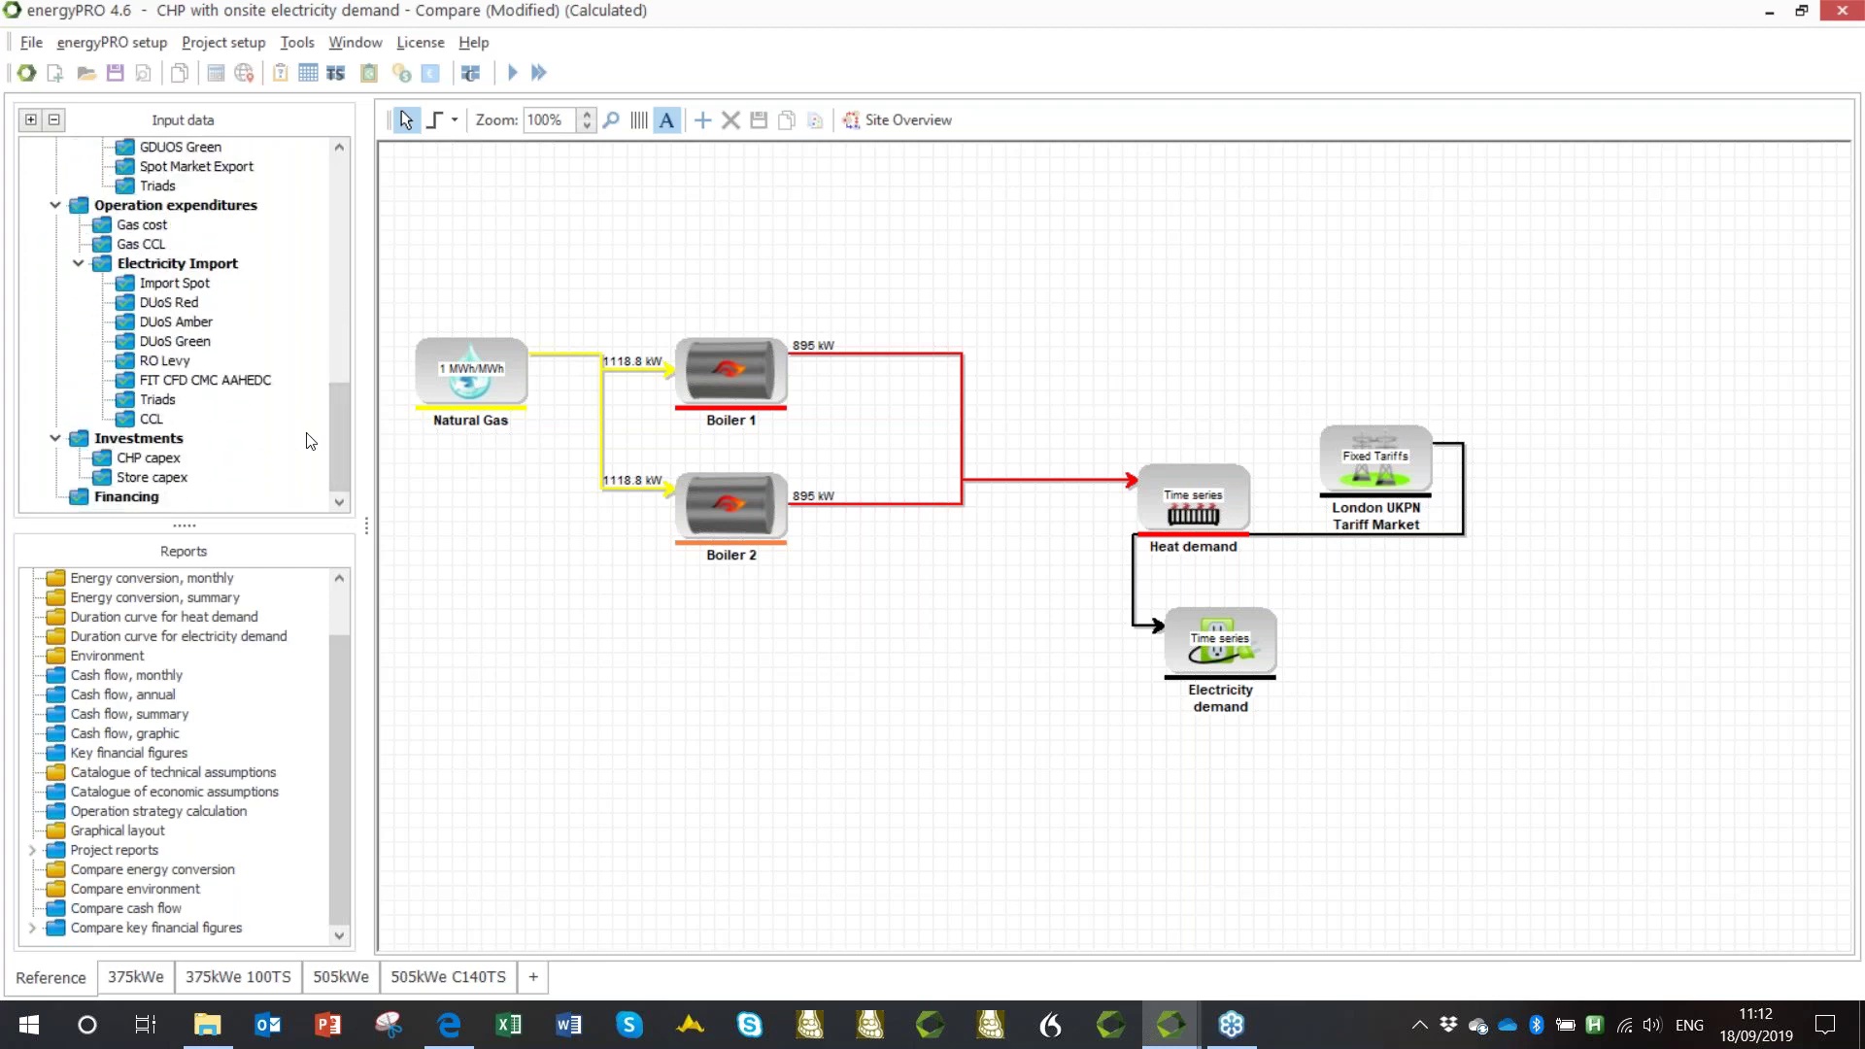
left_click_drag(344, 429, 344, 367)
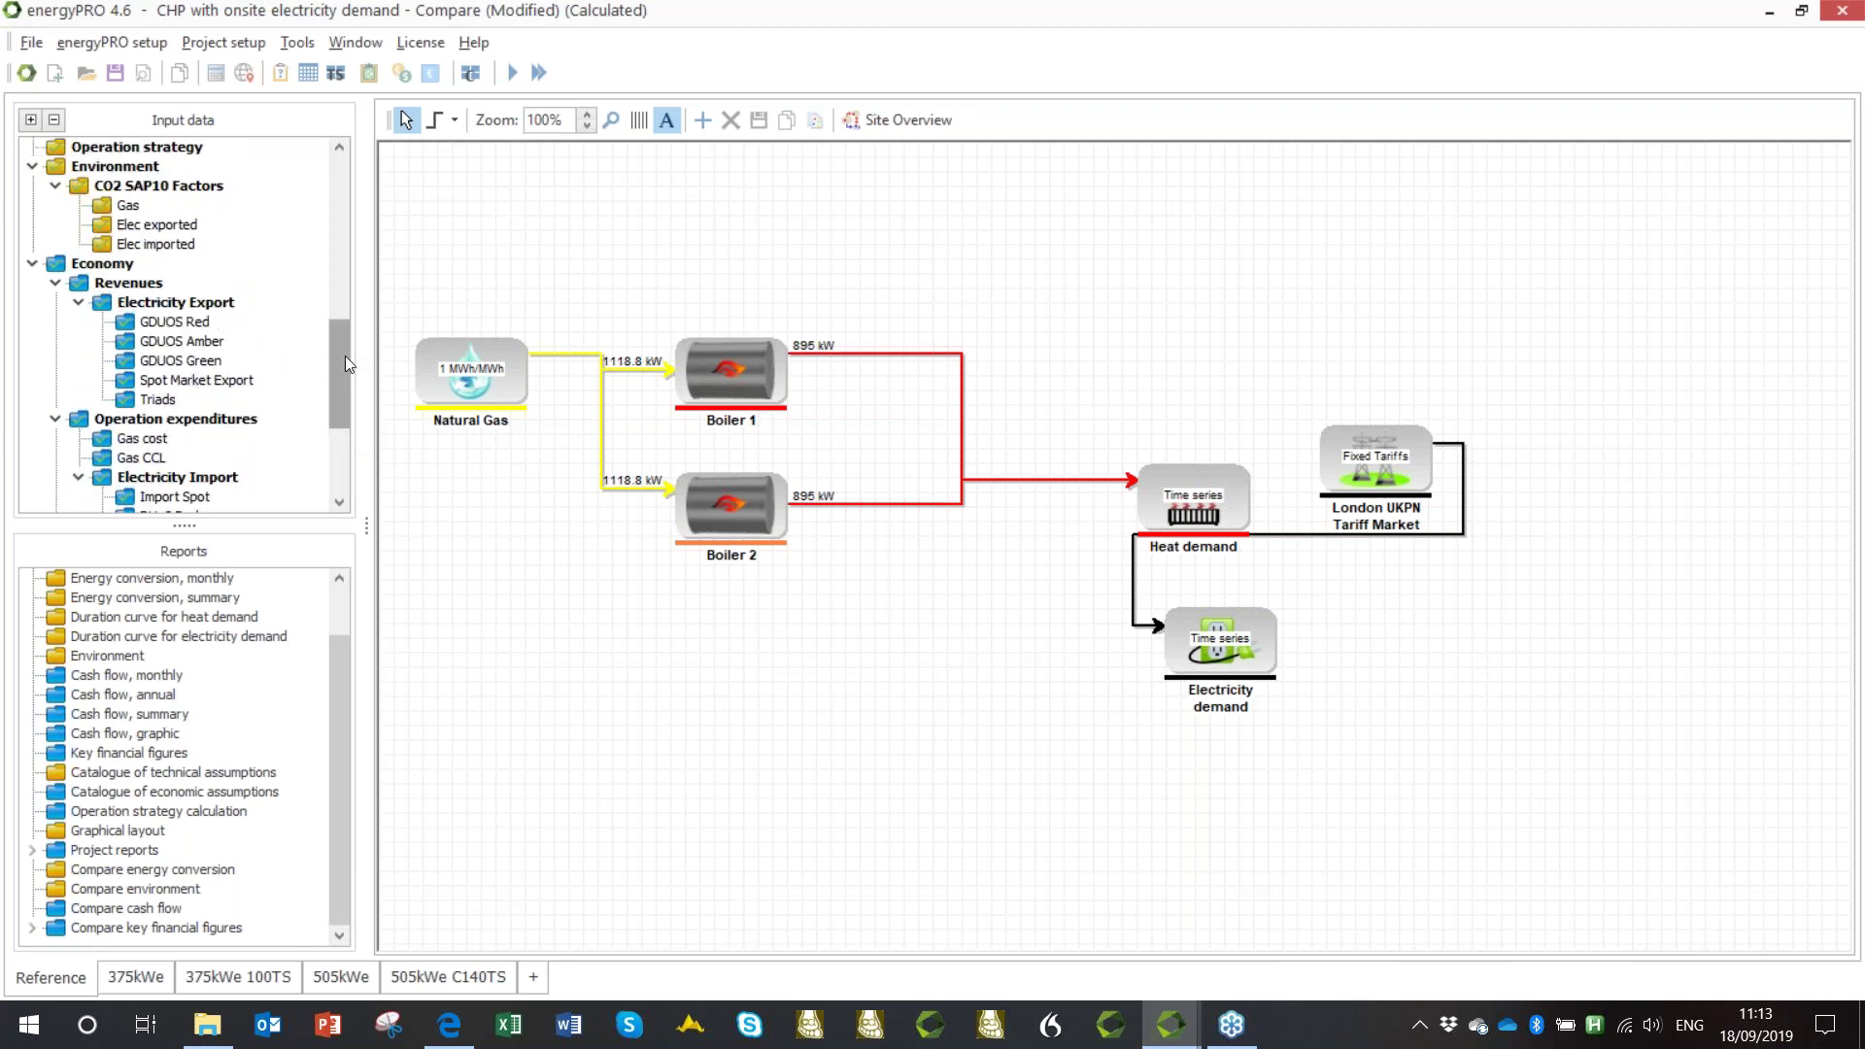
left_click_drag(347, 371, 347, 374)
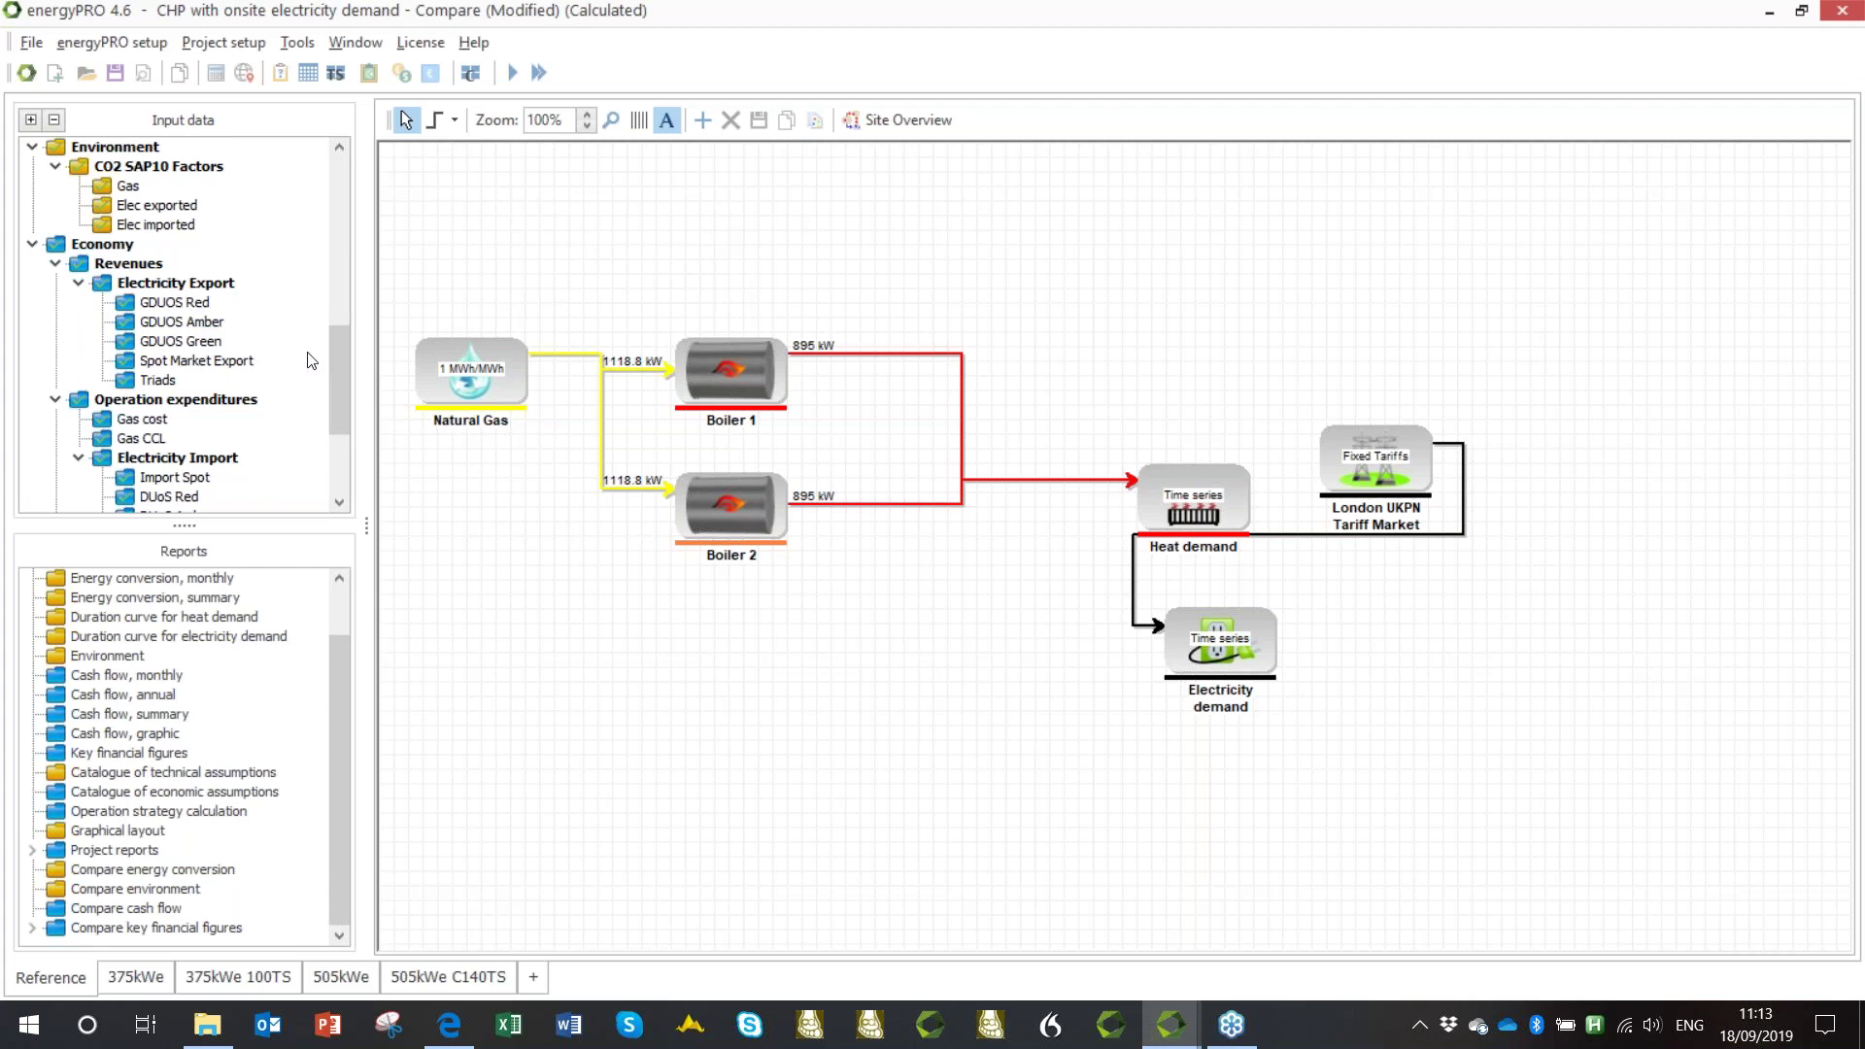
left_click_drag(344, 356, 346, 398)
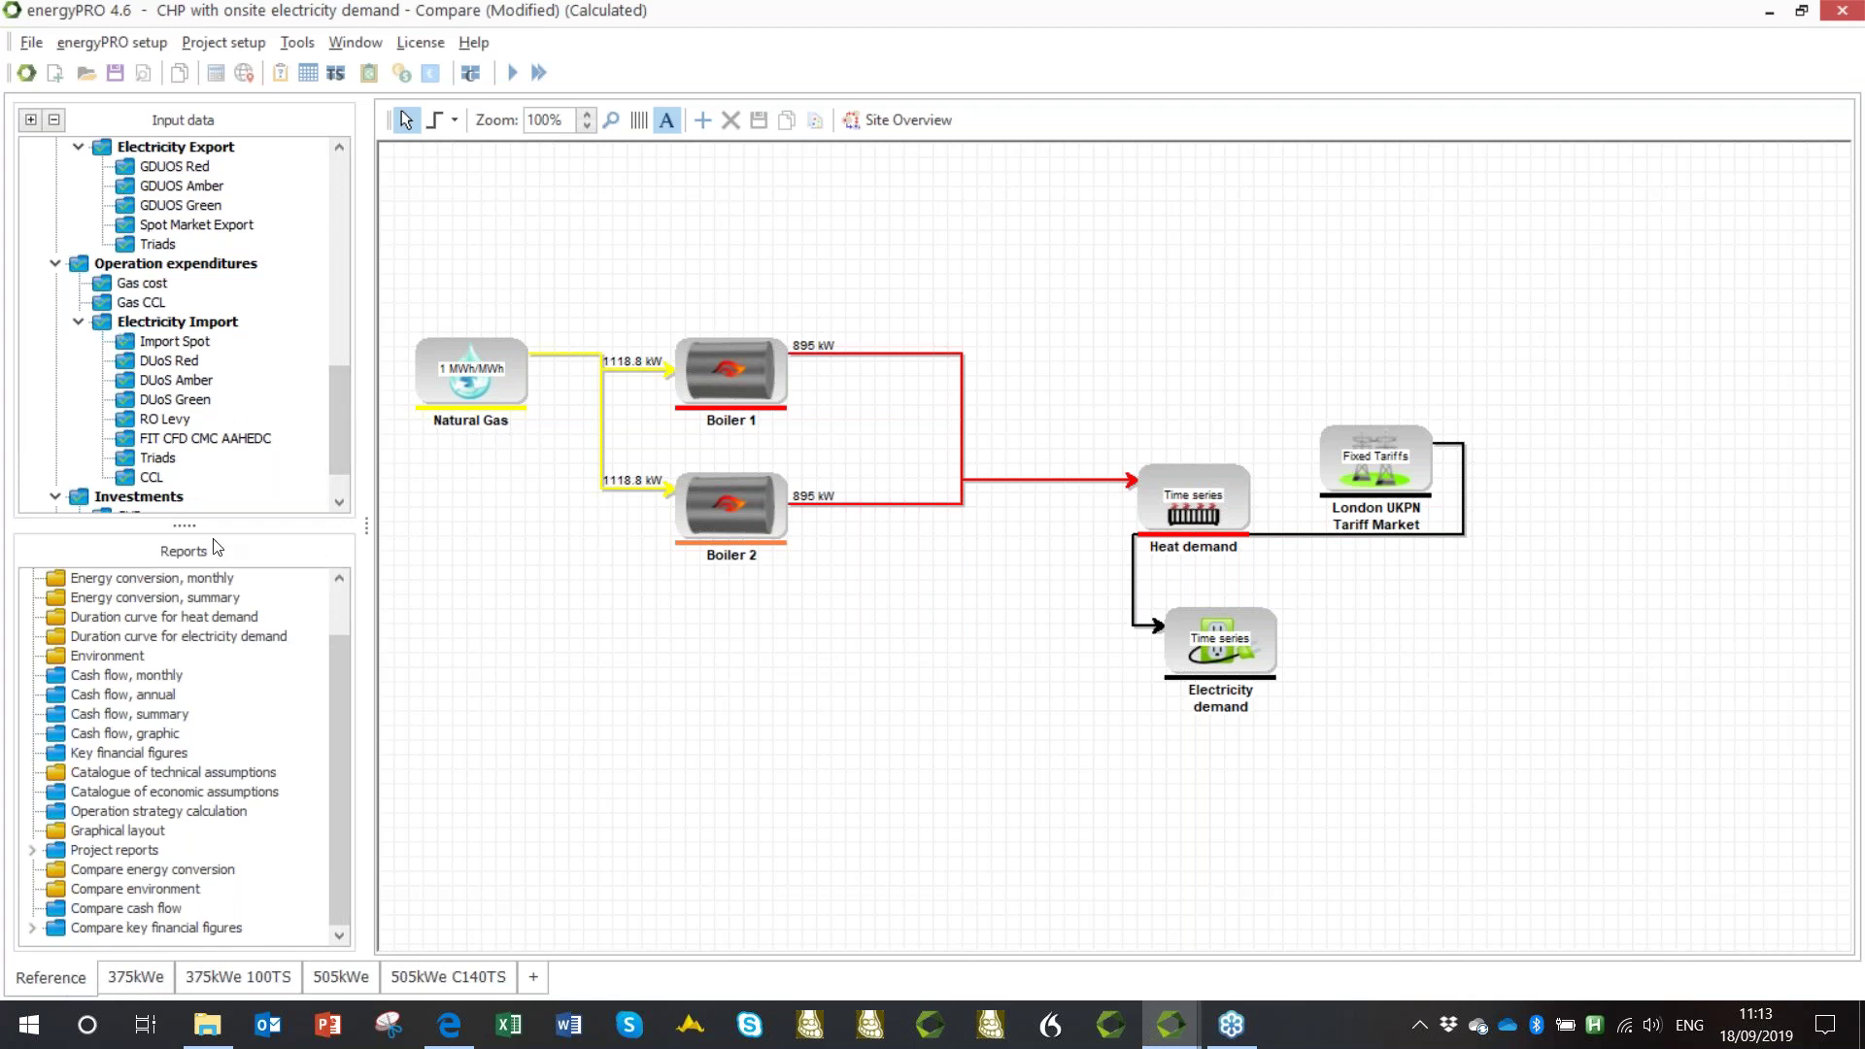
left_click(137, 980)
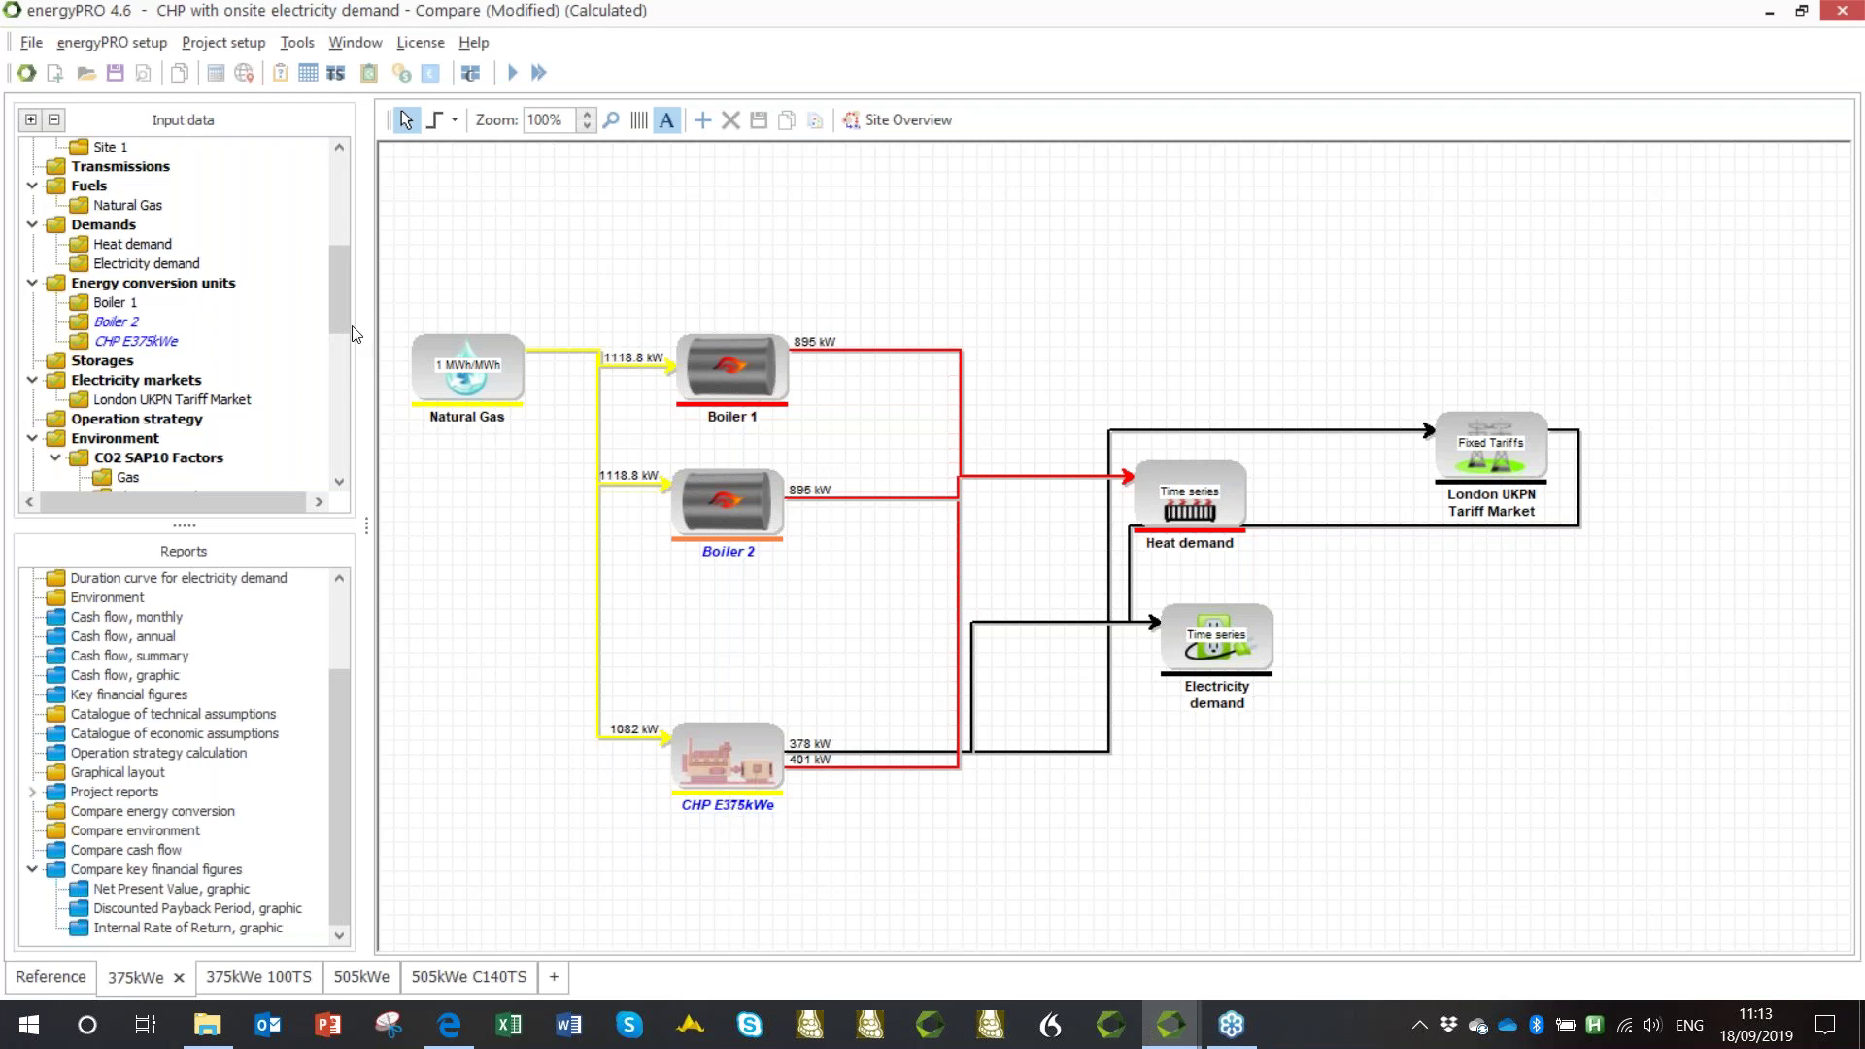
Step through the 375kWe 100TS, 505kWe and 505kWe C140TS scenarios, then generate the cash flow comparison.
left_click_drag(337, 312, 342, 418)
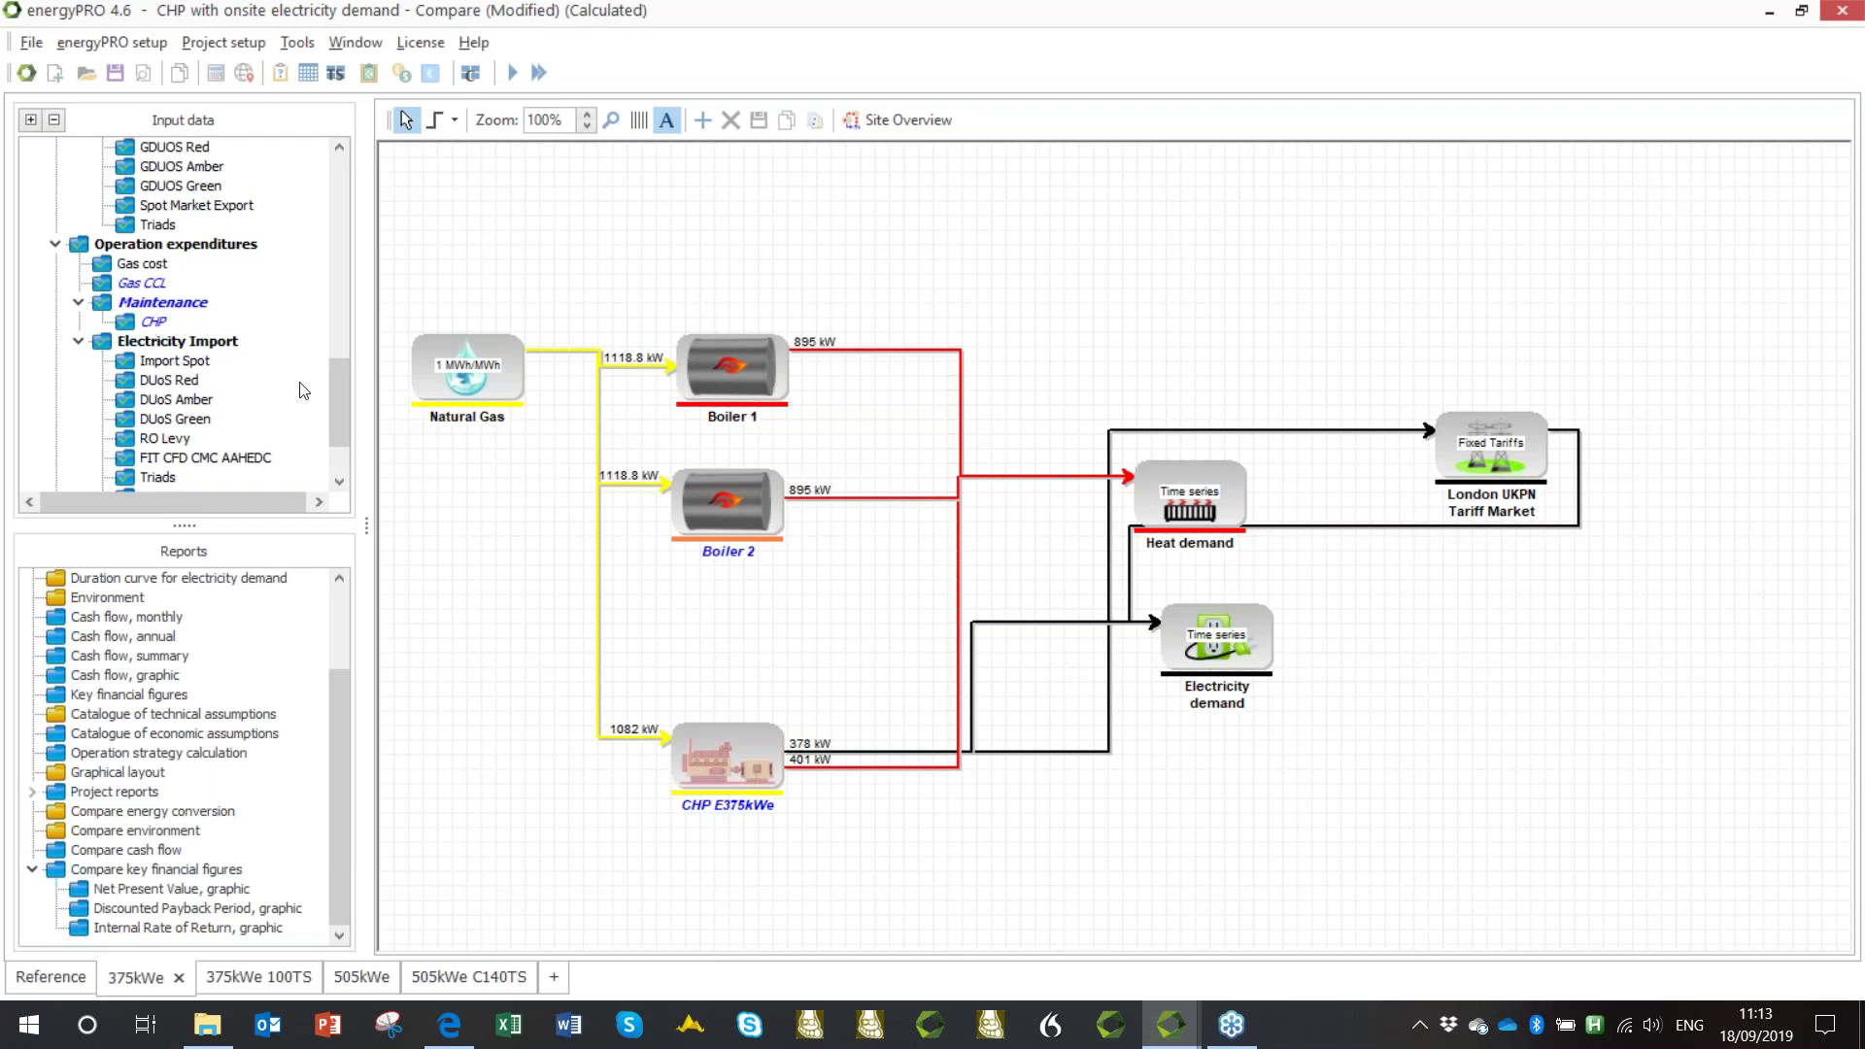
left_click_drag(336, 392, 336, 423)
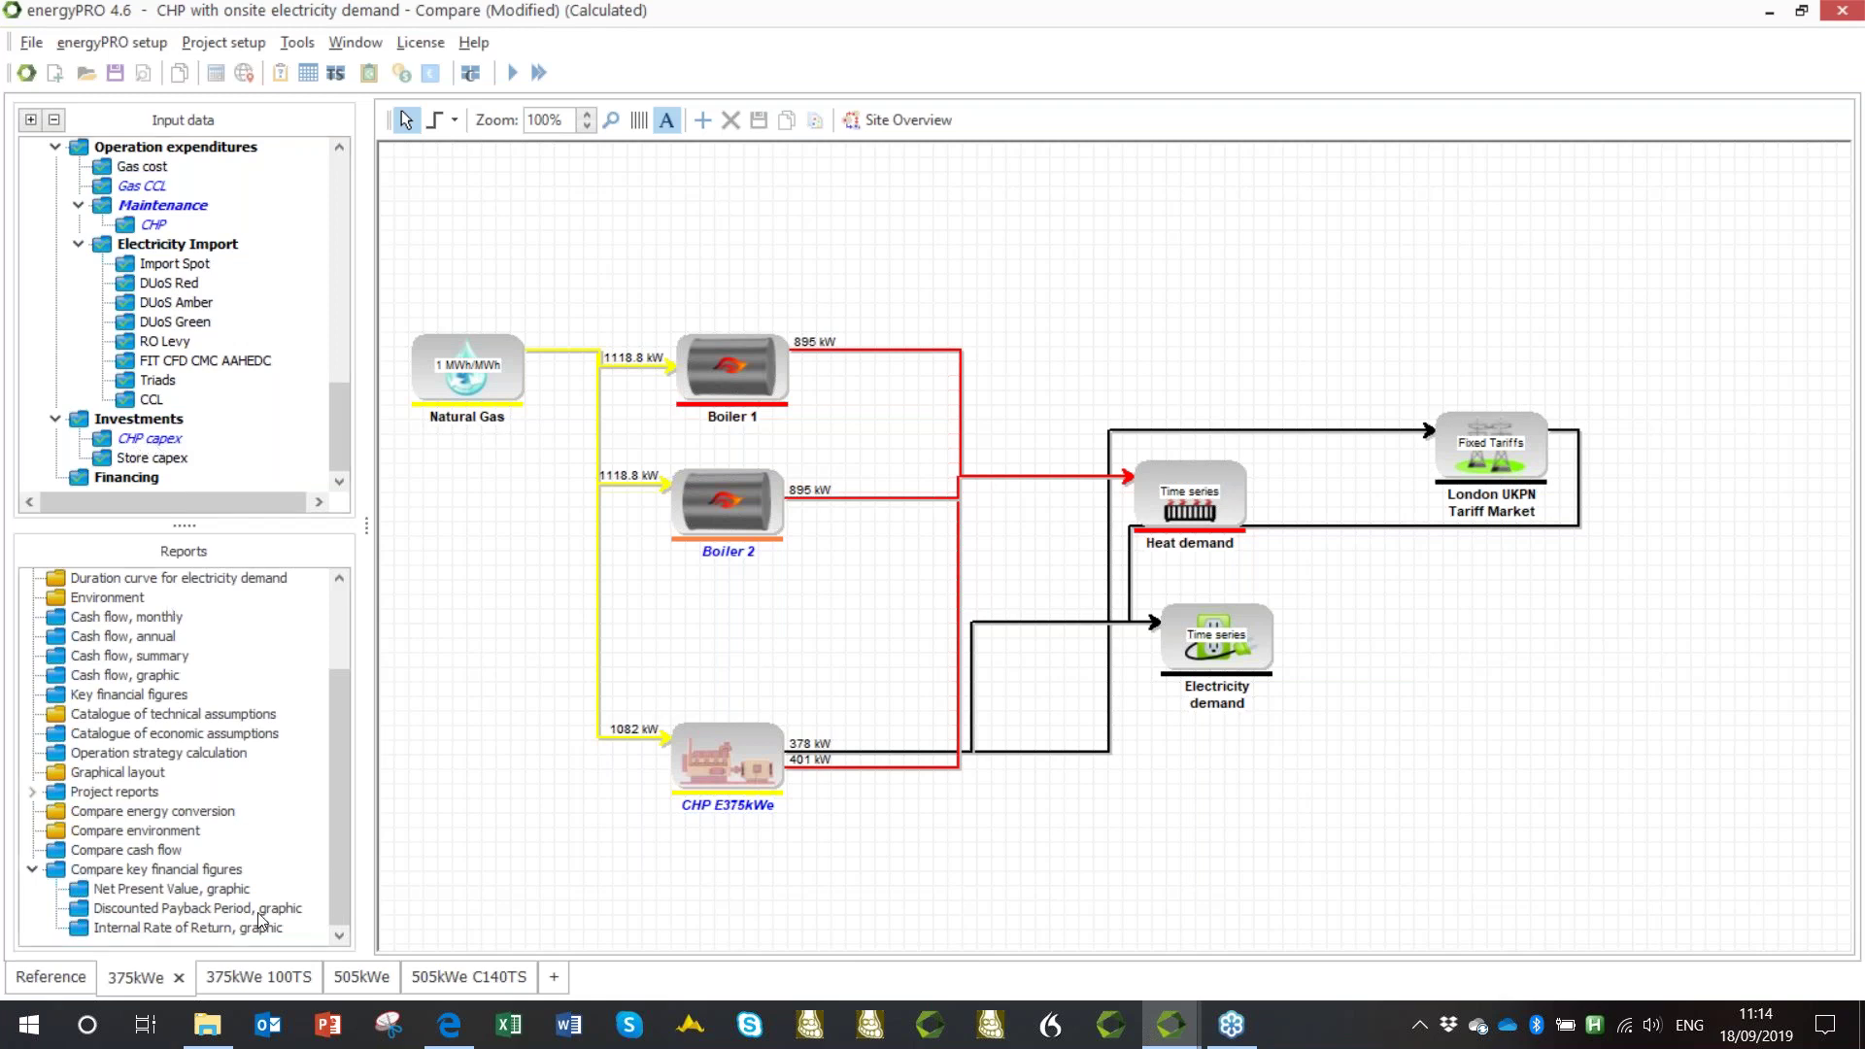
left_click(253, 981)
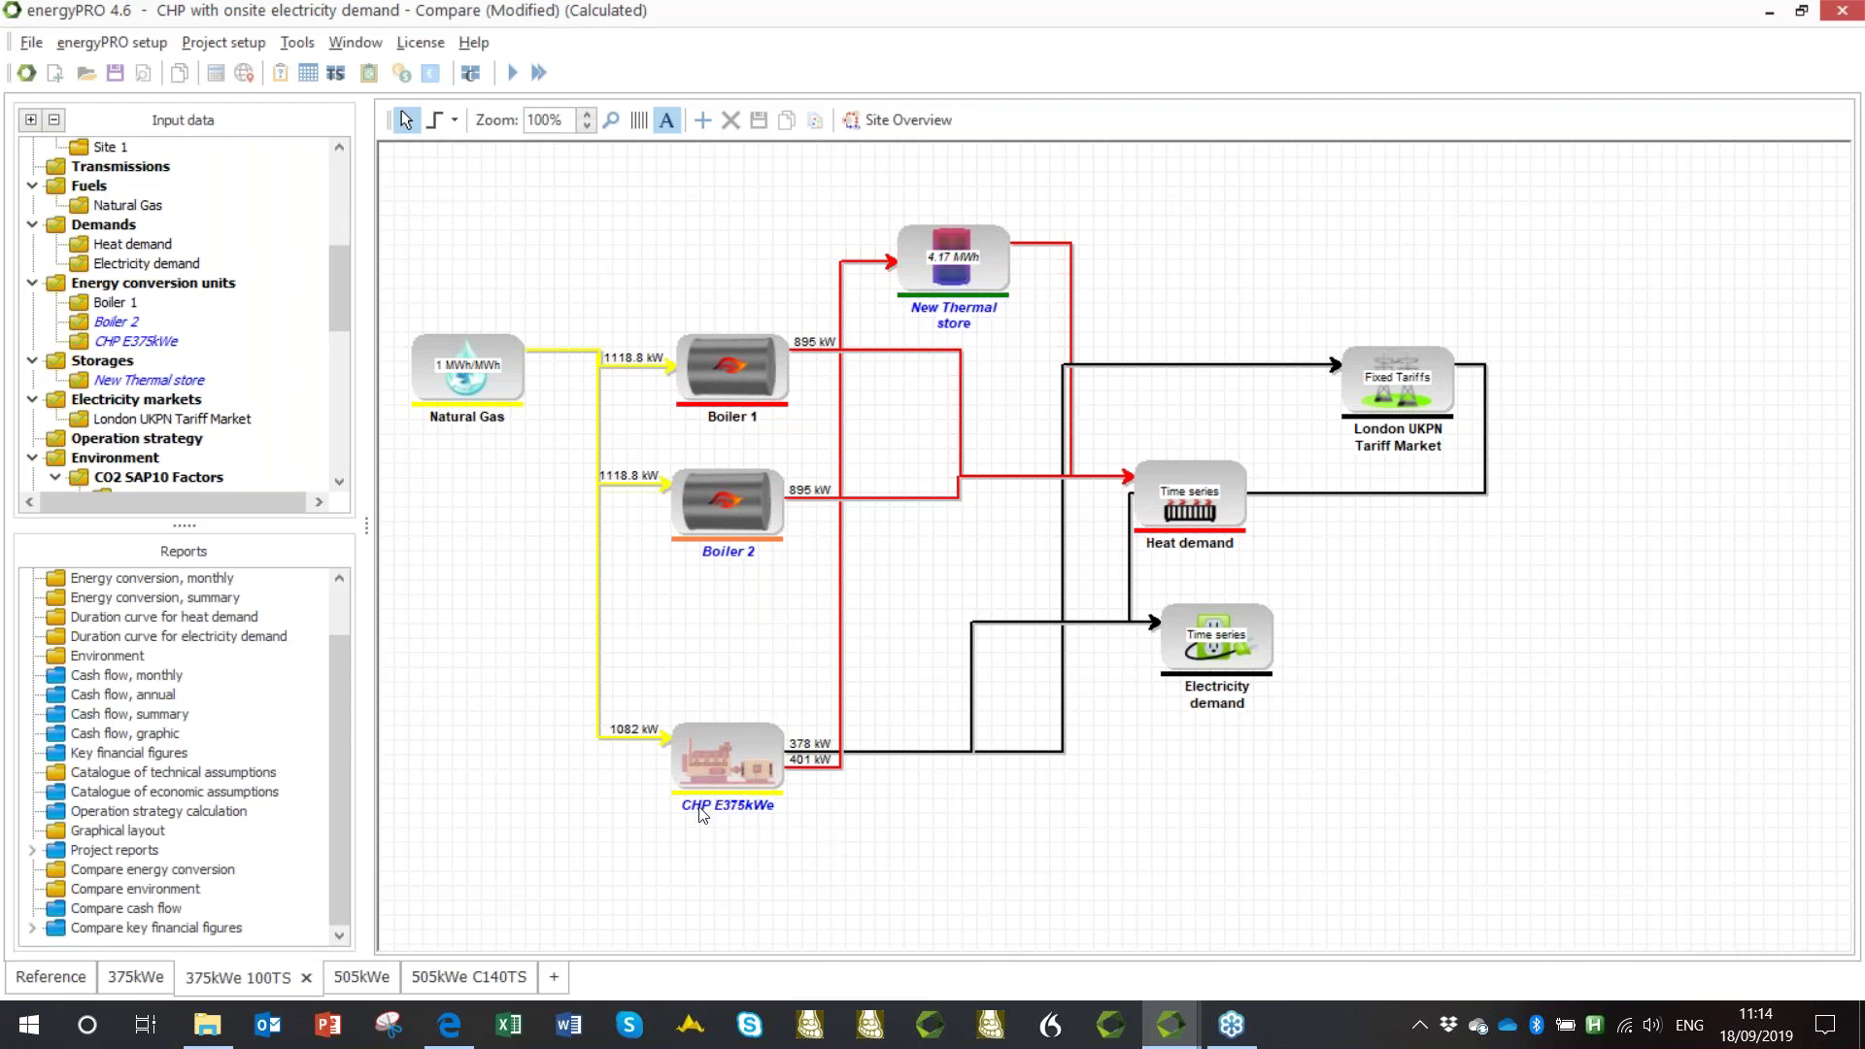
left_click(361, 978)
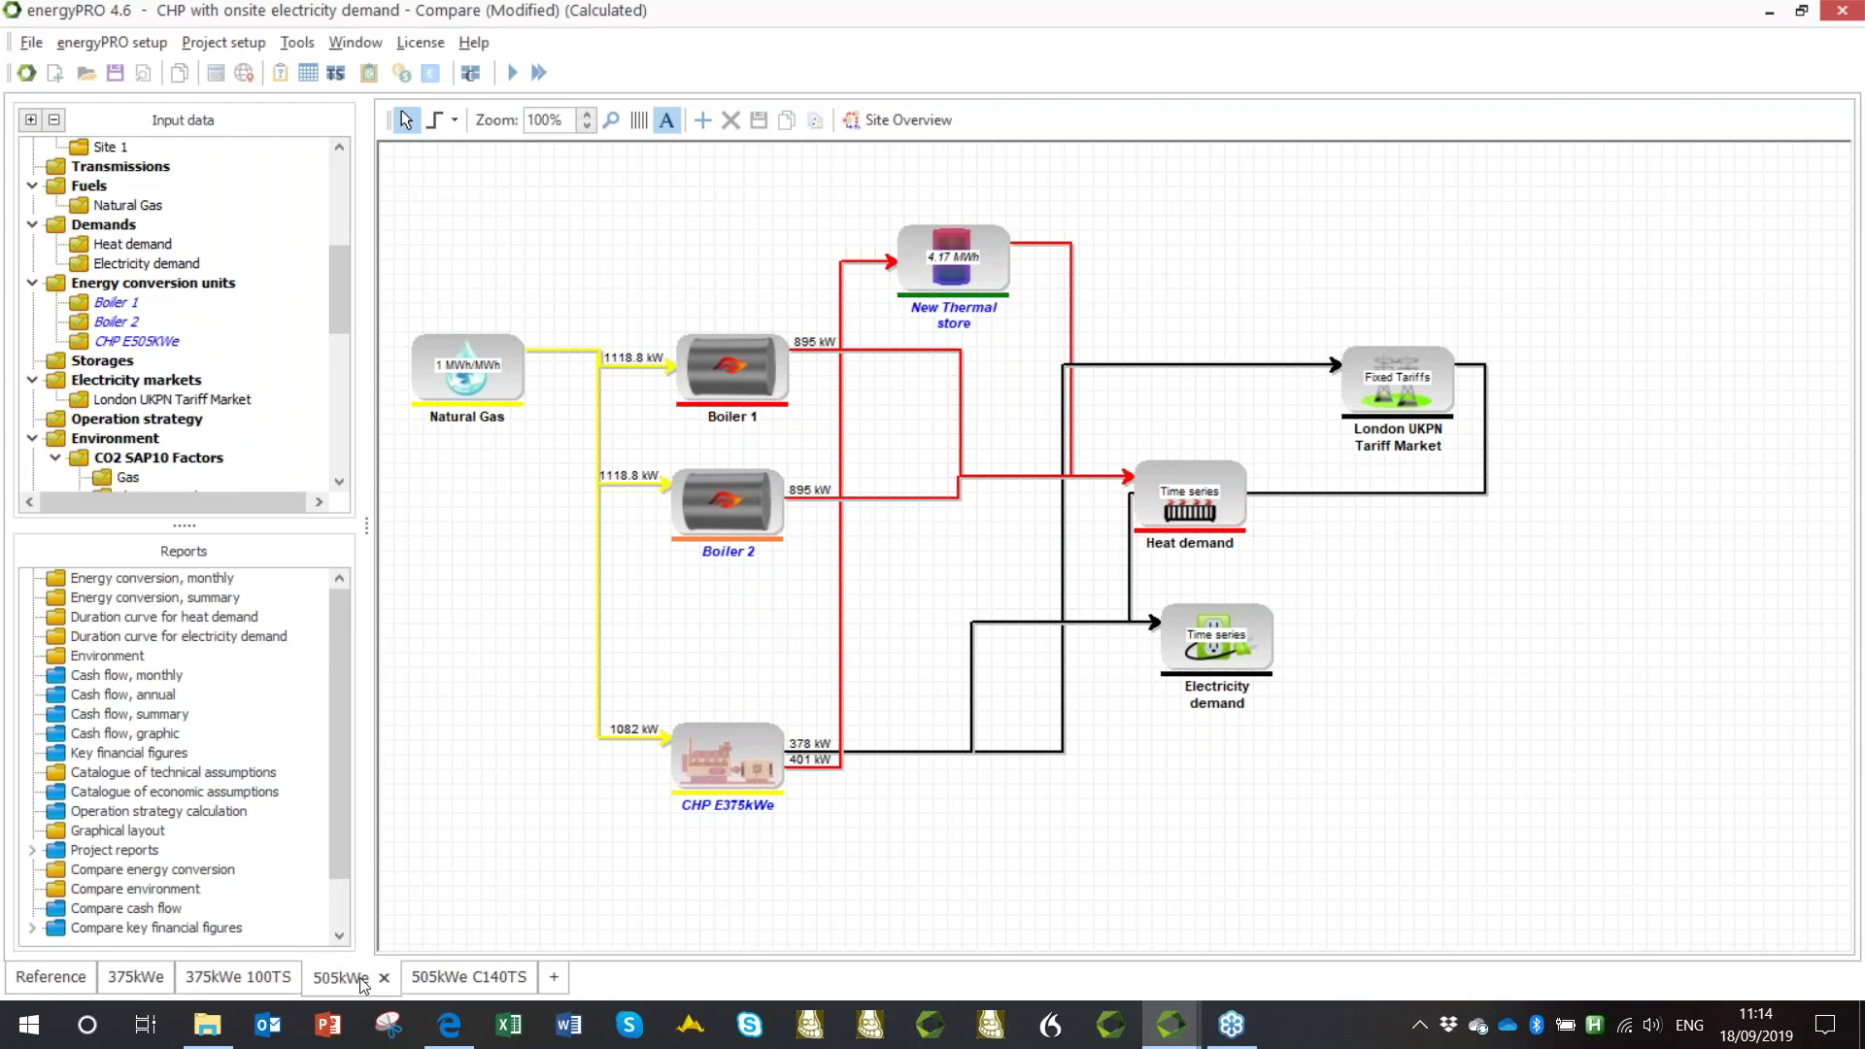
left_click(454, 977)
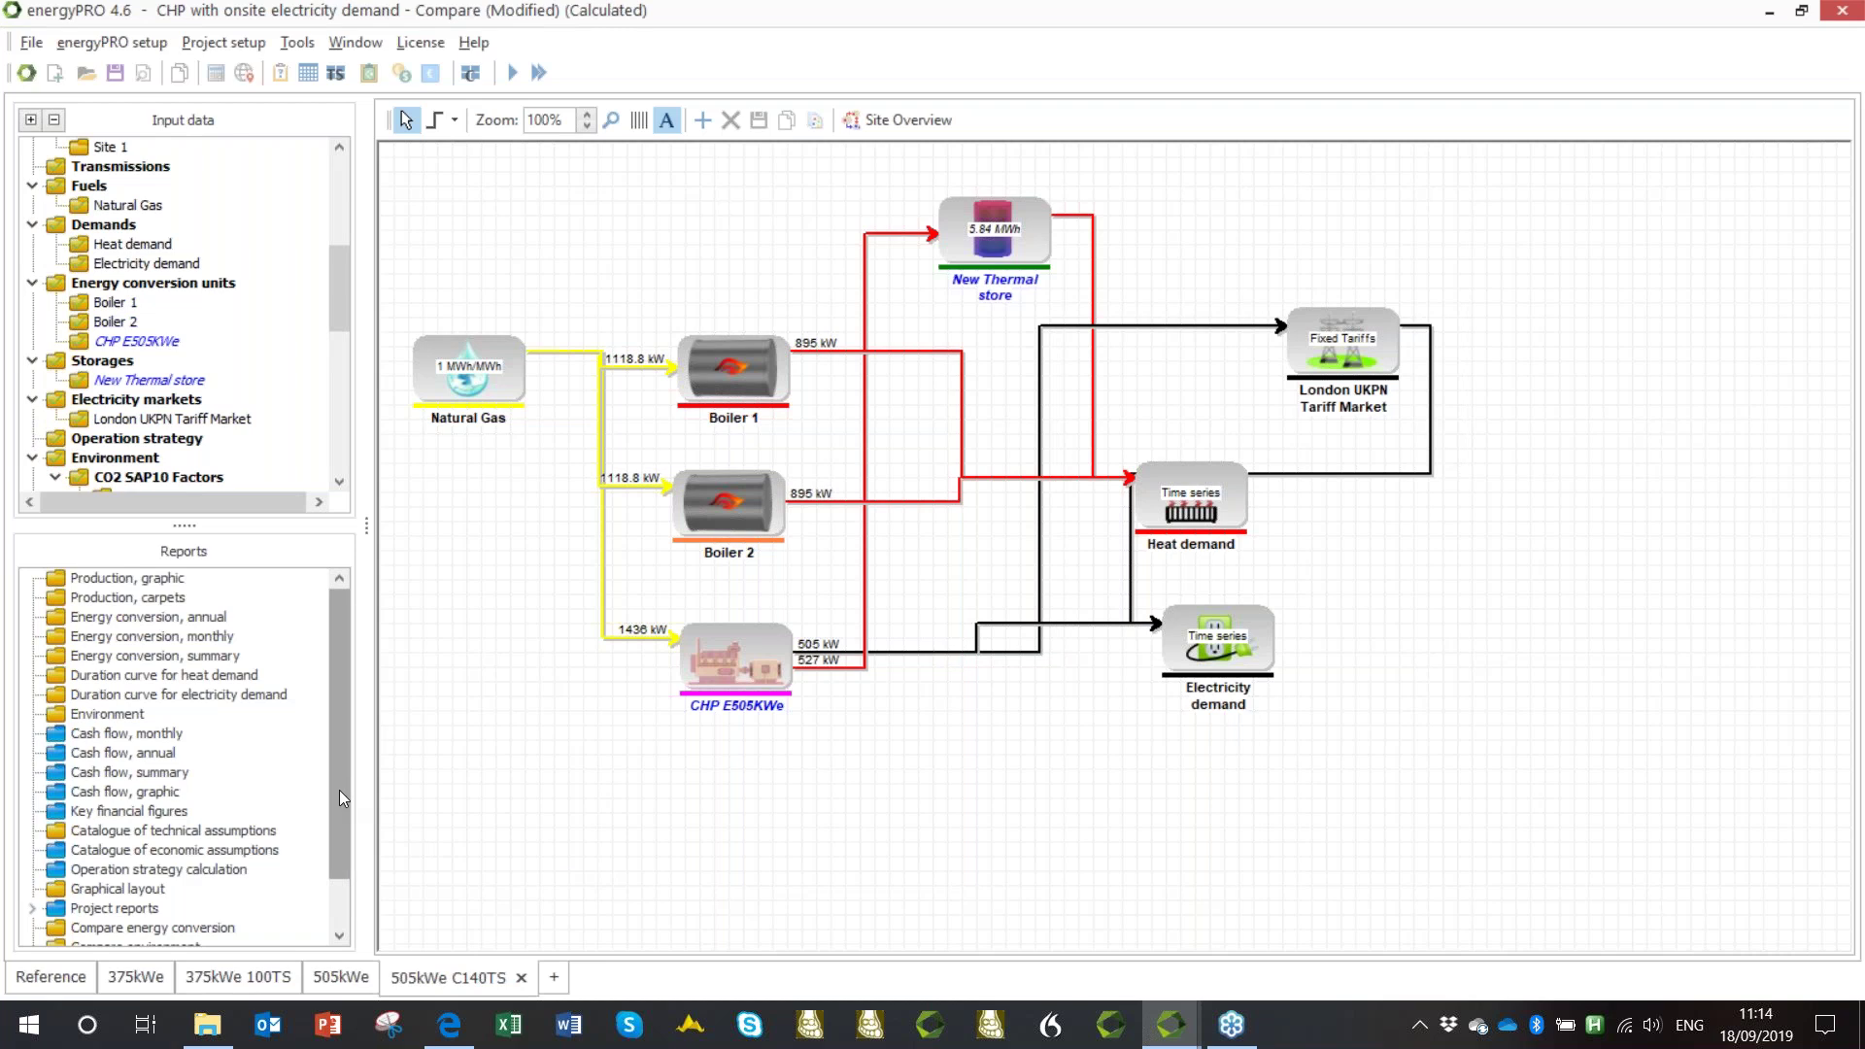
left_click_drag(341, 772, 342, 827)
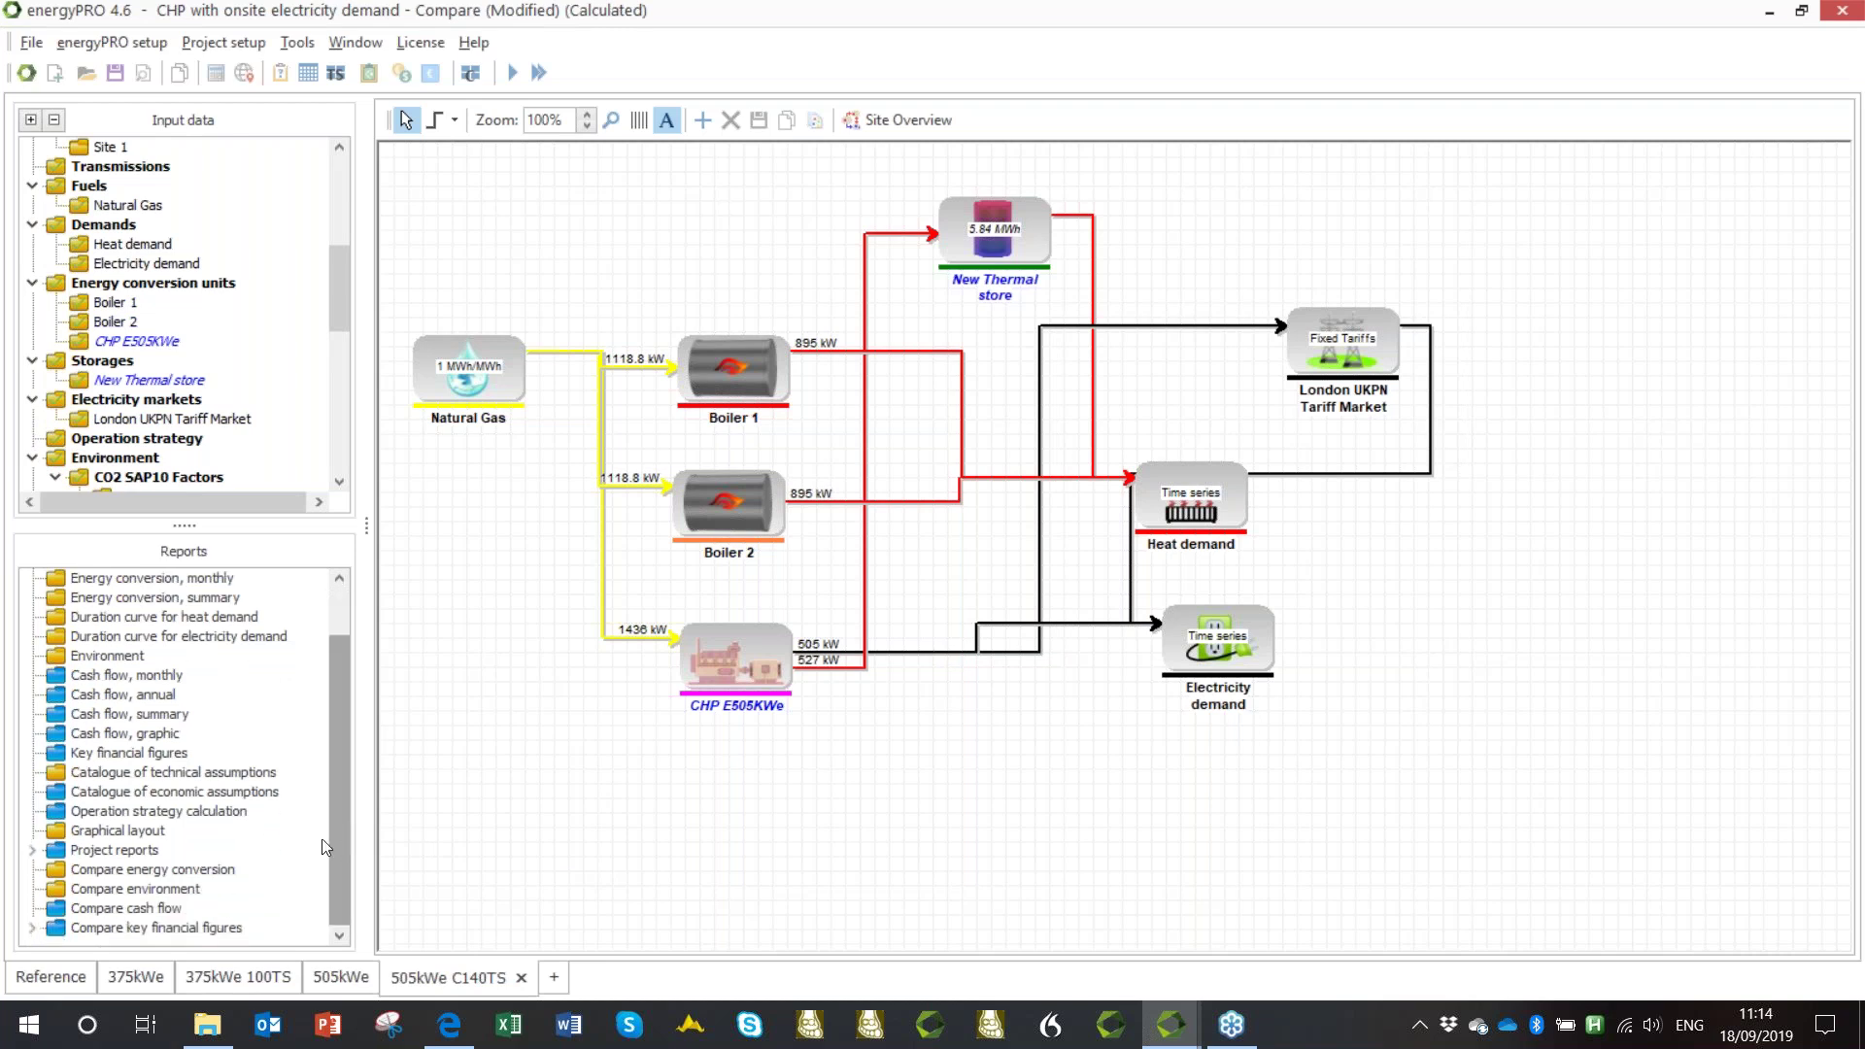
double_click(145, 915)
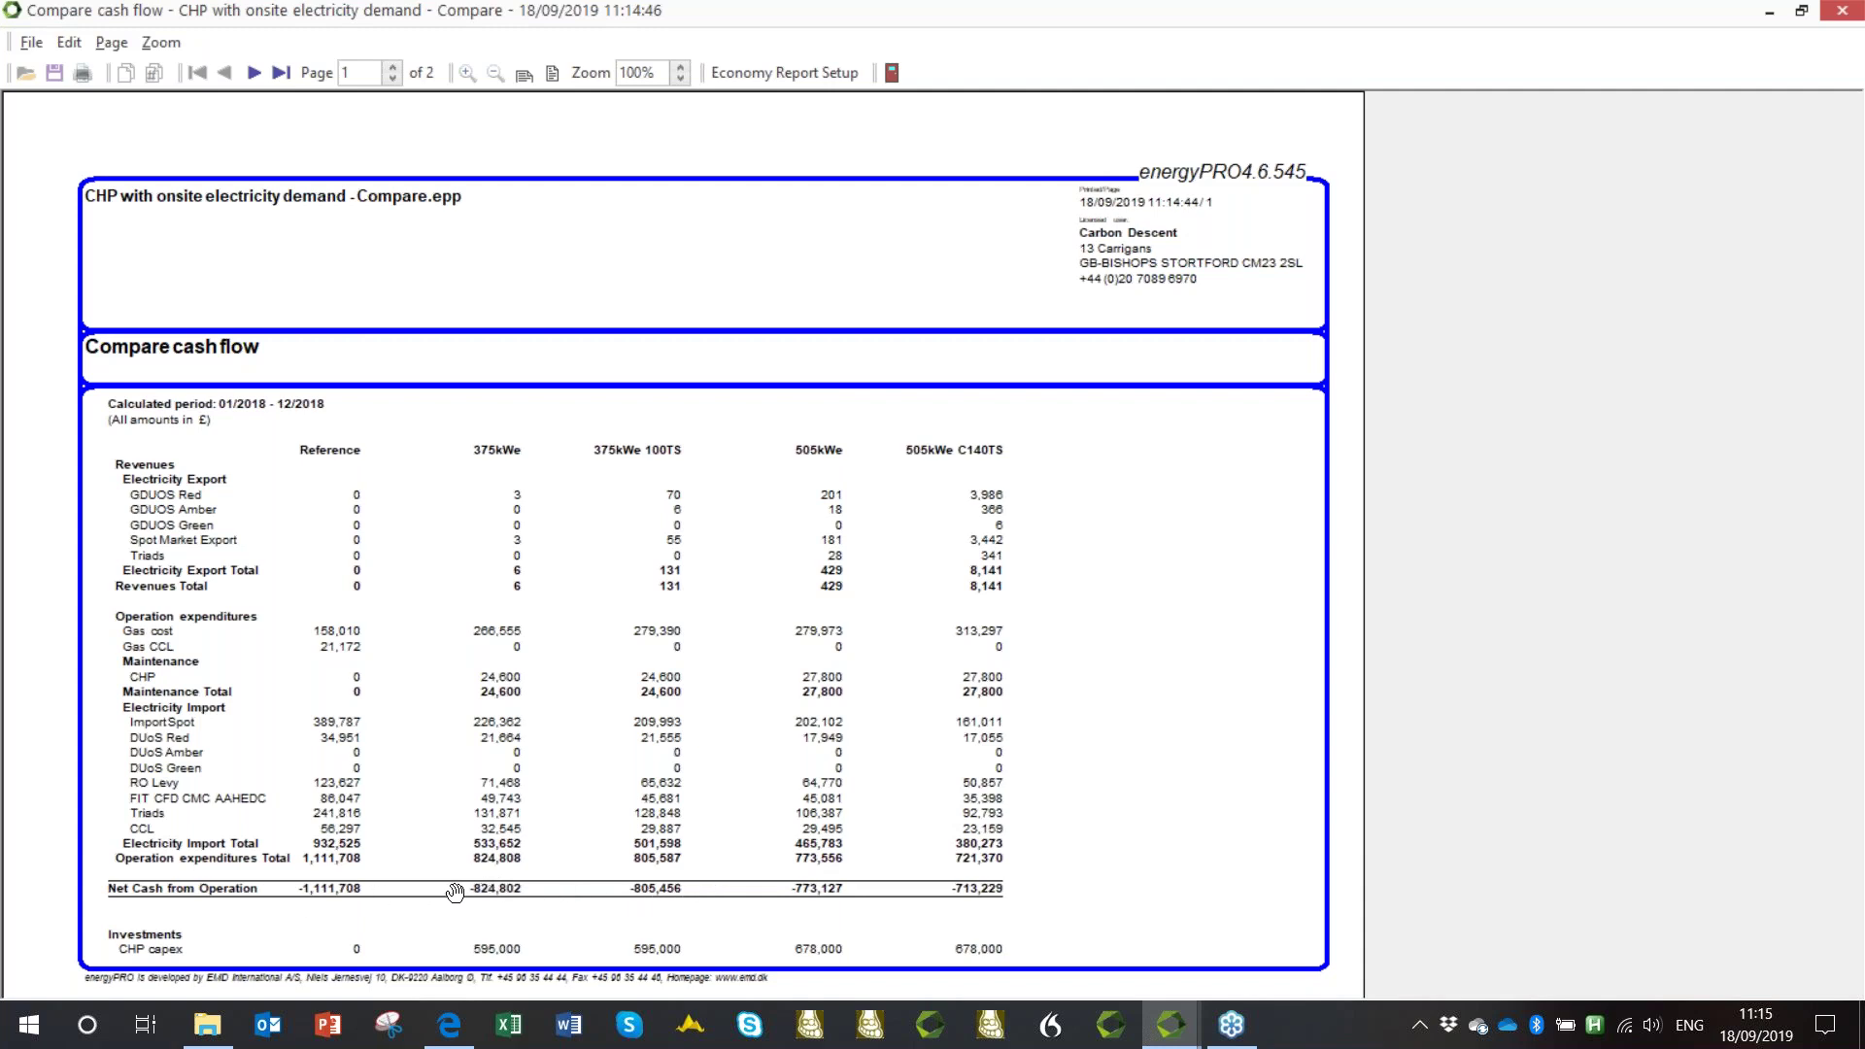
left_click(1858, 8)
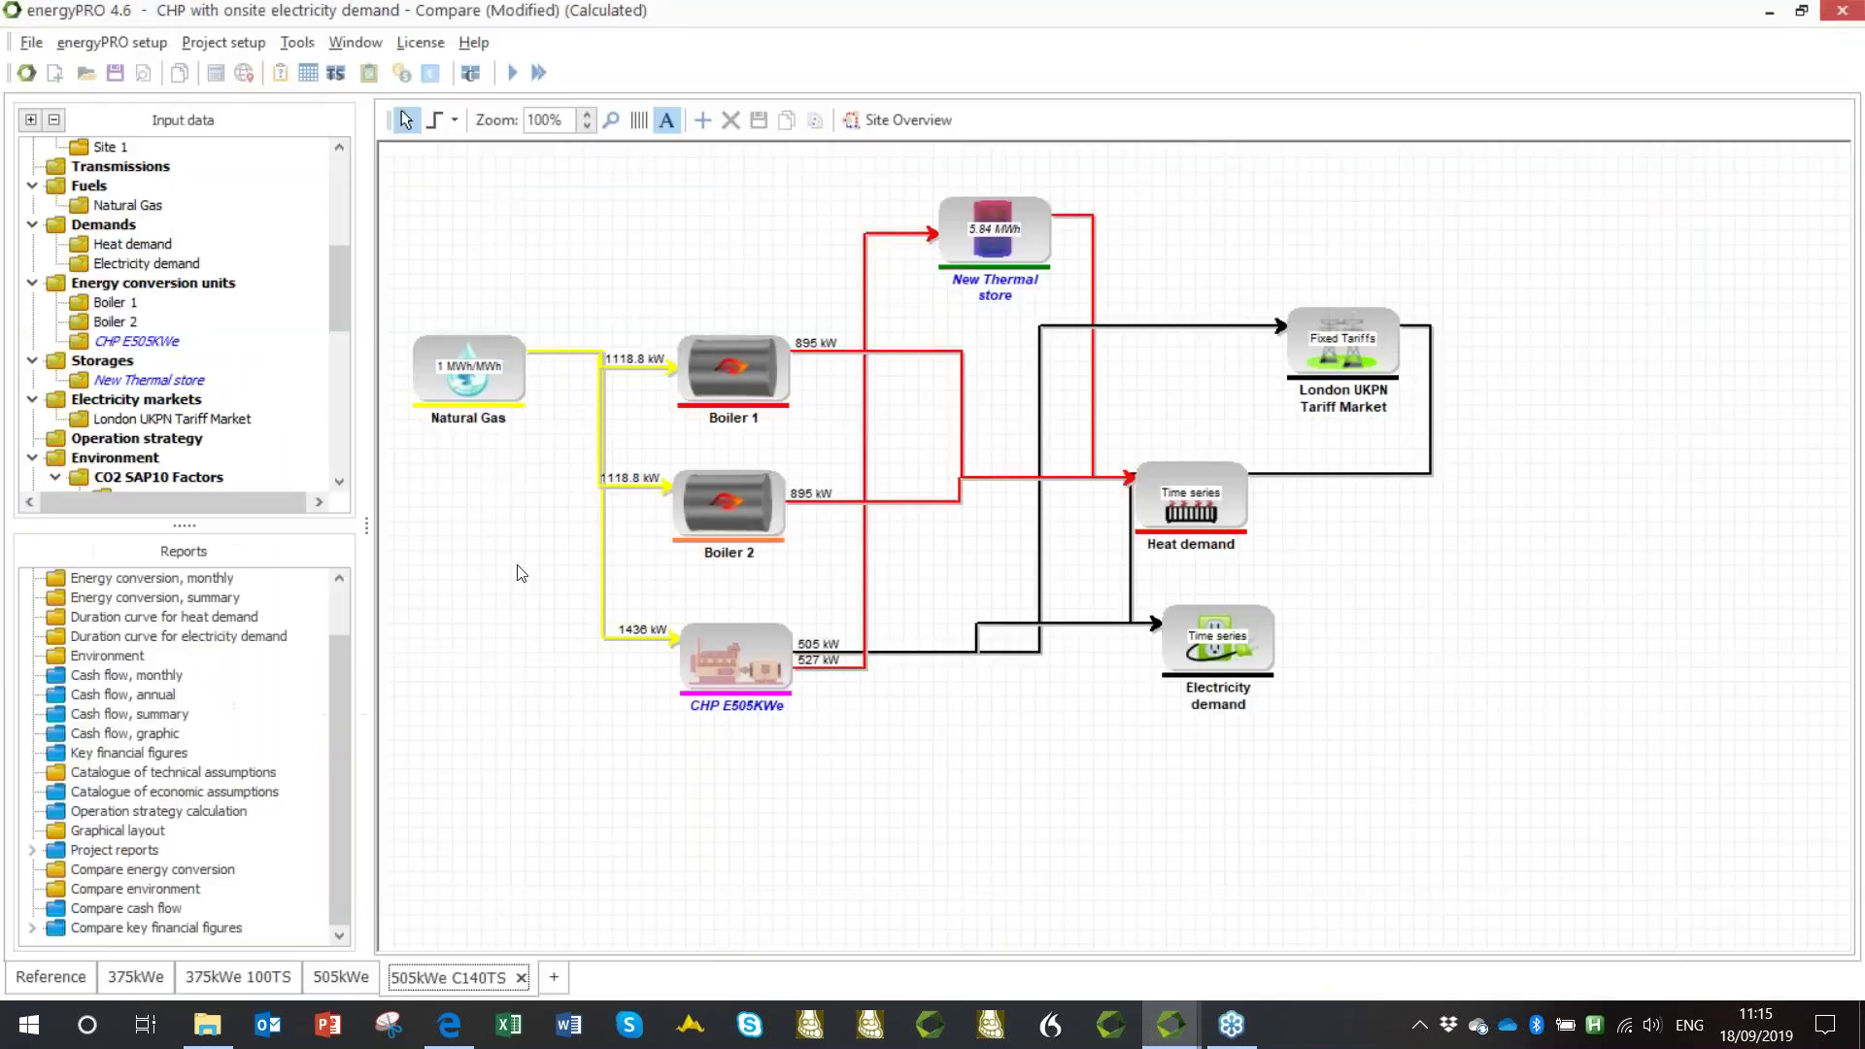
double_click(149, 892)
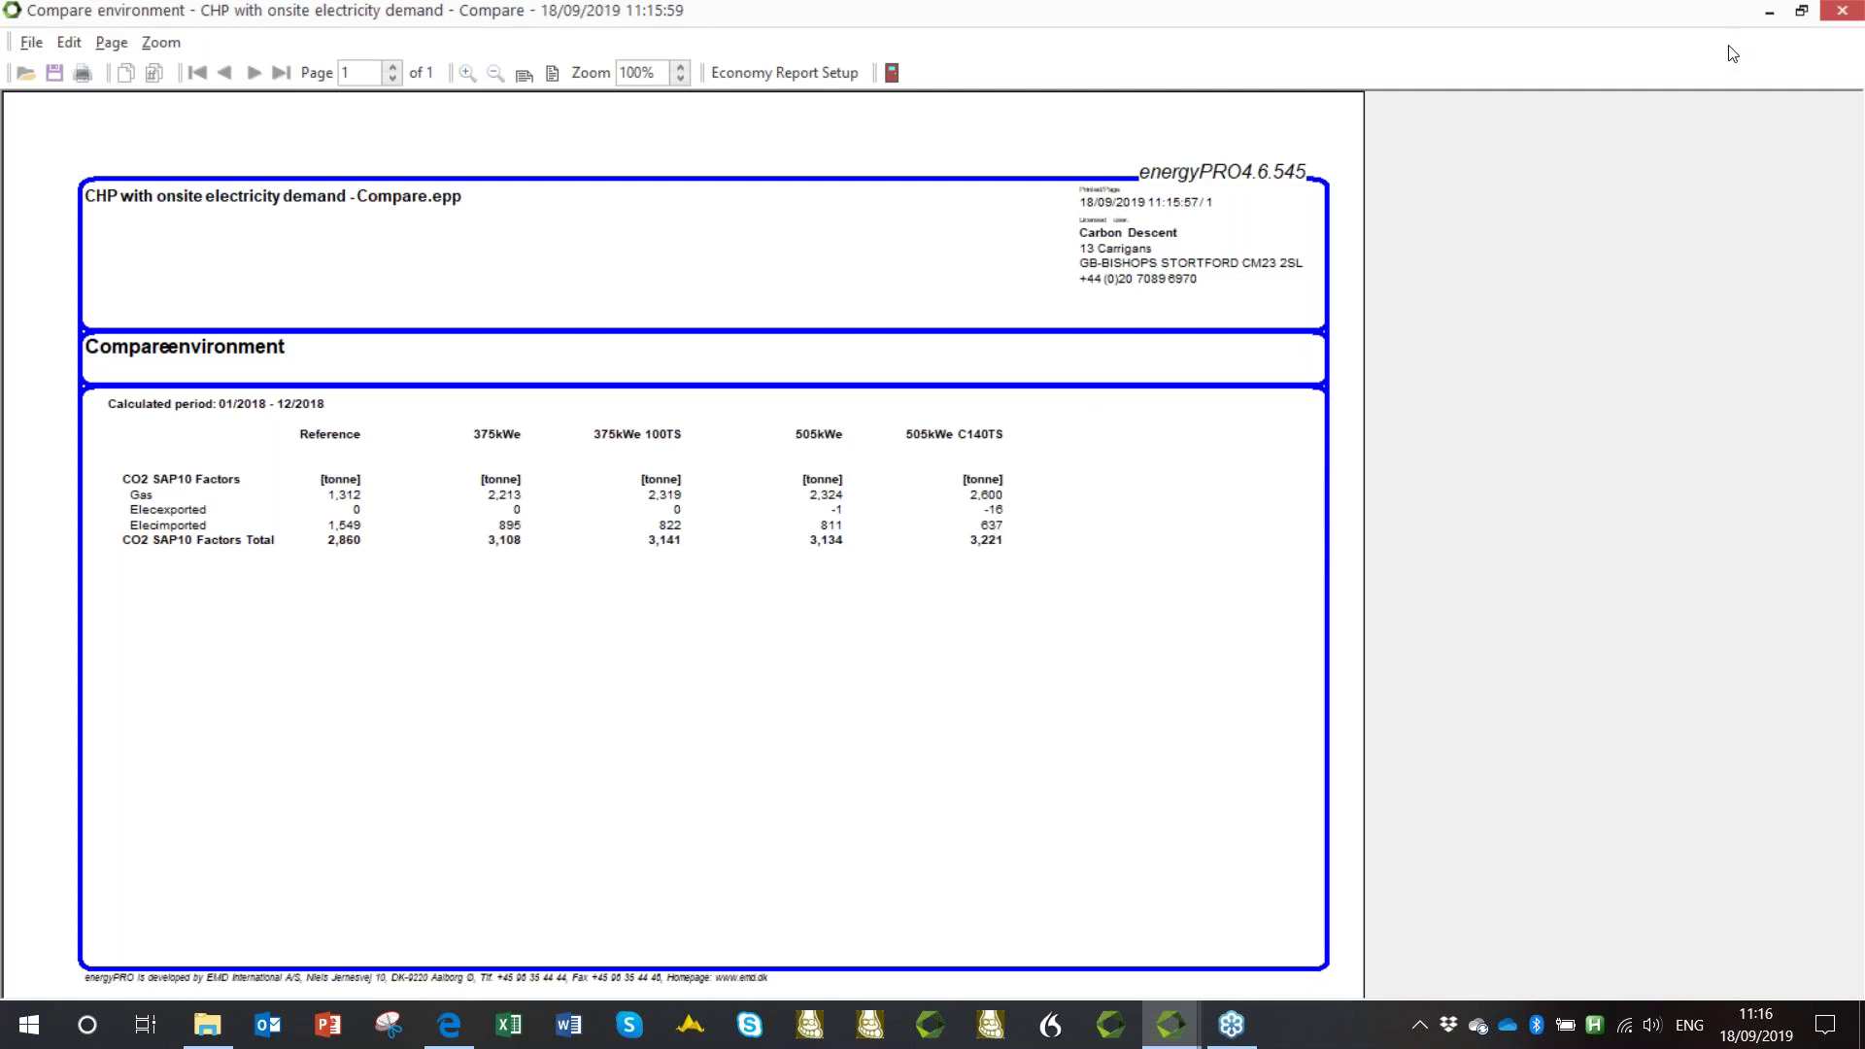
left_click(1846, 11)
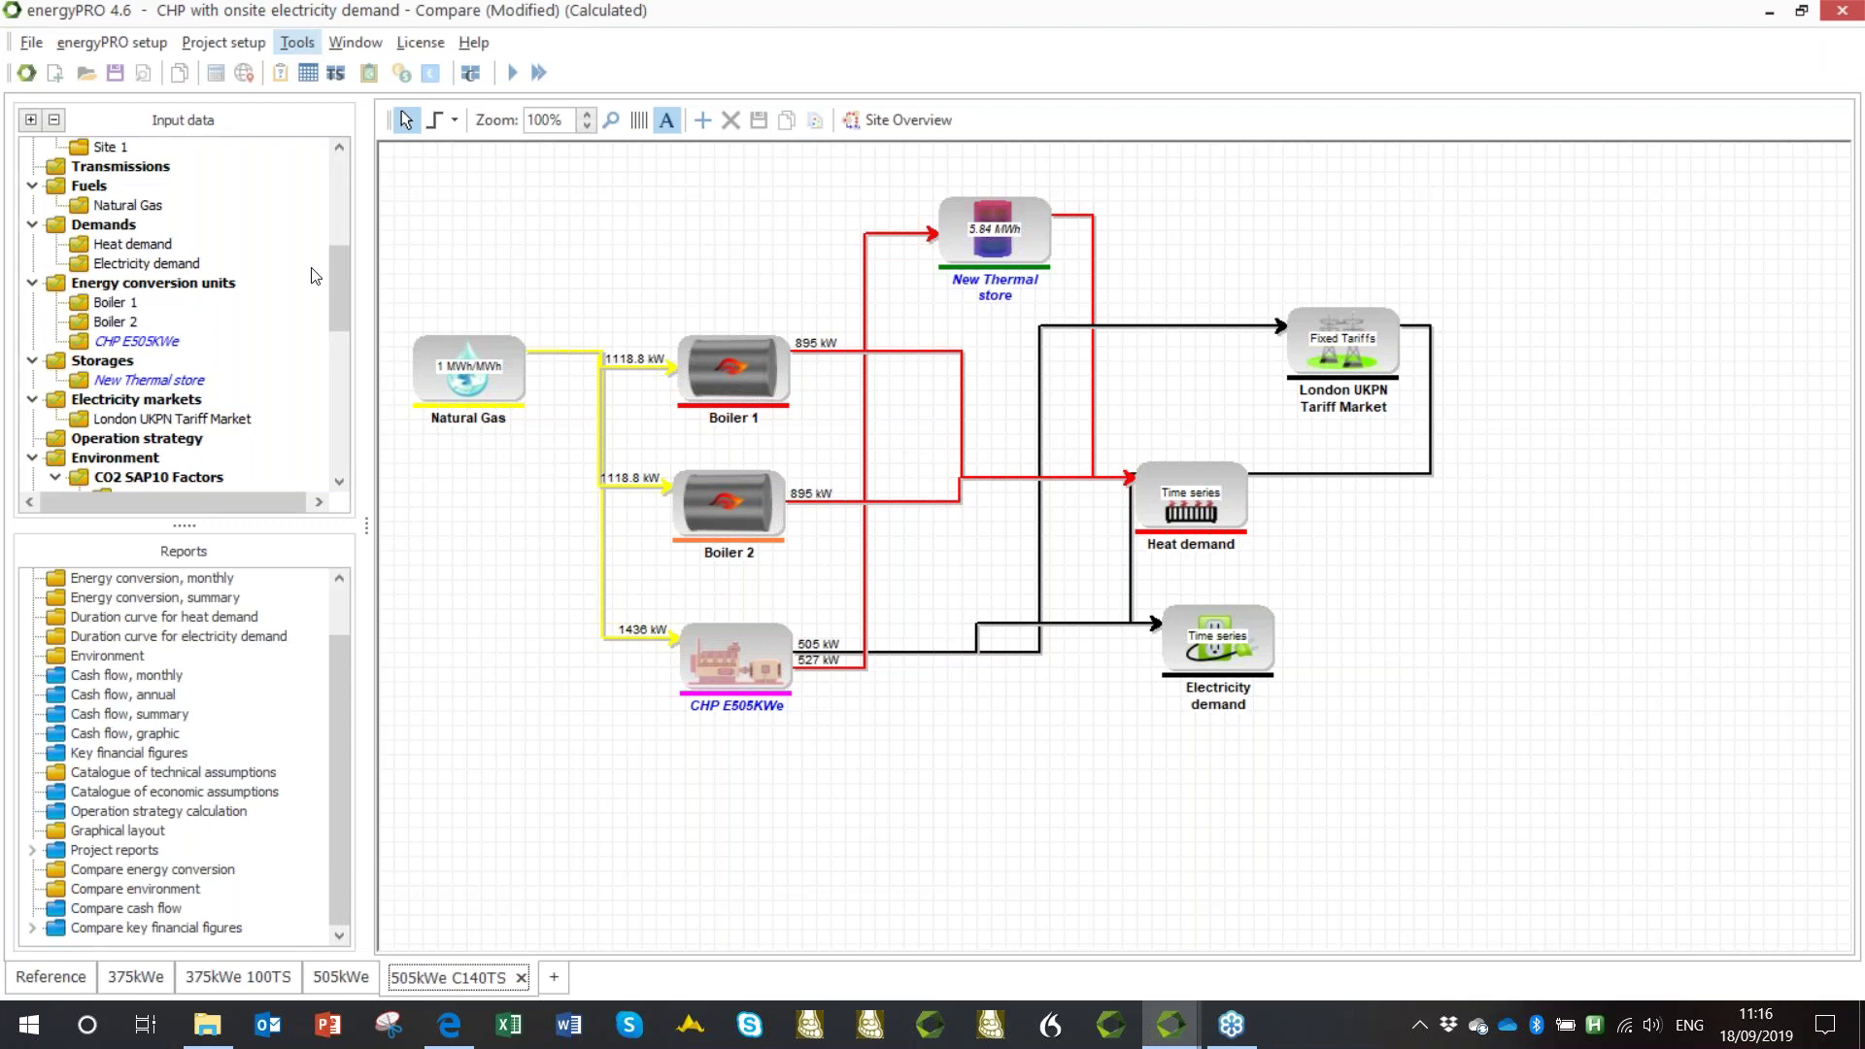
Open the draft comparison of key financial figures and set a 5-year planning period.
left_click(295, 46)
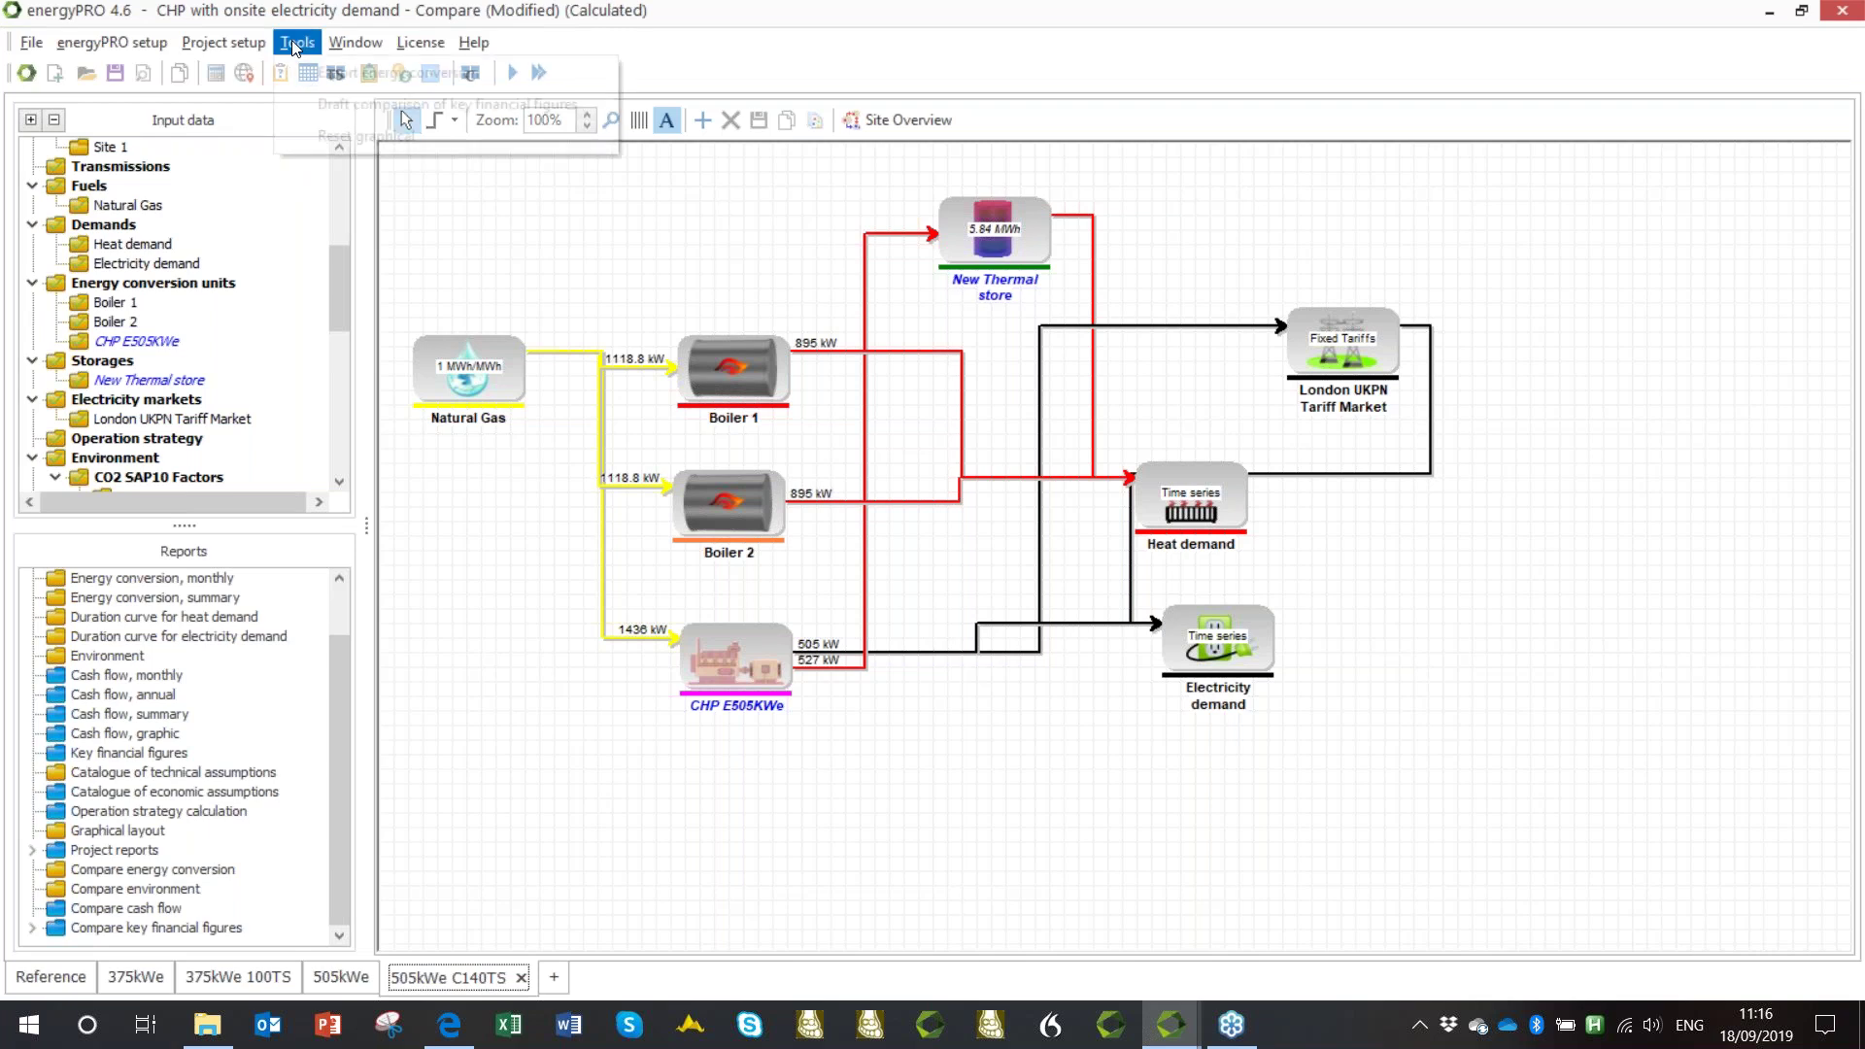
left_click(364, 109)
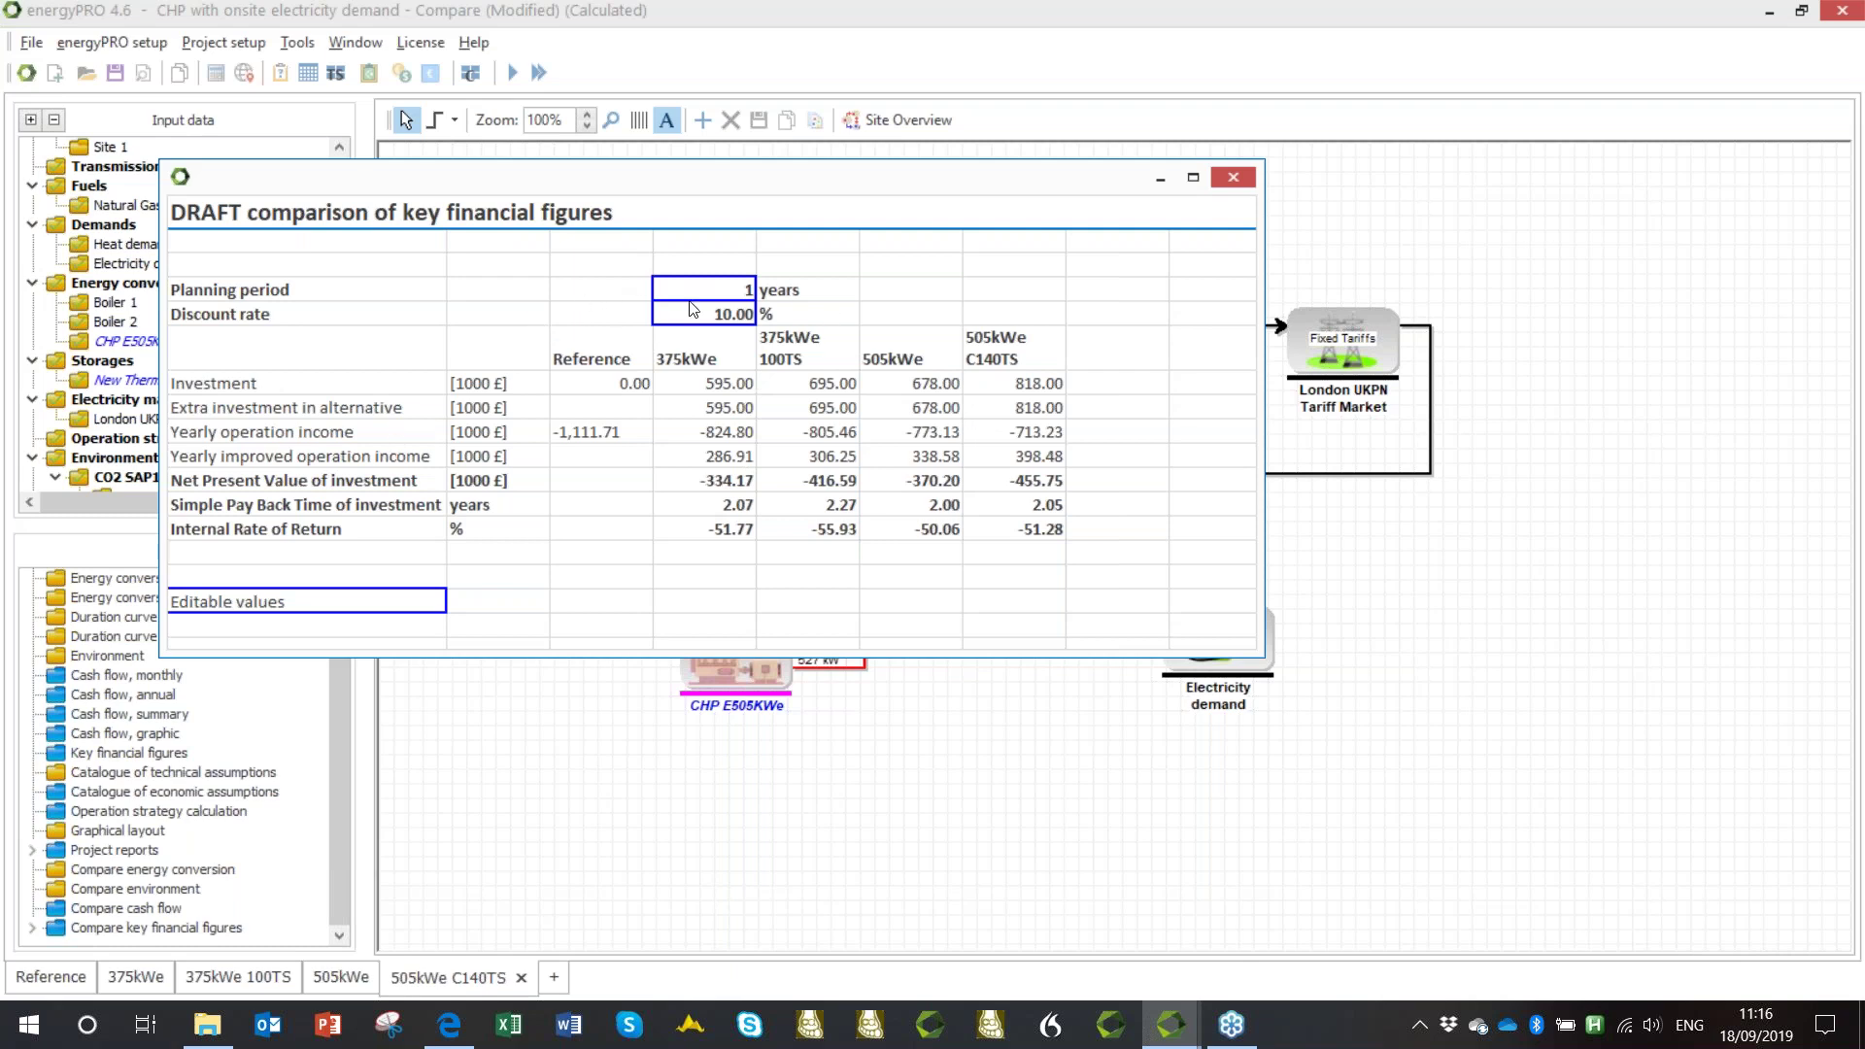
left_click(820, 285)
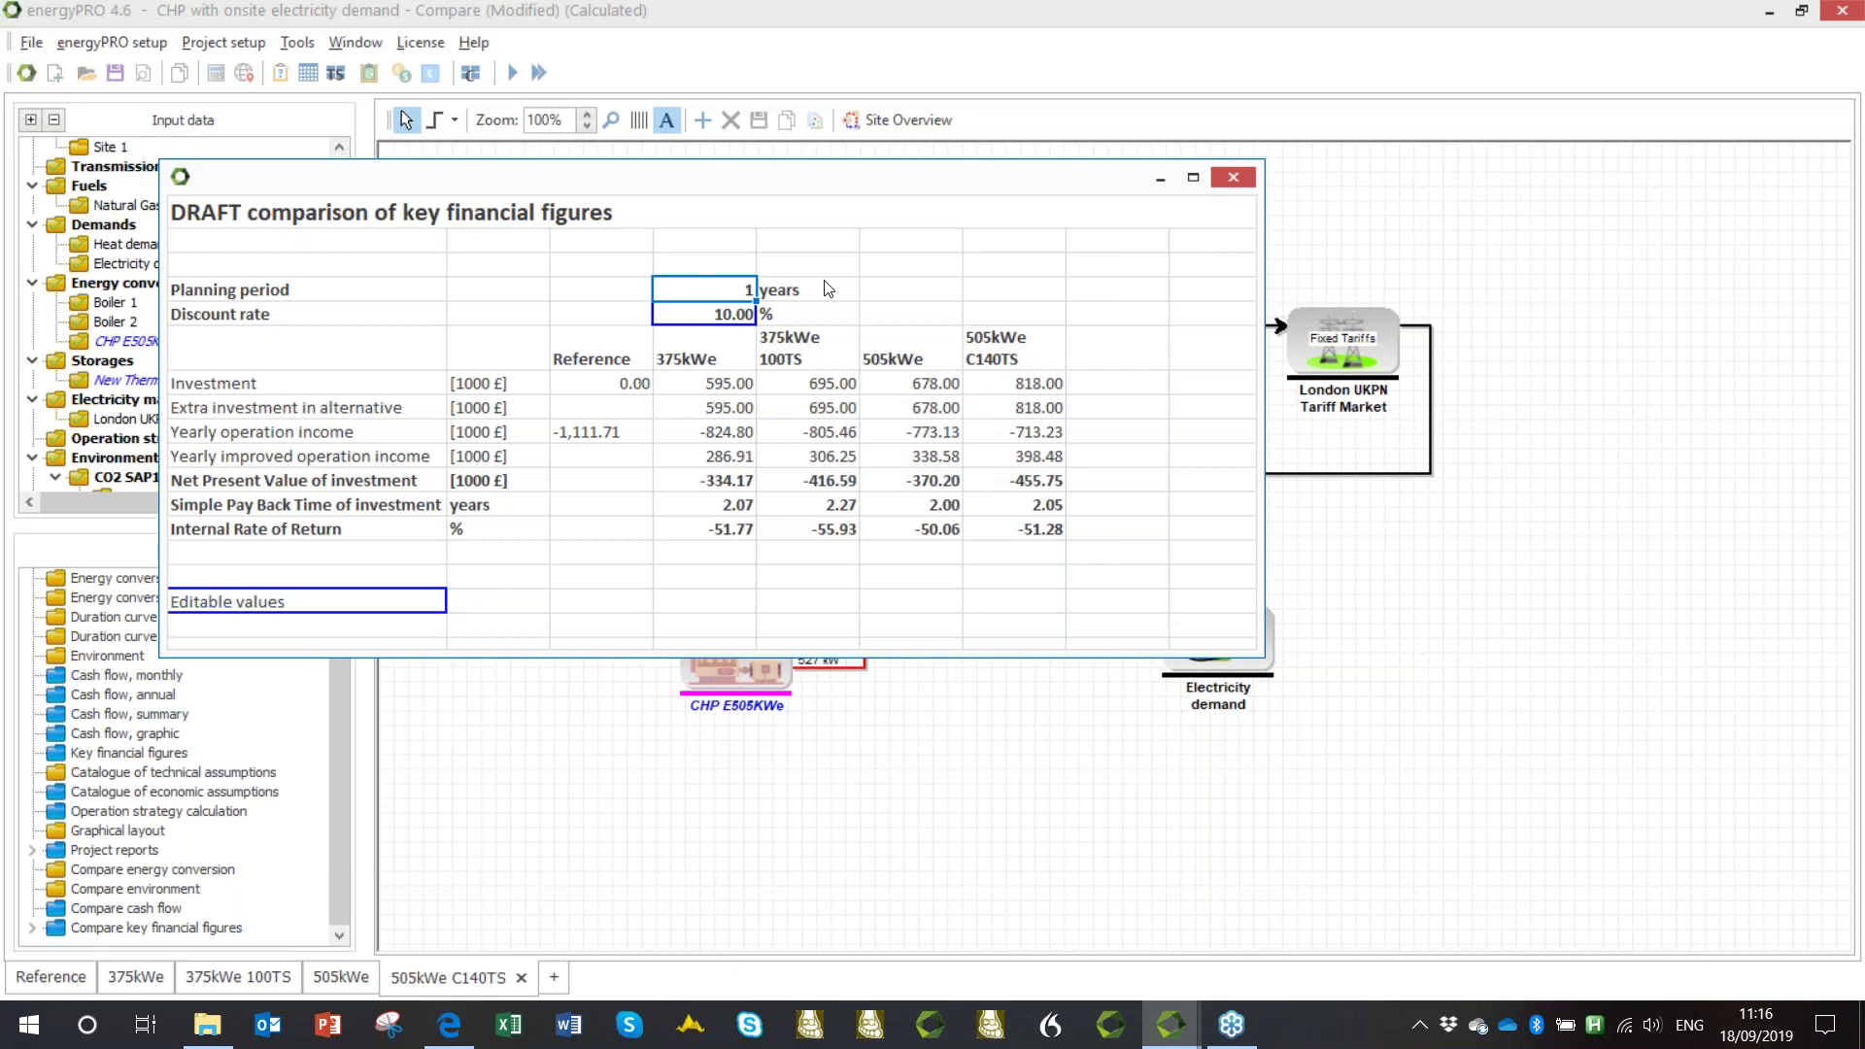
type("5")
left_click(845, 291)
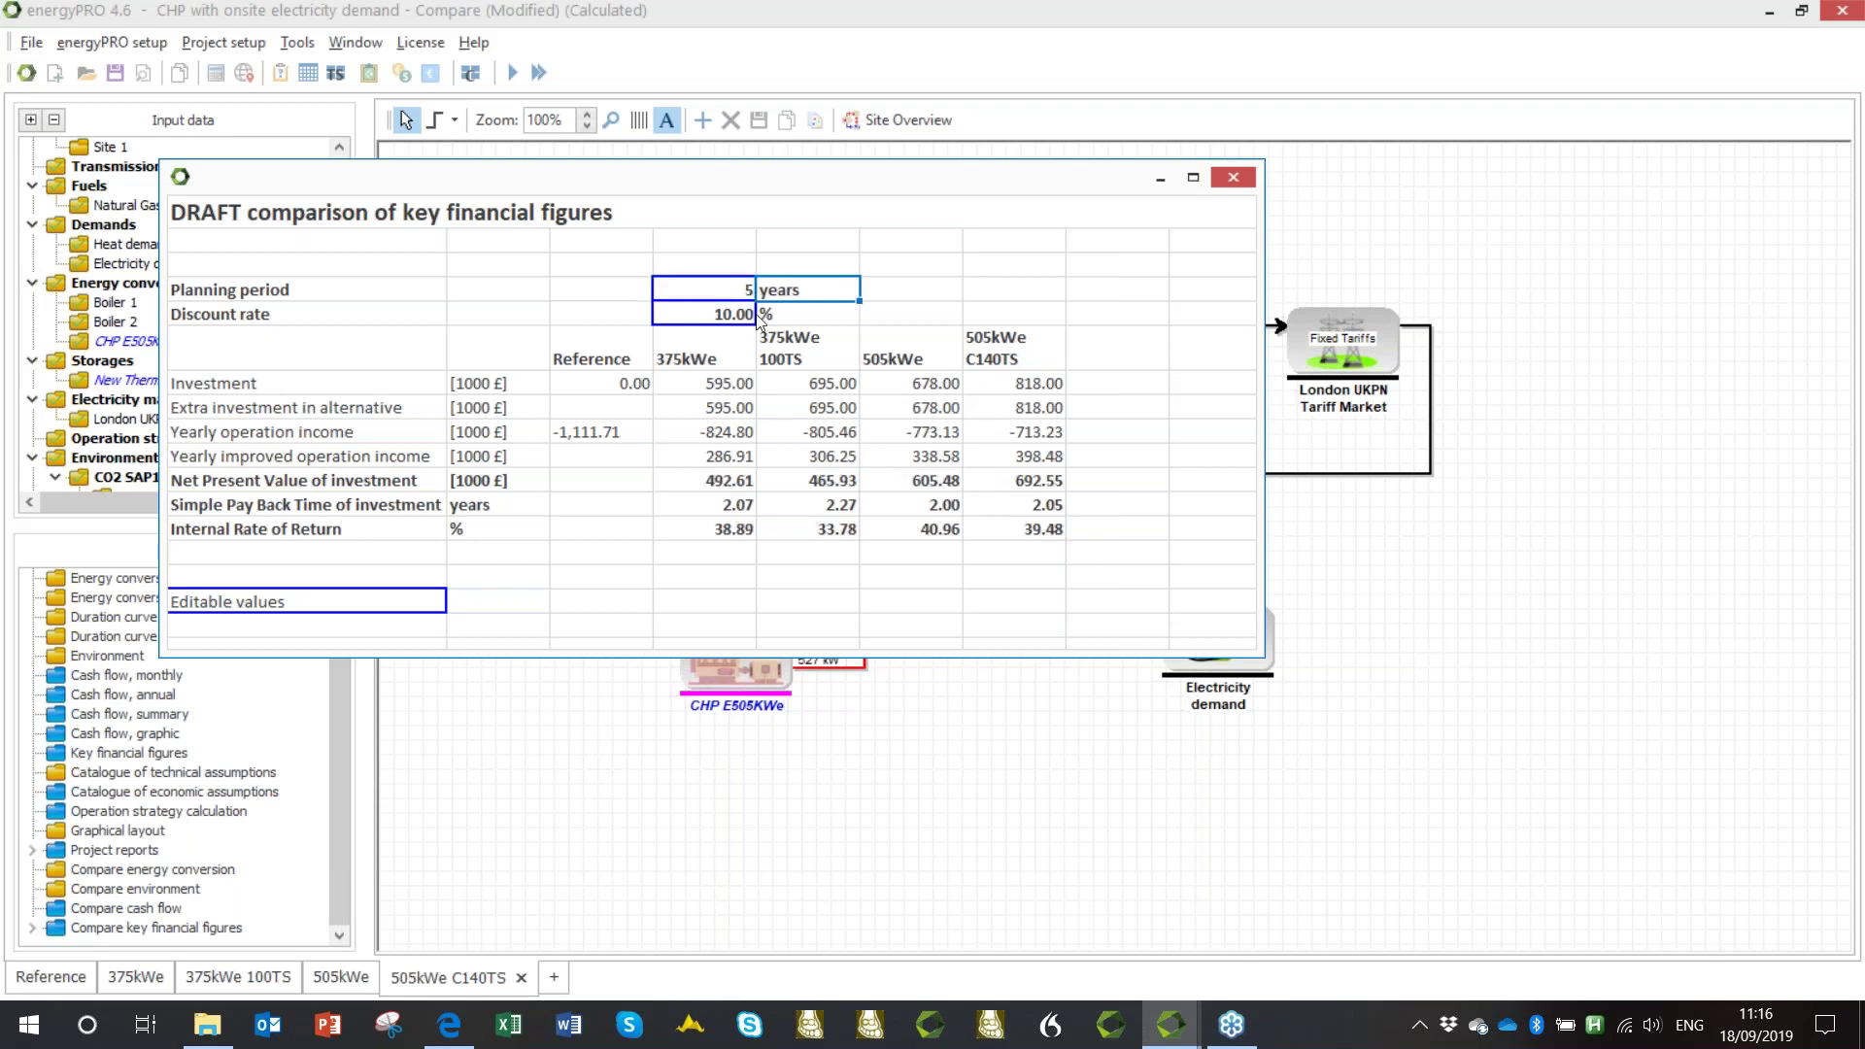
left_click(706, 323)
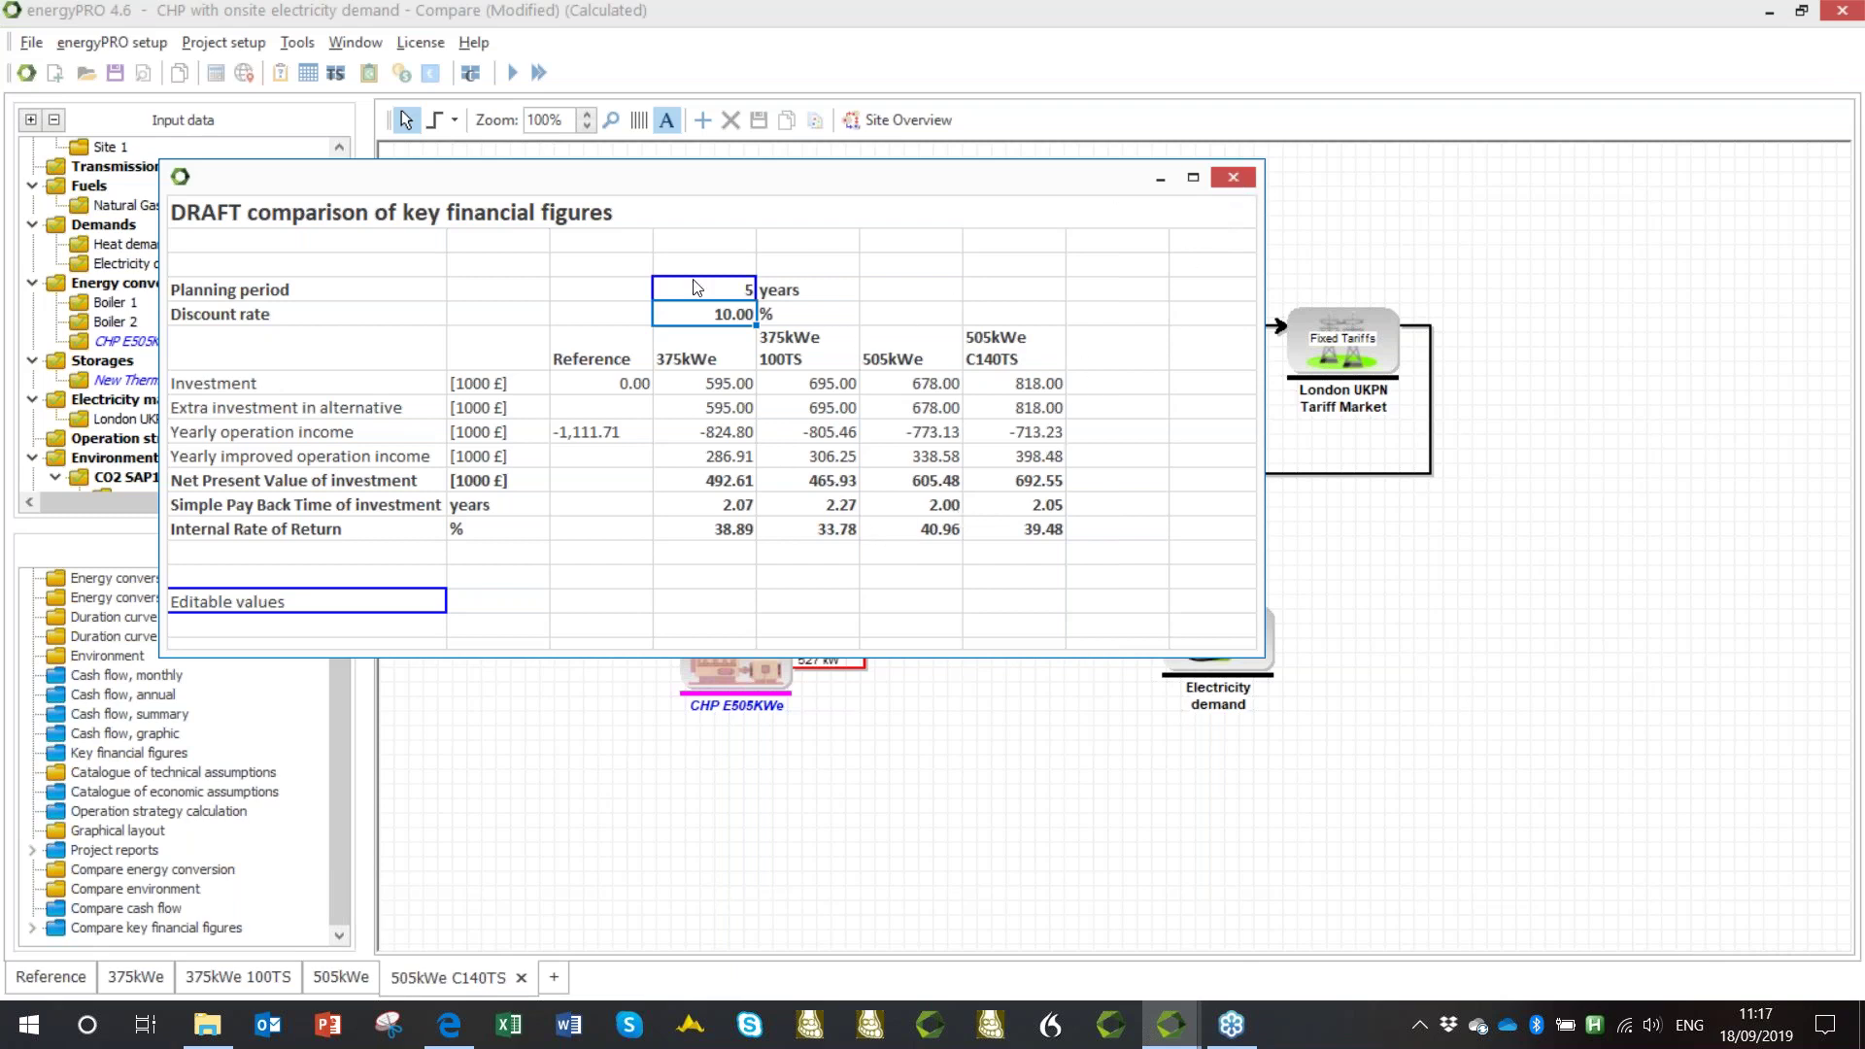
Close the financial comparison and return to the Reference scenario.
left_click(1232, 178)
scroll(336, 188, "up", 10)
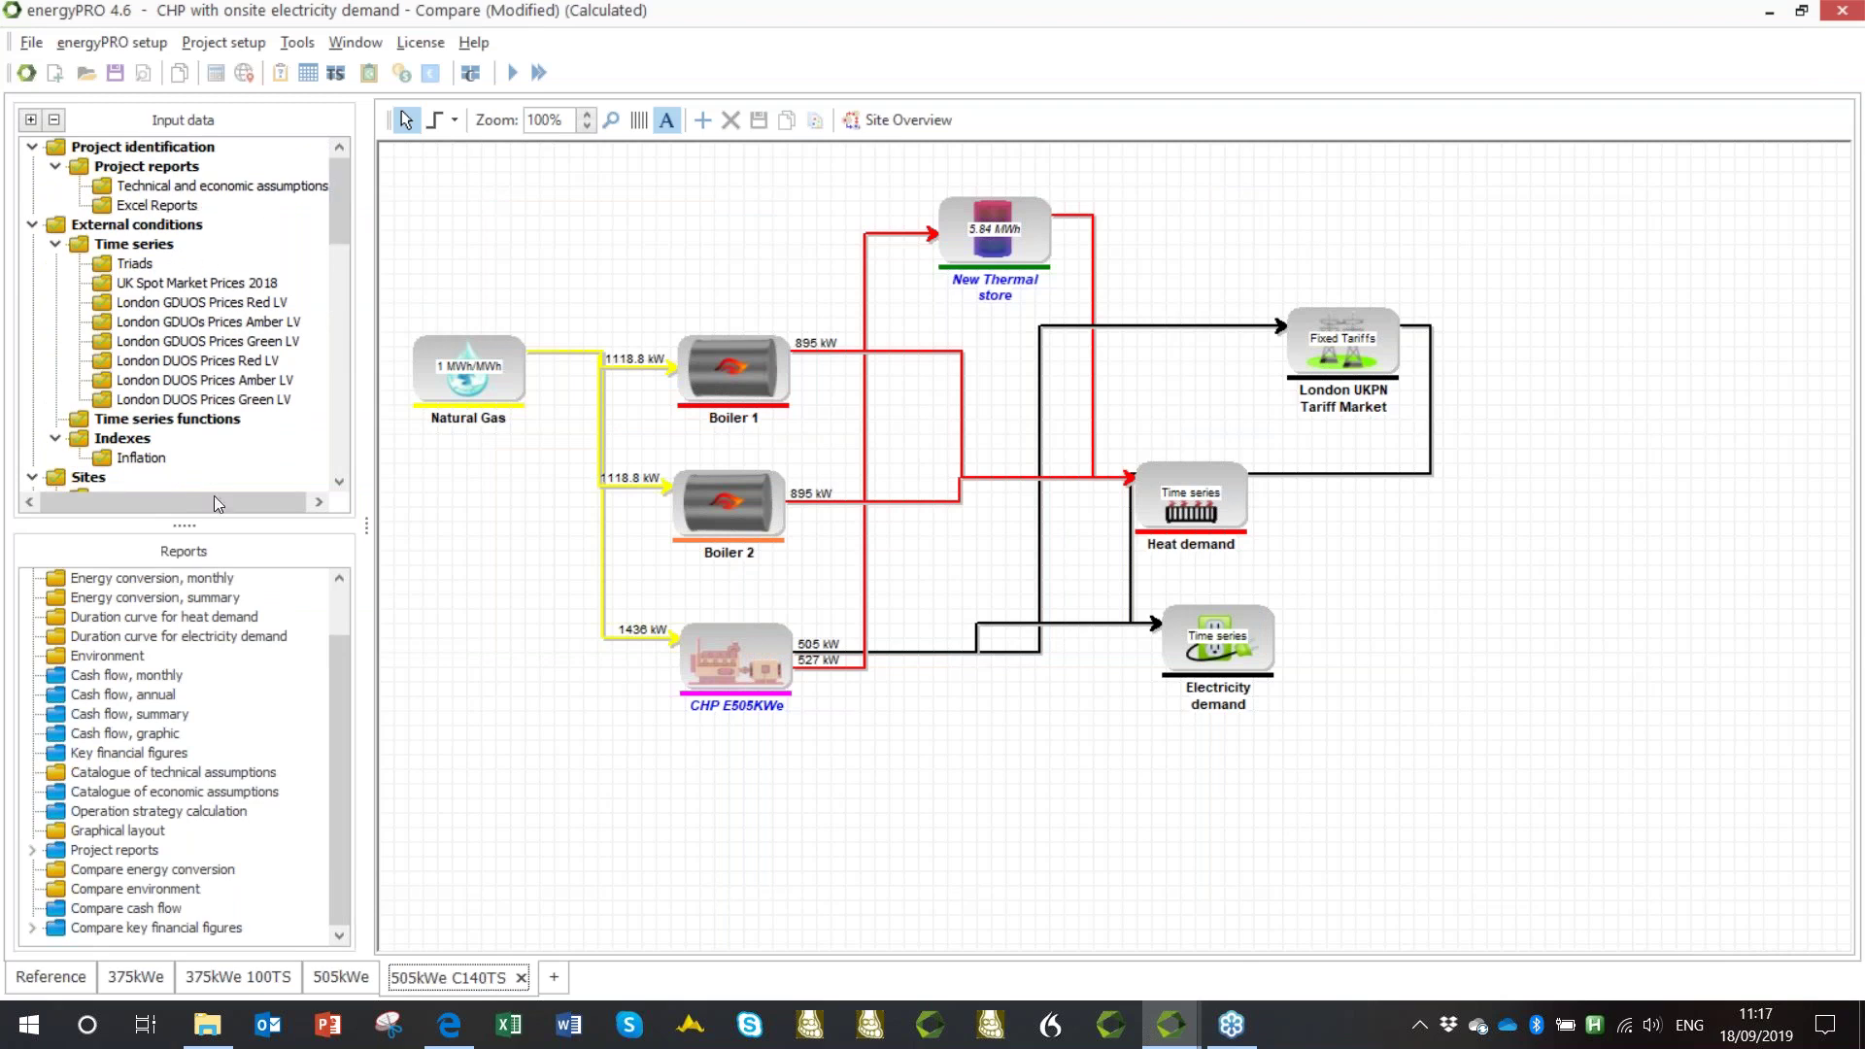
left_click(59, 977)
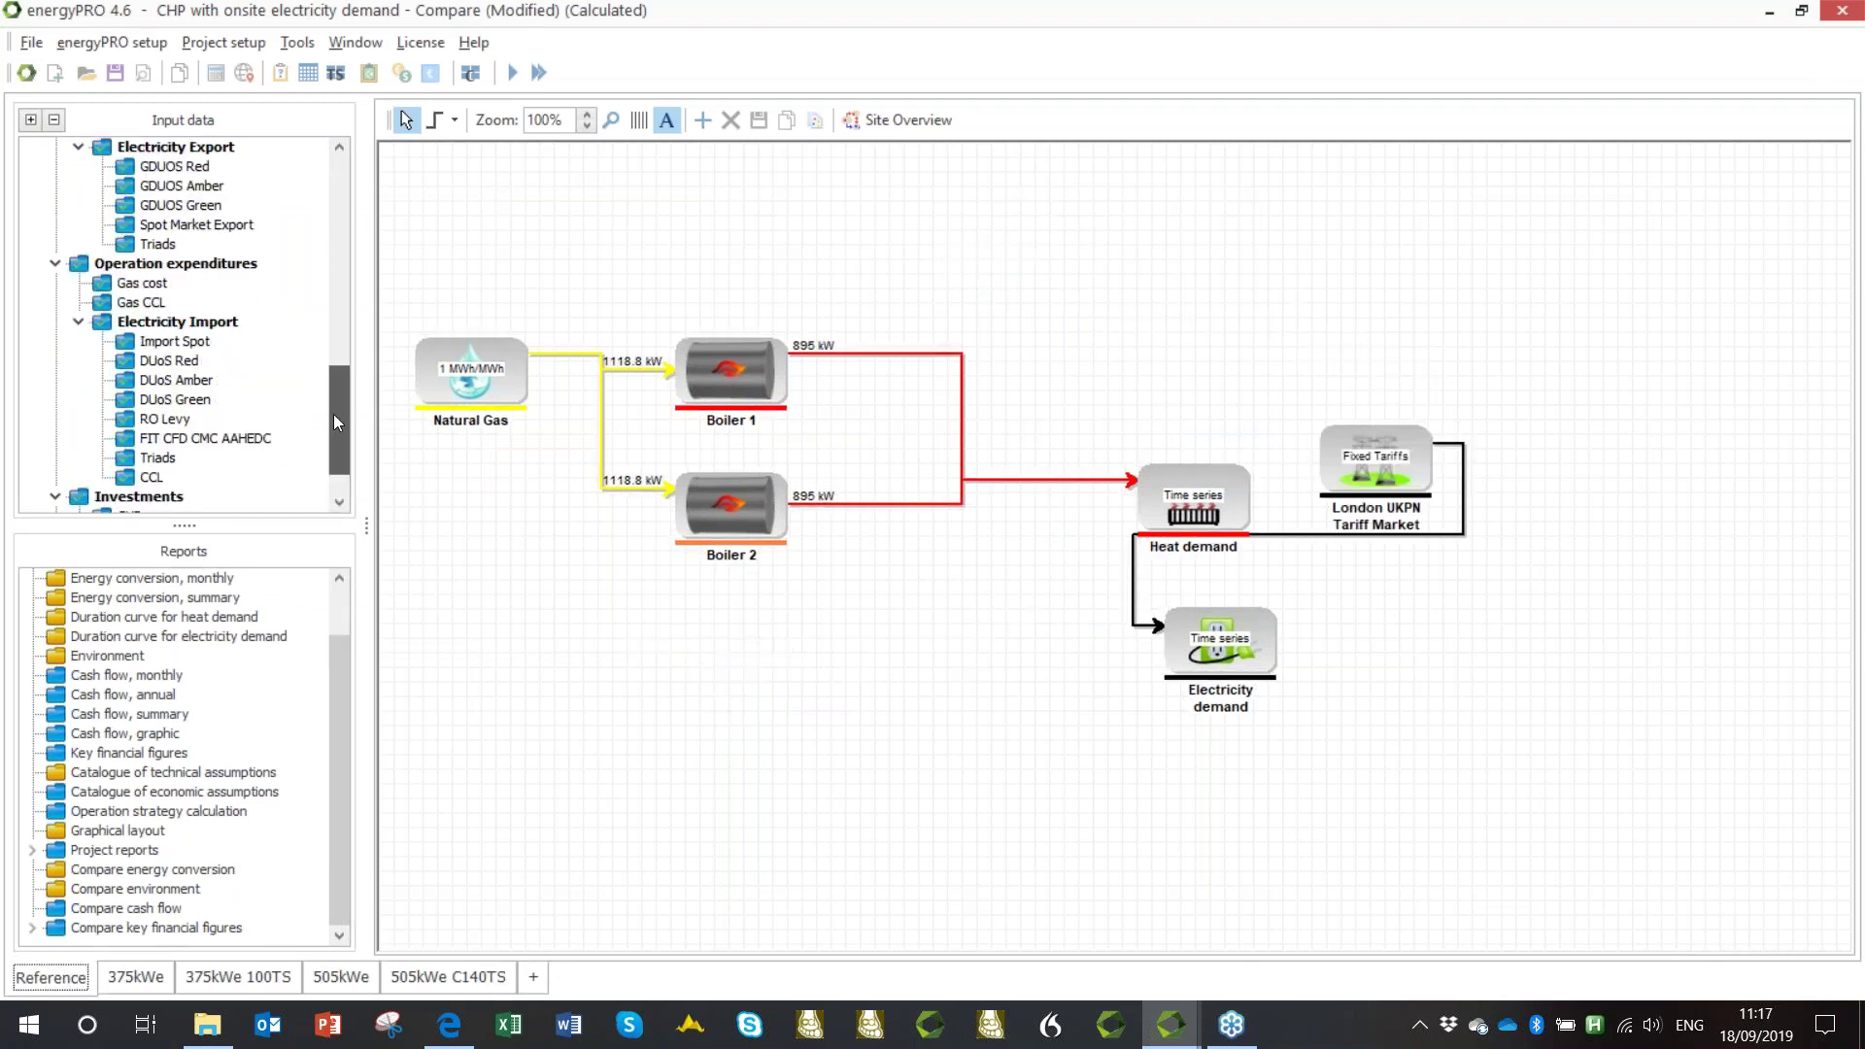
left_click(133, 173)
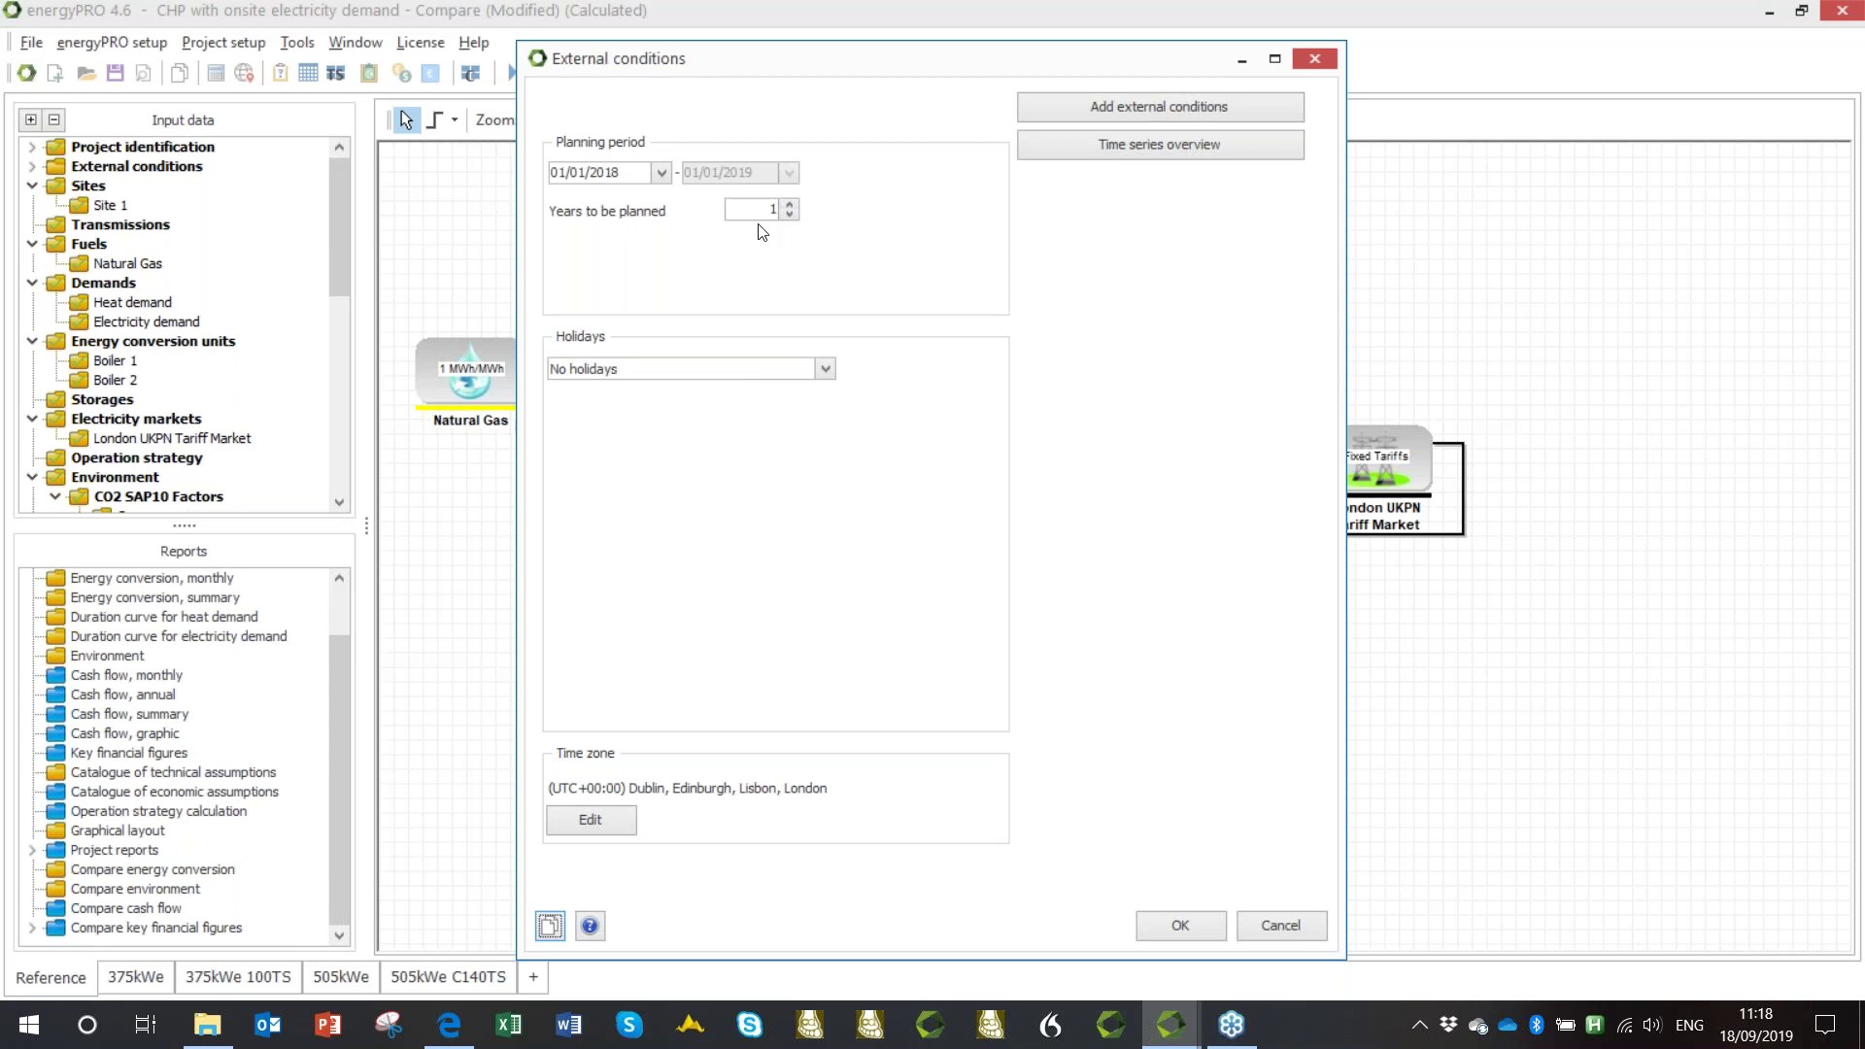
left_click(1271, 923)
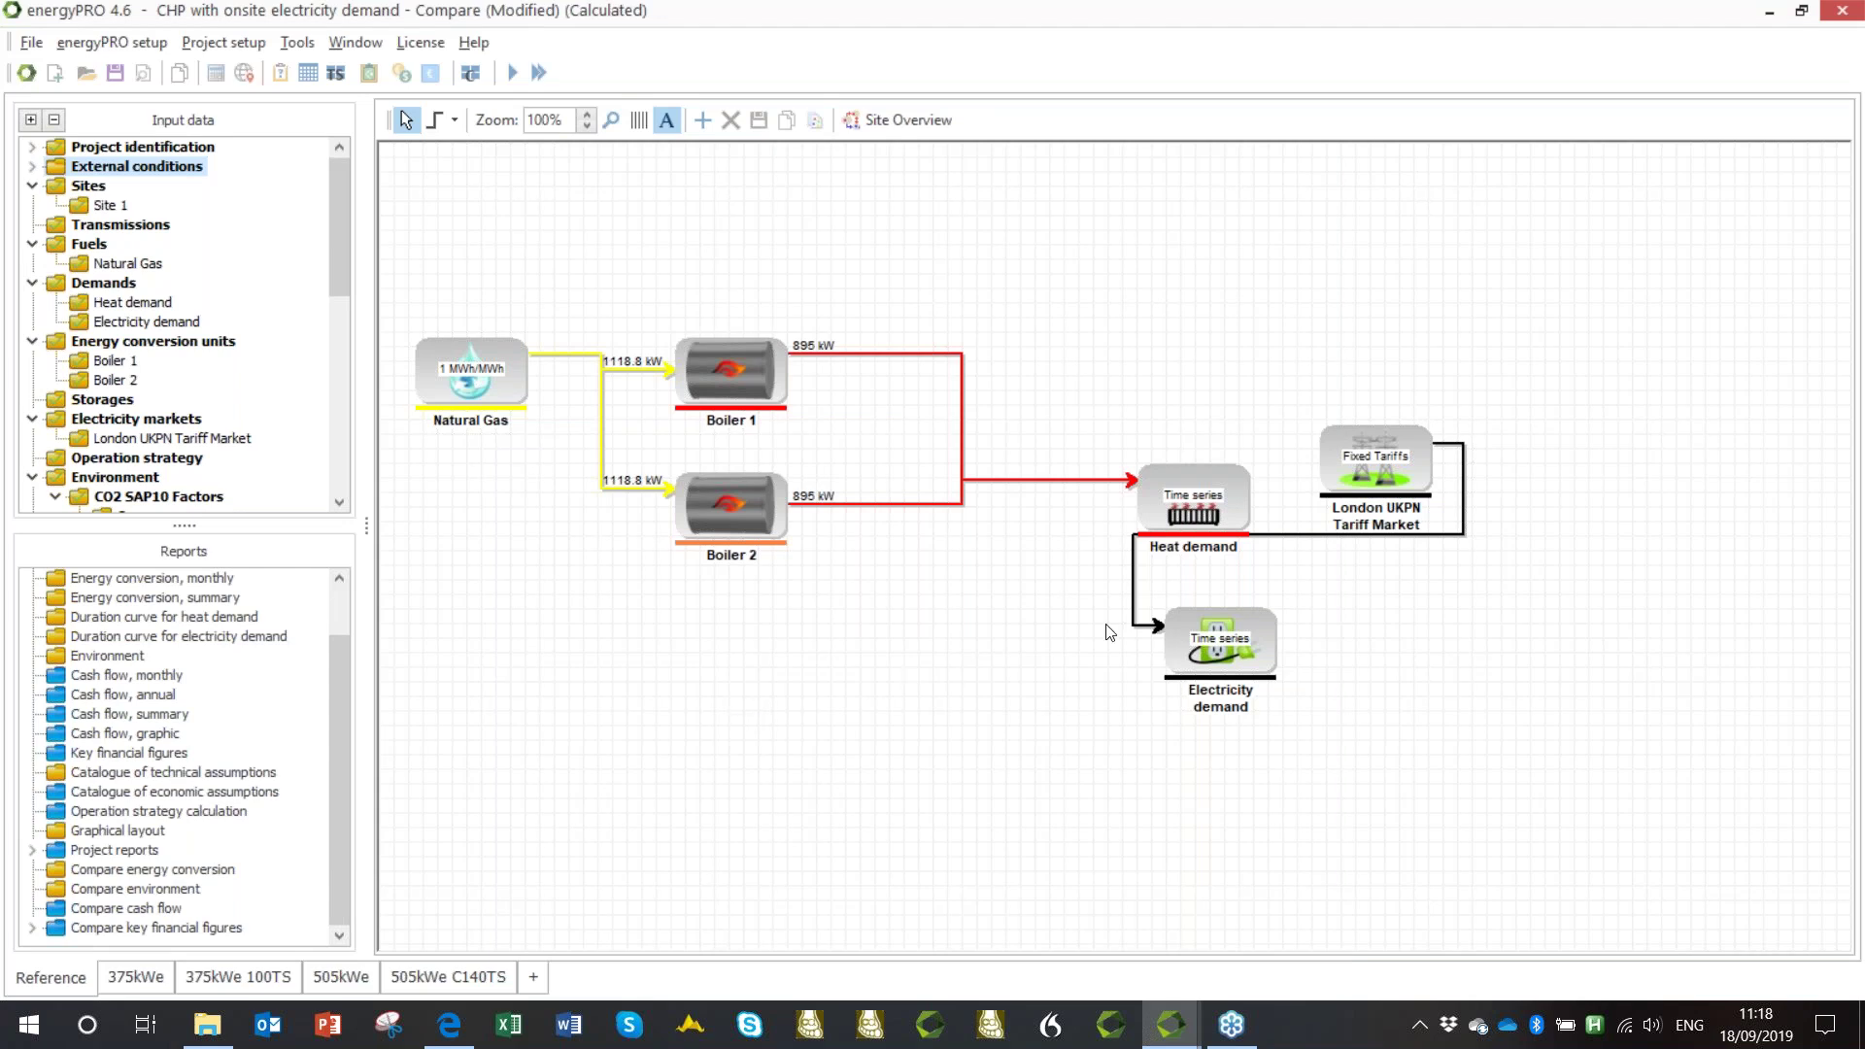
left_click(1203, 520)
left_click(1202, 519)
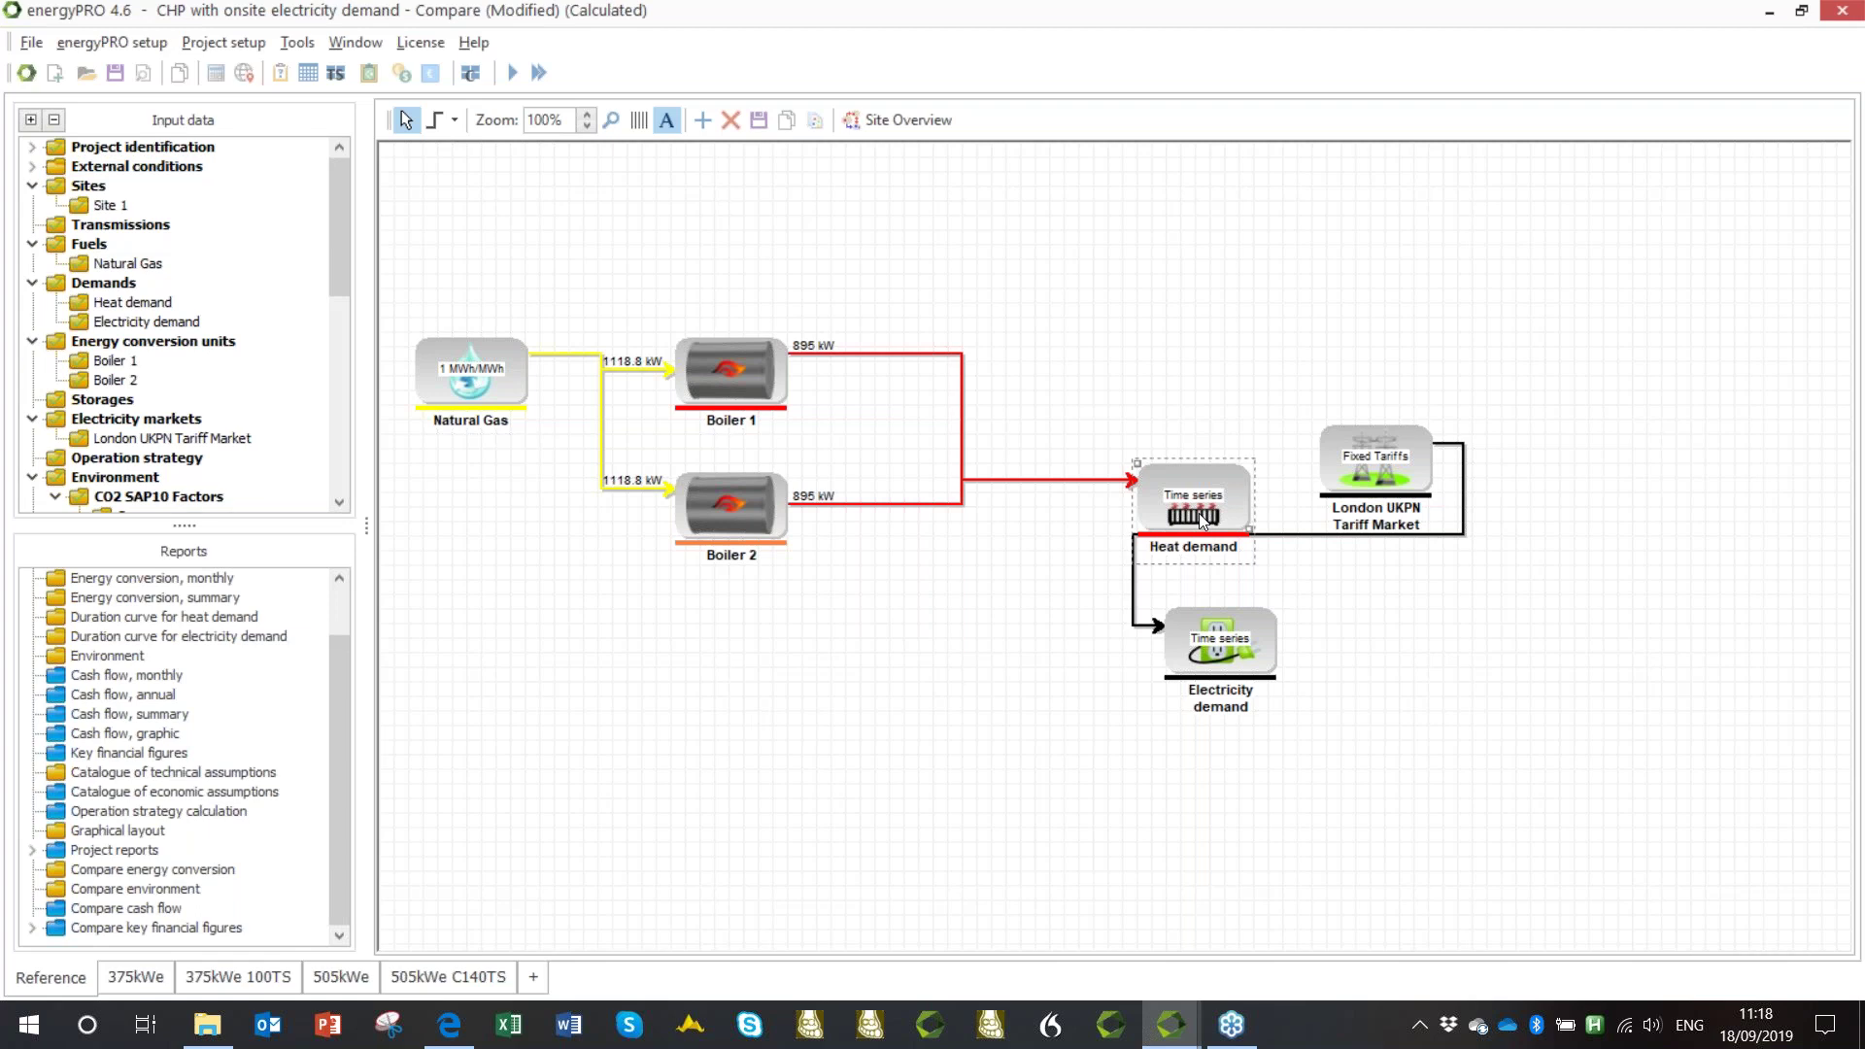
double_click(1203, 519)
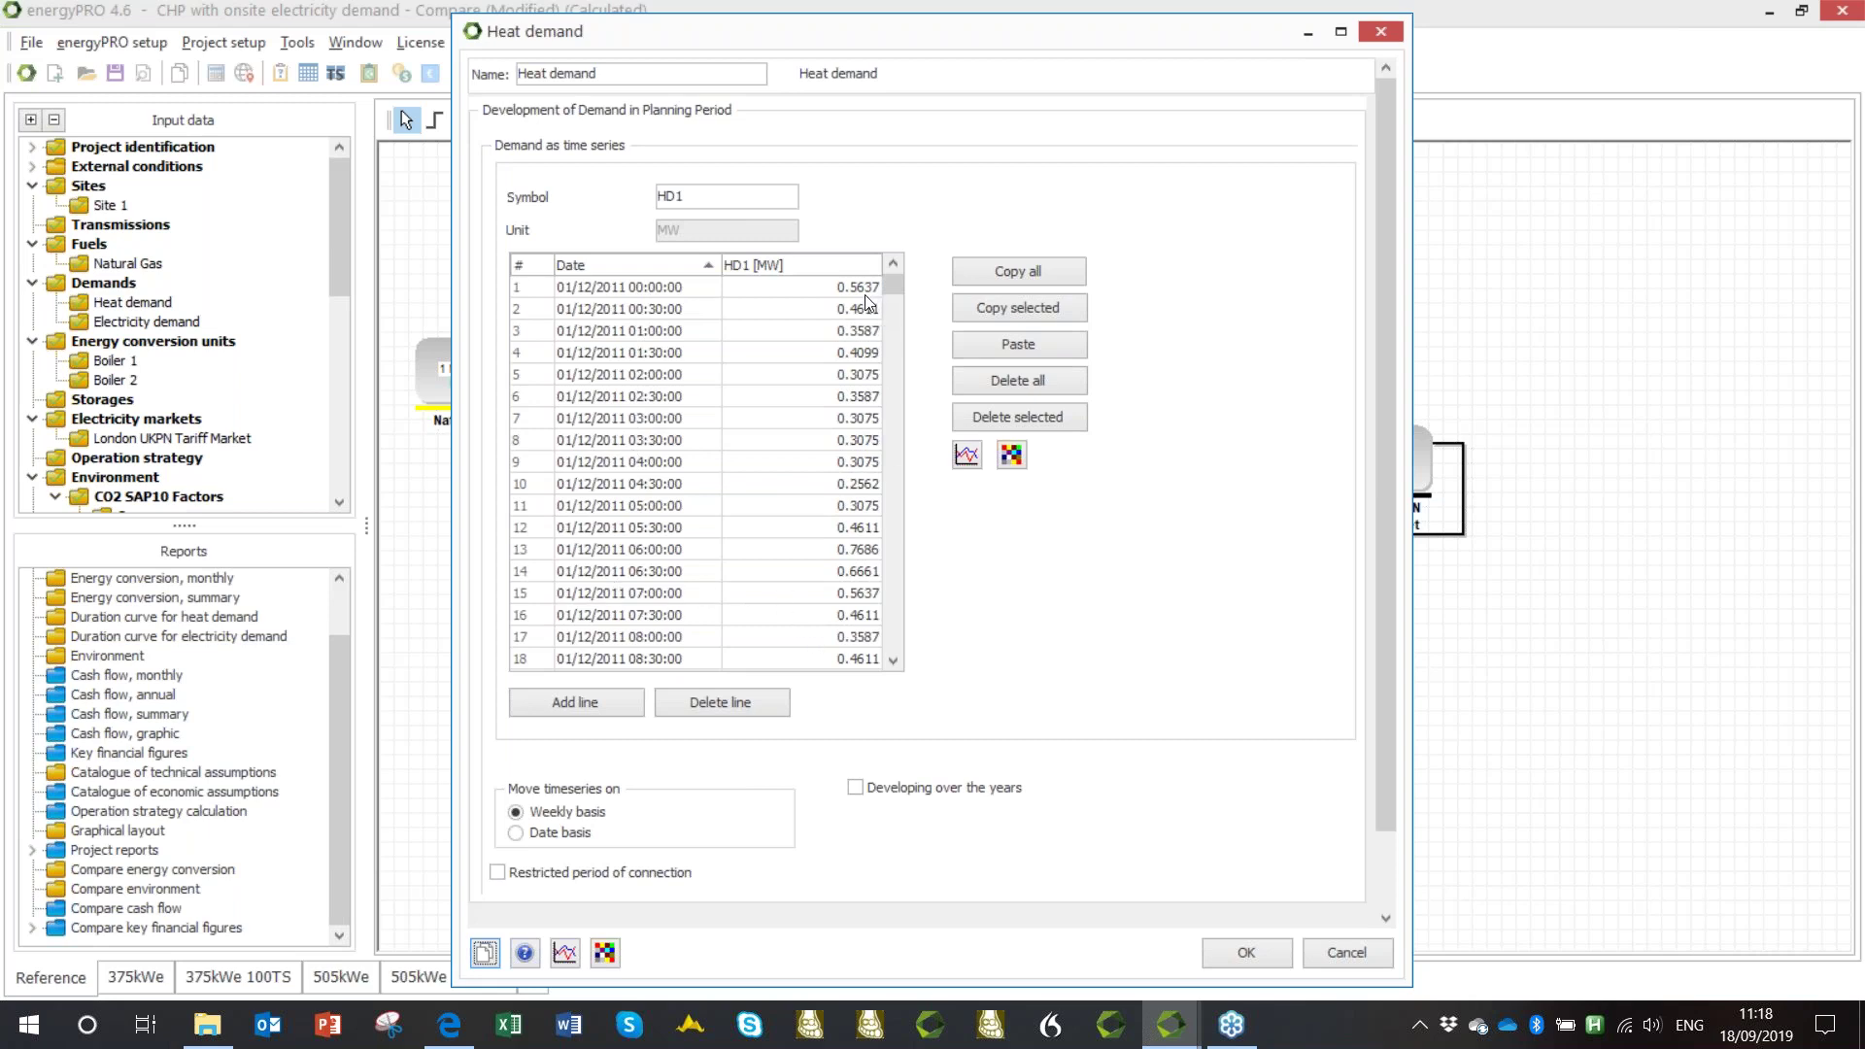
left_click(964, 458)
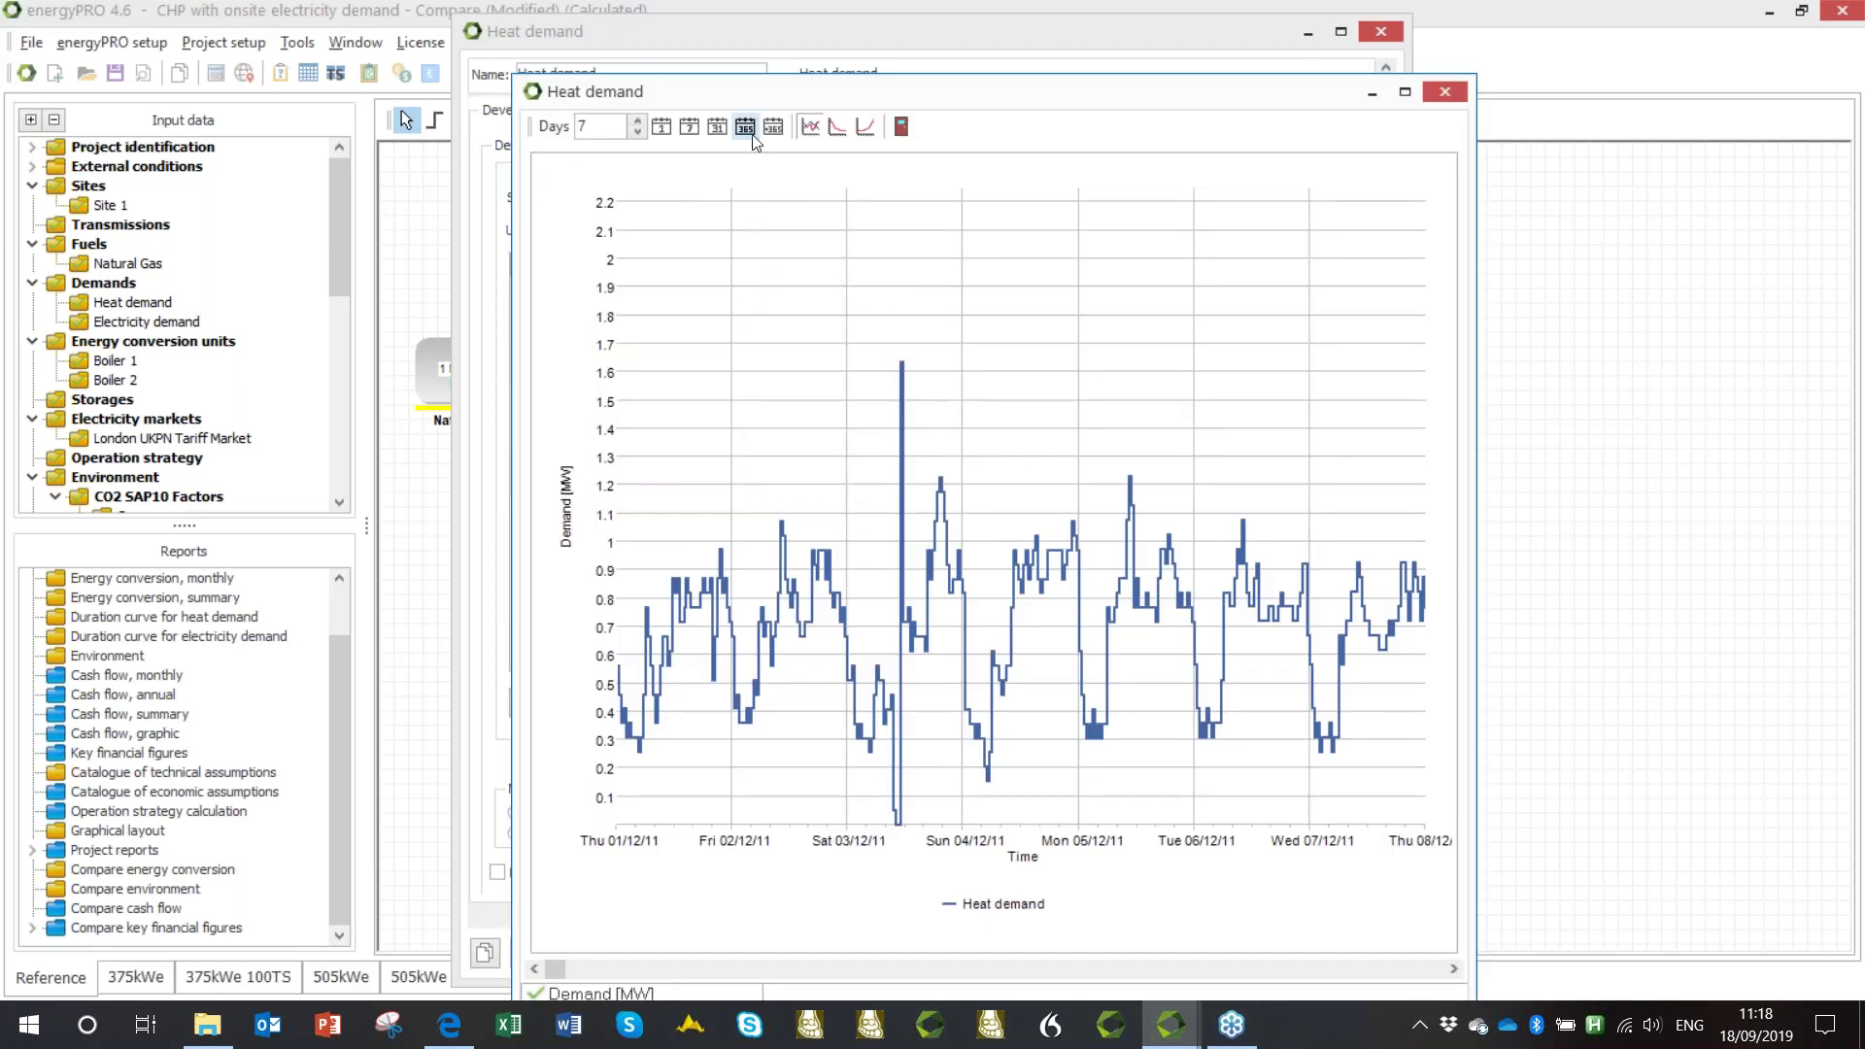
left_click(746, 128)
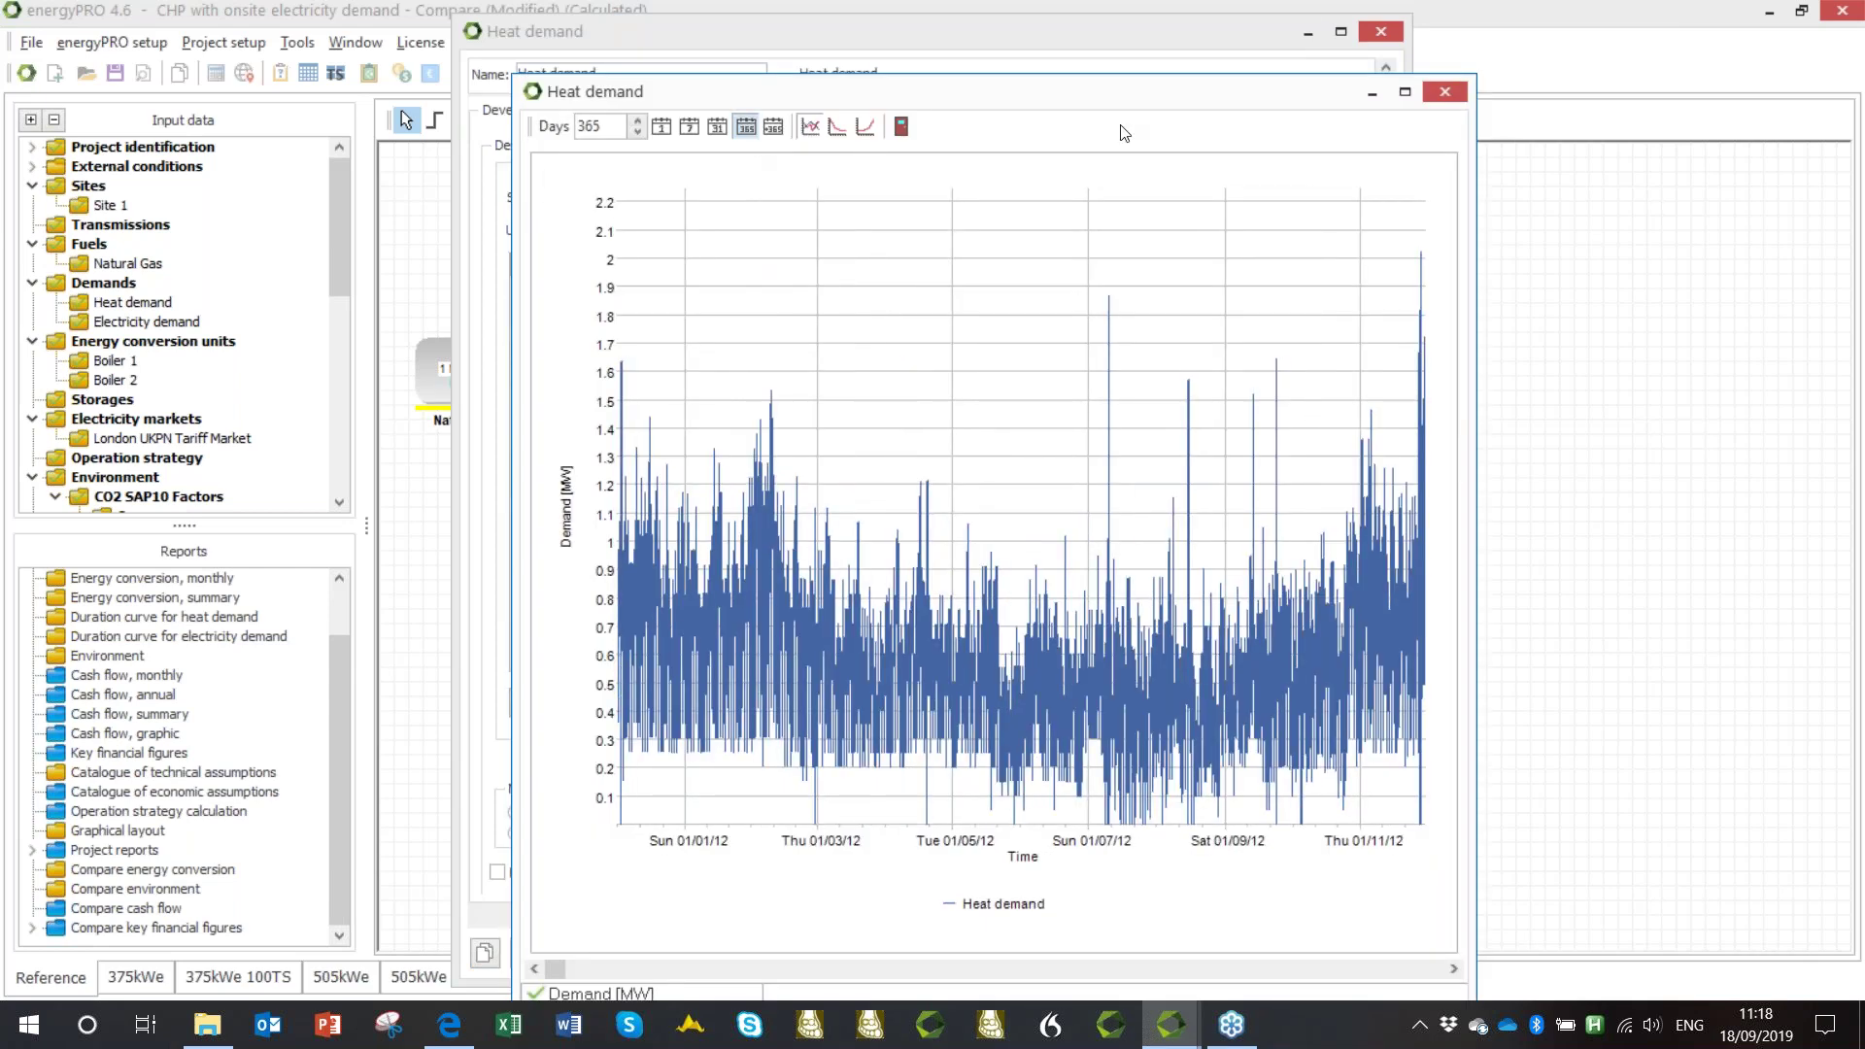
left_click(1405, 91)
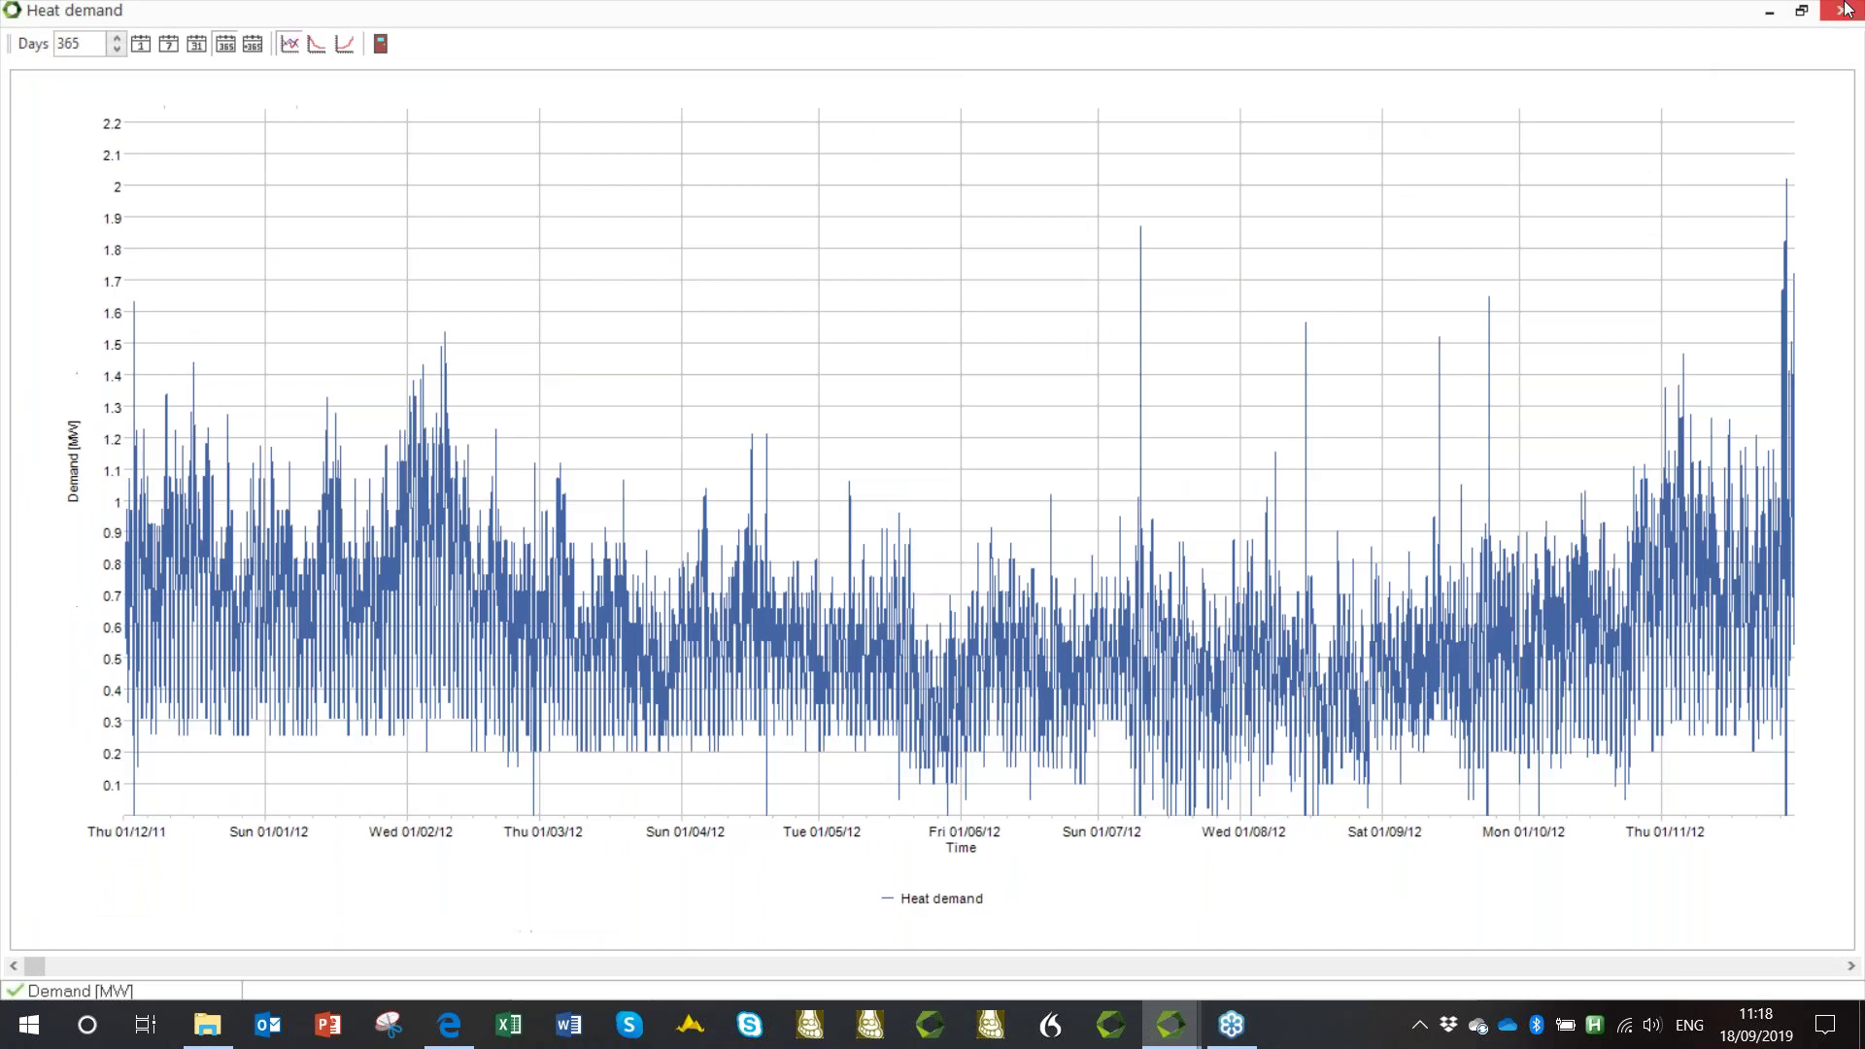
left_click(1847, 10)
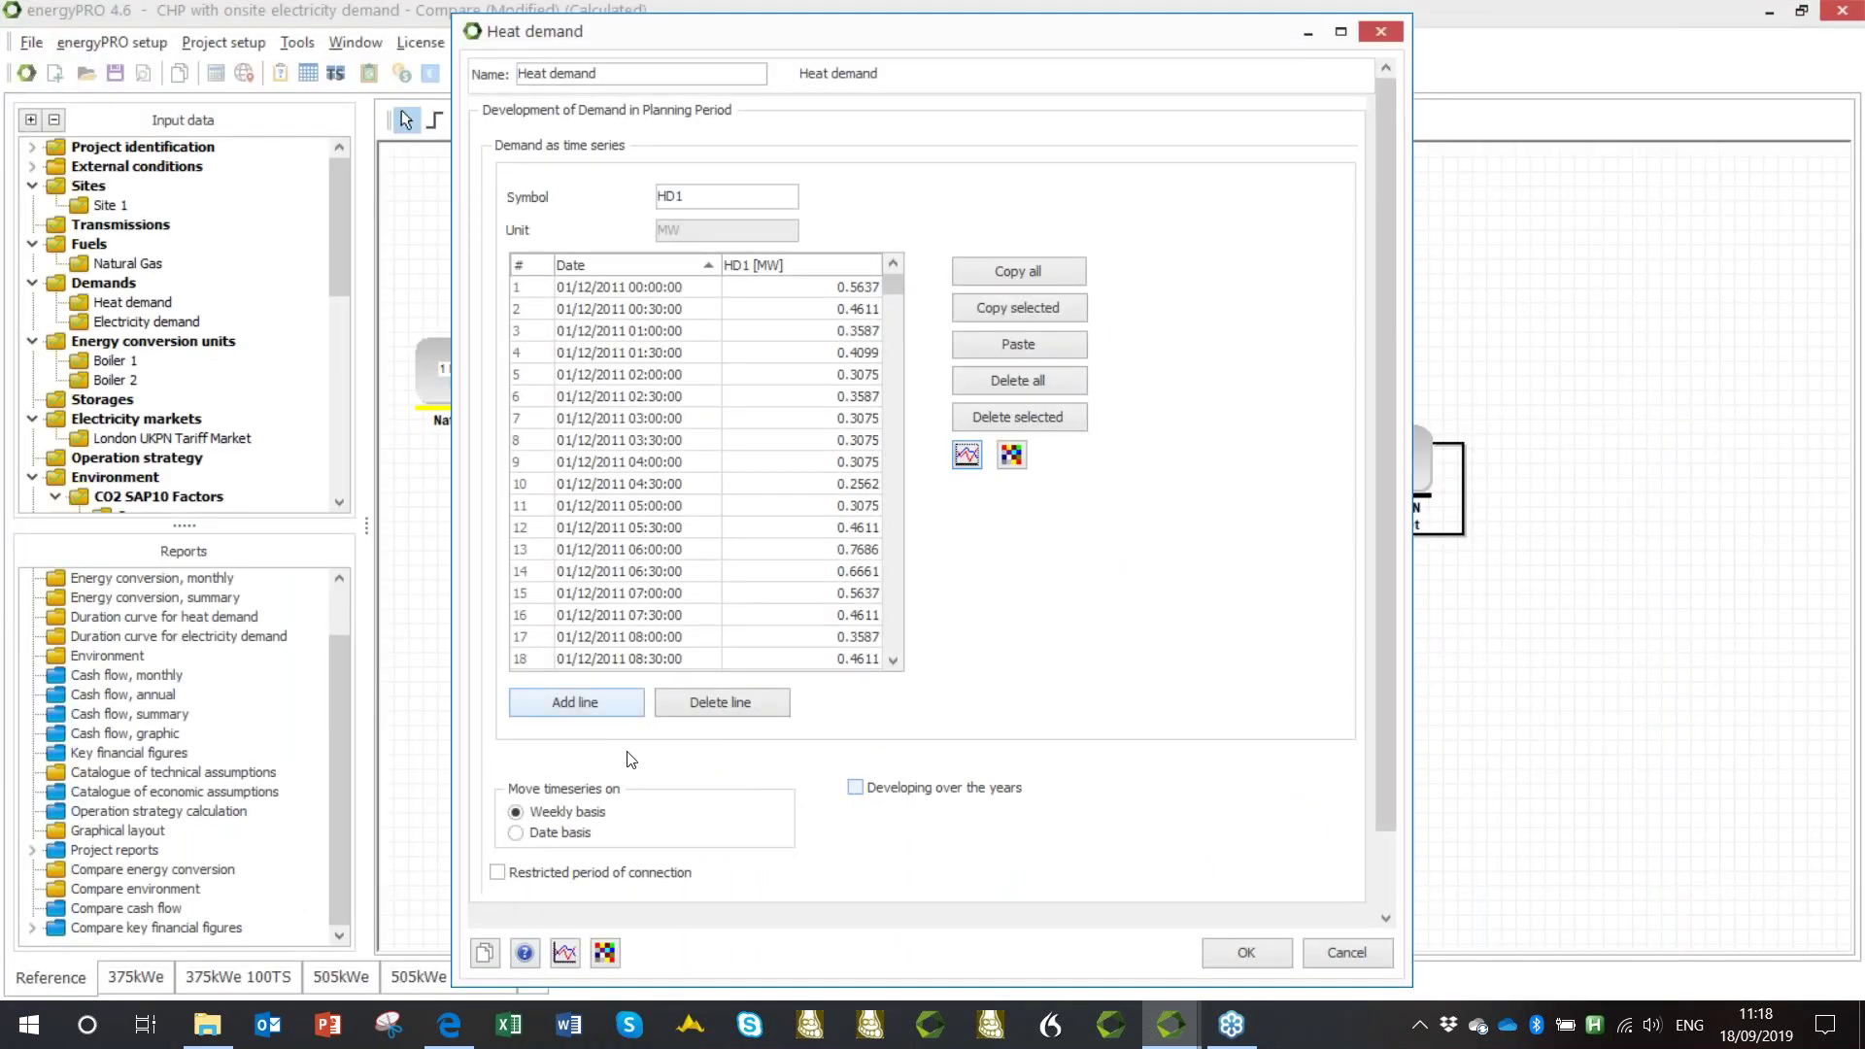
left_click(858, 791)
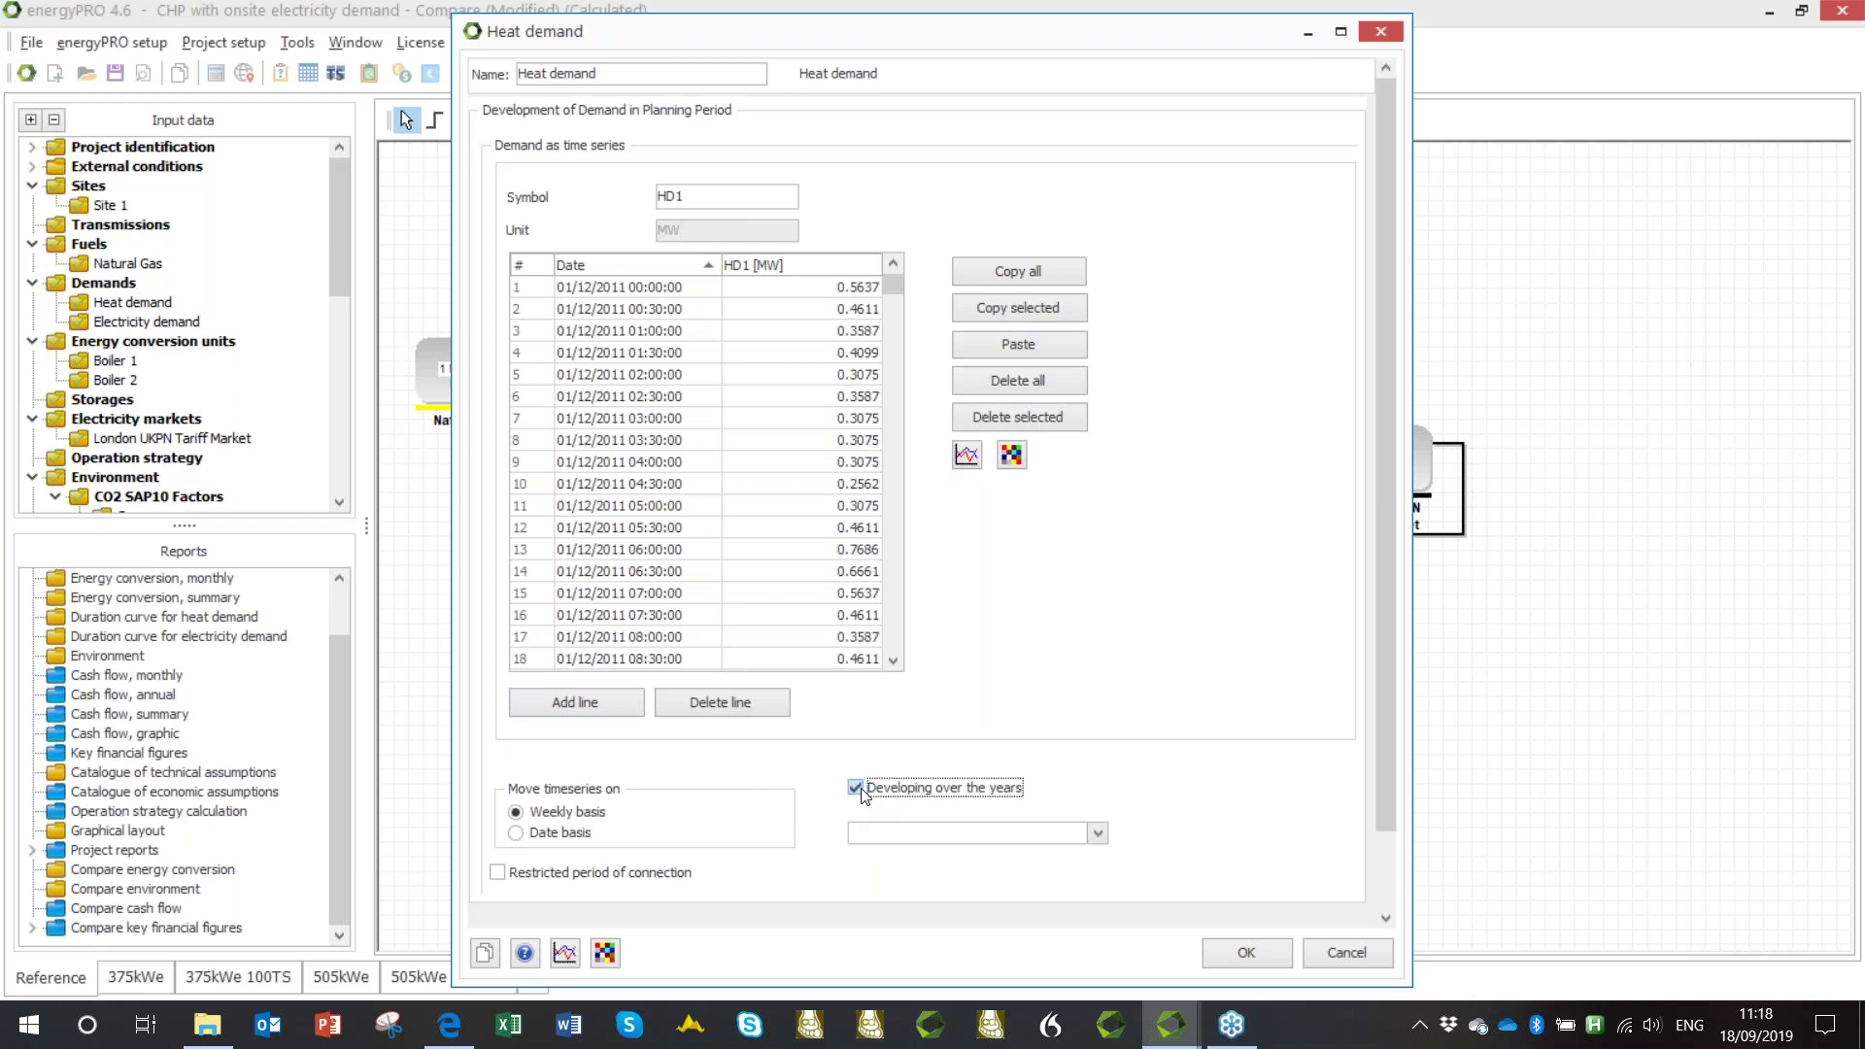
left_click(859, 791)
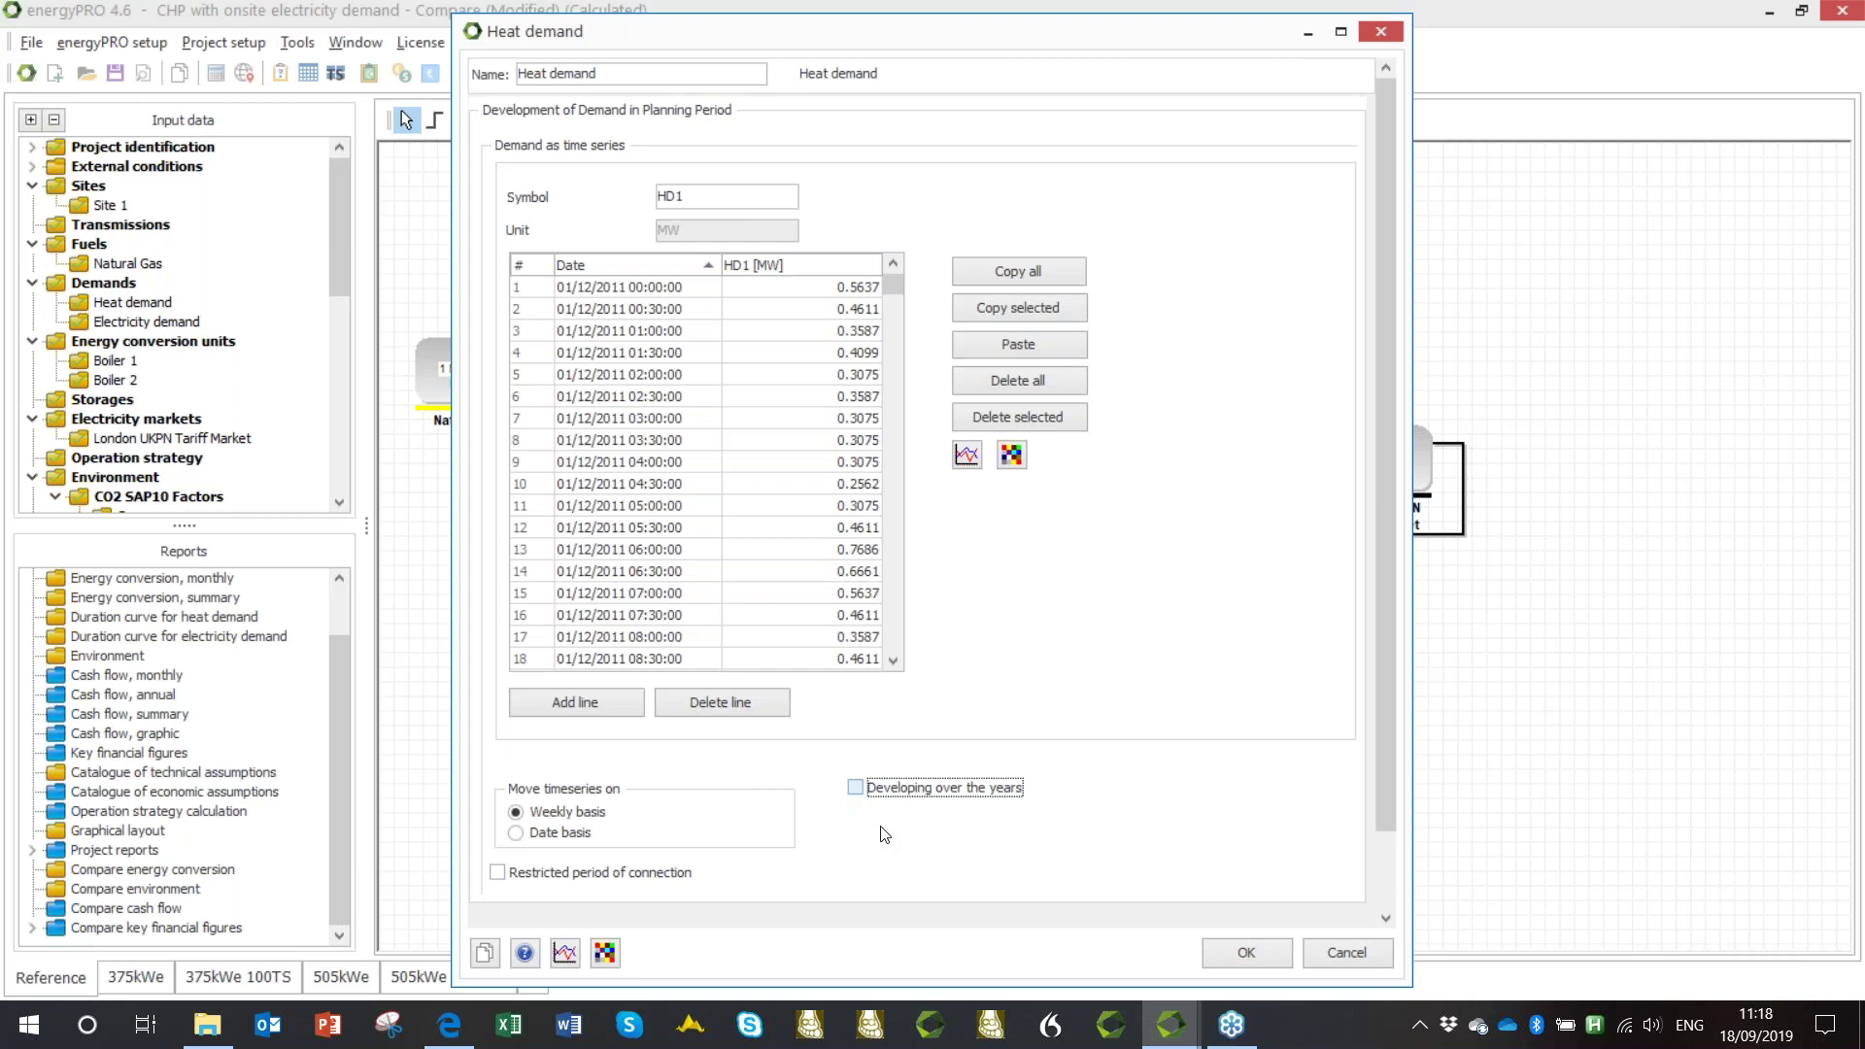
left_click(1333, 952)
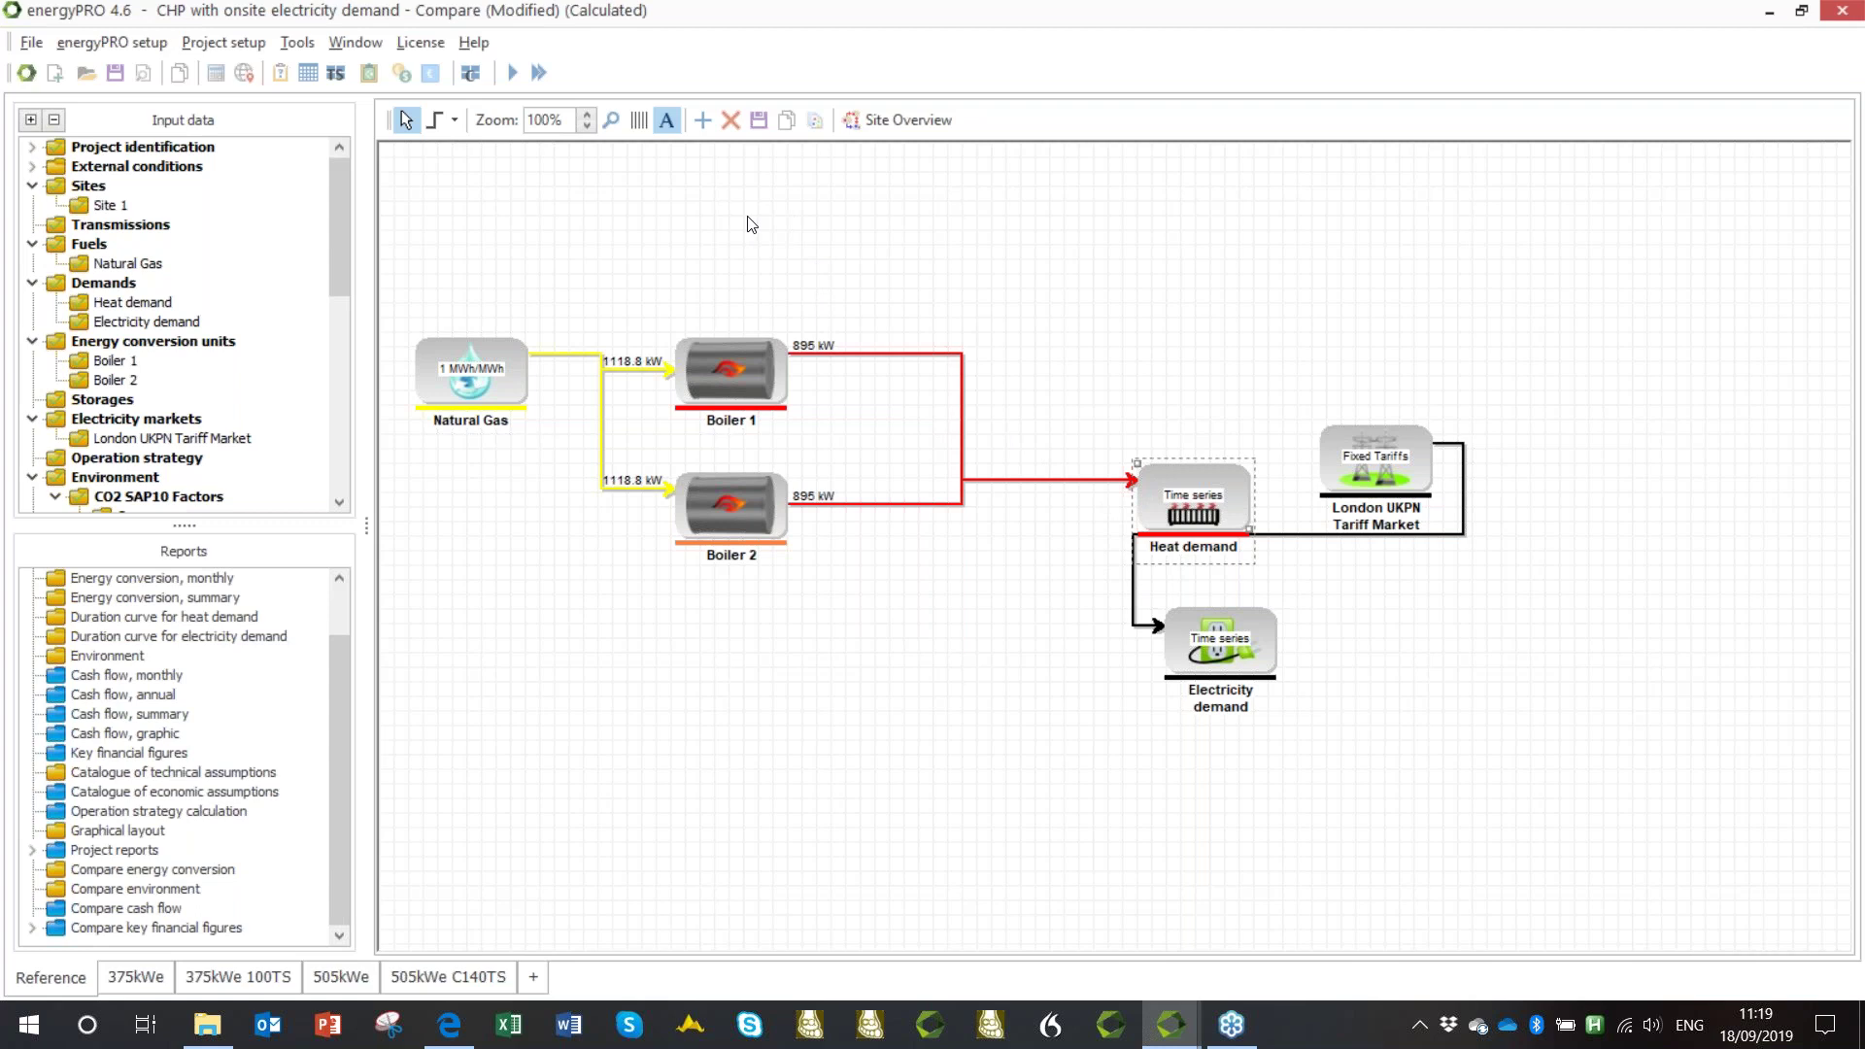
Add a Heating Demand unit, New Heat demand, leaving its settings unchanged.
left_click(703, 119)
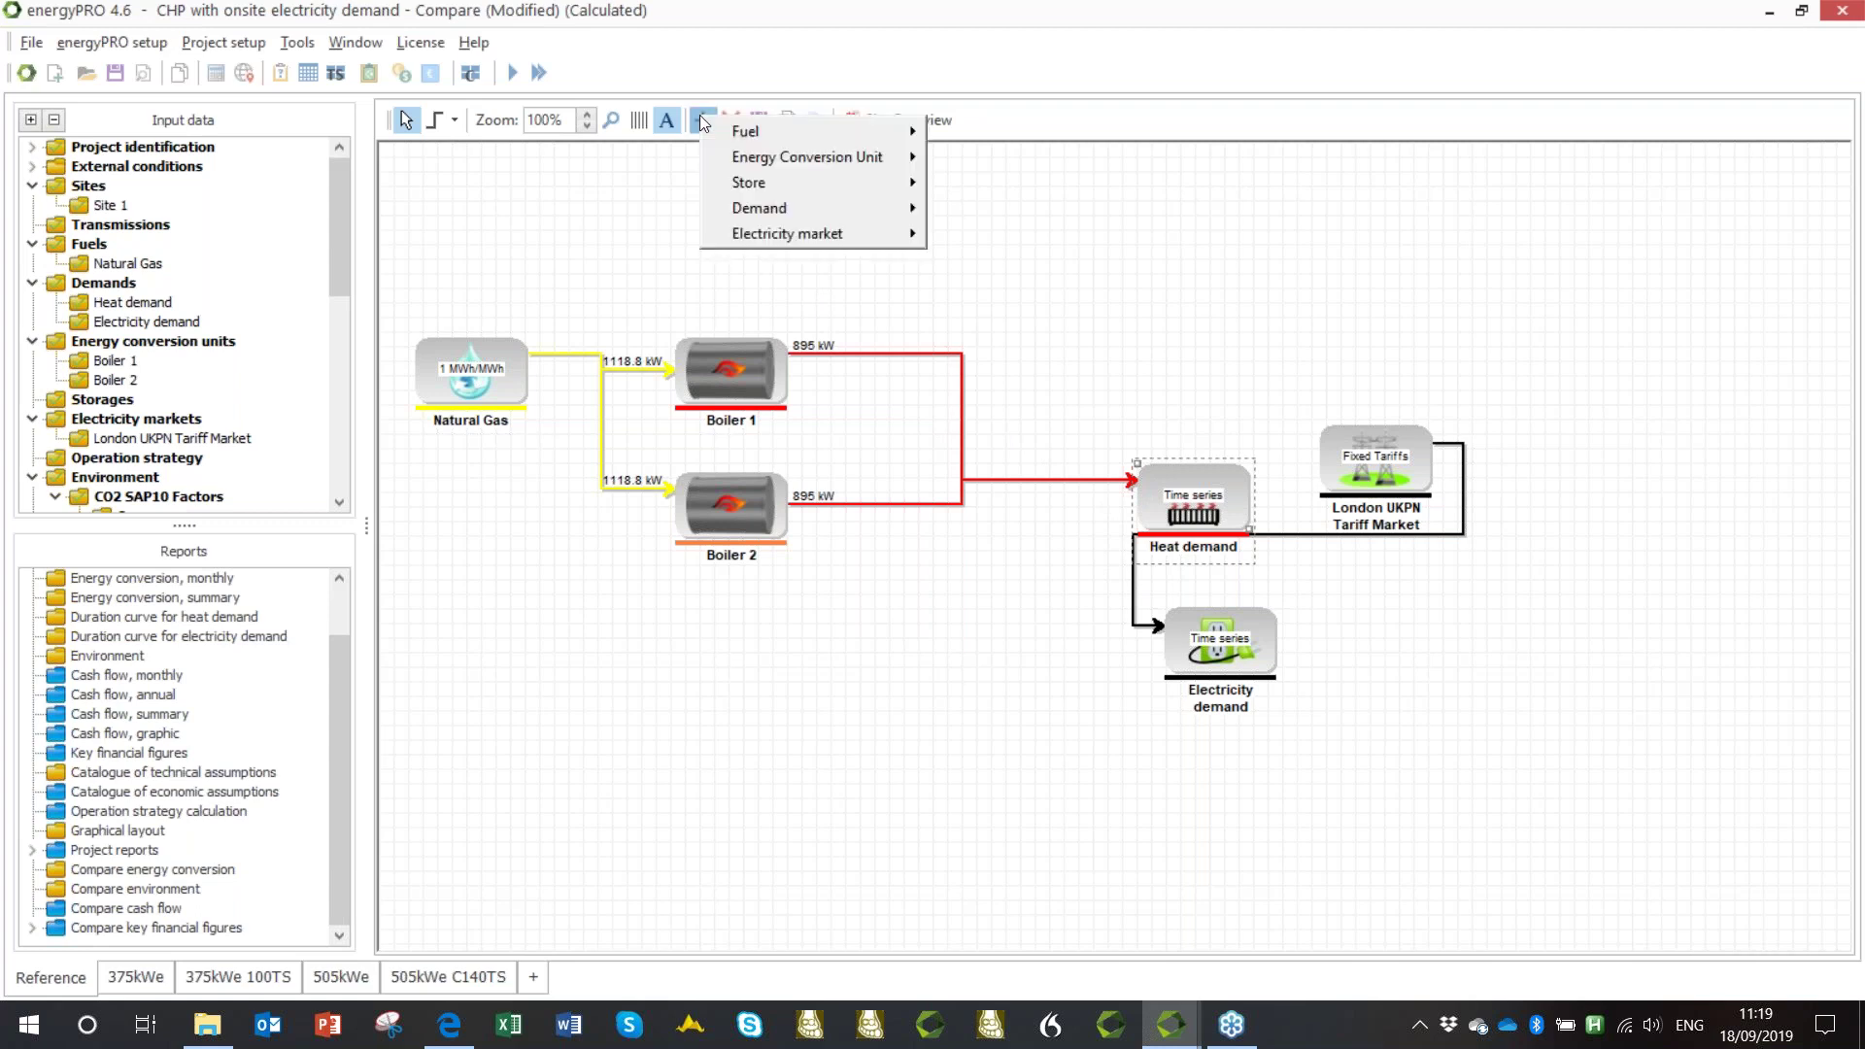
mouse_move(778, 211)
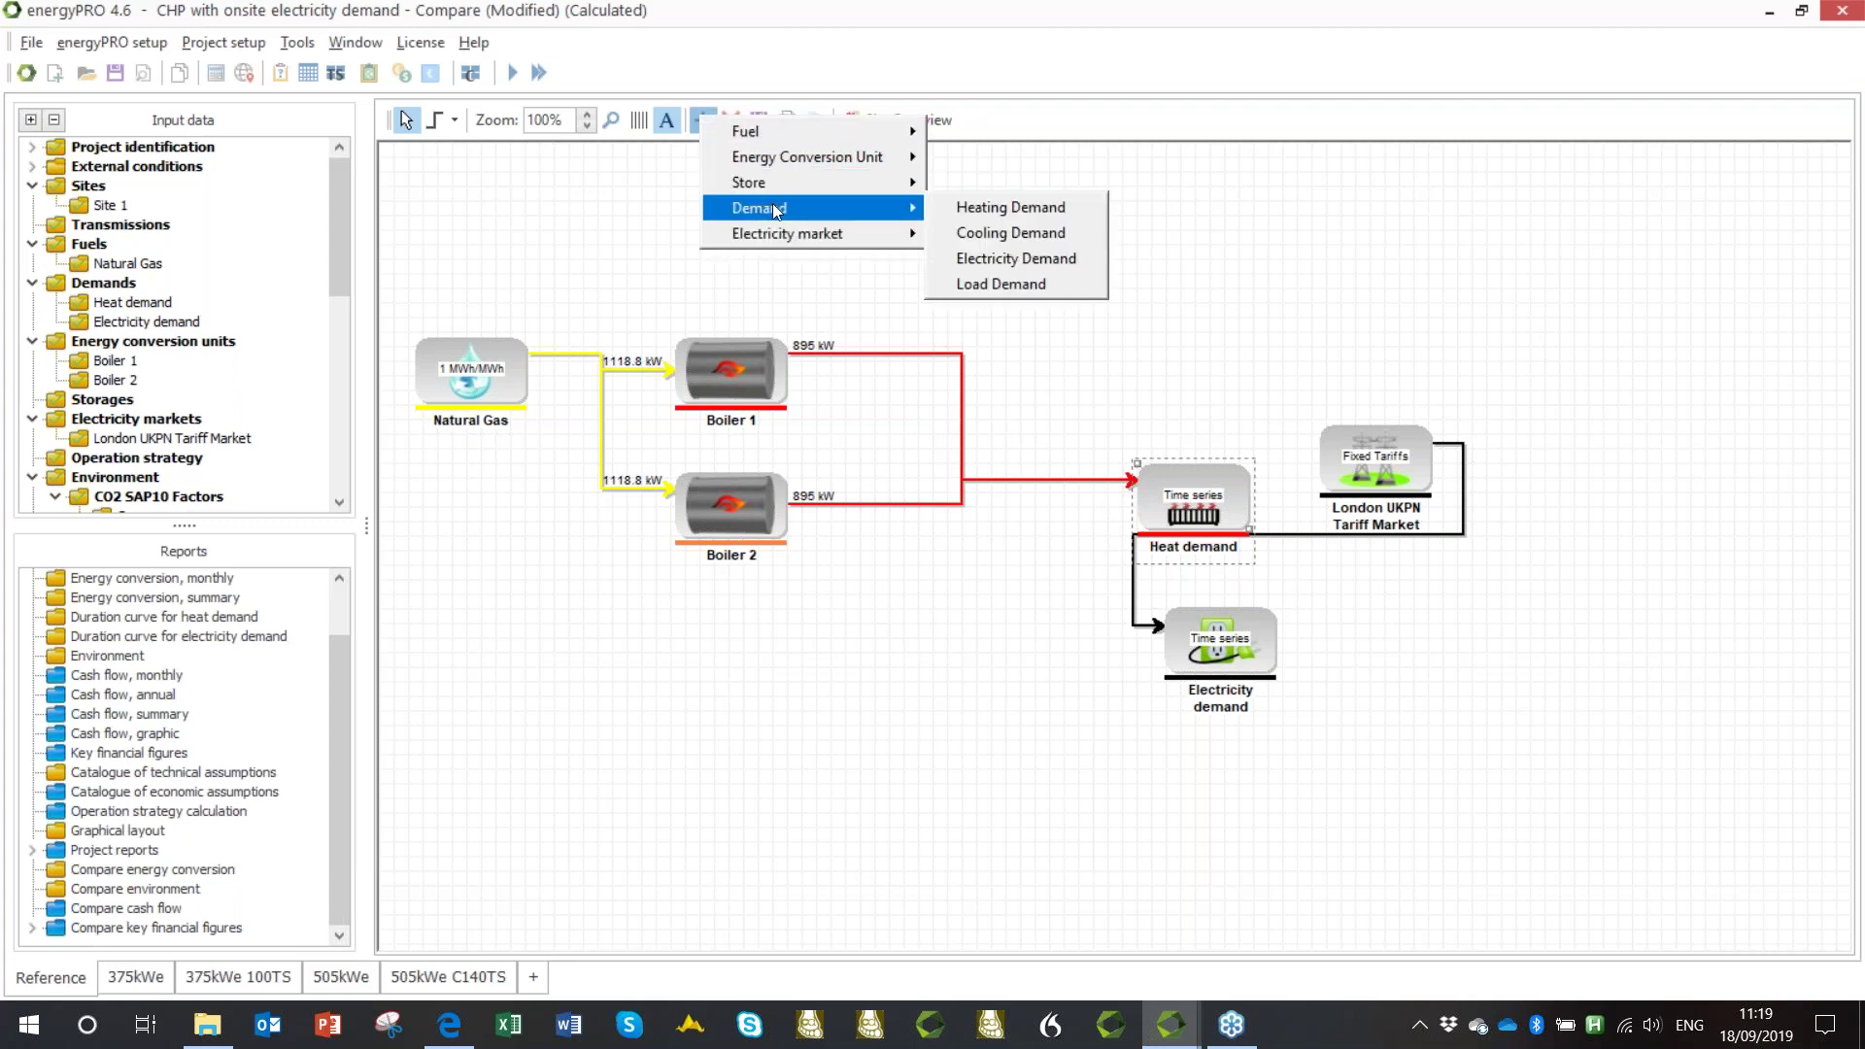
left_click(971, 215)
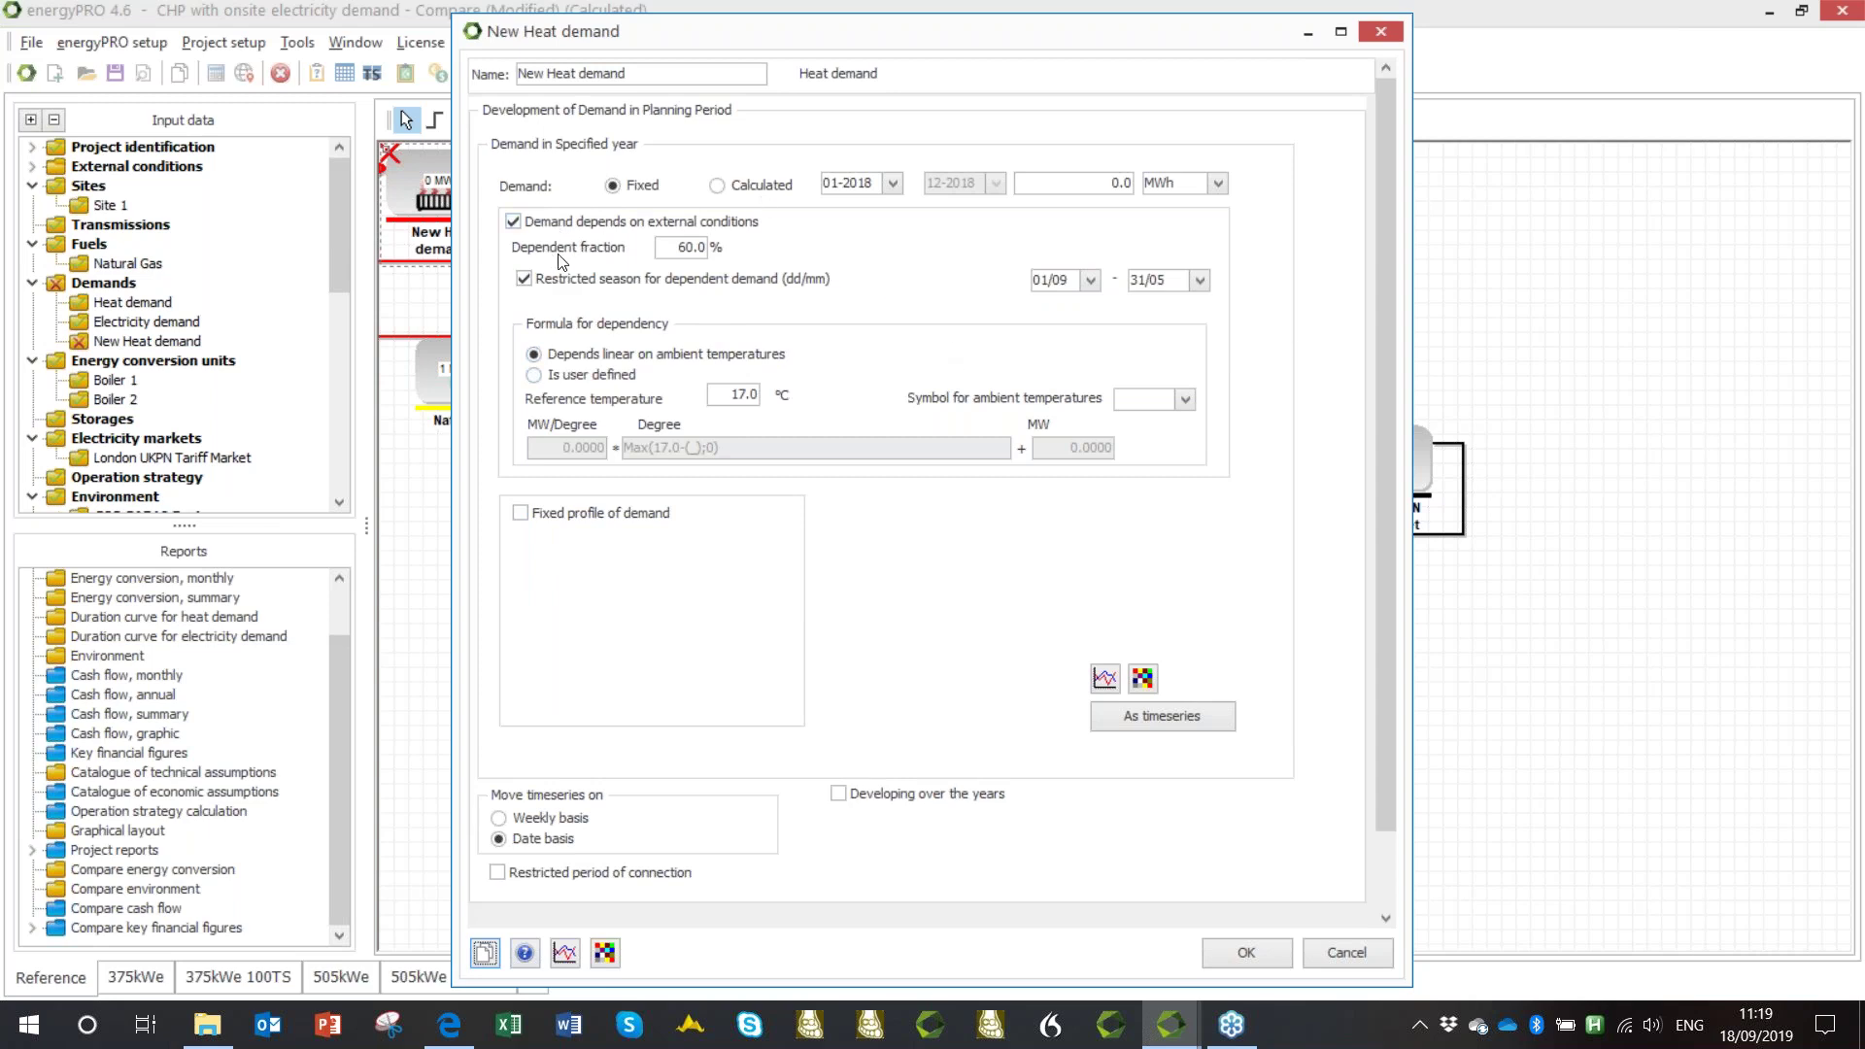
left_click(1318, 953)
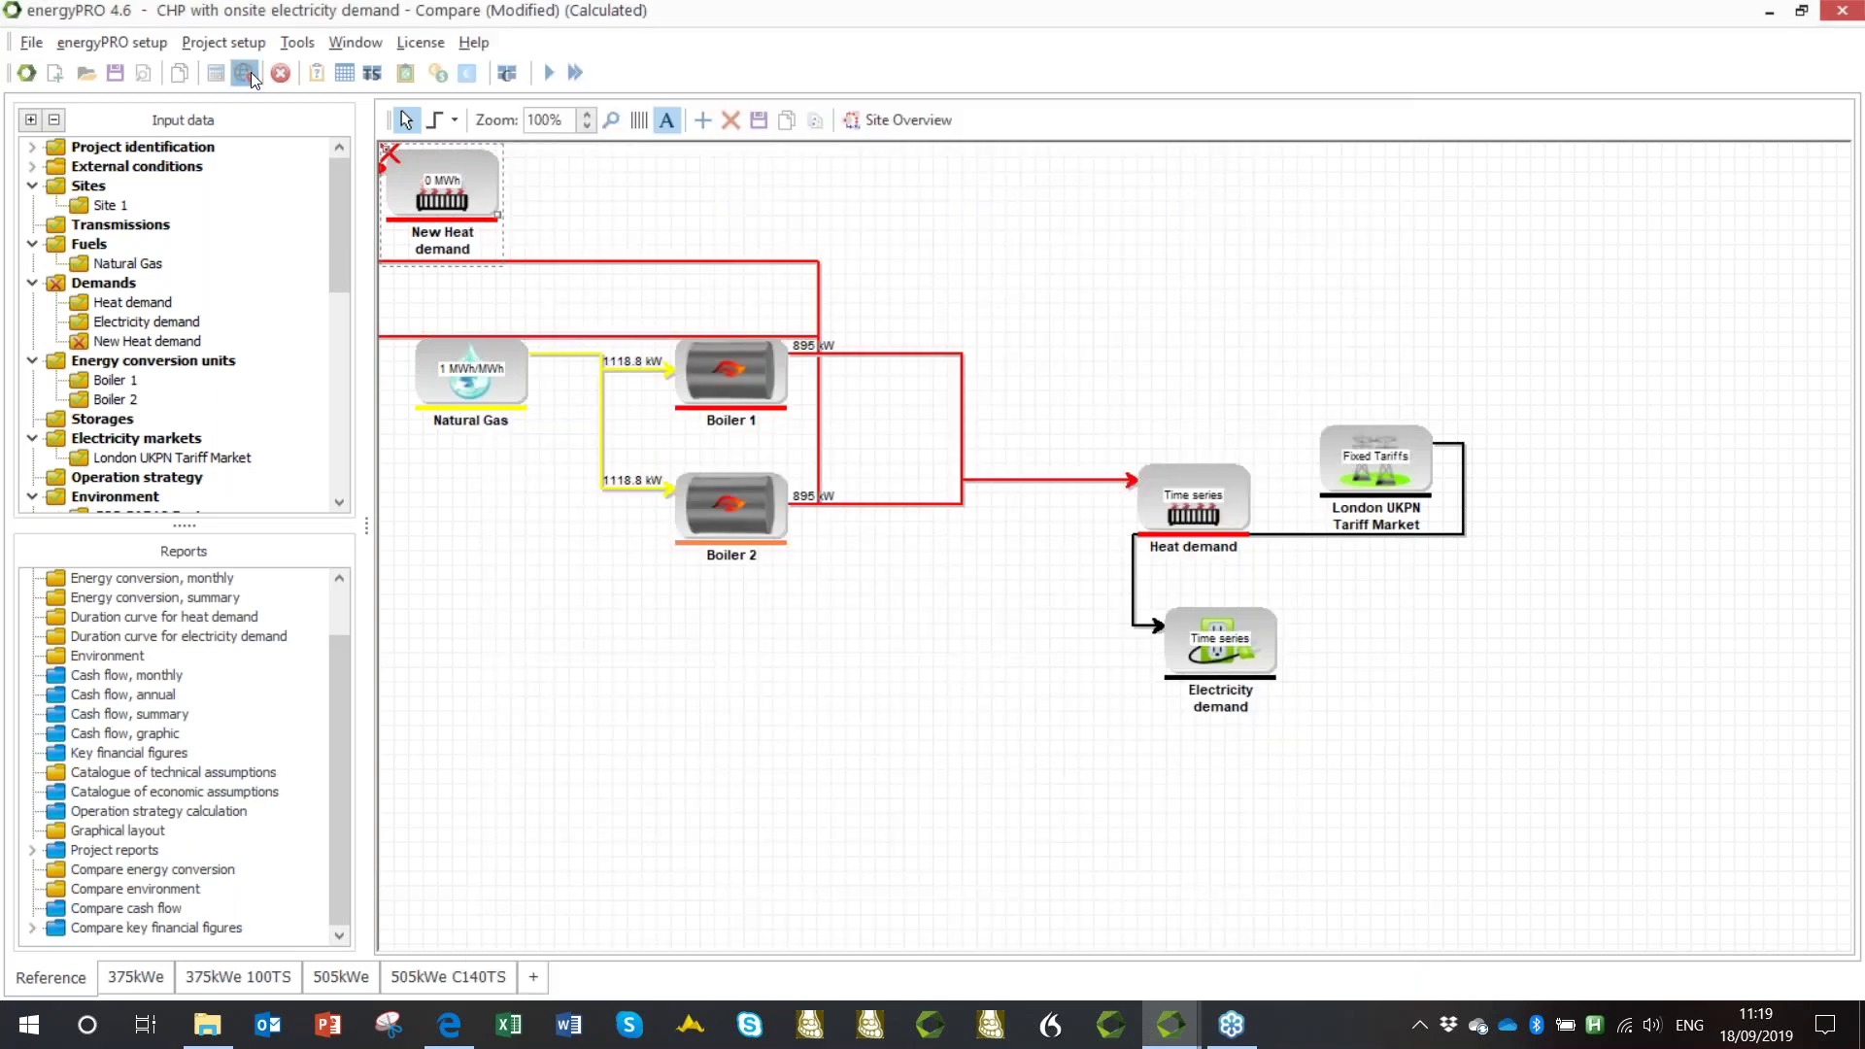
left_click(246, 75)
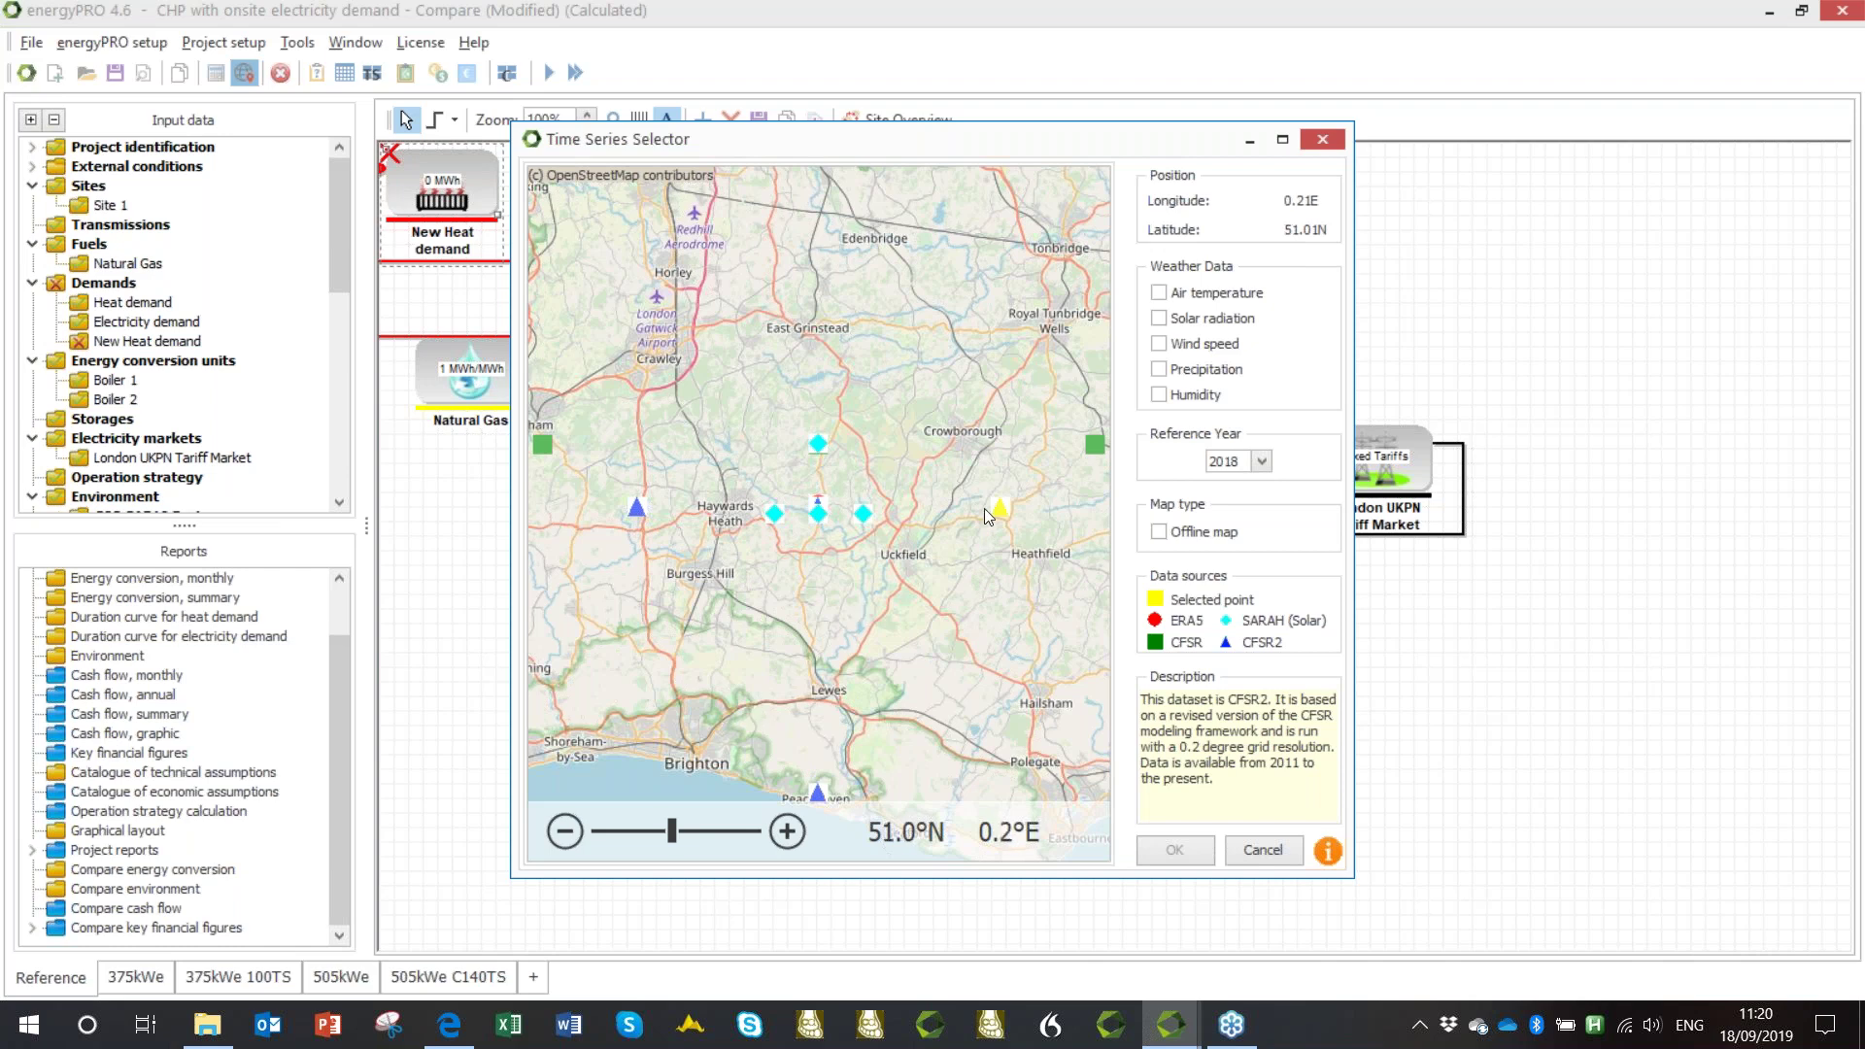
Fetch 2018 CFSR2 air temperature and solar radiation series, then inspect the CFSR2 Temperature table.
left_click(1159, 291)
left_click(1161, 318)
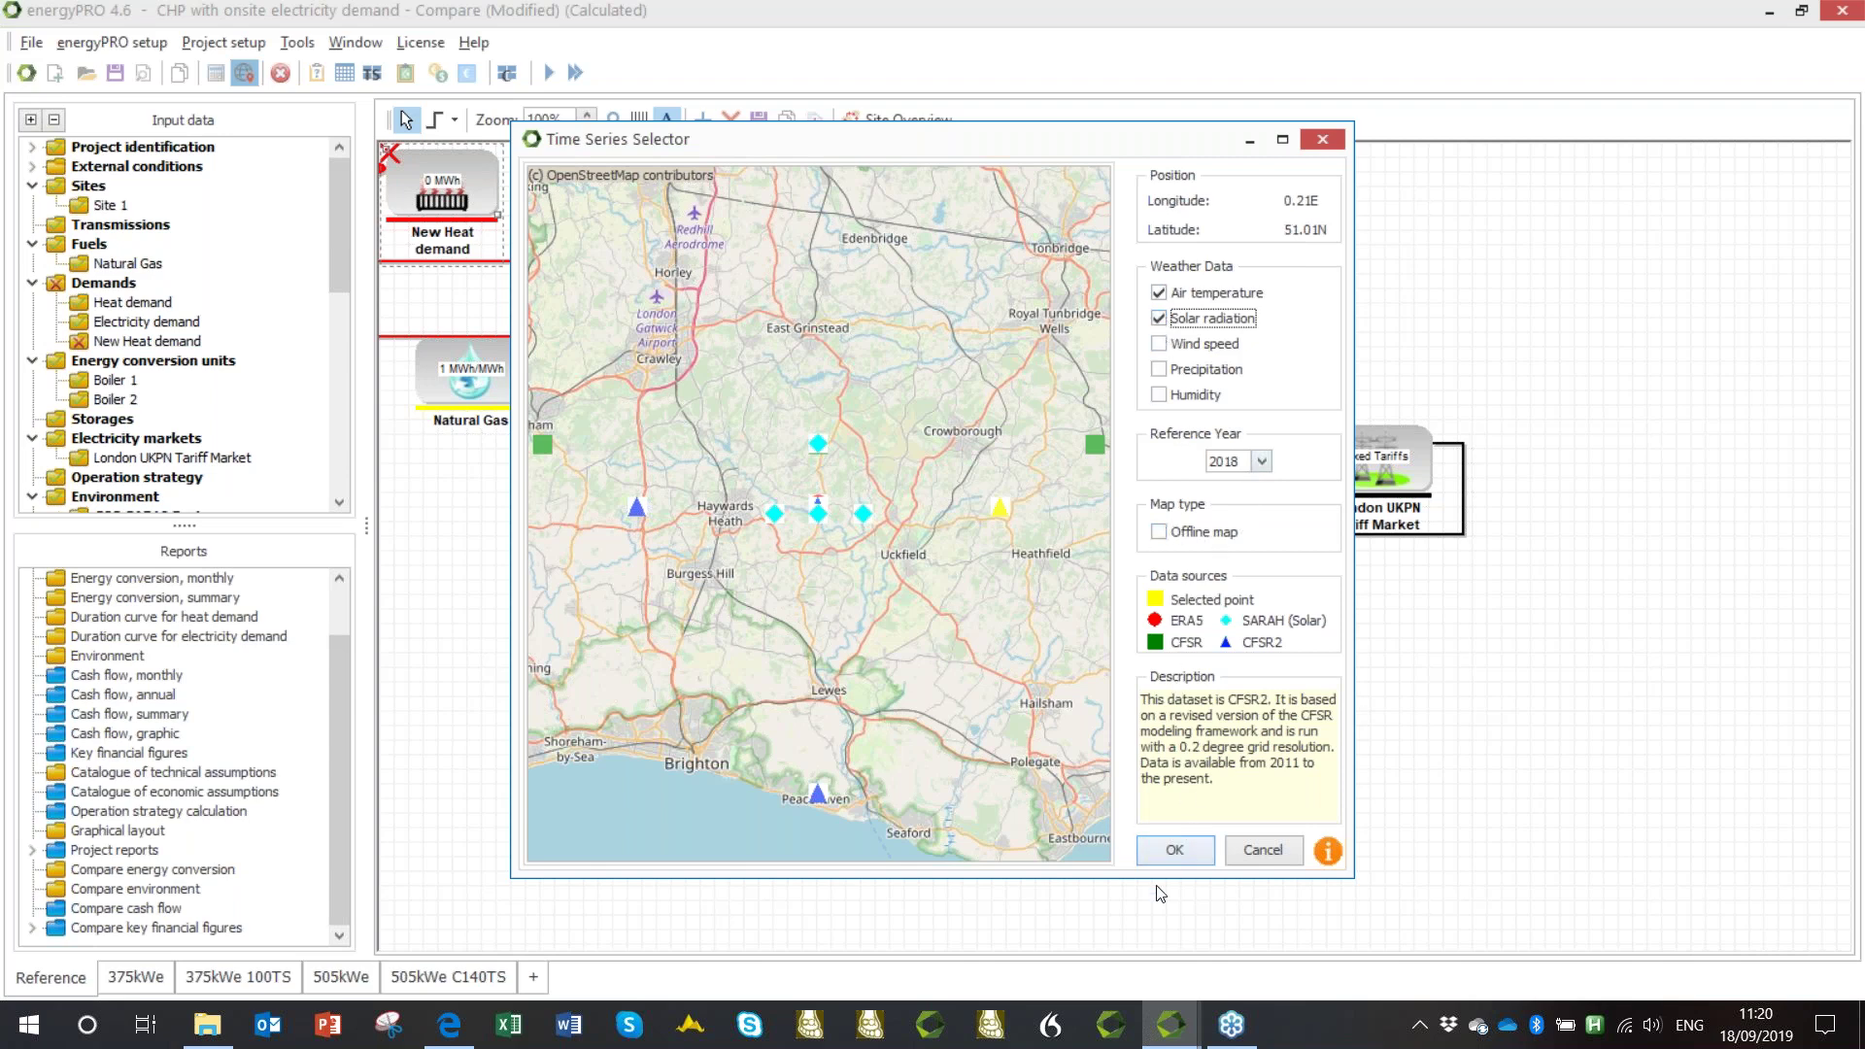
left_click(1177, 849)
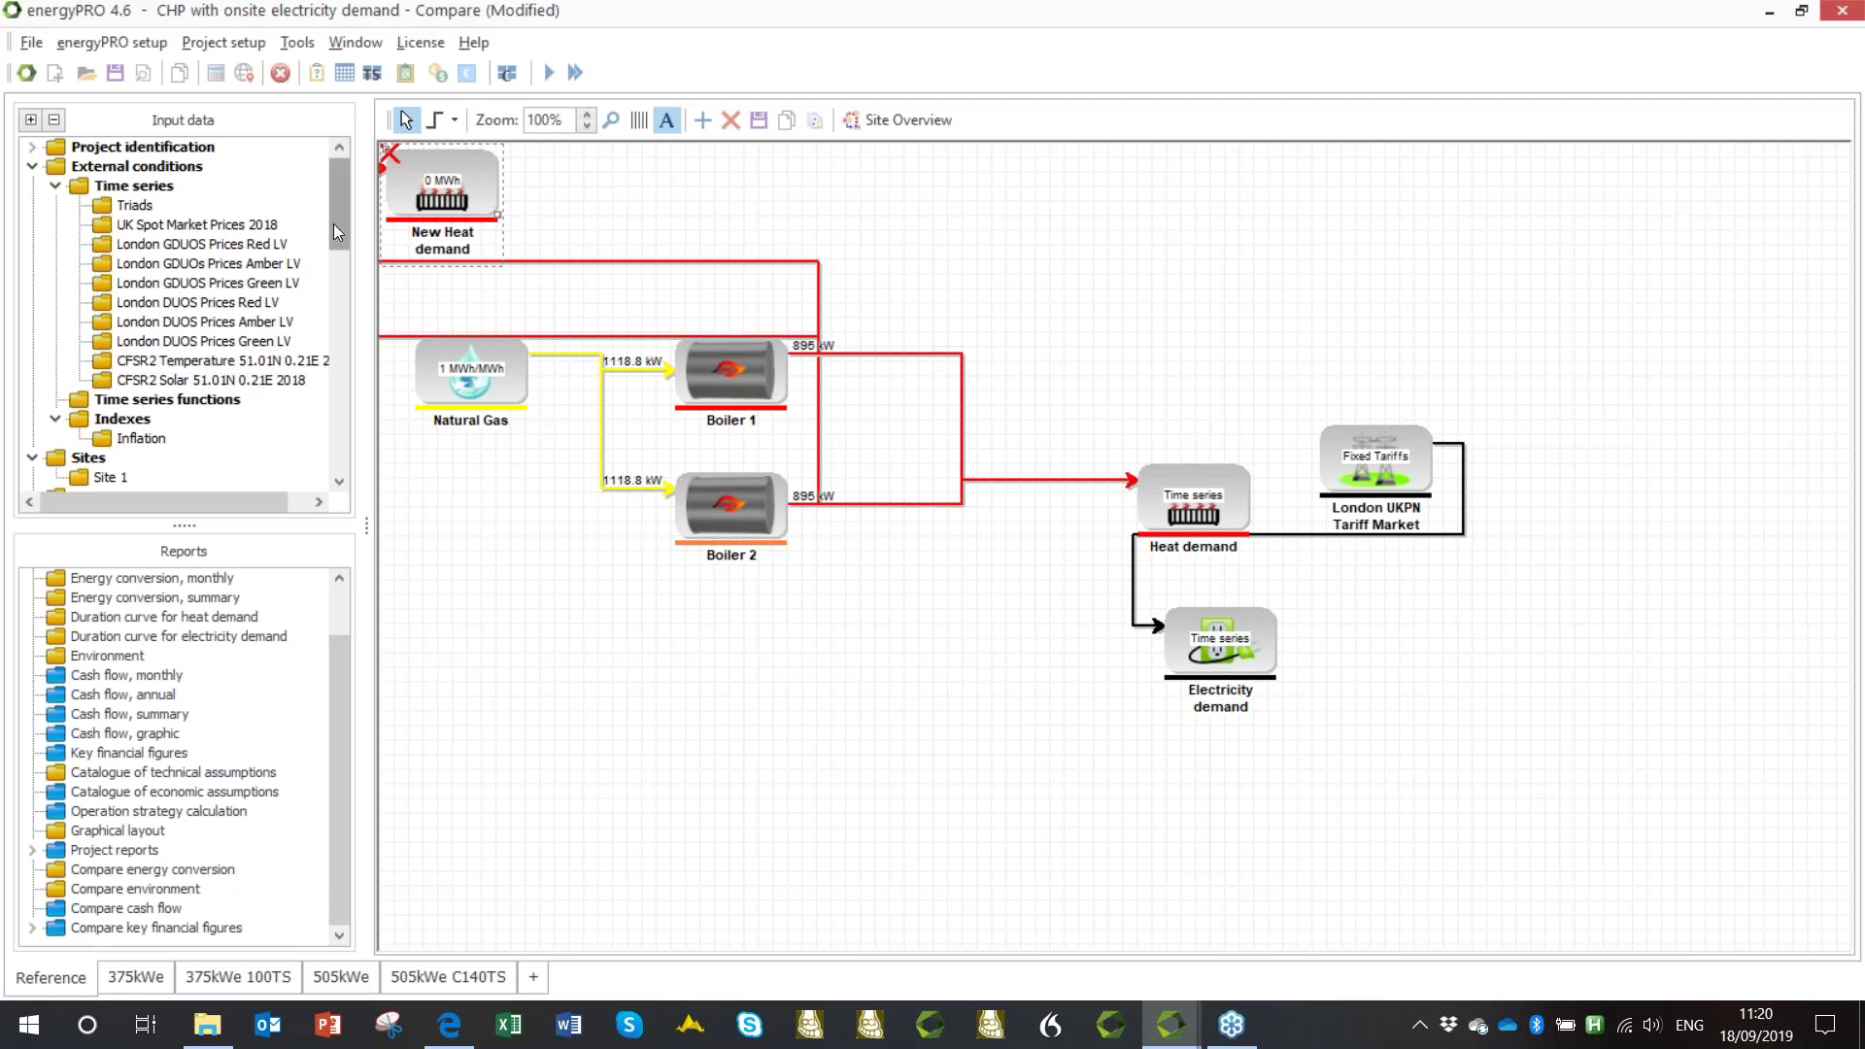
double_click(217, 369)
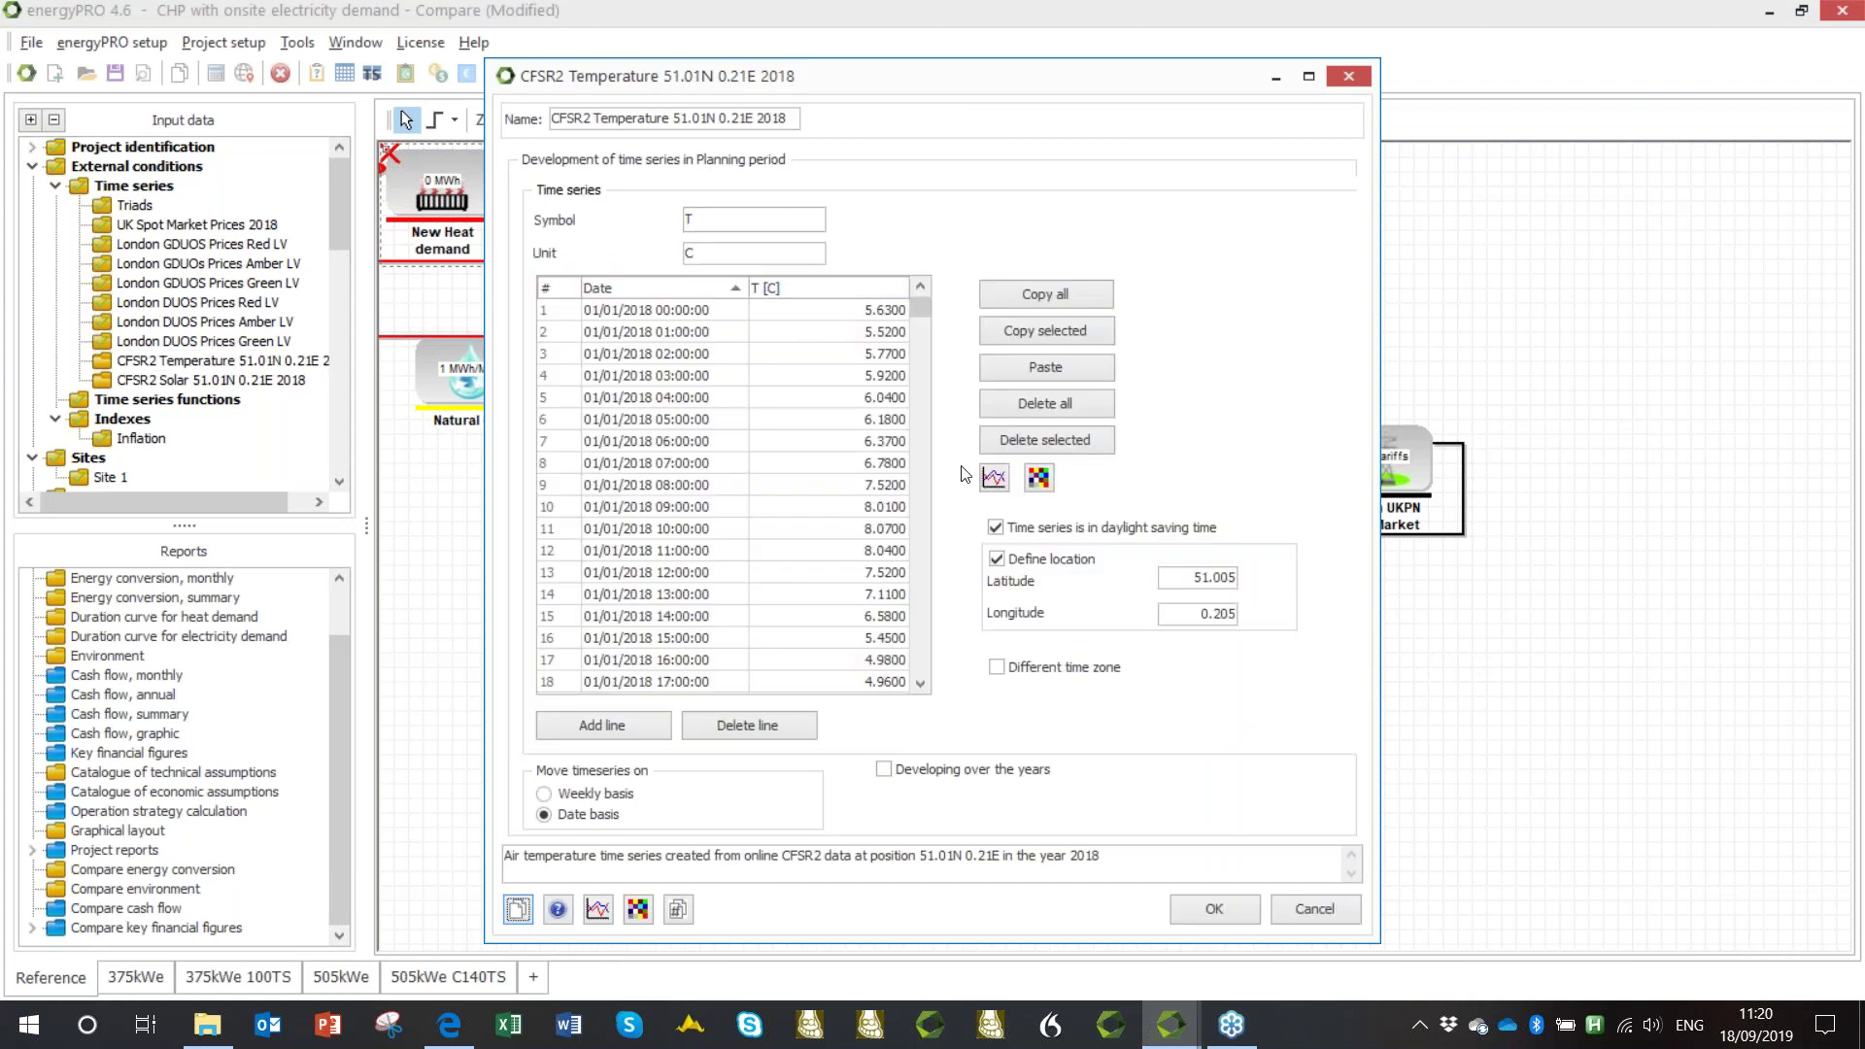
mouse_move(915, 309)
left_mouse_down()
mouse_move(921, 362)
mouse_move(921, 333)
left_mouse_up()
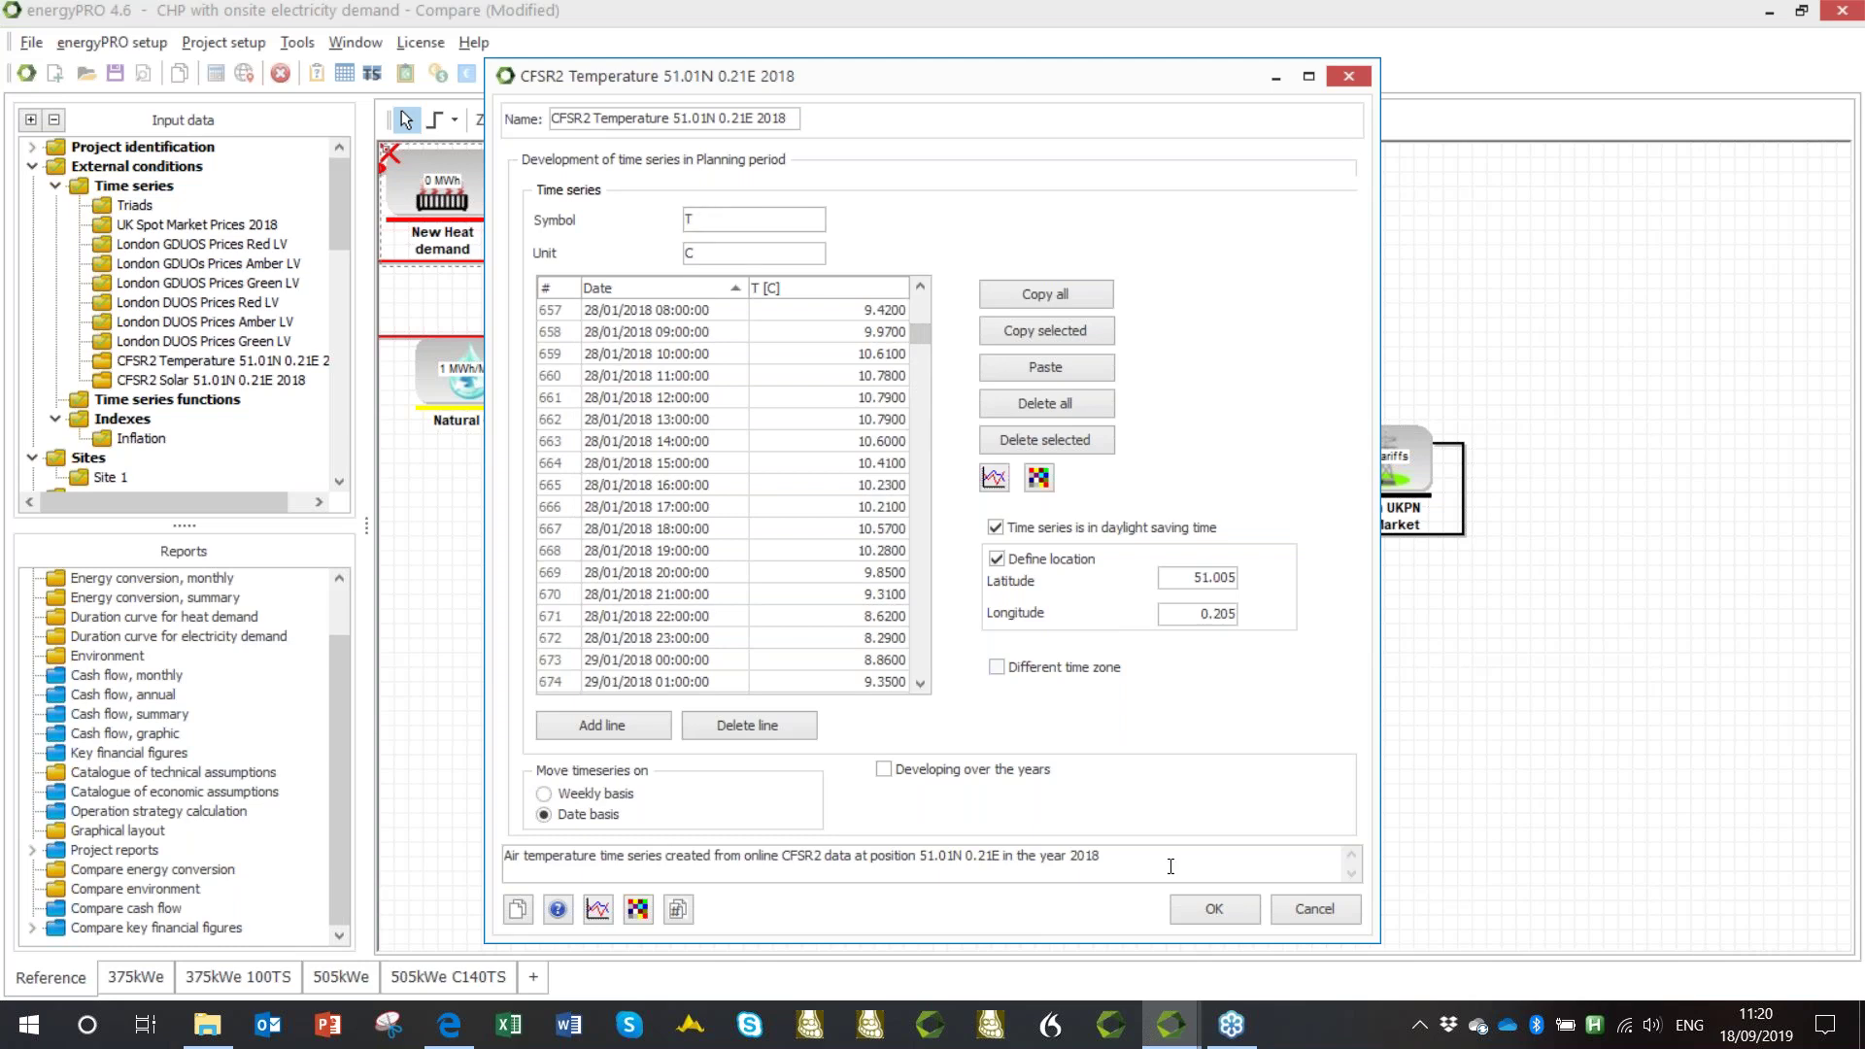
left_click(1316, 909)
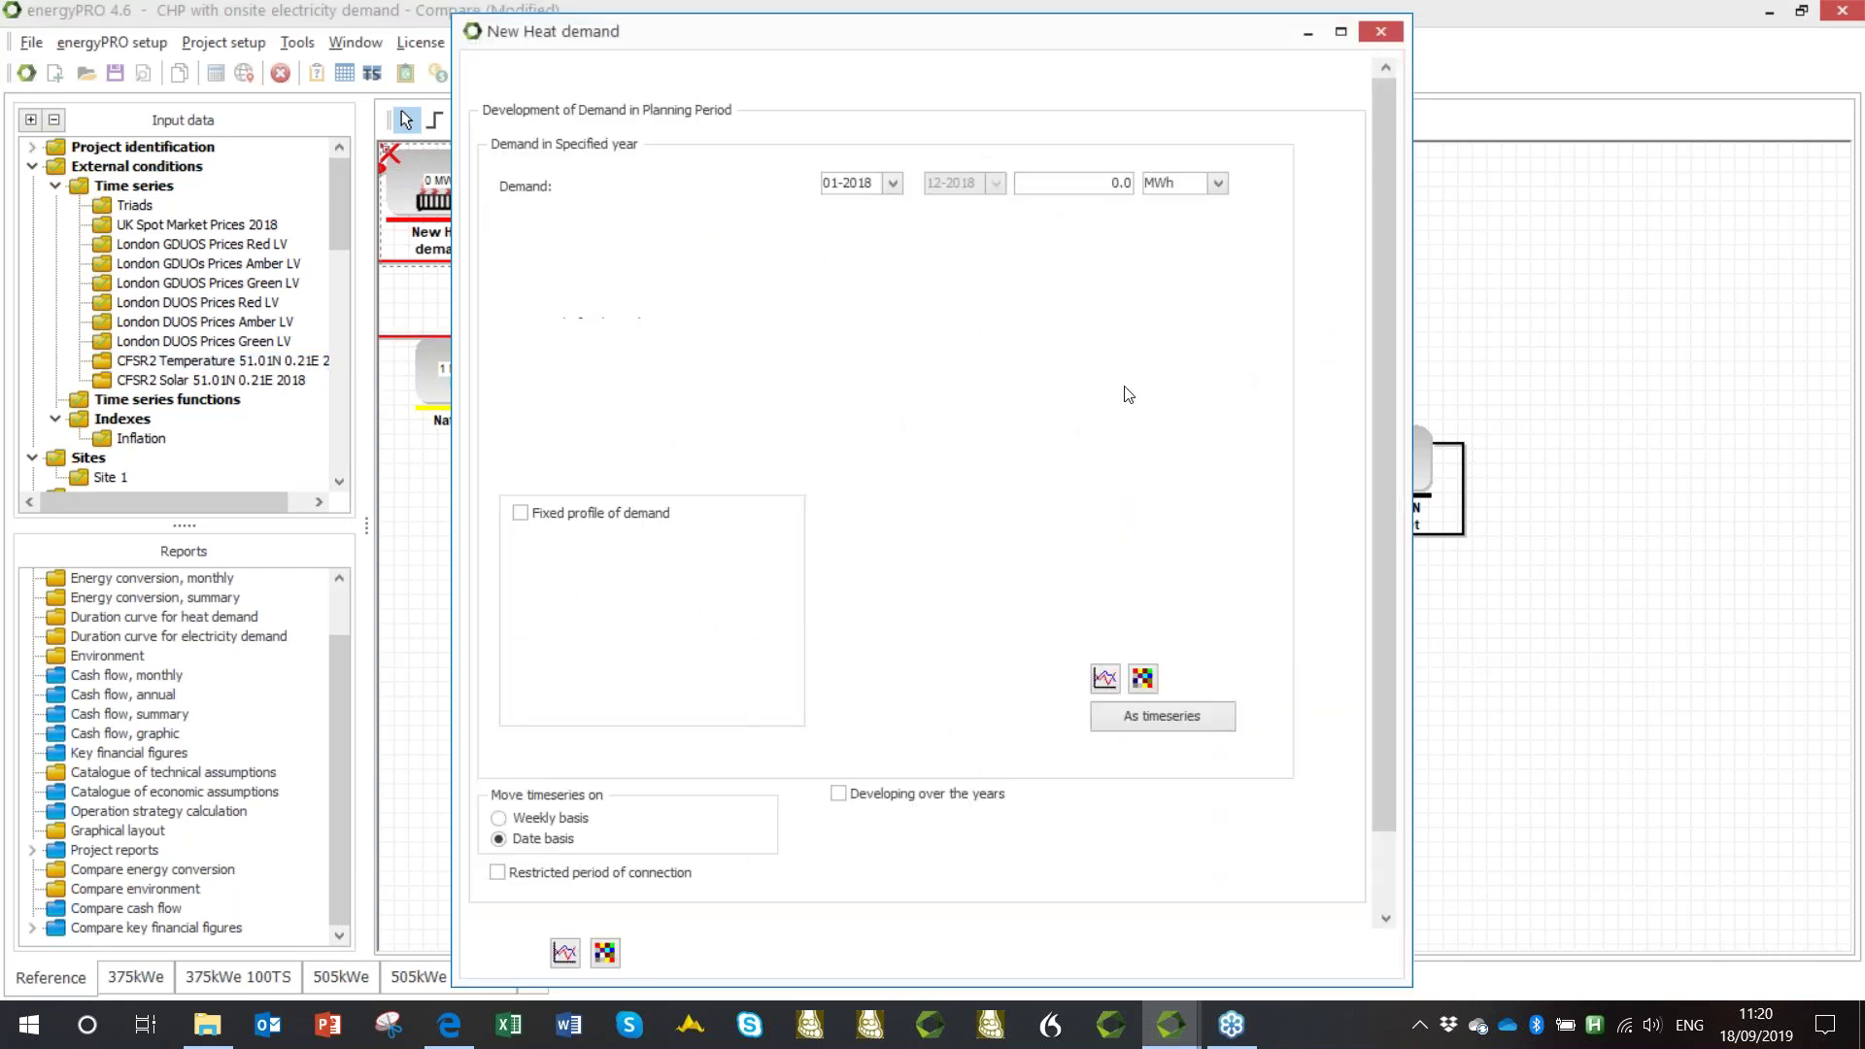
Use temperature series T as ambient temperature with a 15.5 °C reference temperature.
left_click(1190, 400)
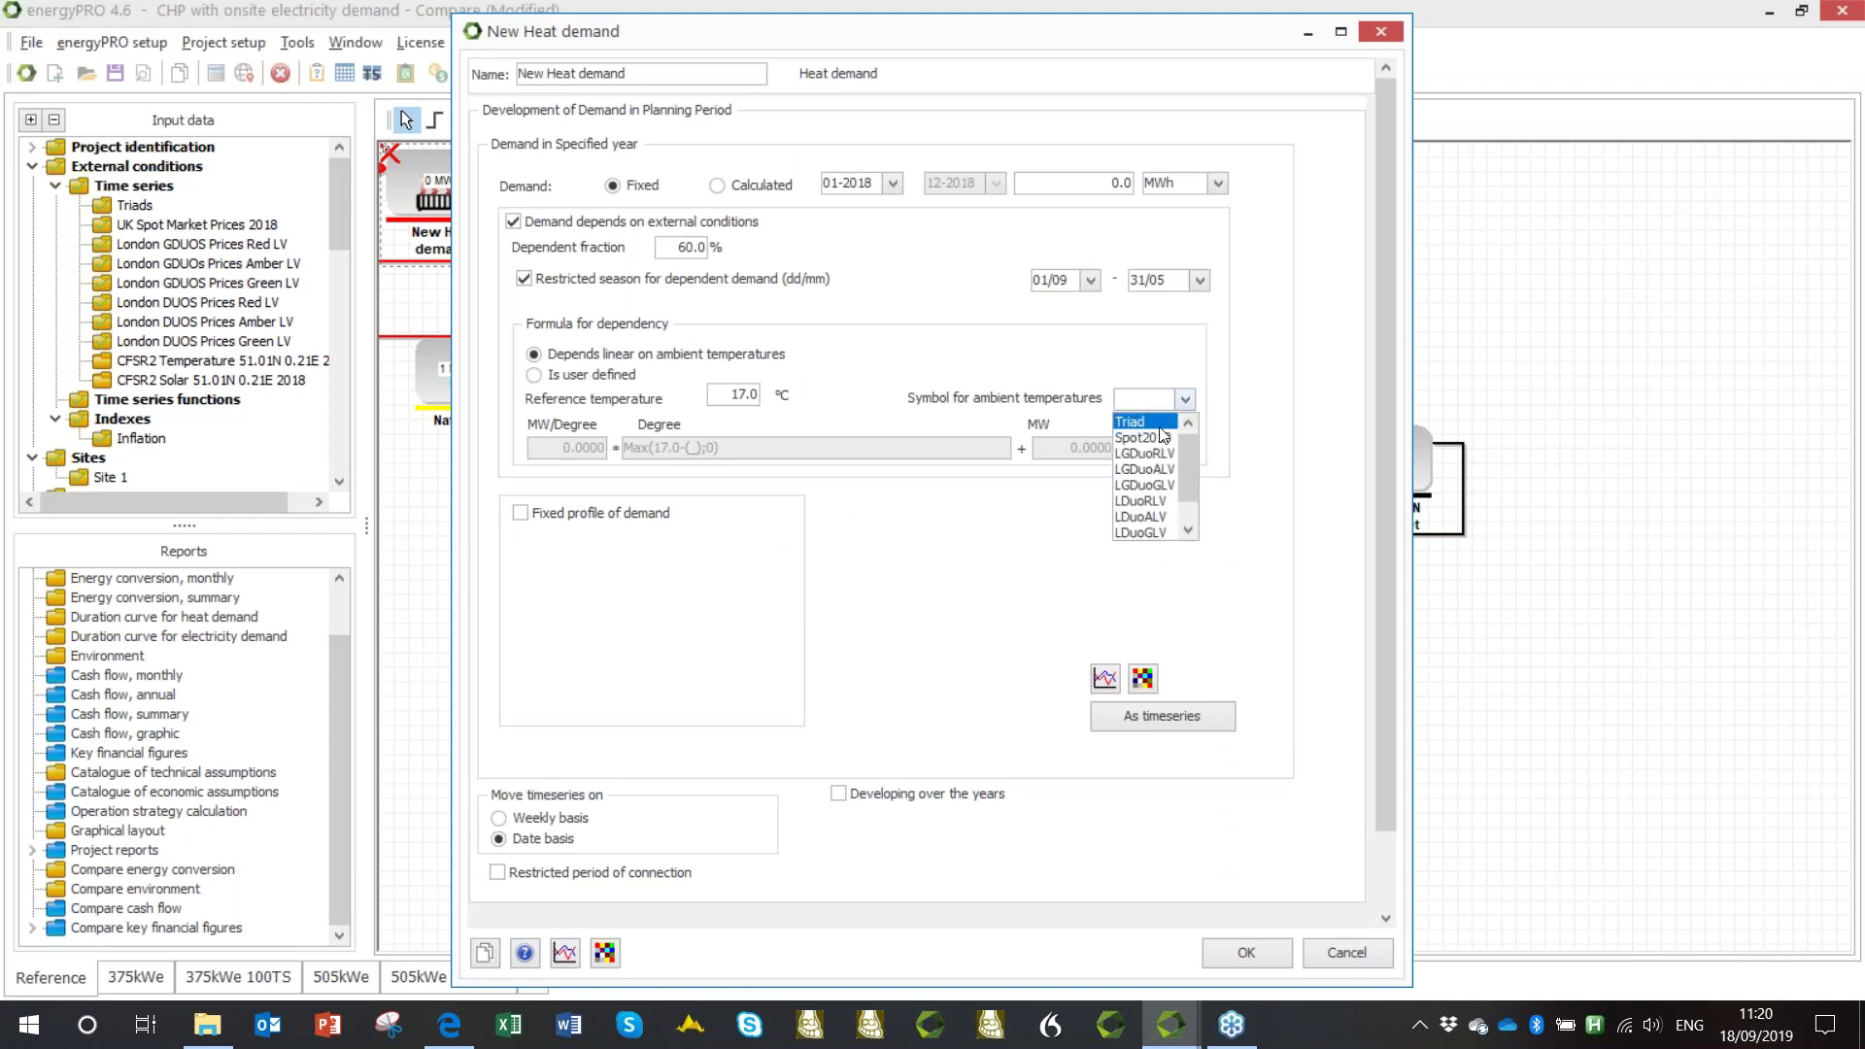
left_click_drag(1191, 443, 1191, 498)
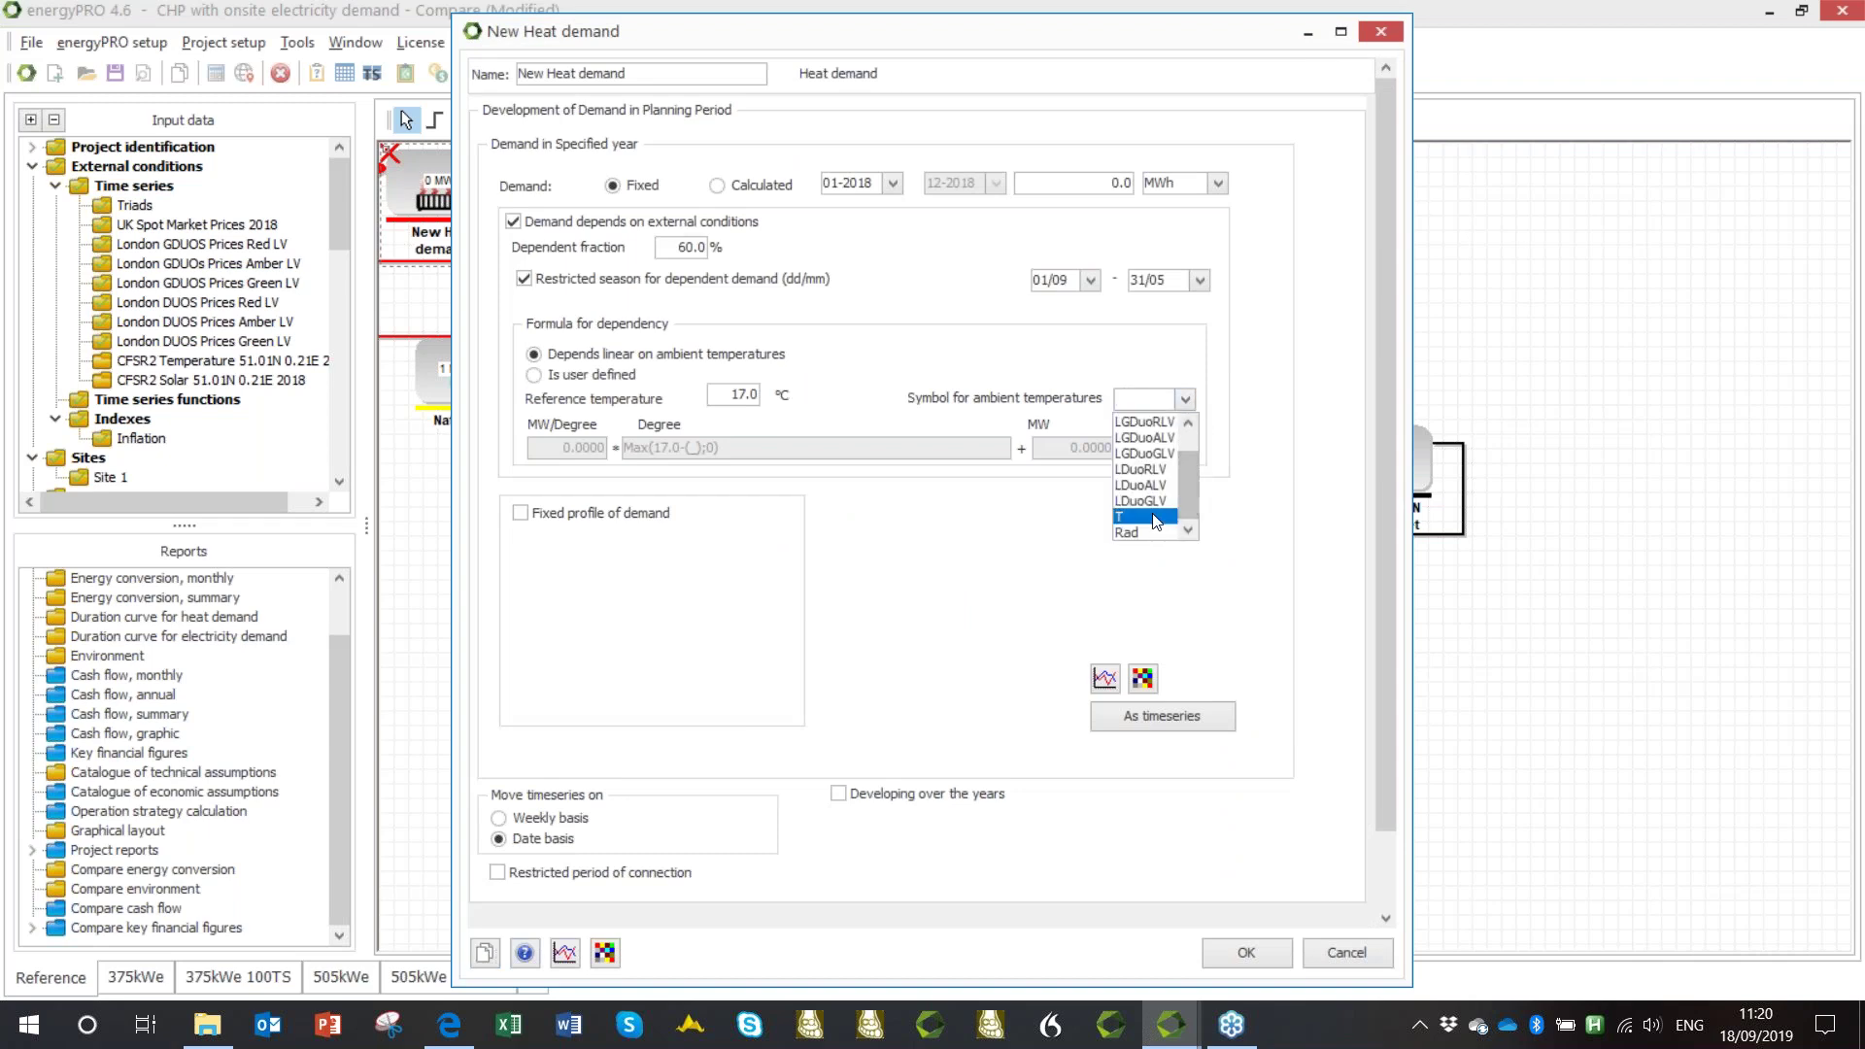
left_click(1120, 517)
left_click(740, 389)
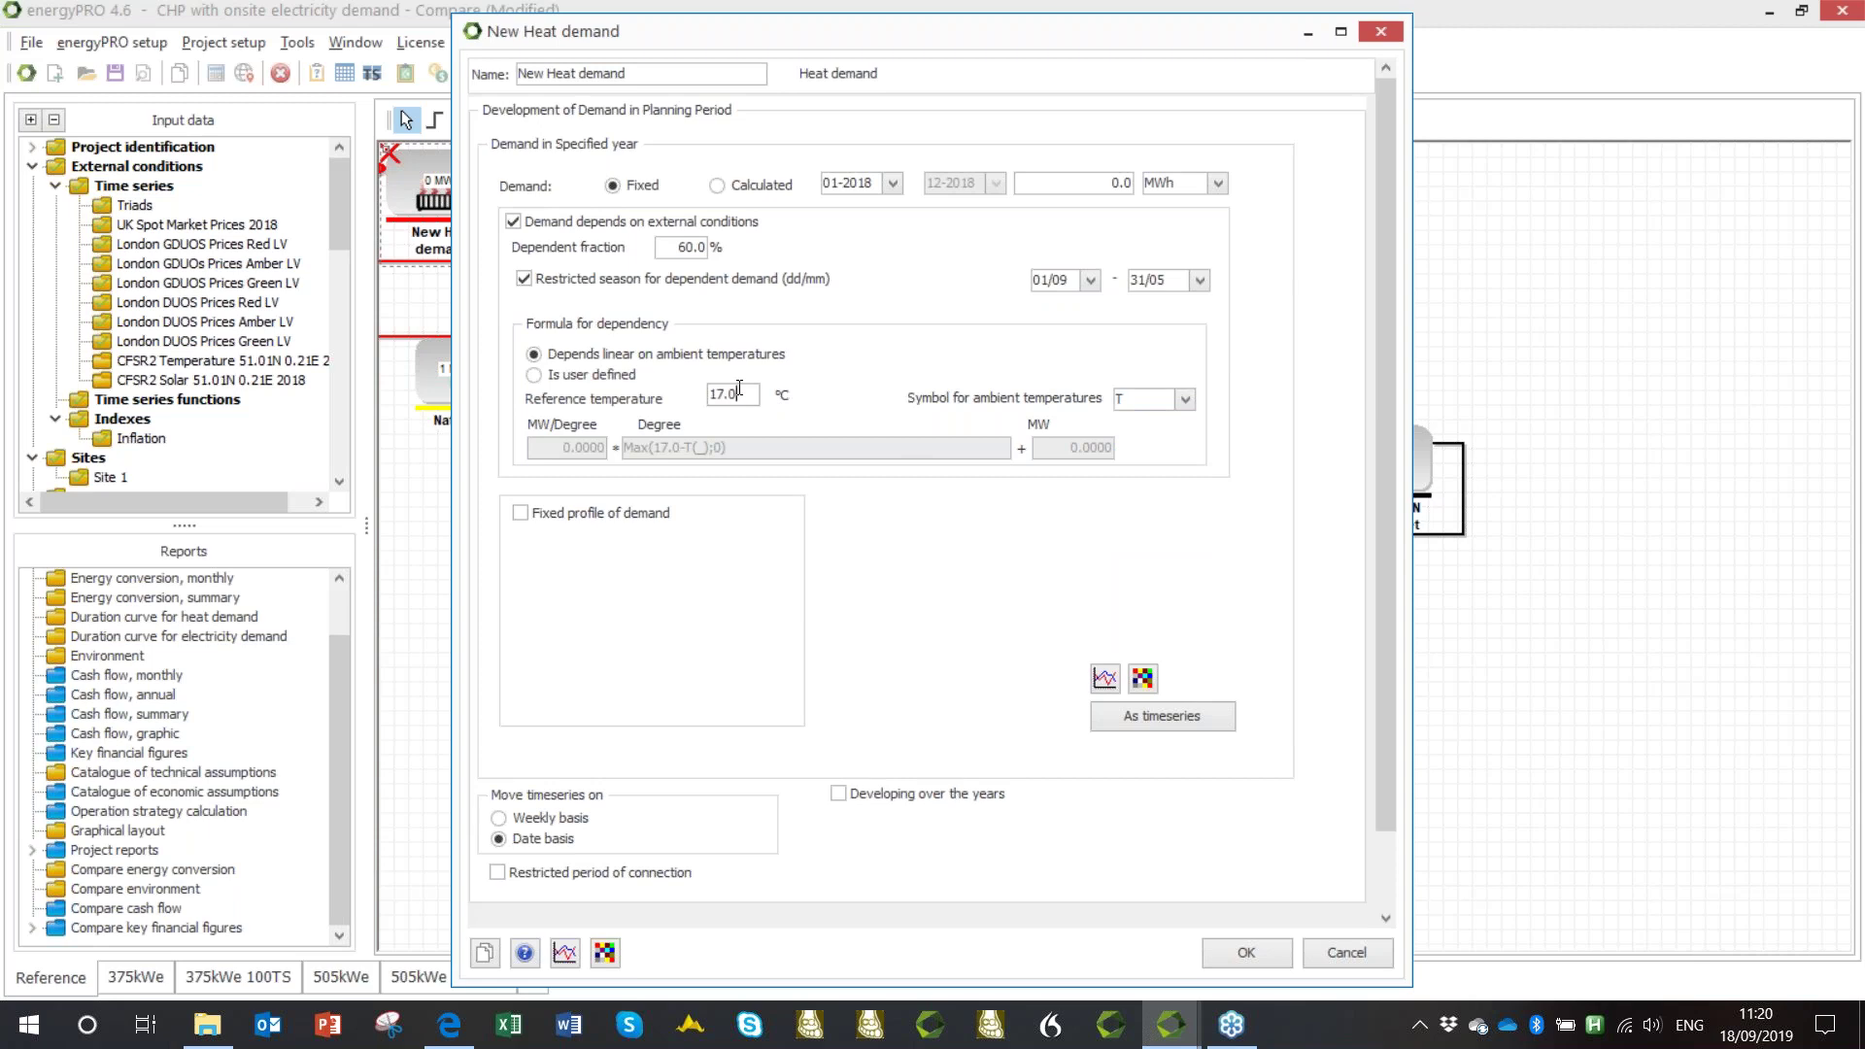
double_click(750, 393)
type("1")
left_click(1066, 182)
Set yearly heat demand to 1,000 MWh, review its full-year chart, and enable a fixed profile.
left_click_drag(1067, 183, 938, 186)
type("1,000")
left_click(1117, 682)
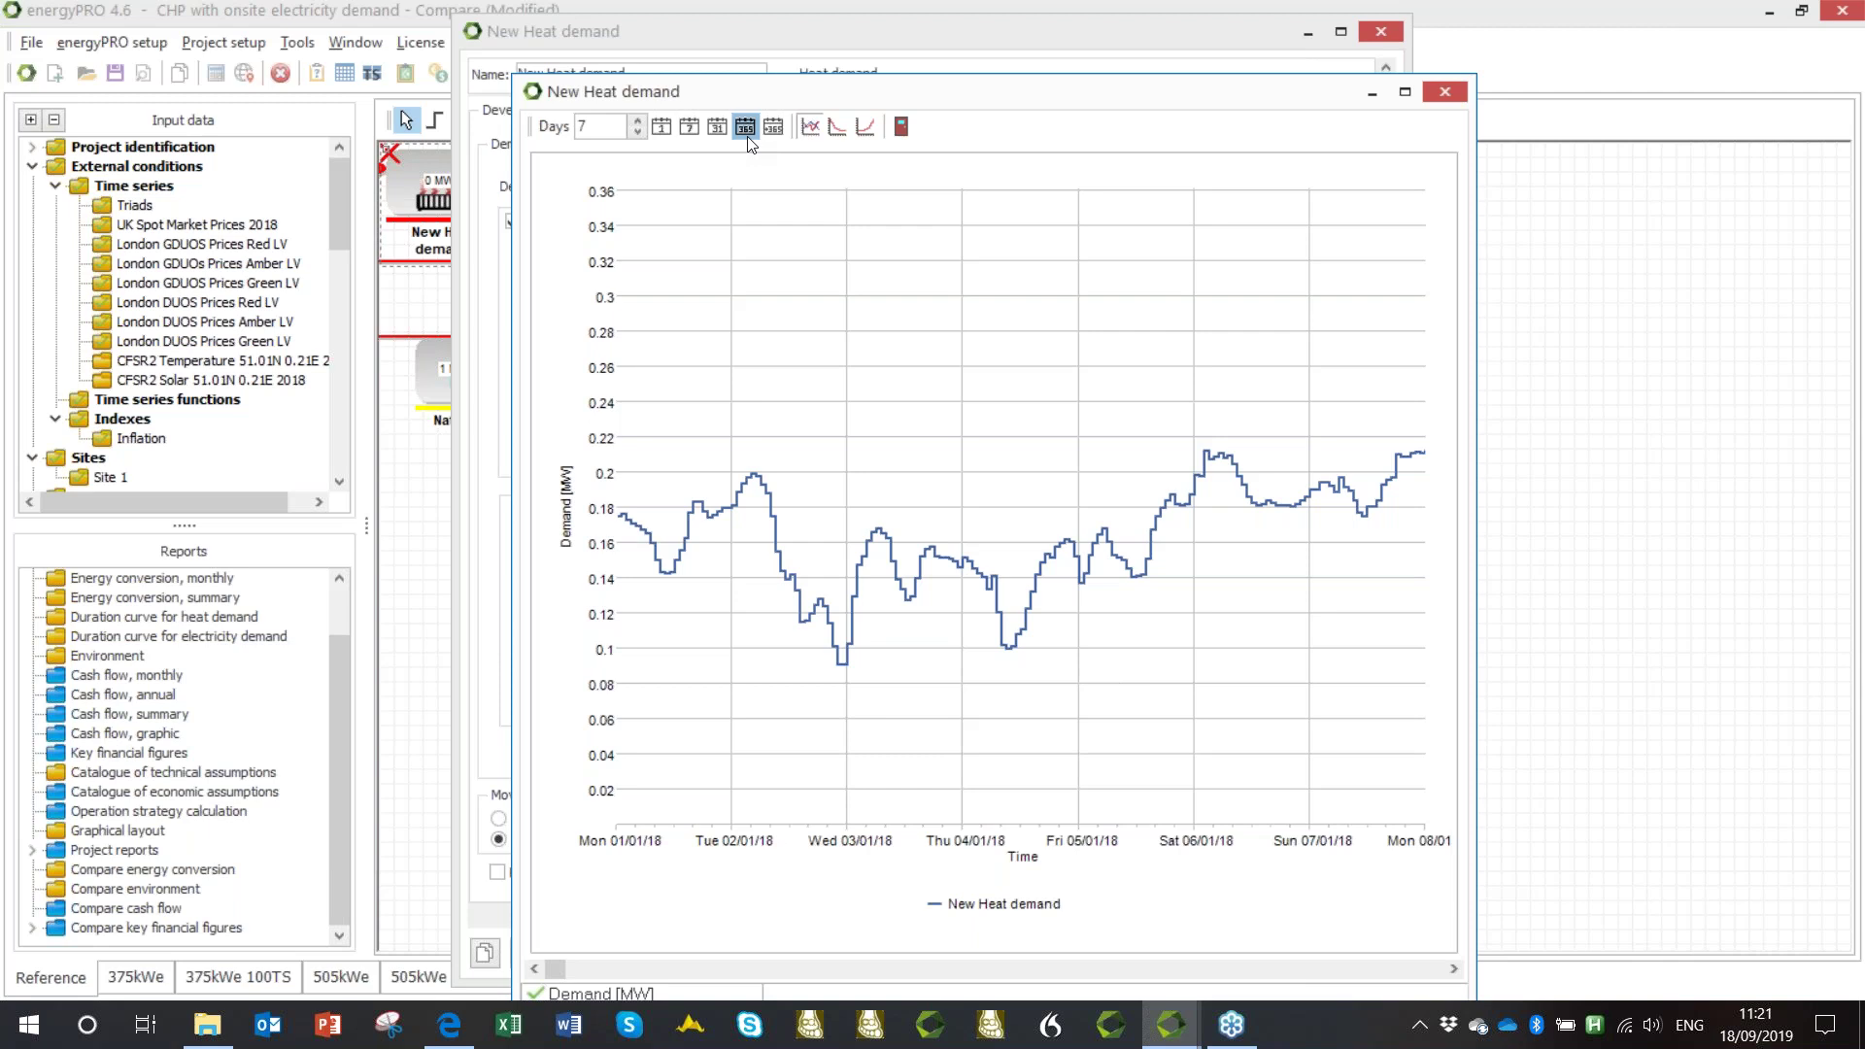
left_click(746, 130)
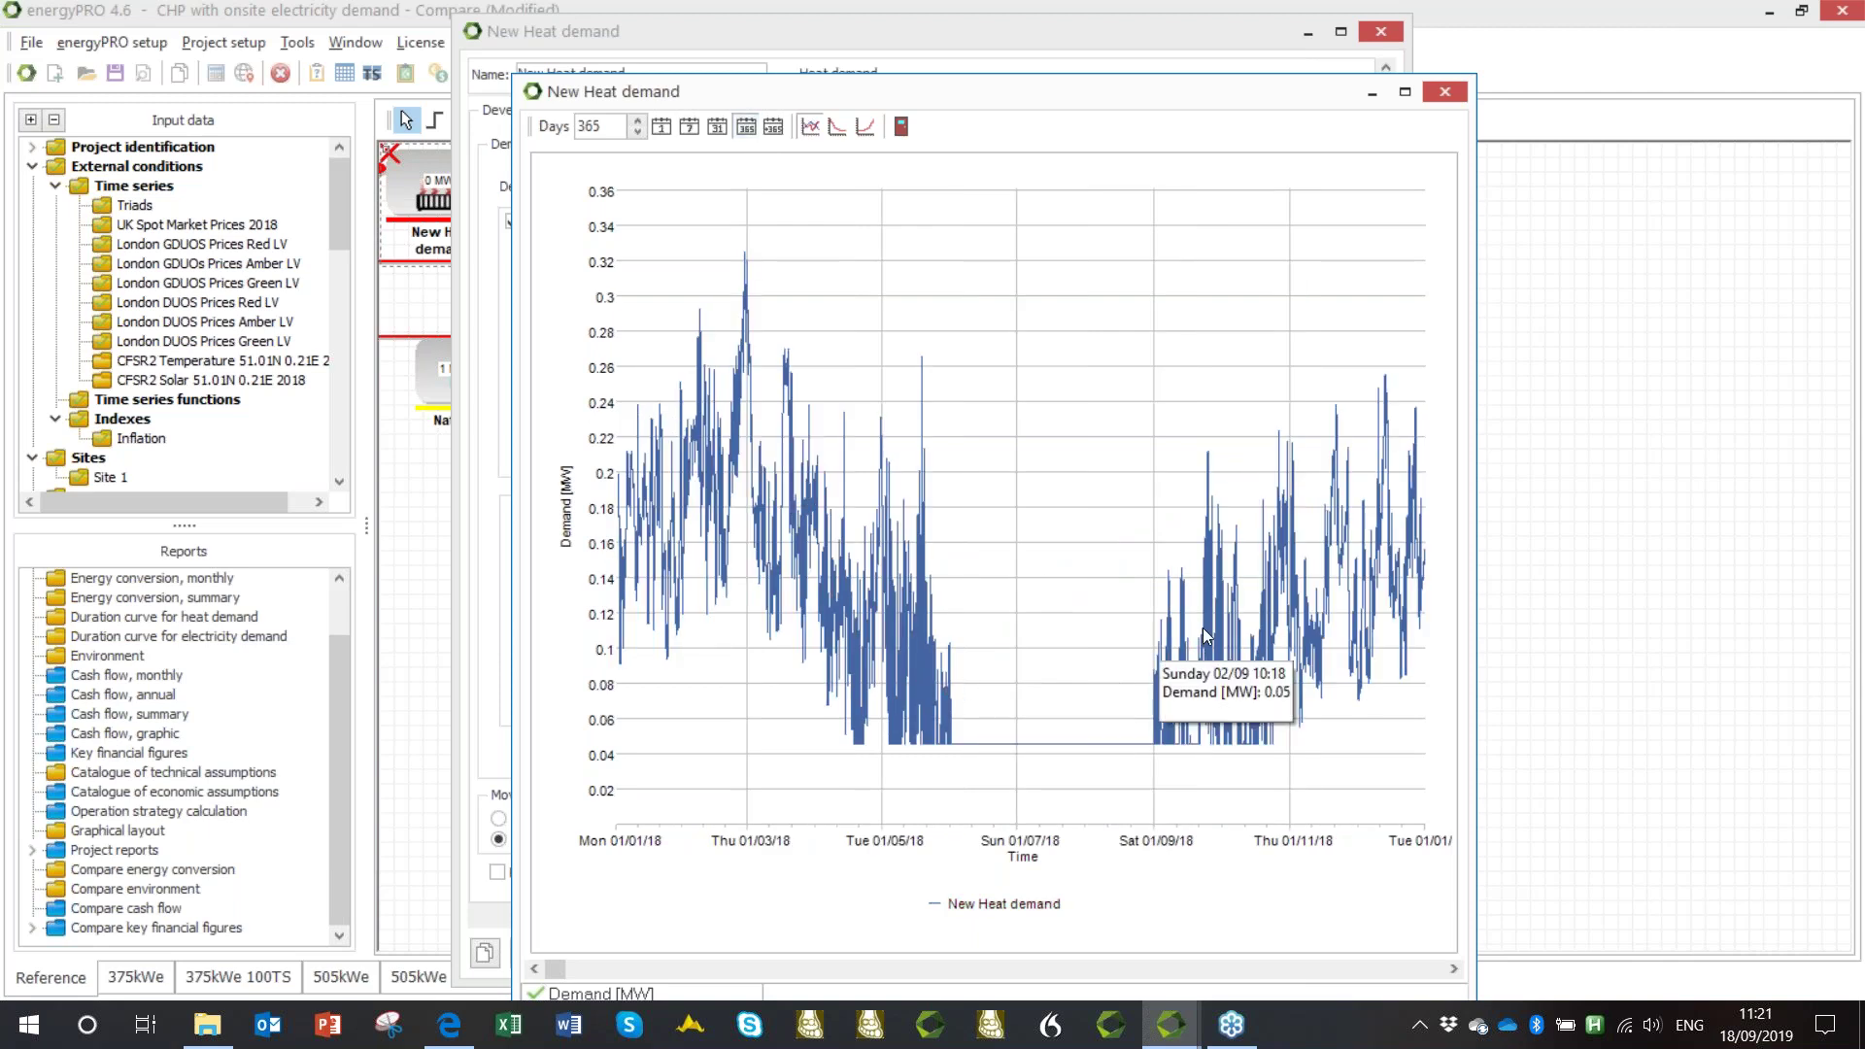
left_click_drag(1147, 92, 1385, 42)
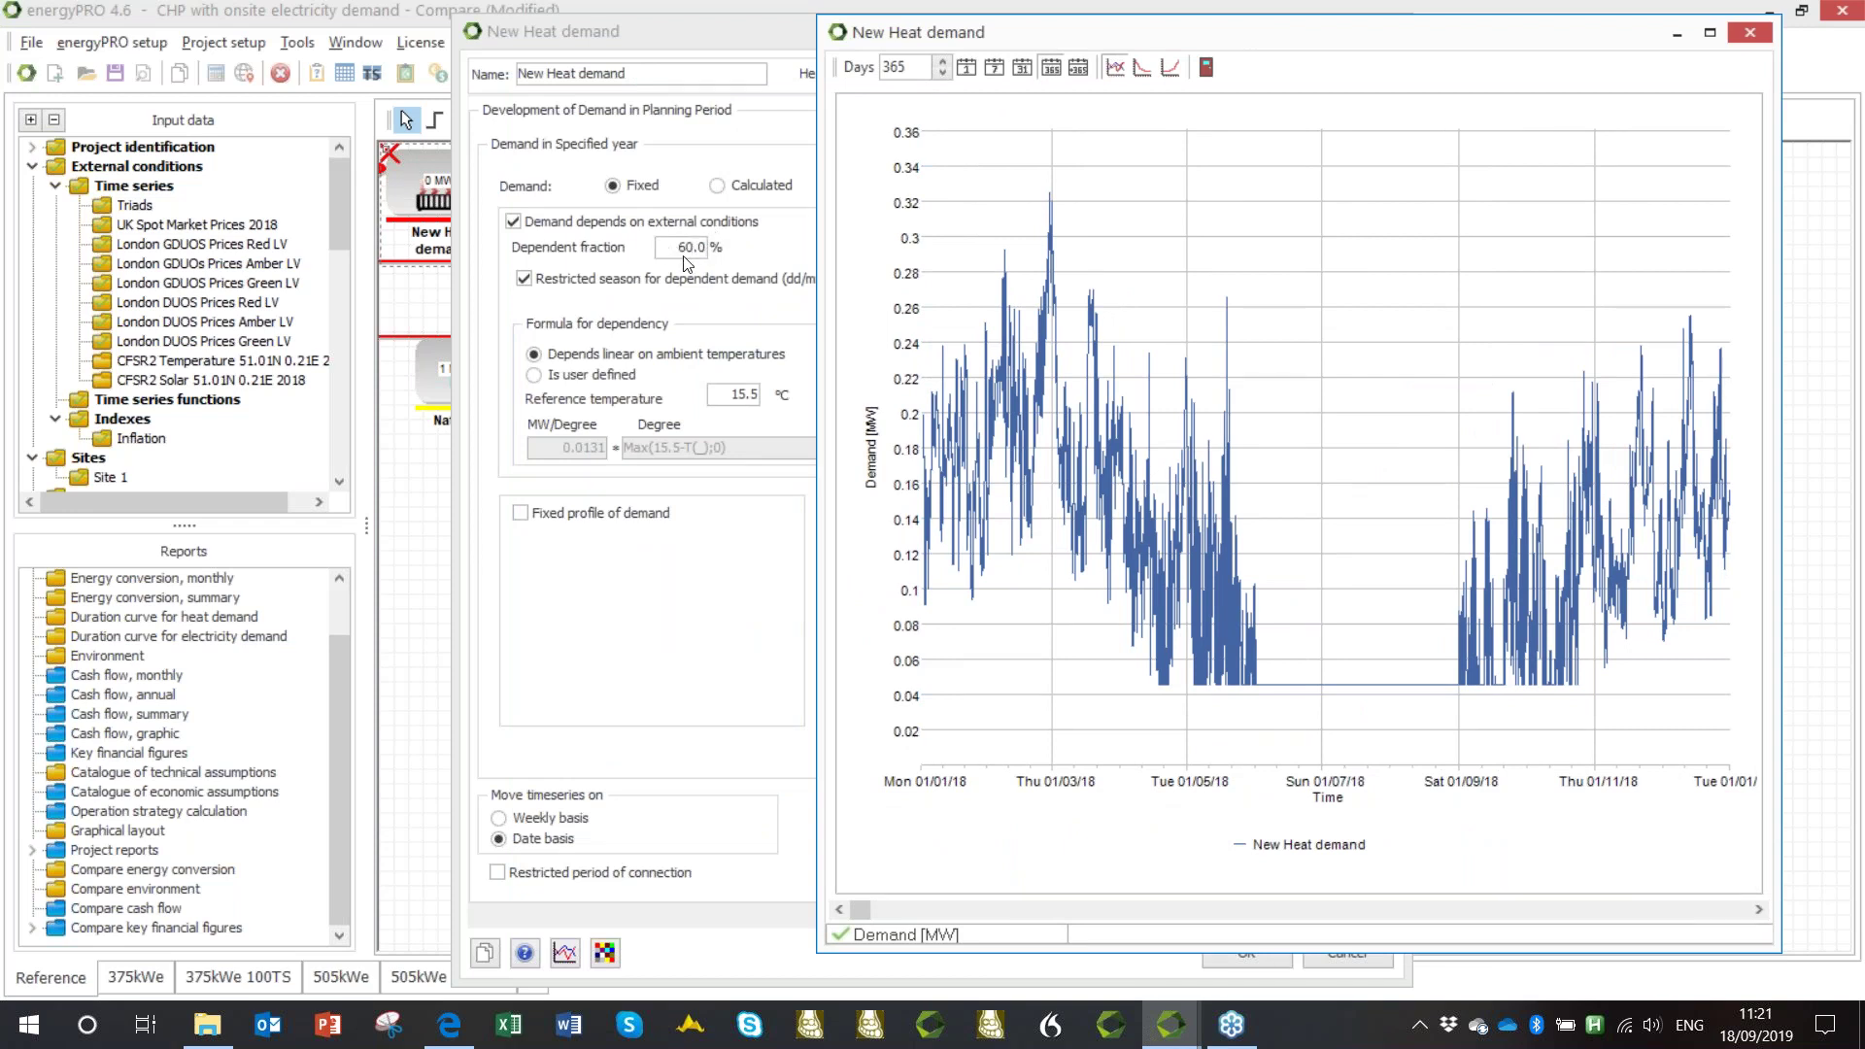
left_click(1754, 34)
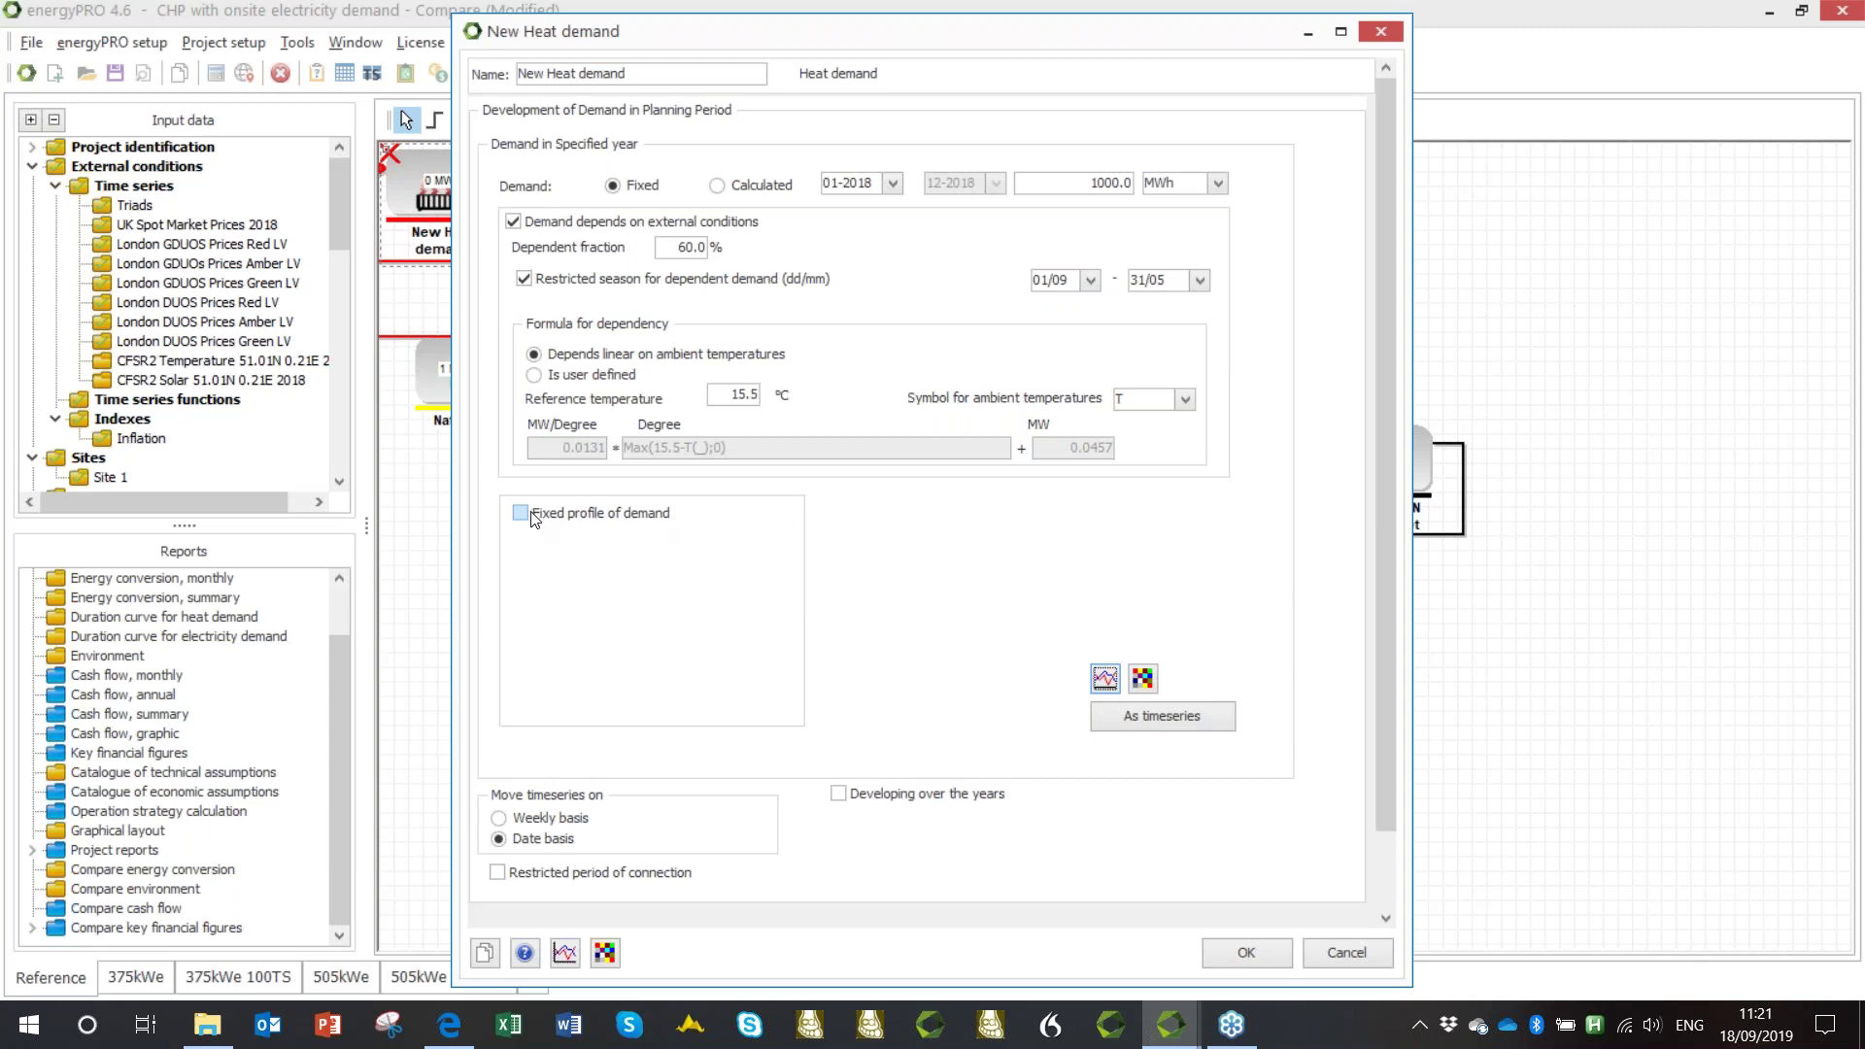
left_click(531, 516)
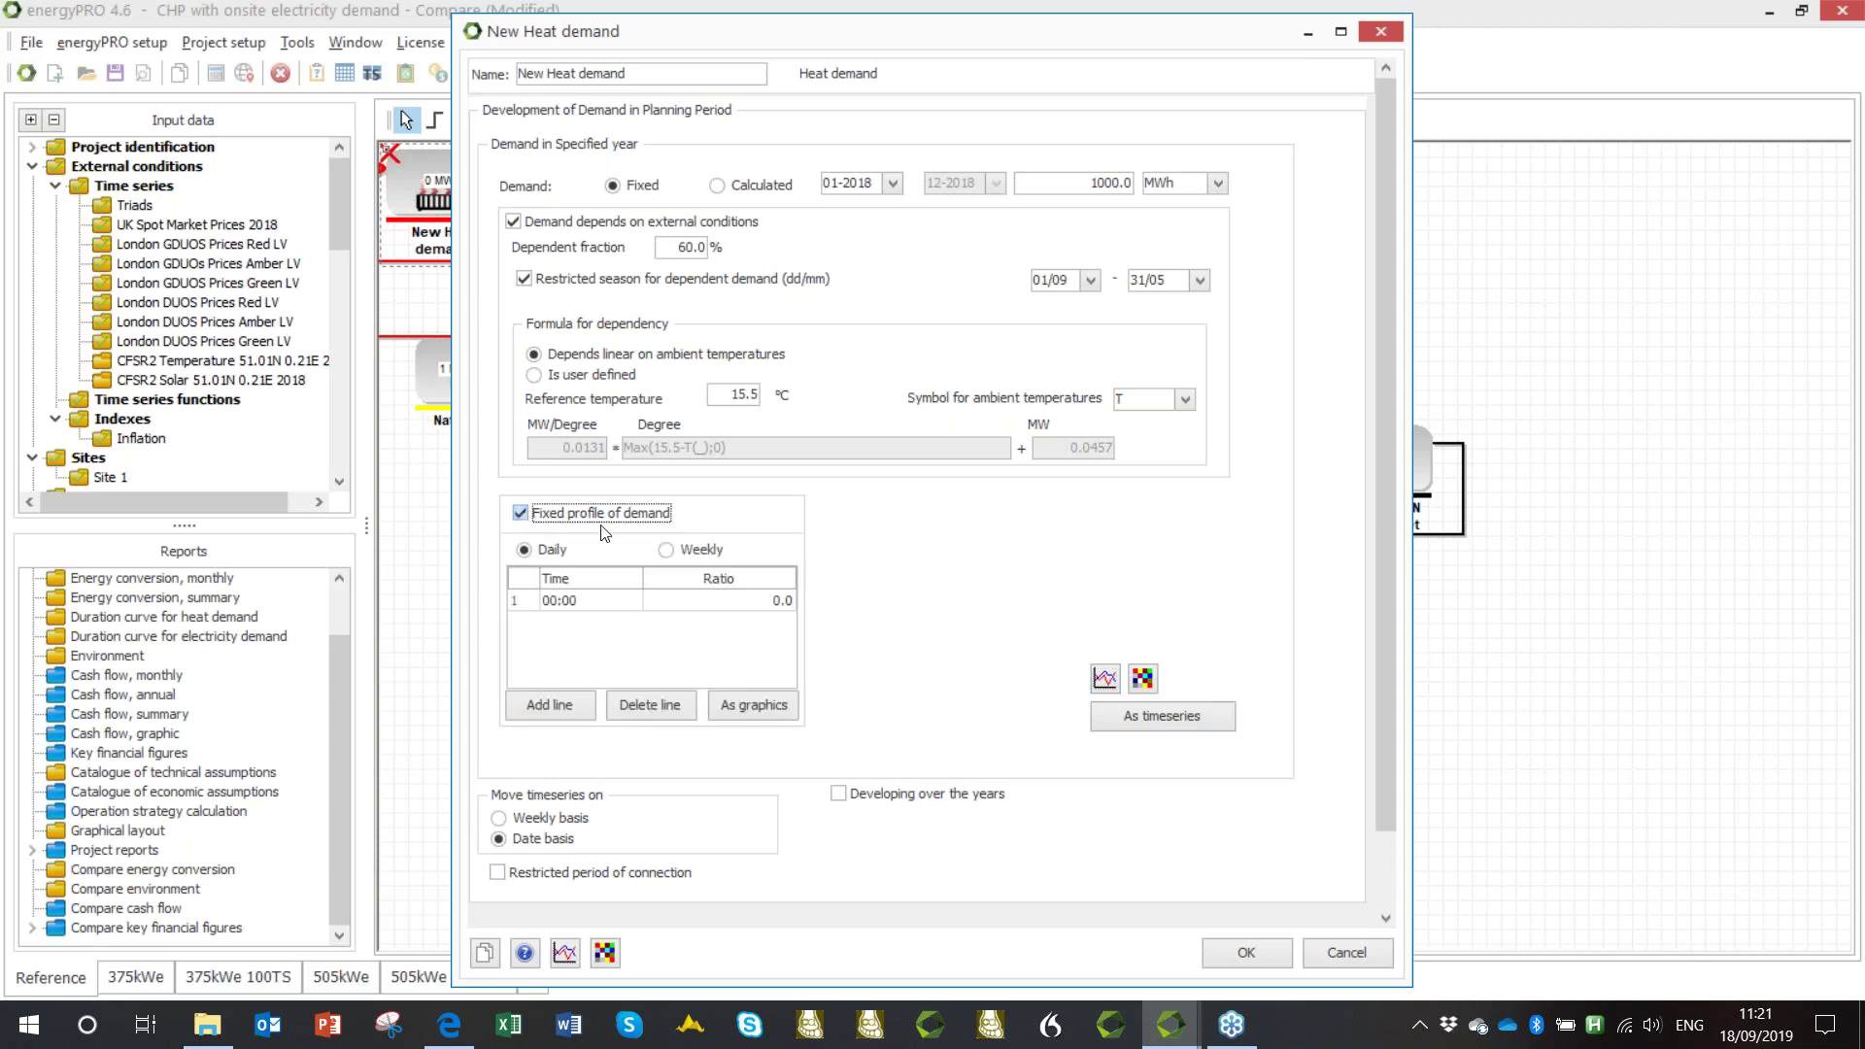
Toggle the fixed profile between weekly and daily, then cancel the New Heat demand settings.
left_click(667, 551)
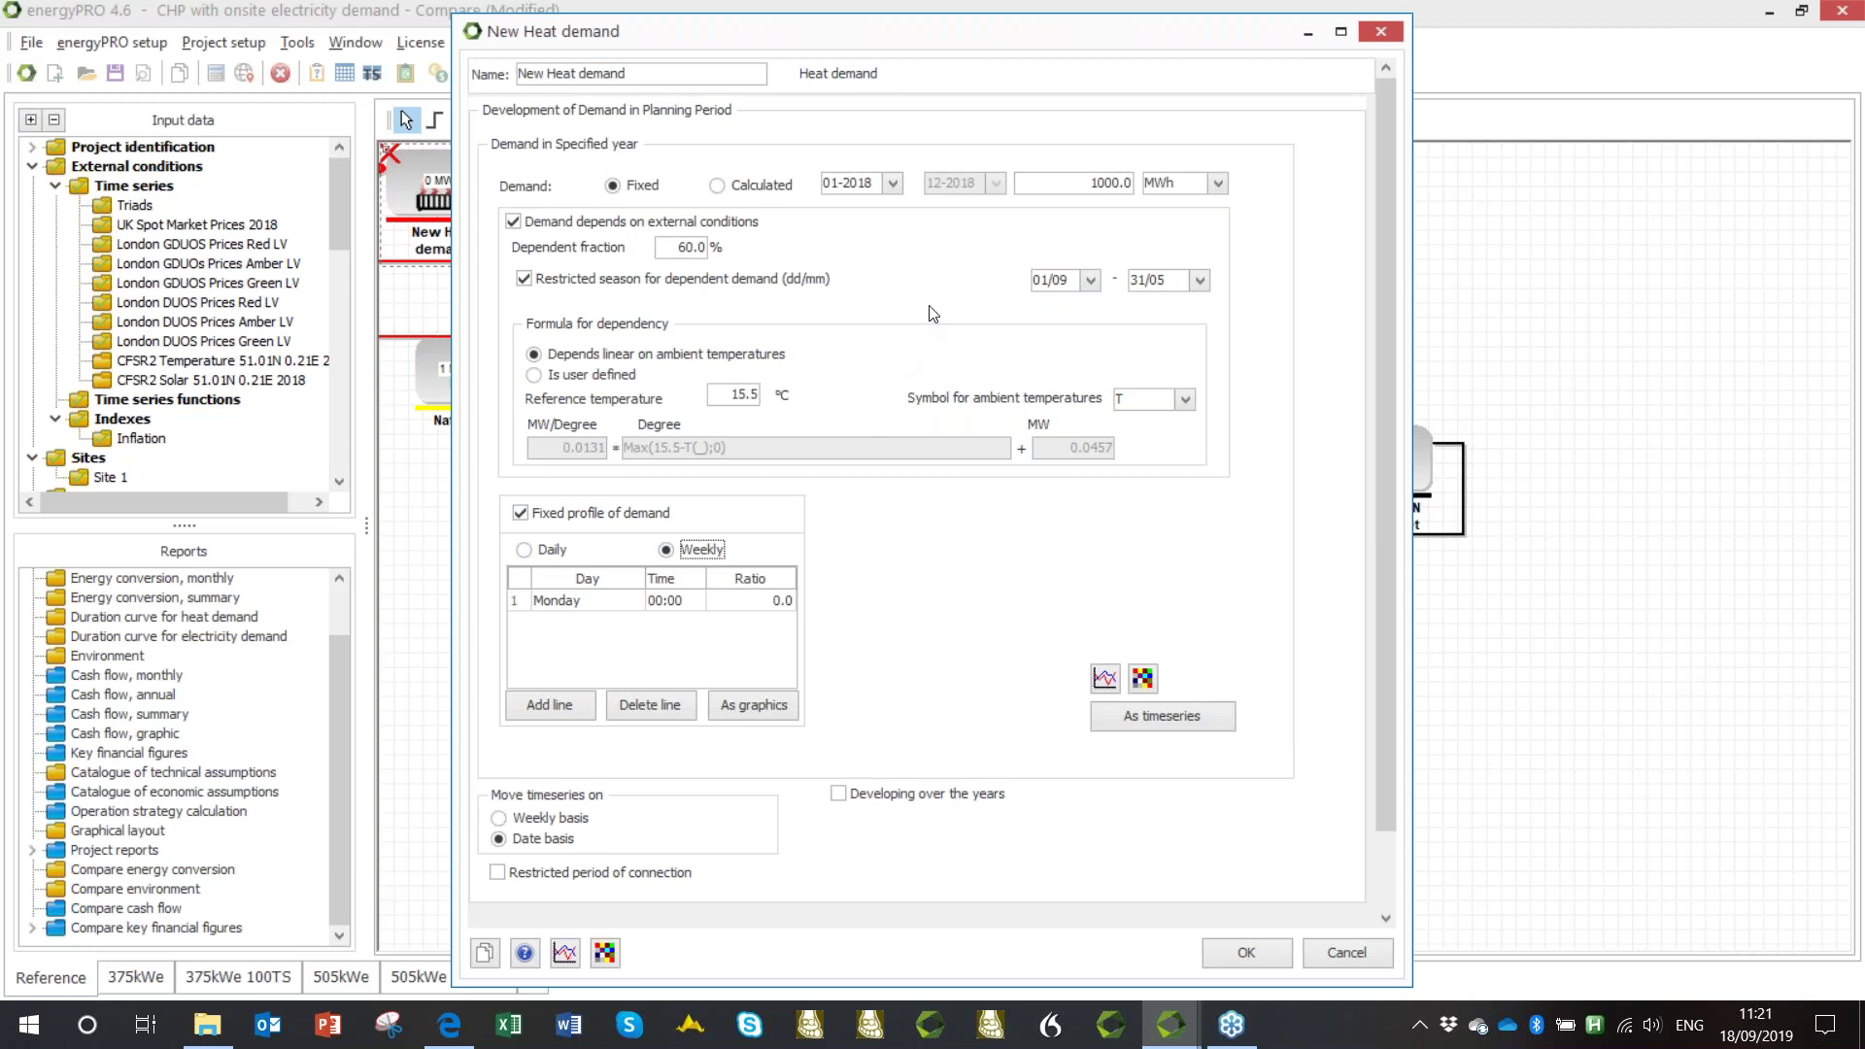
right_click(669, 610)
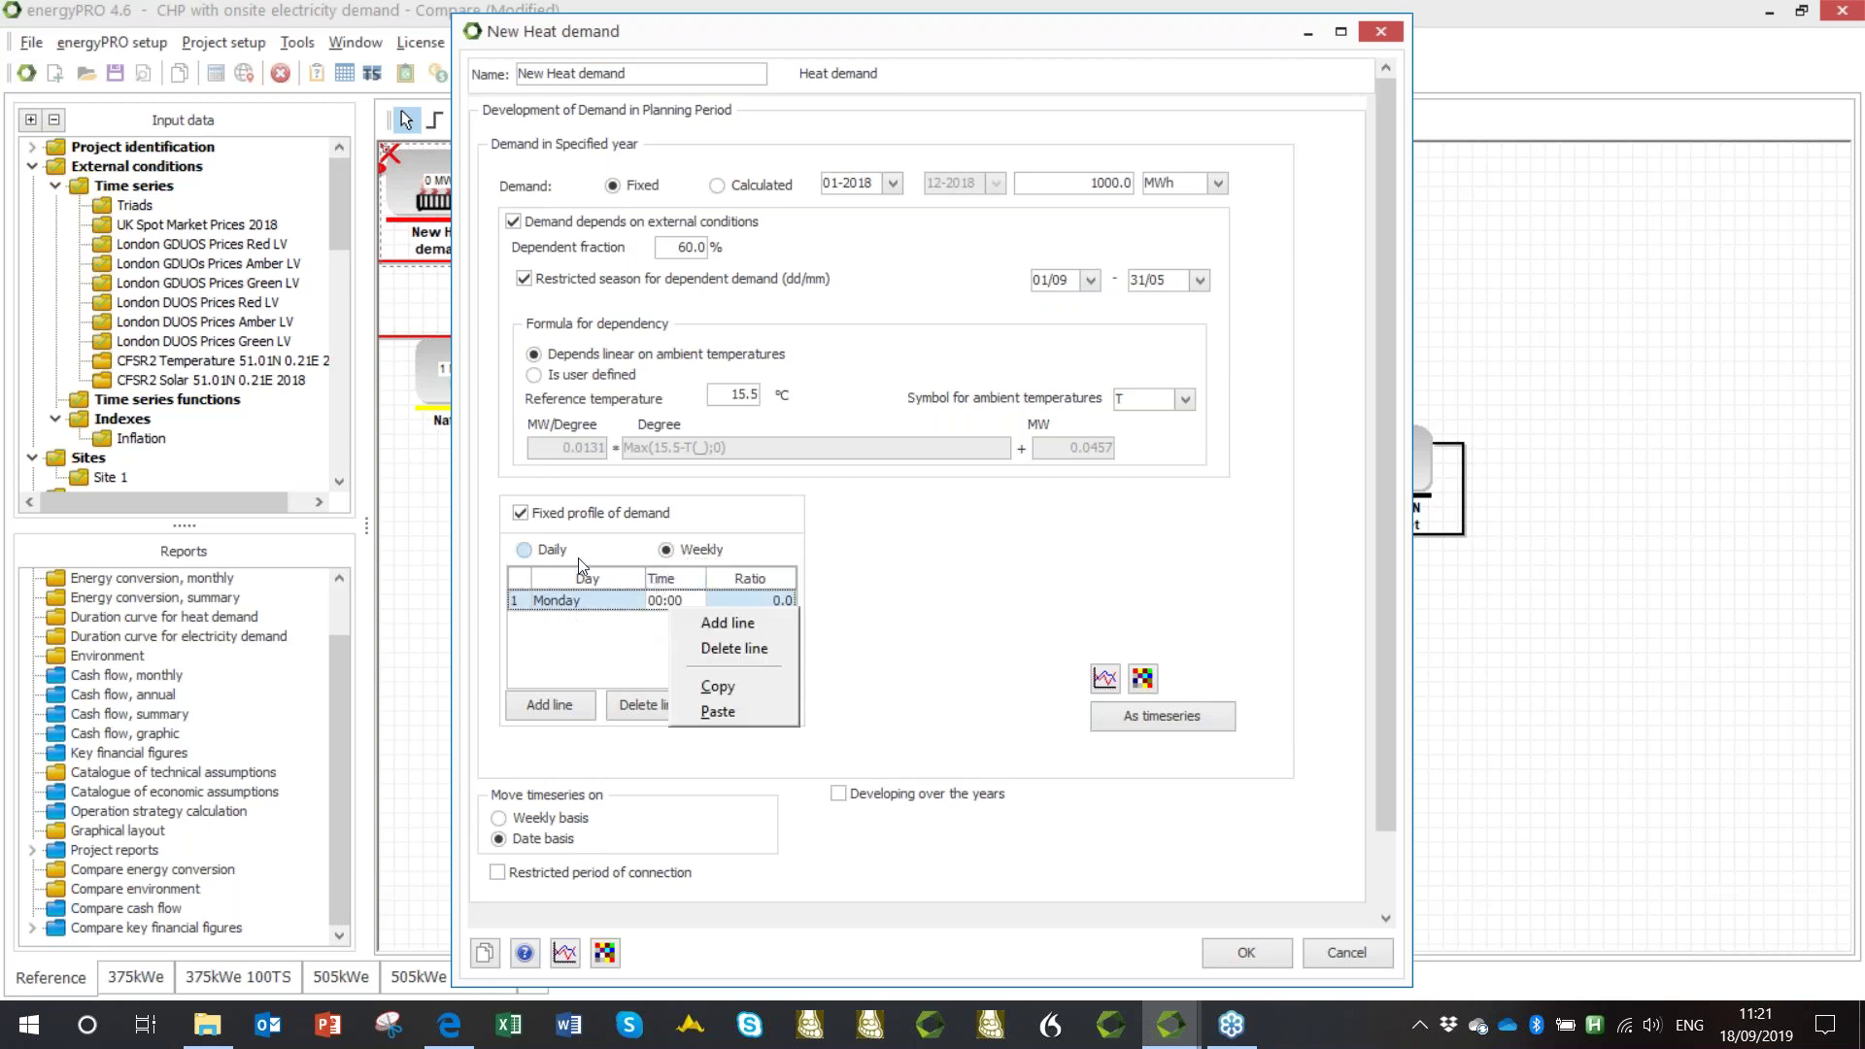
left_click(526, 558)
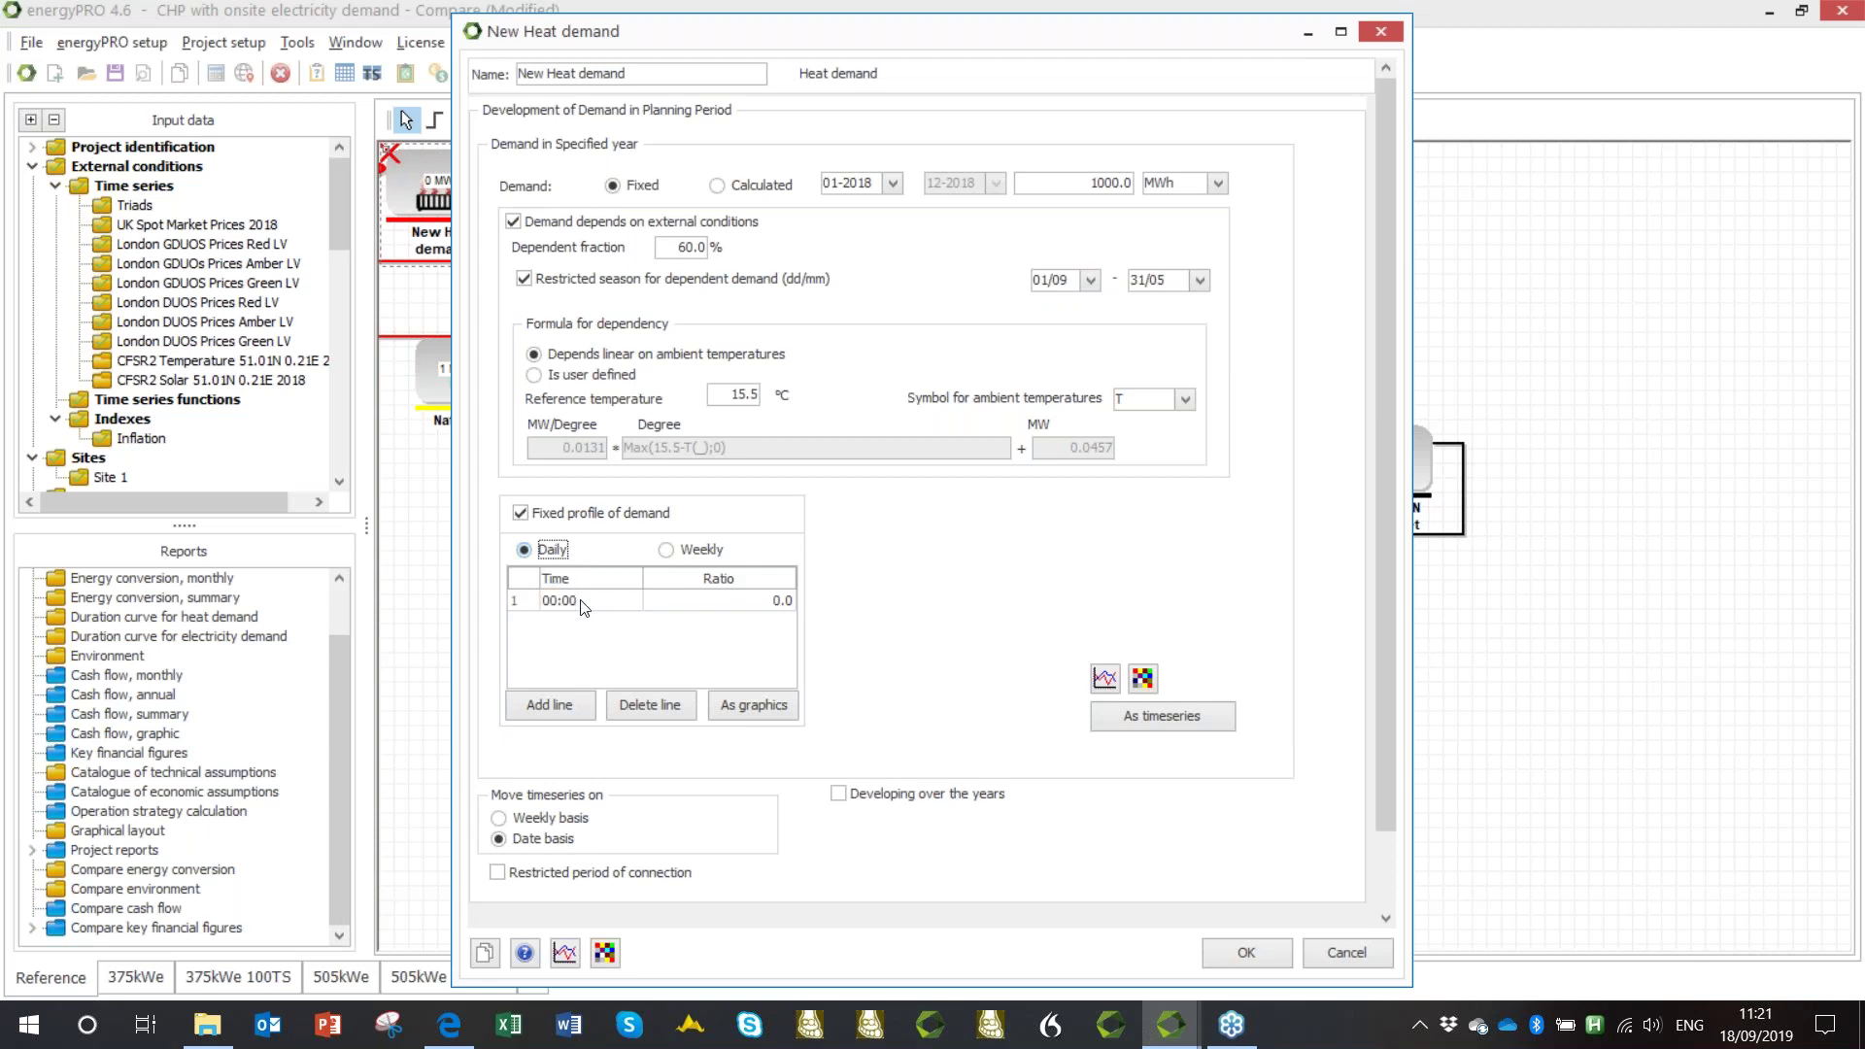
left_click(667, 550)
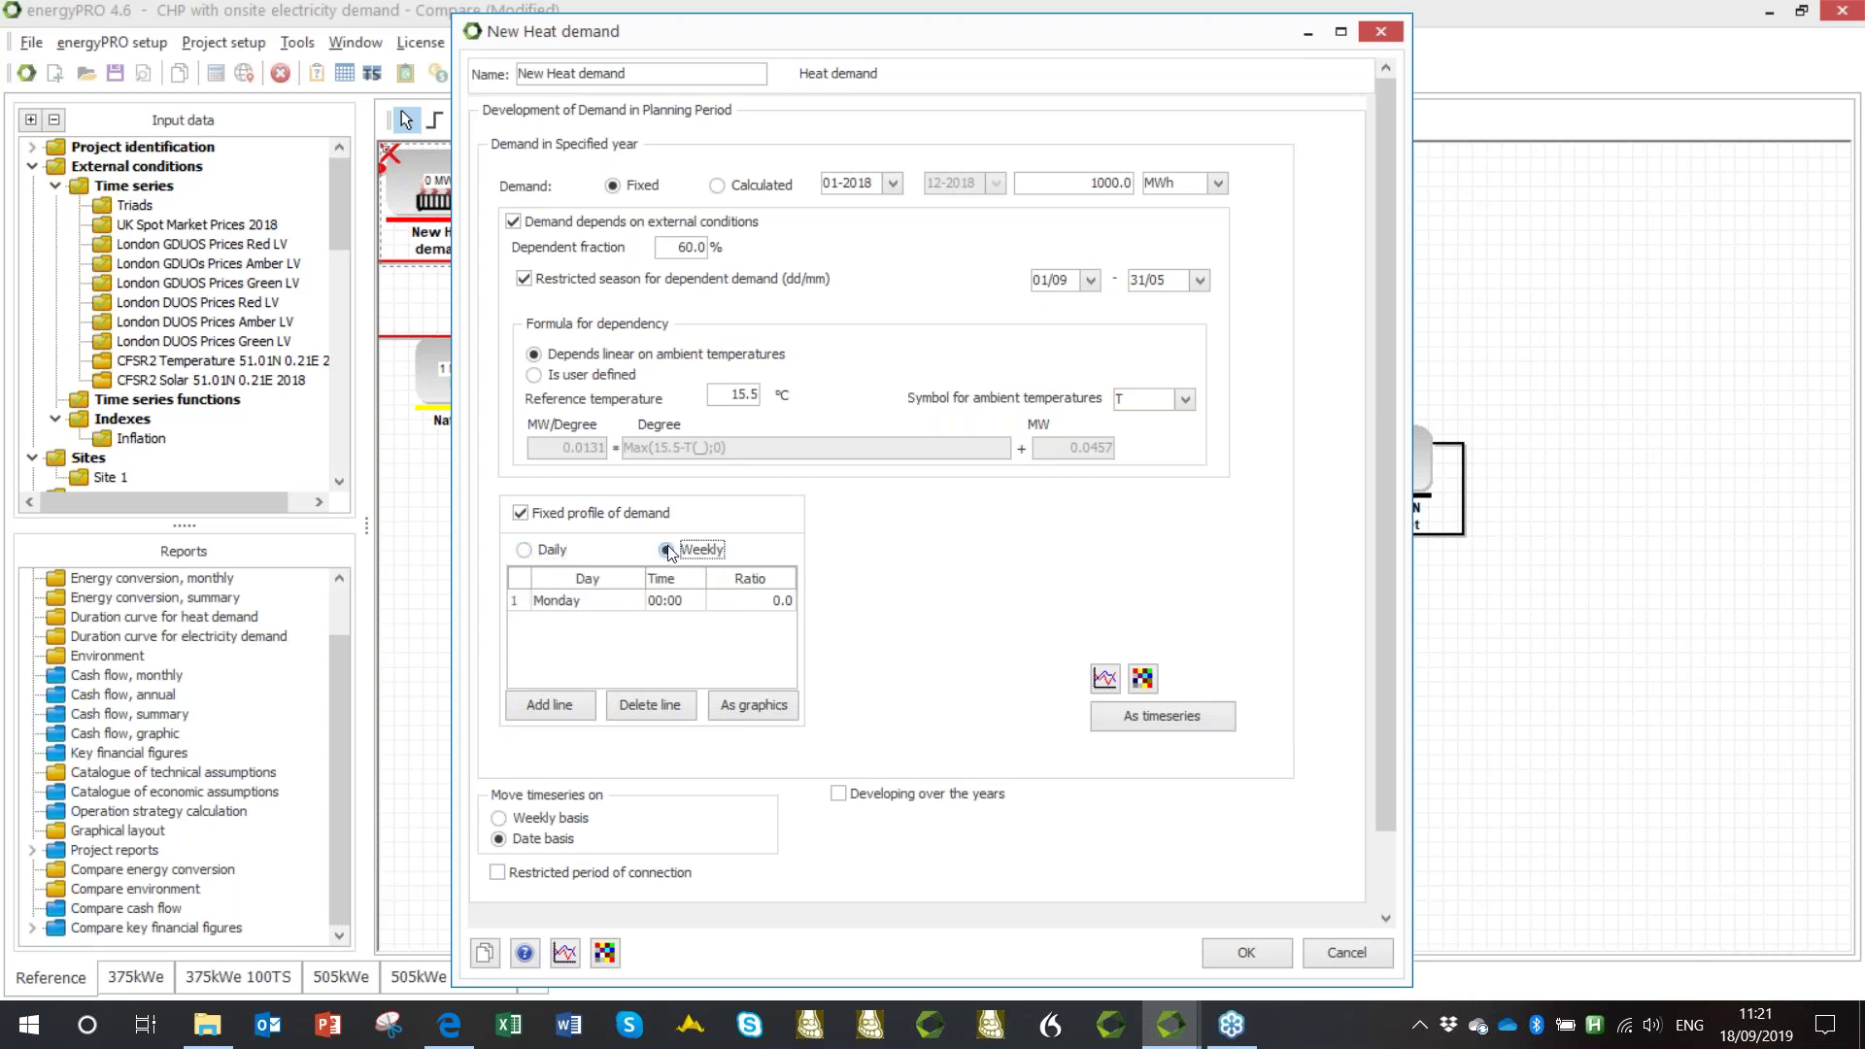
left_click(1337, 950)
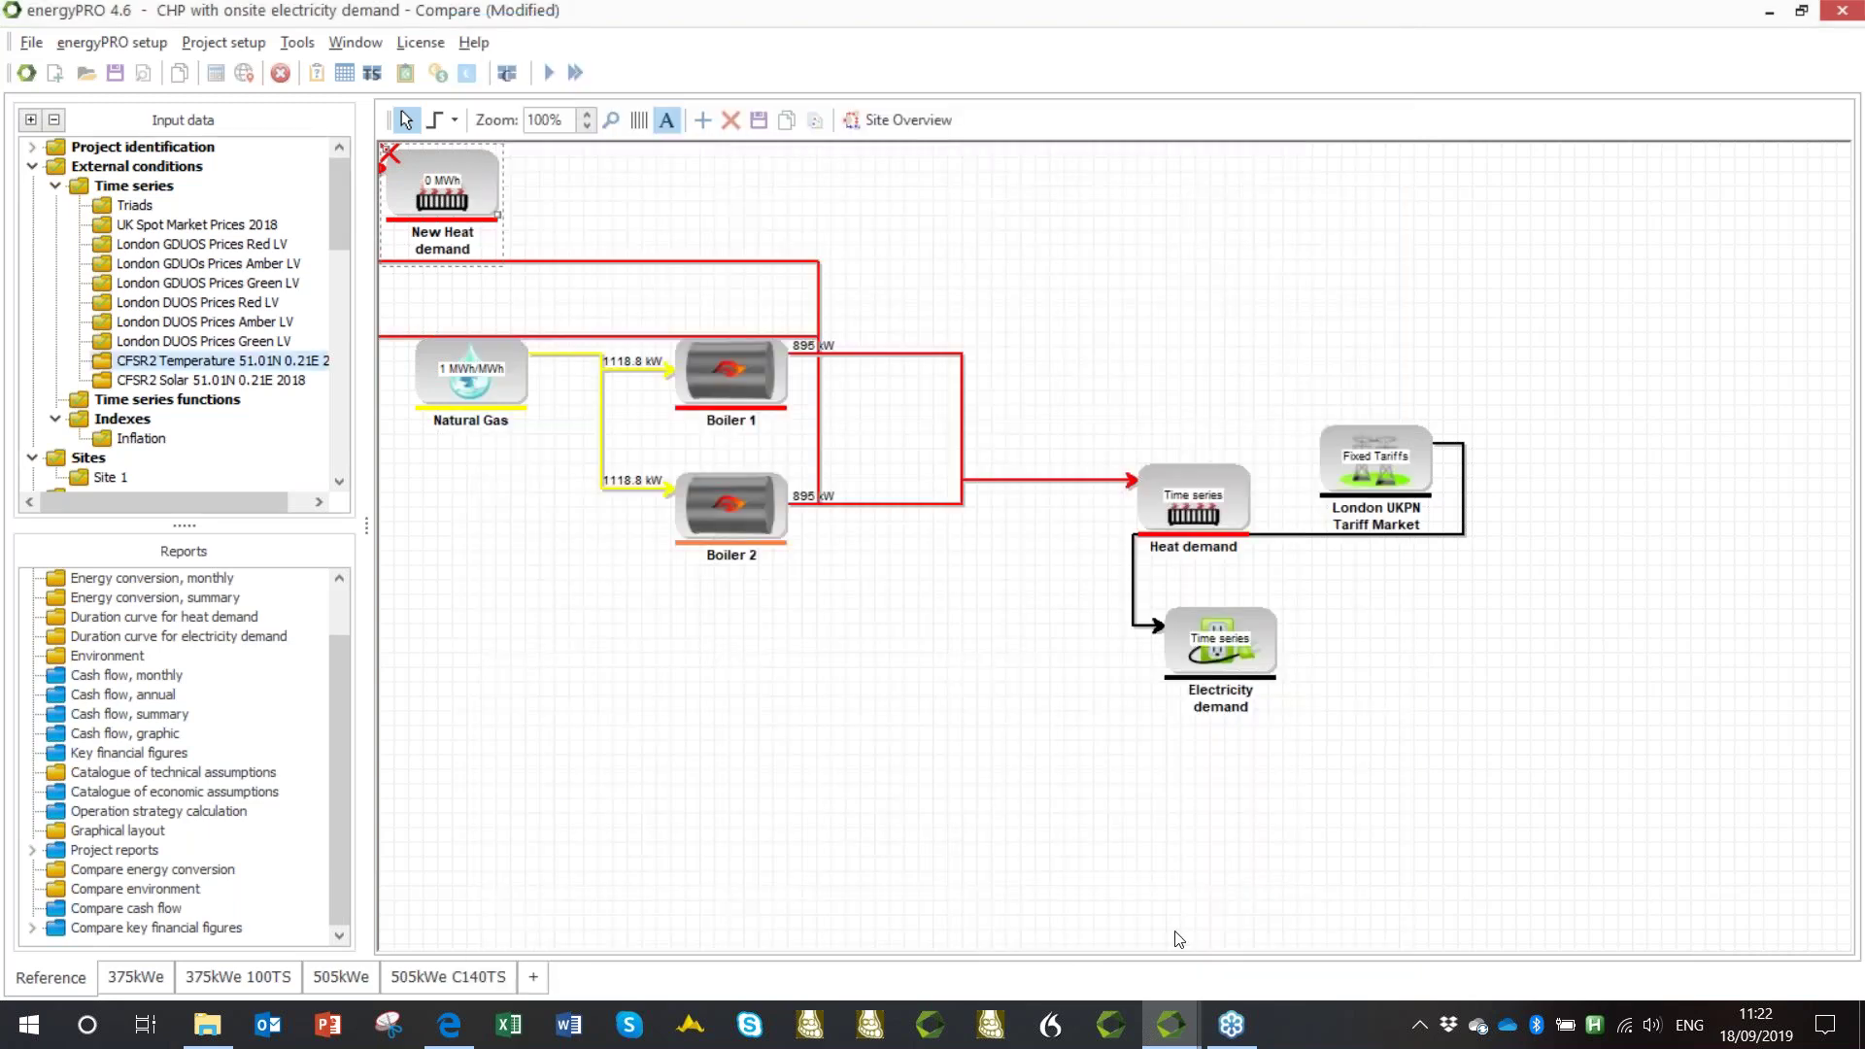
In the 375kWe 100TS case, review New Thermal store settings, then open CHP E375kWe's settings.
left_click(225, 977)
left_click(975, 272)
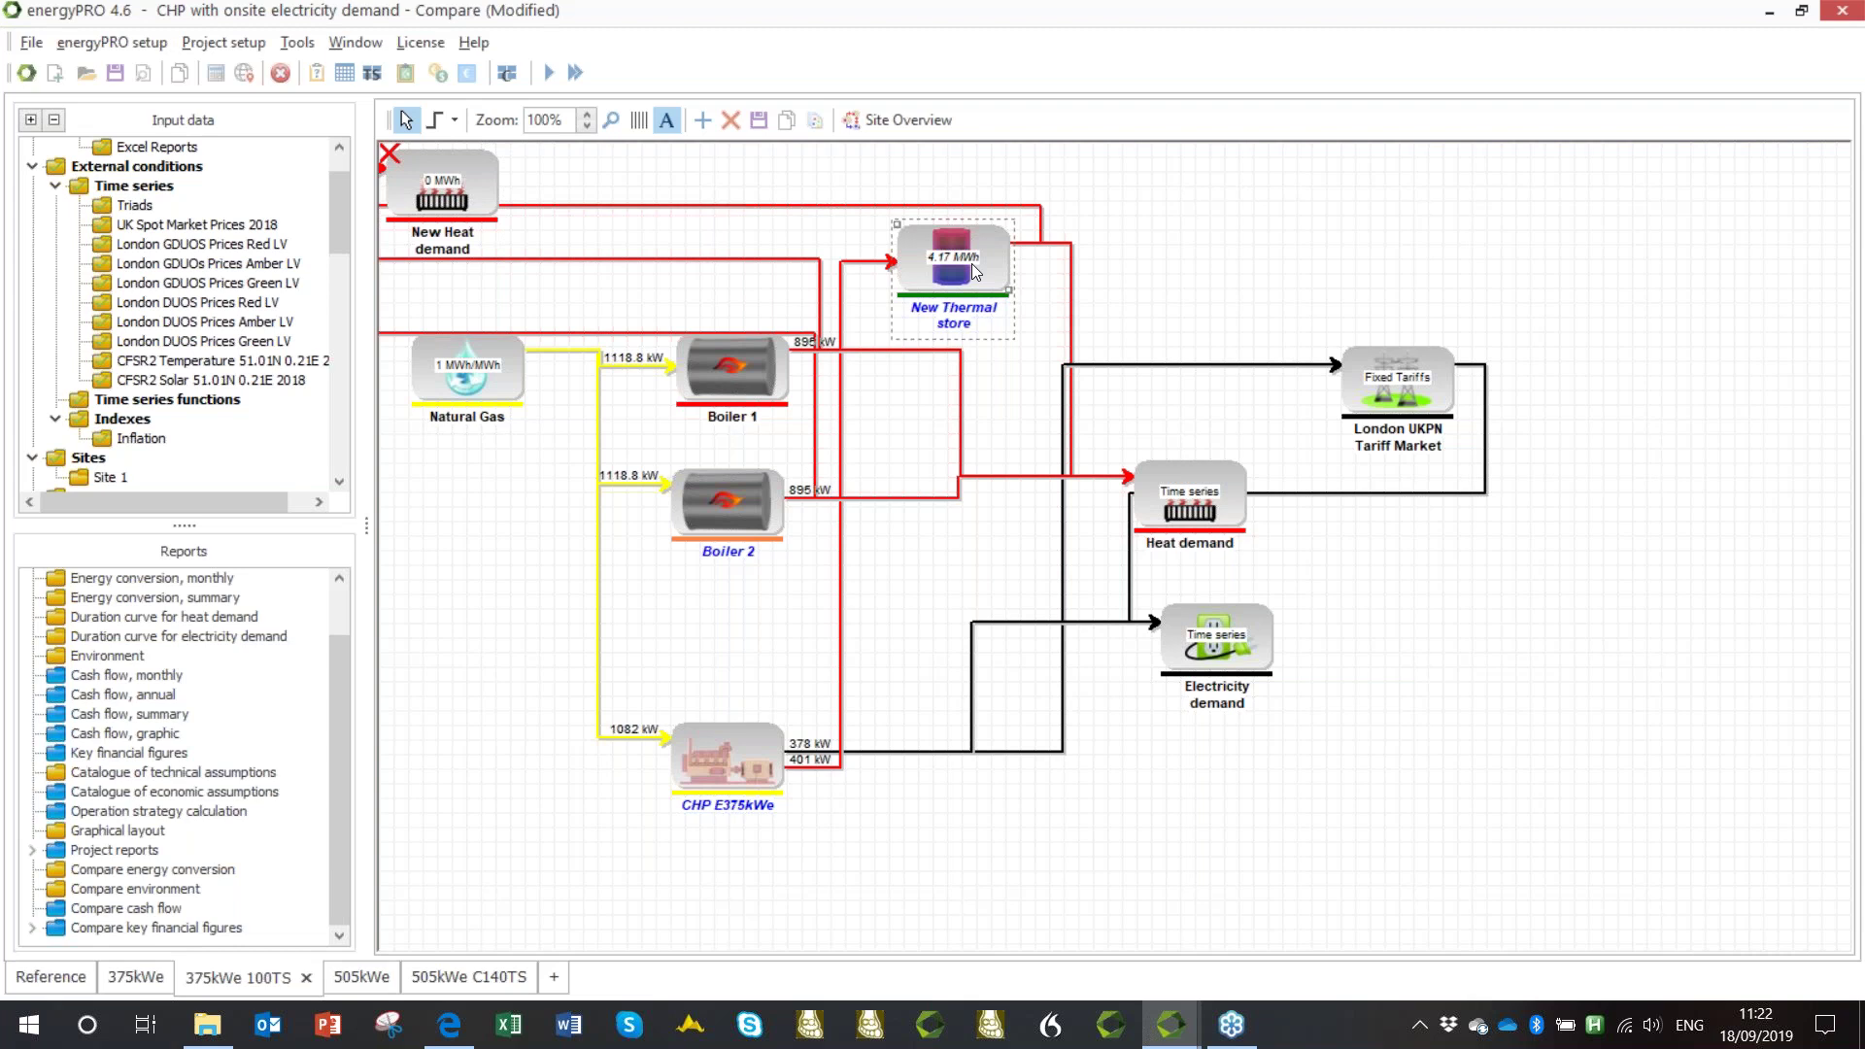
double_click(975, 272)
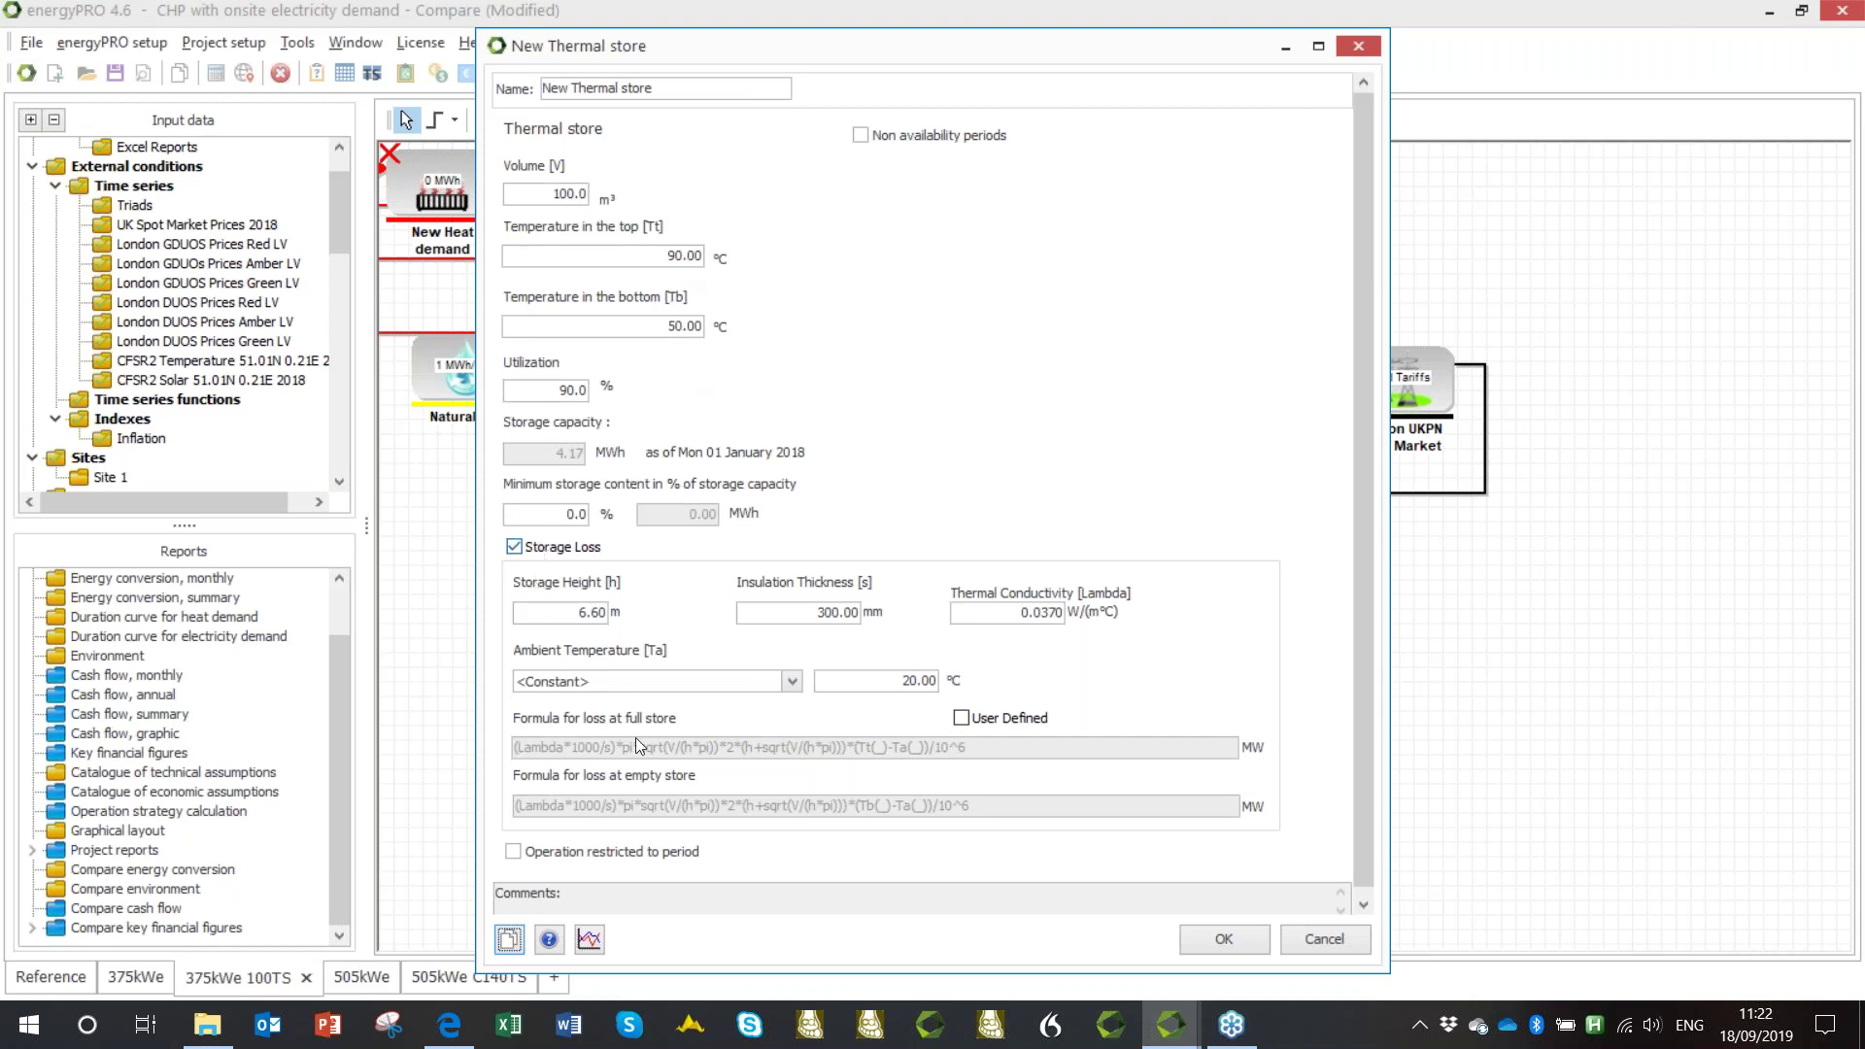
left_click(1323, 939)
left_click(737, 774)
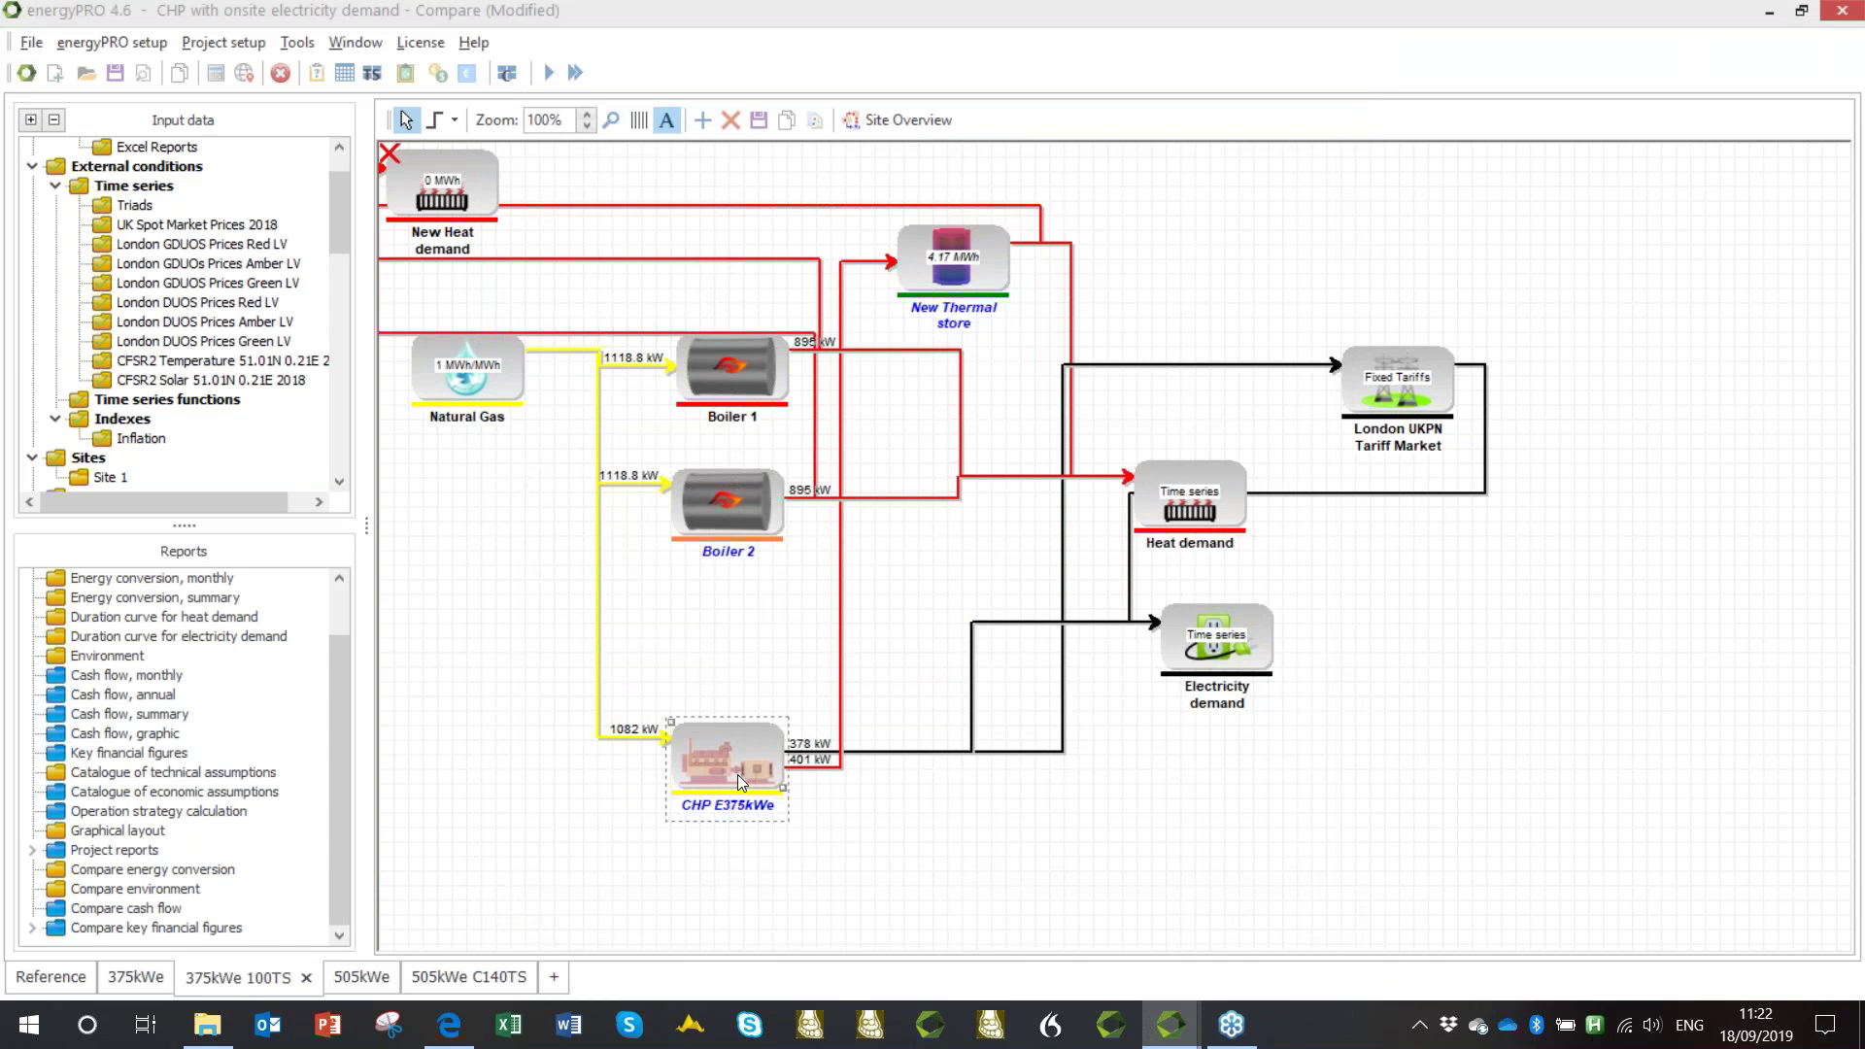
double_click(737, 773)
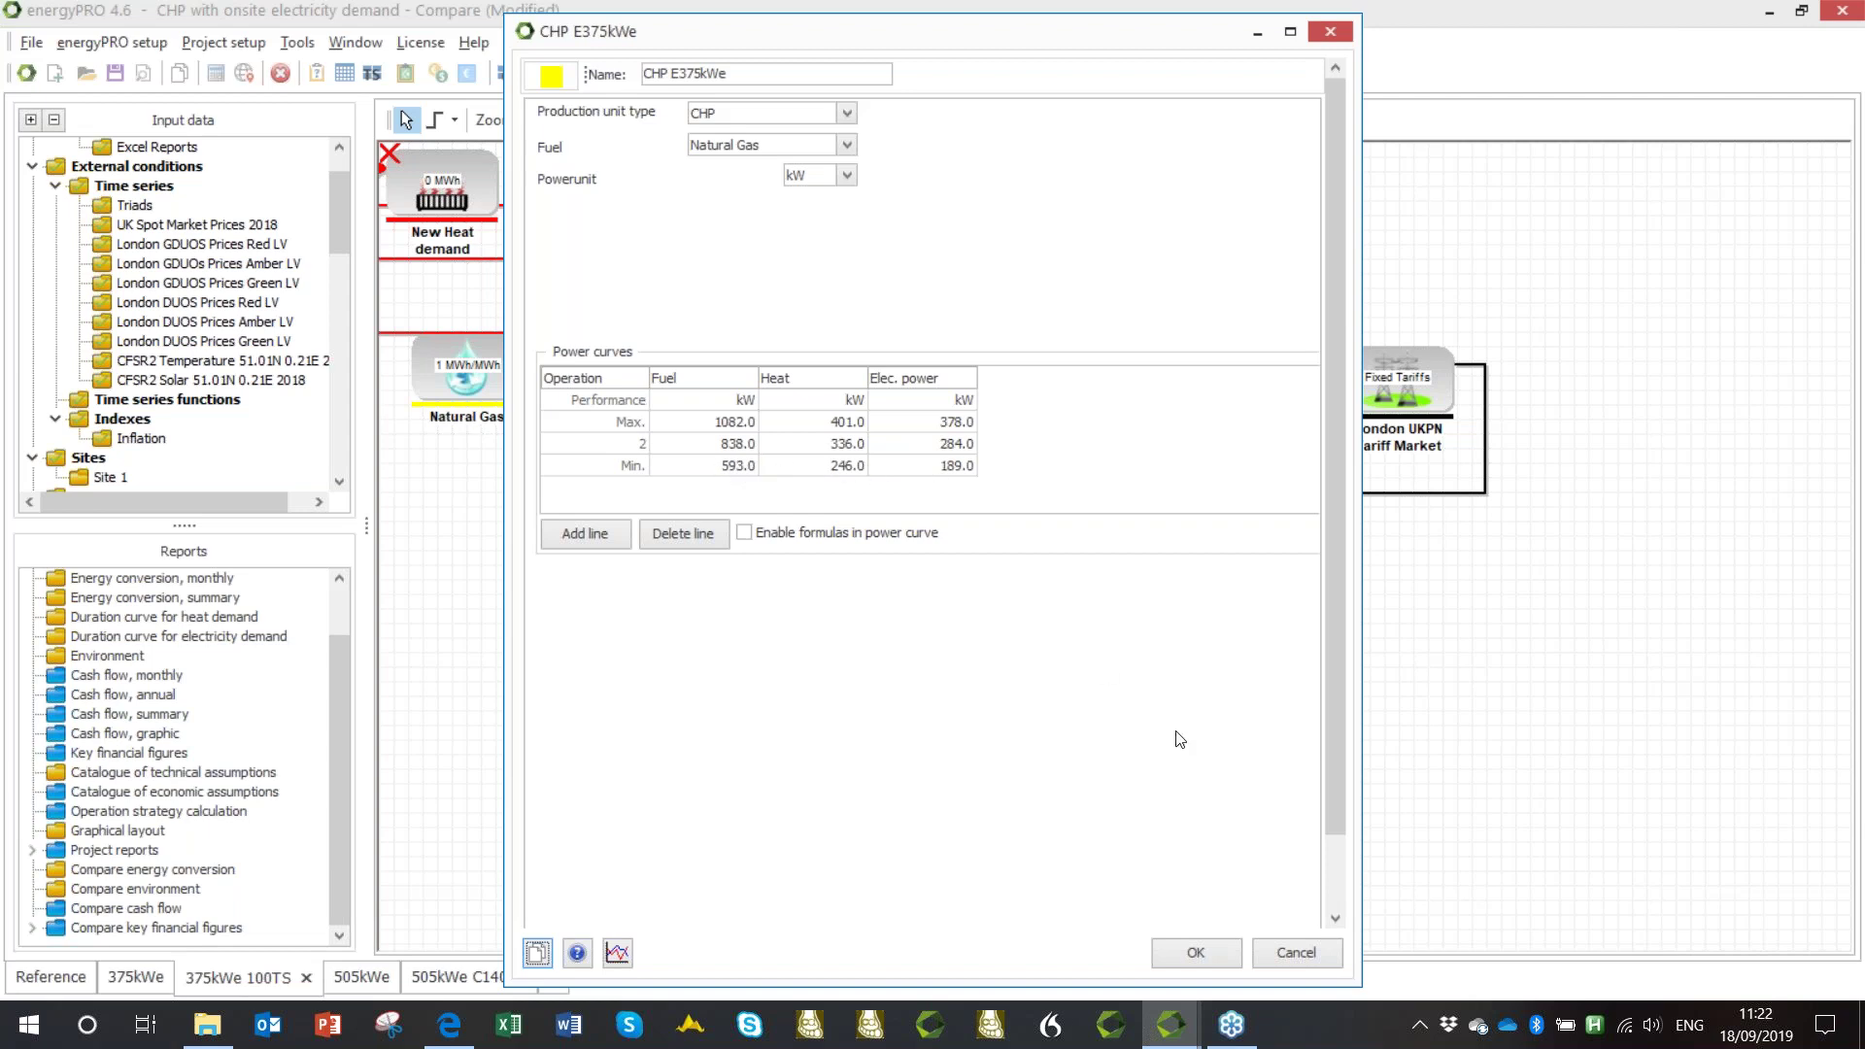
left_click_drag(1329, 730, 1347, 865)
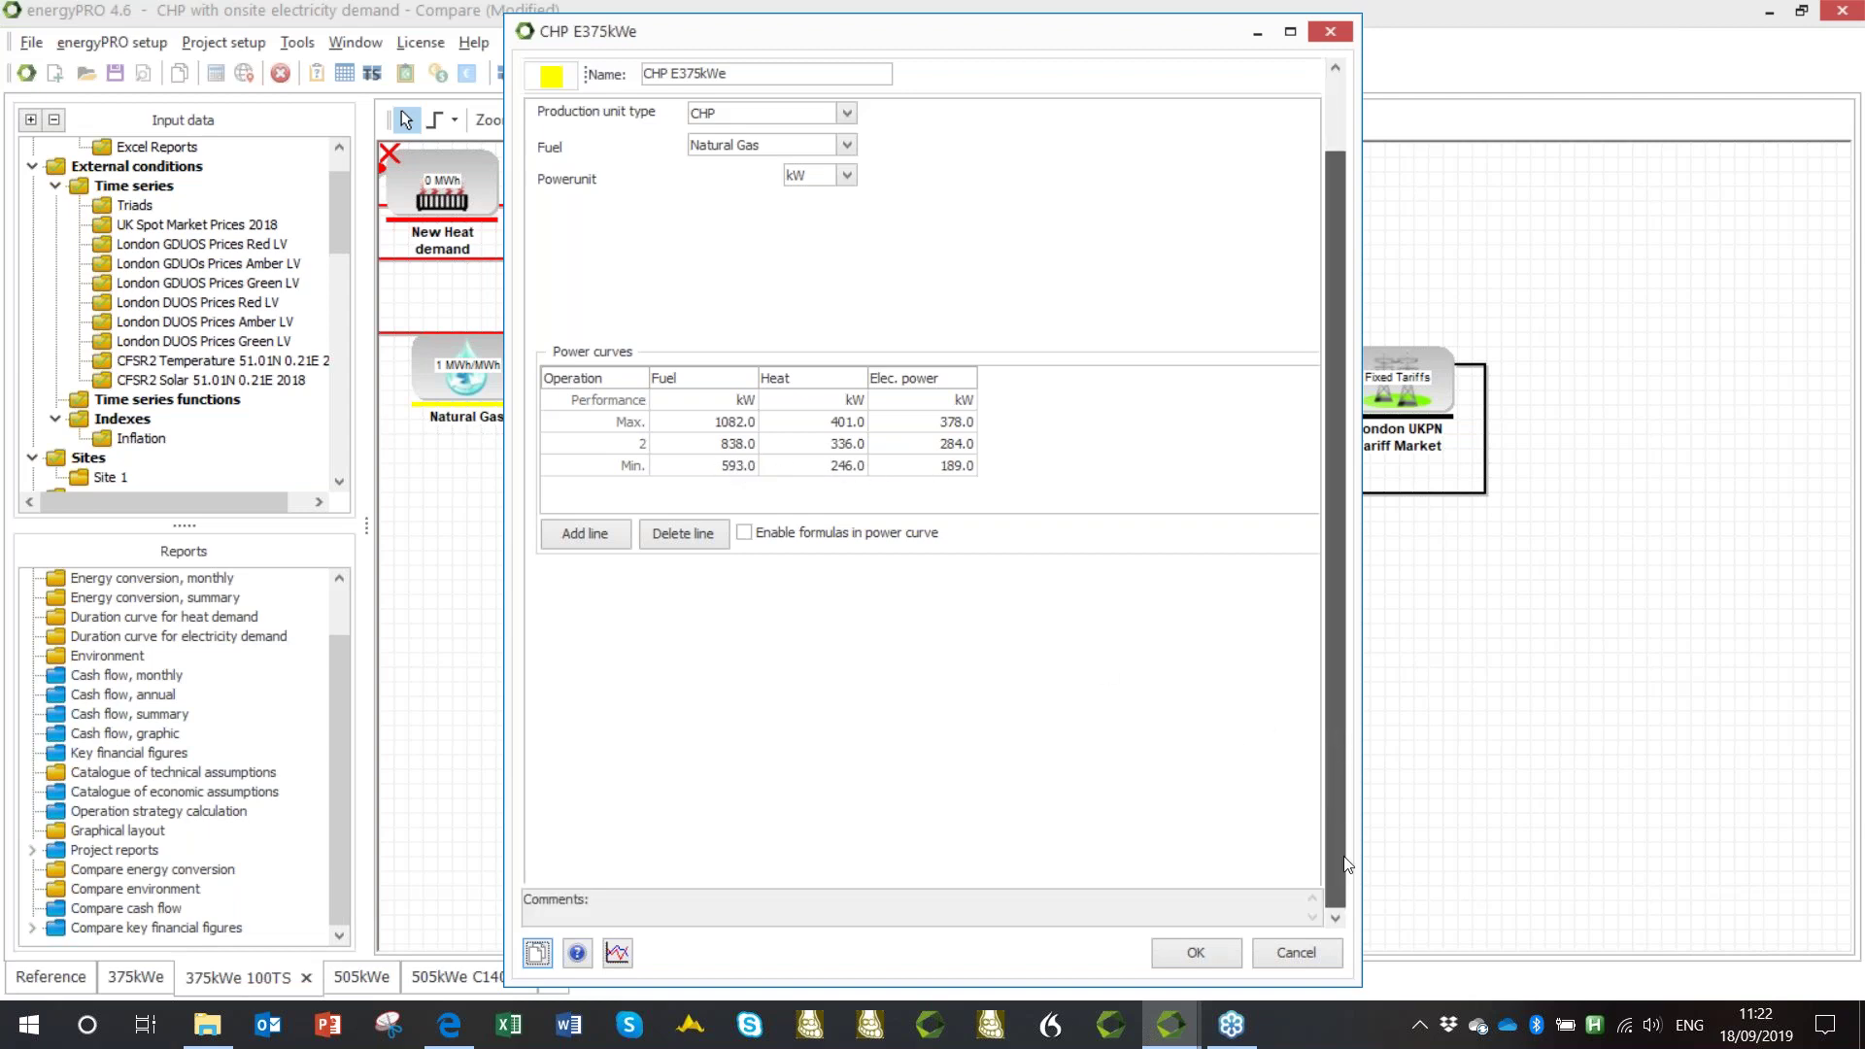
left_click(669, 868)
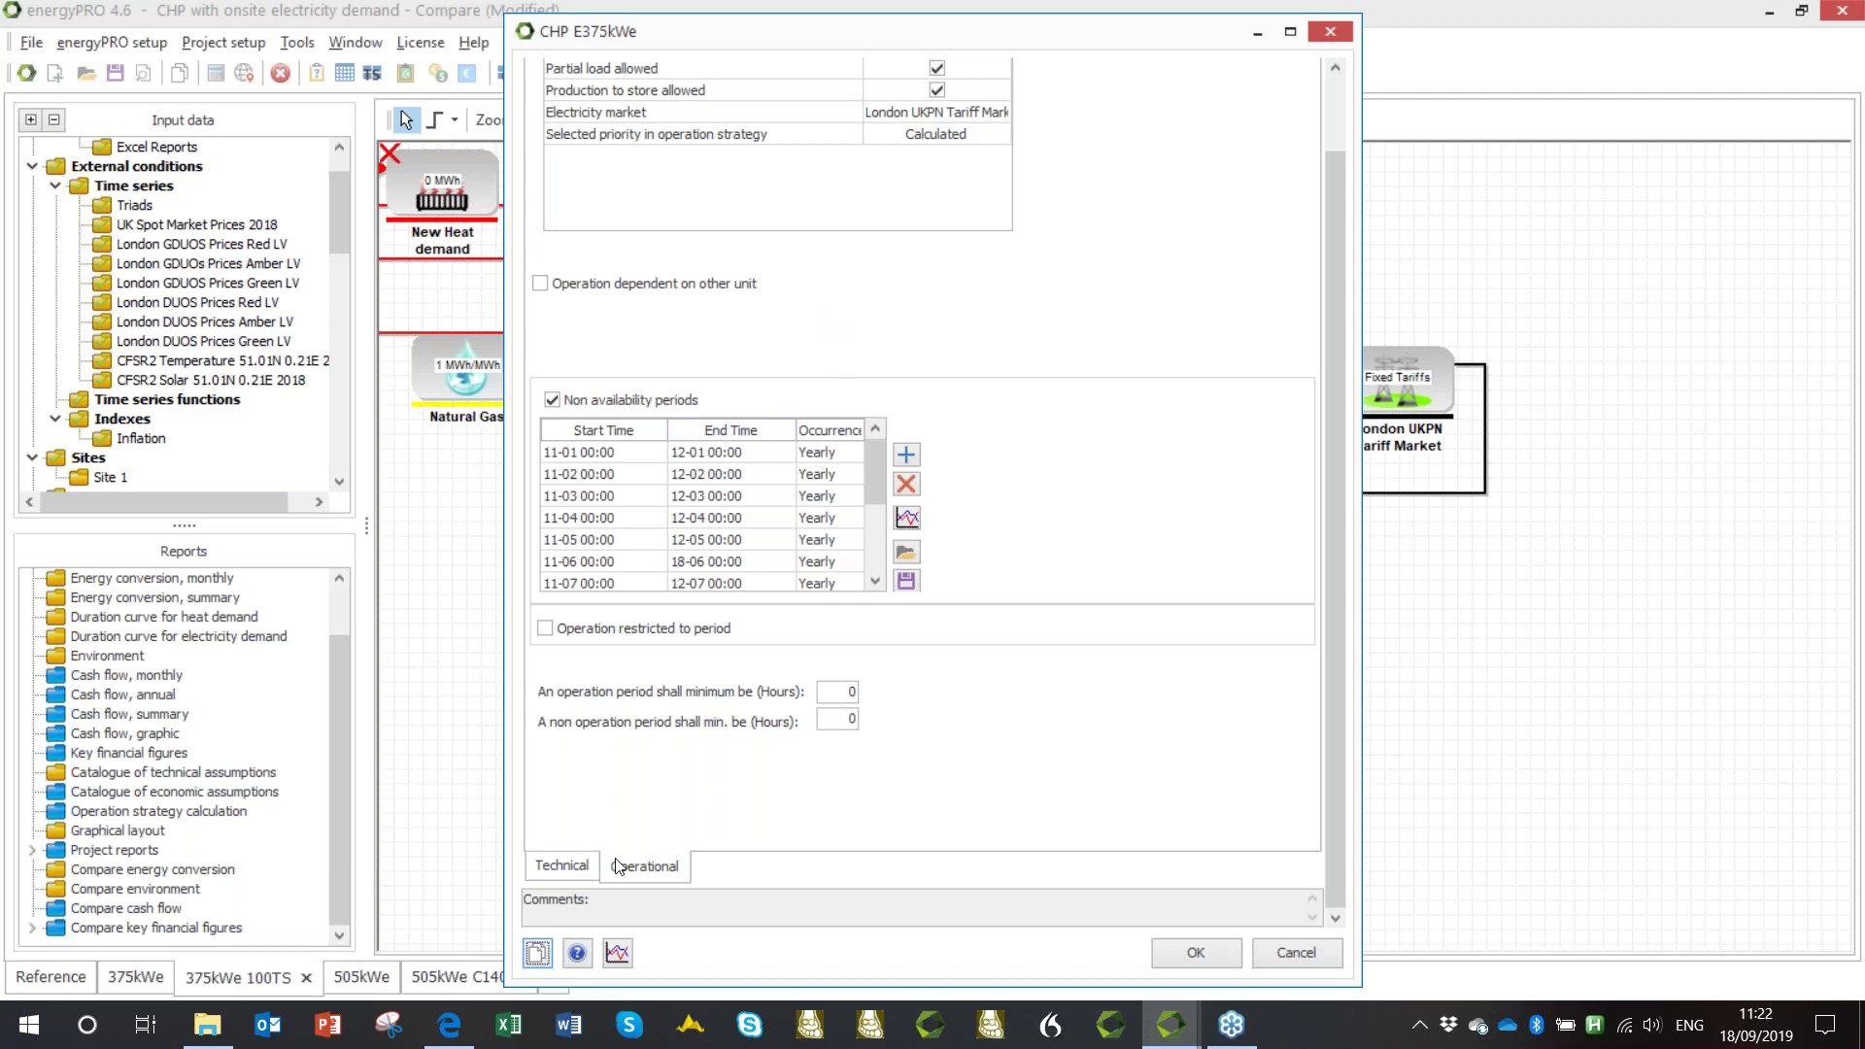
left_click(561, 877)
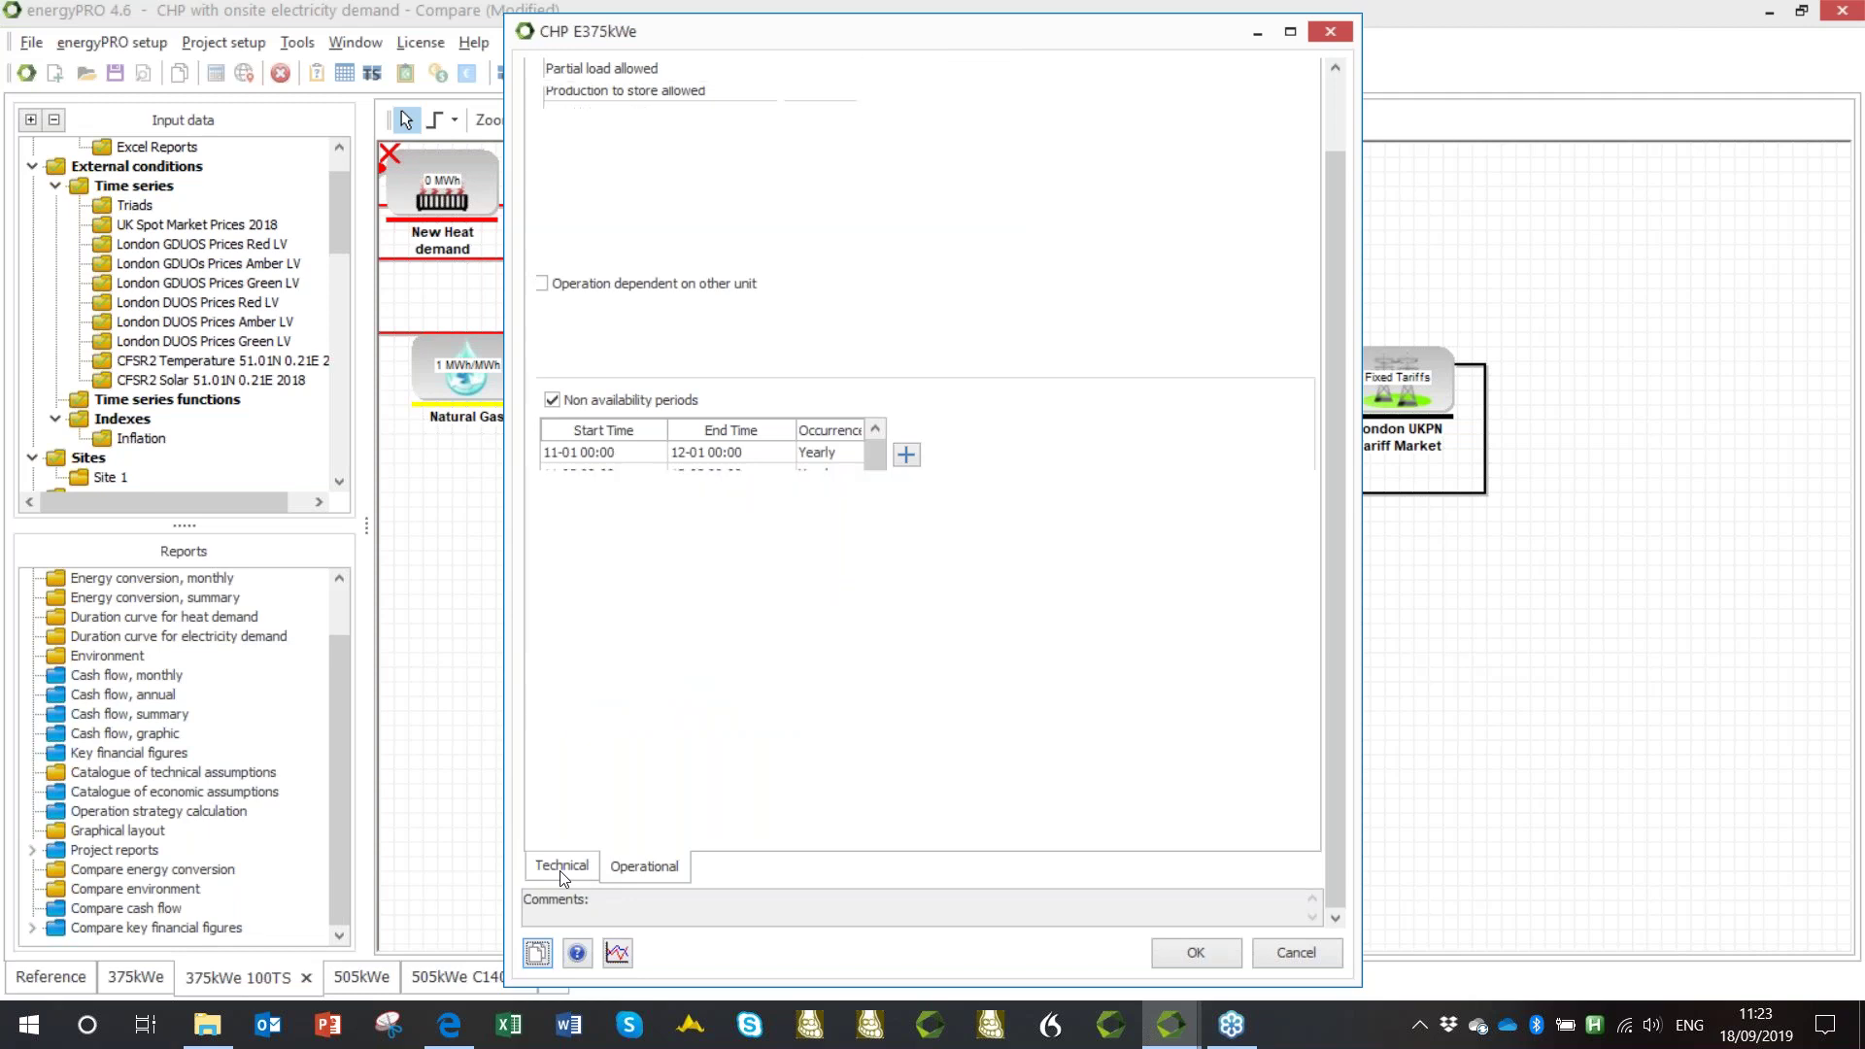
left_click(632, 866)
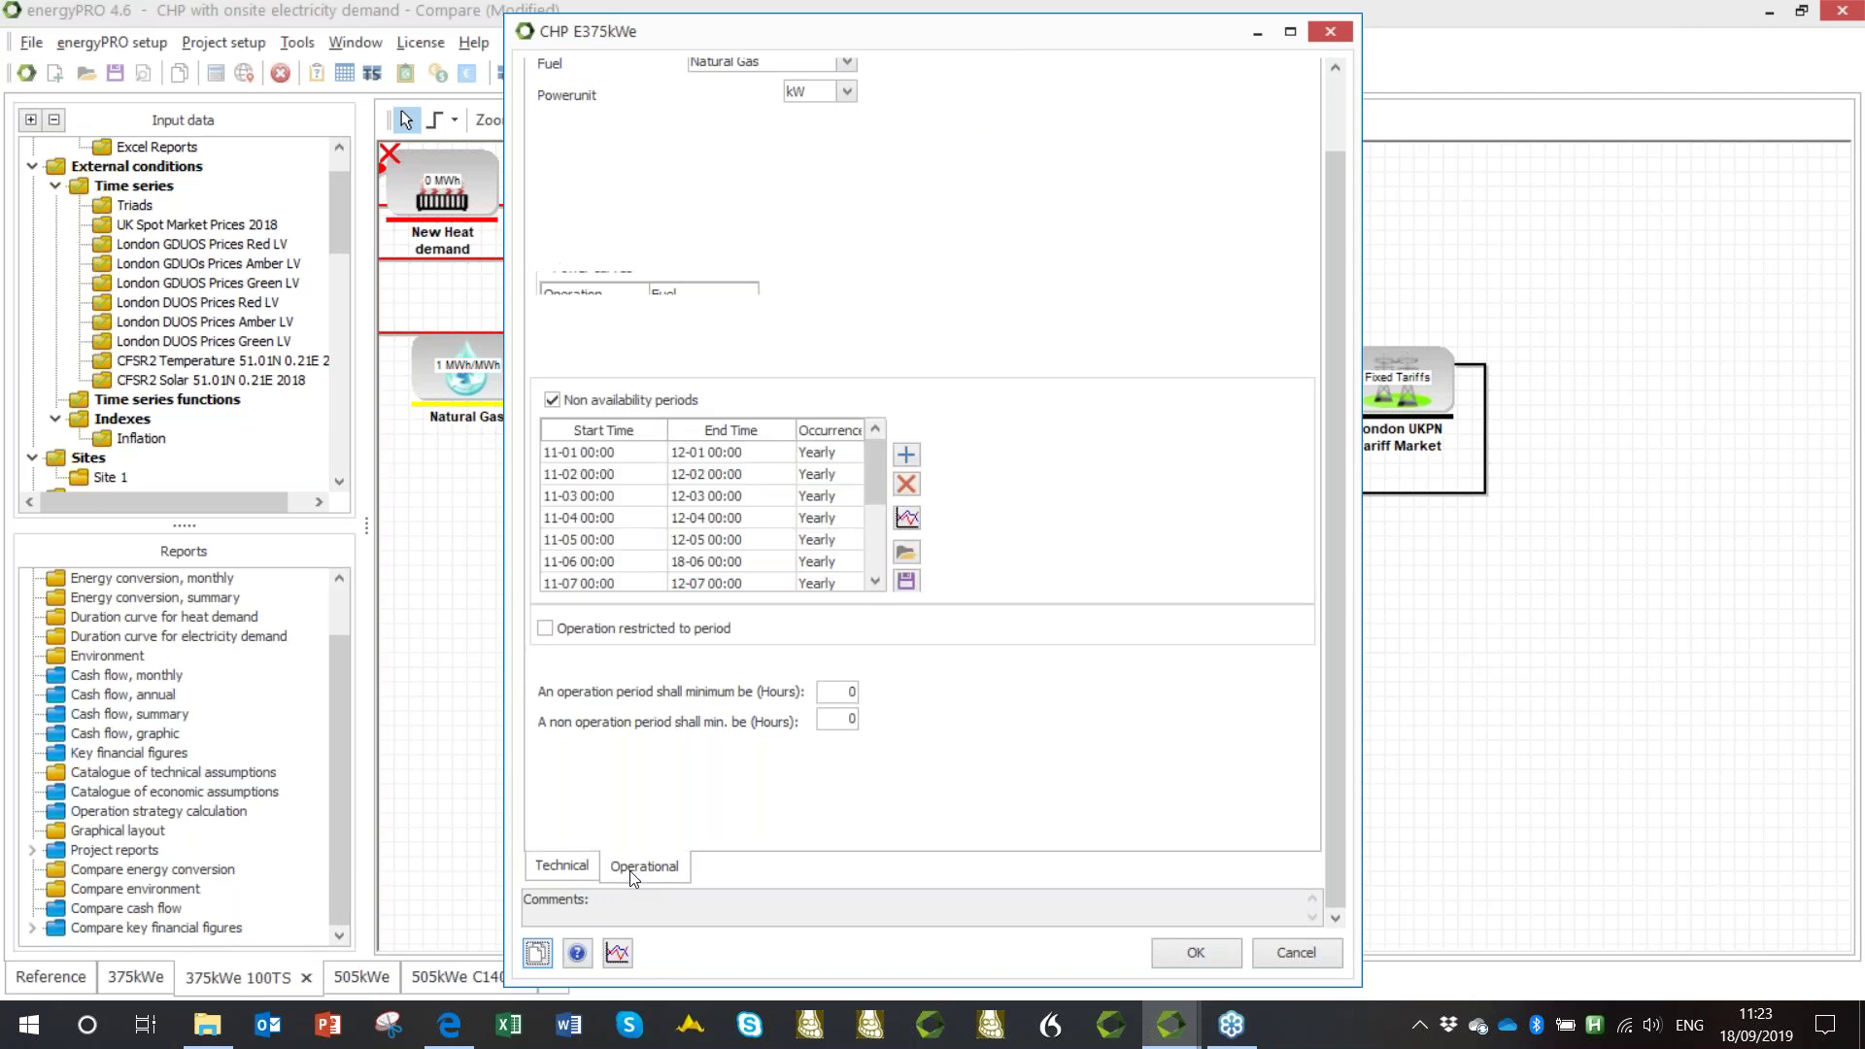
left_click_drag(1333, 614, 1339, 492)
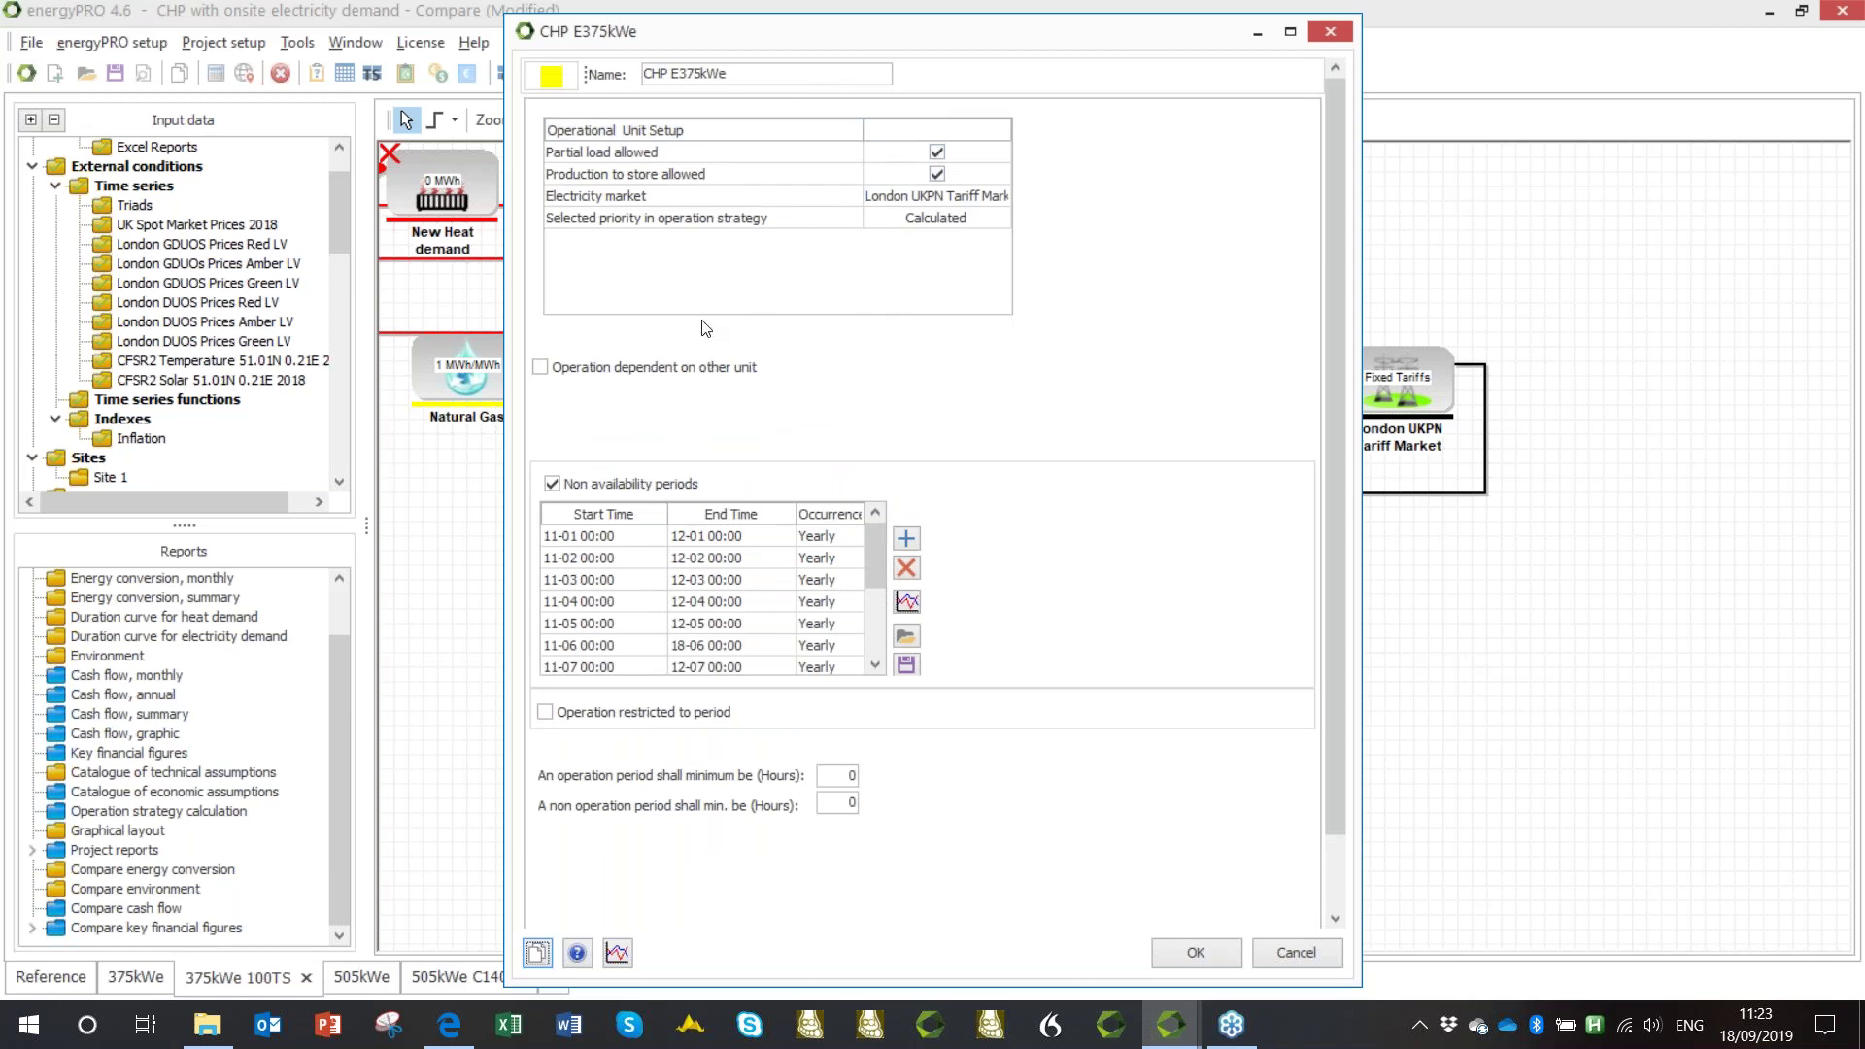
left_click_drag(1332, 580, 1332, 655)
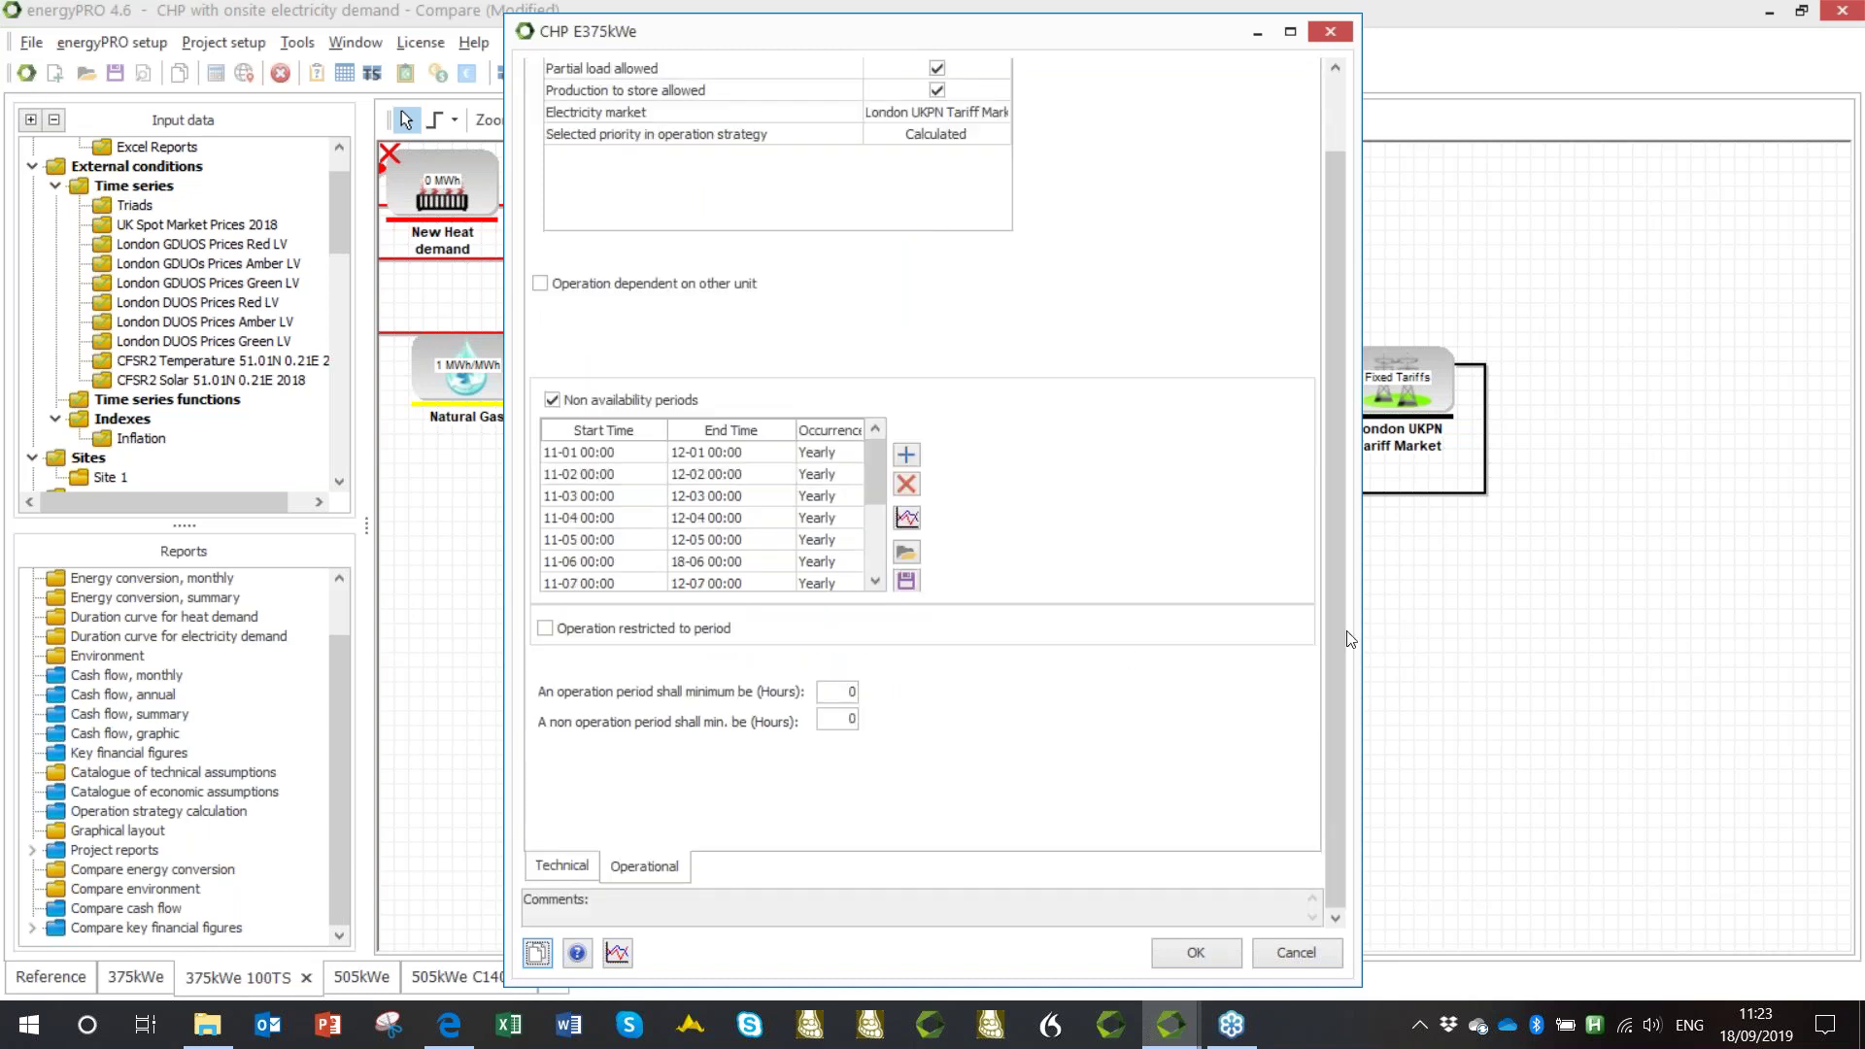
left_click_drag(1338, 591, 1347, 515)
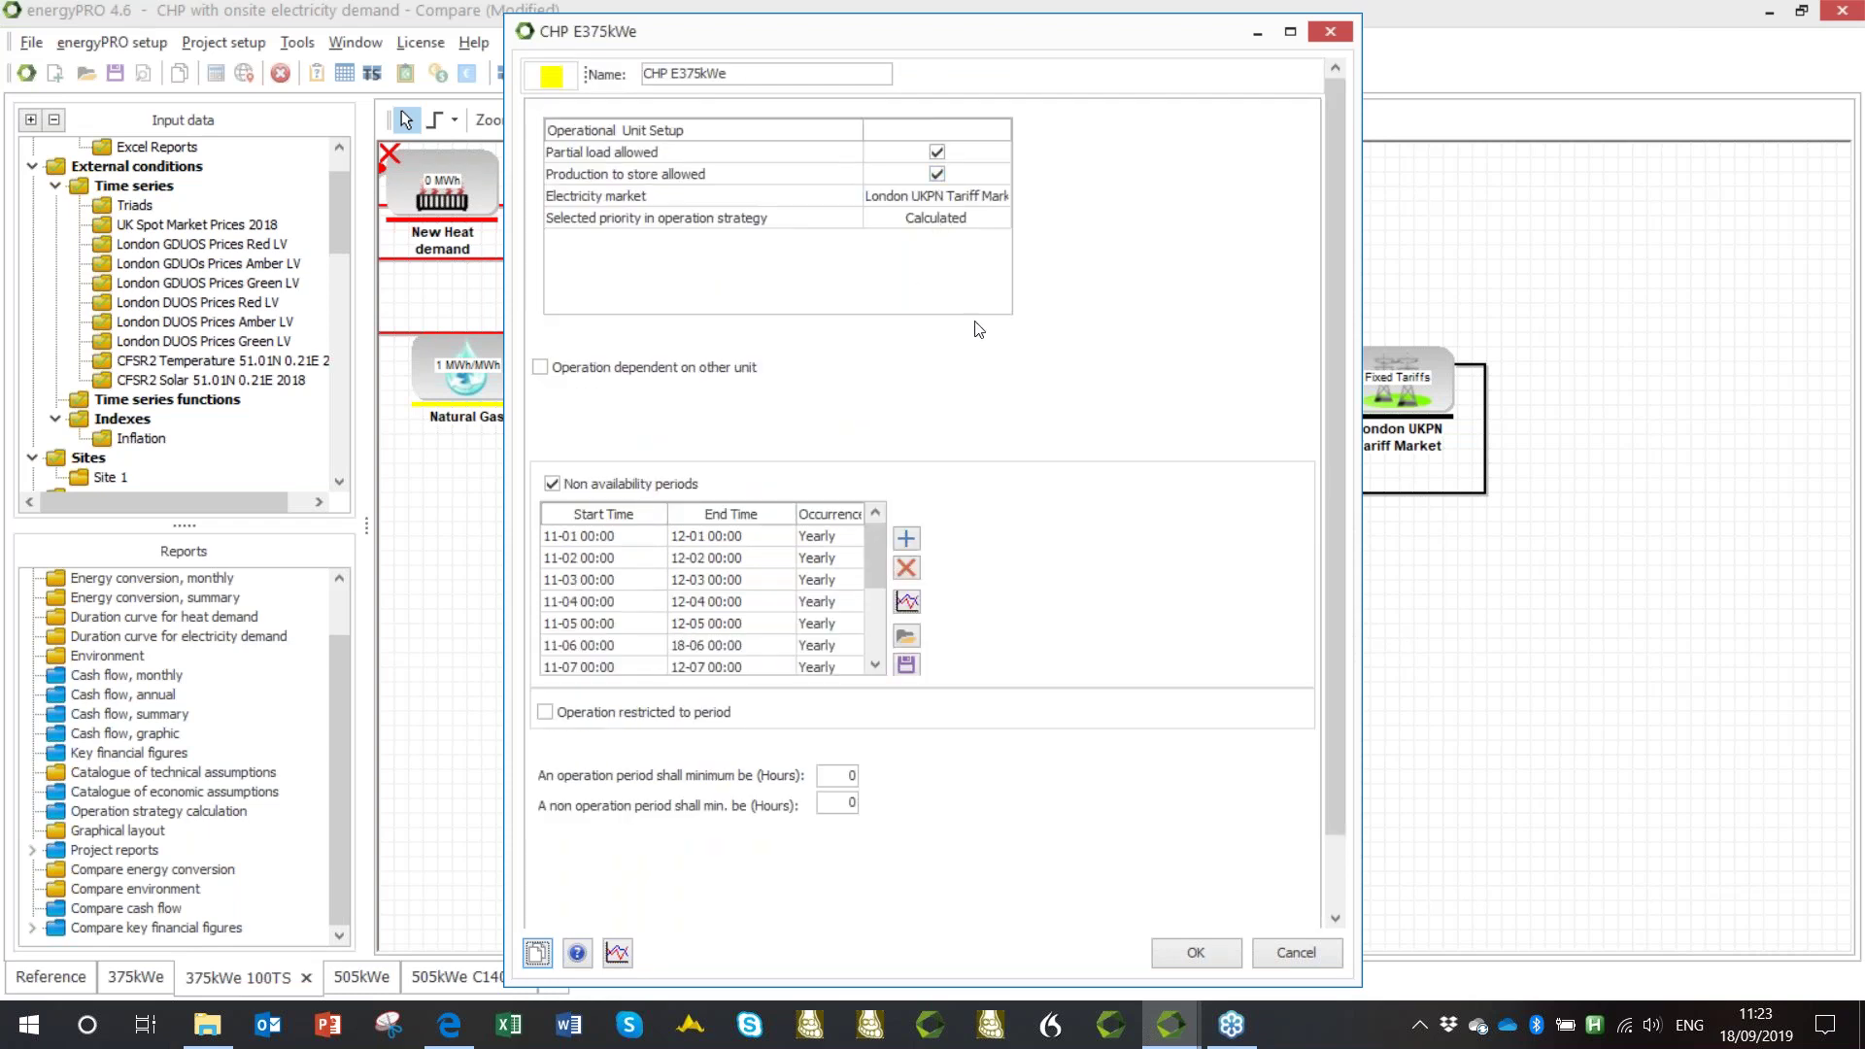
left_click(1275, 952)
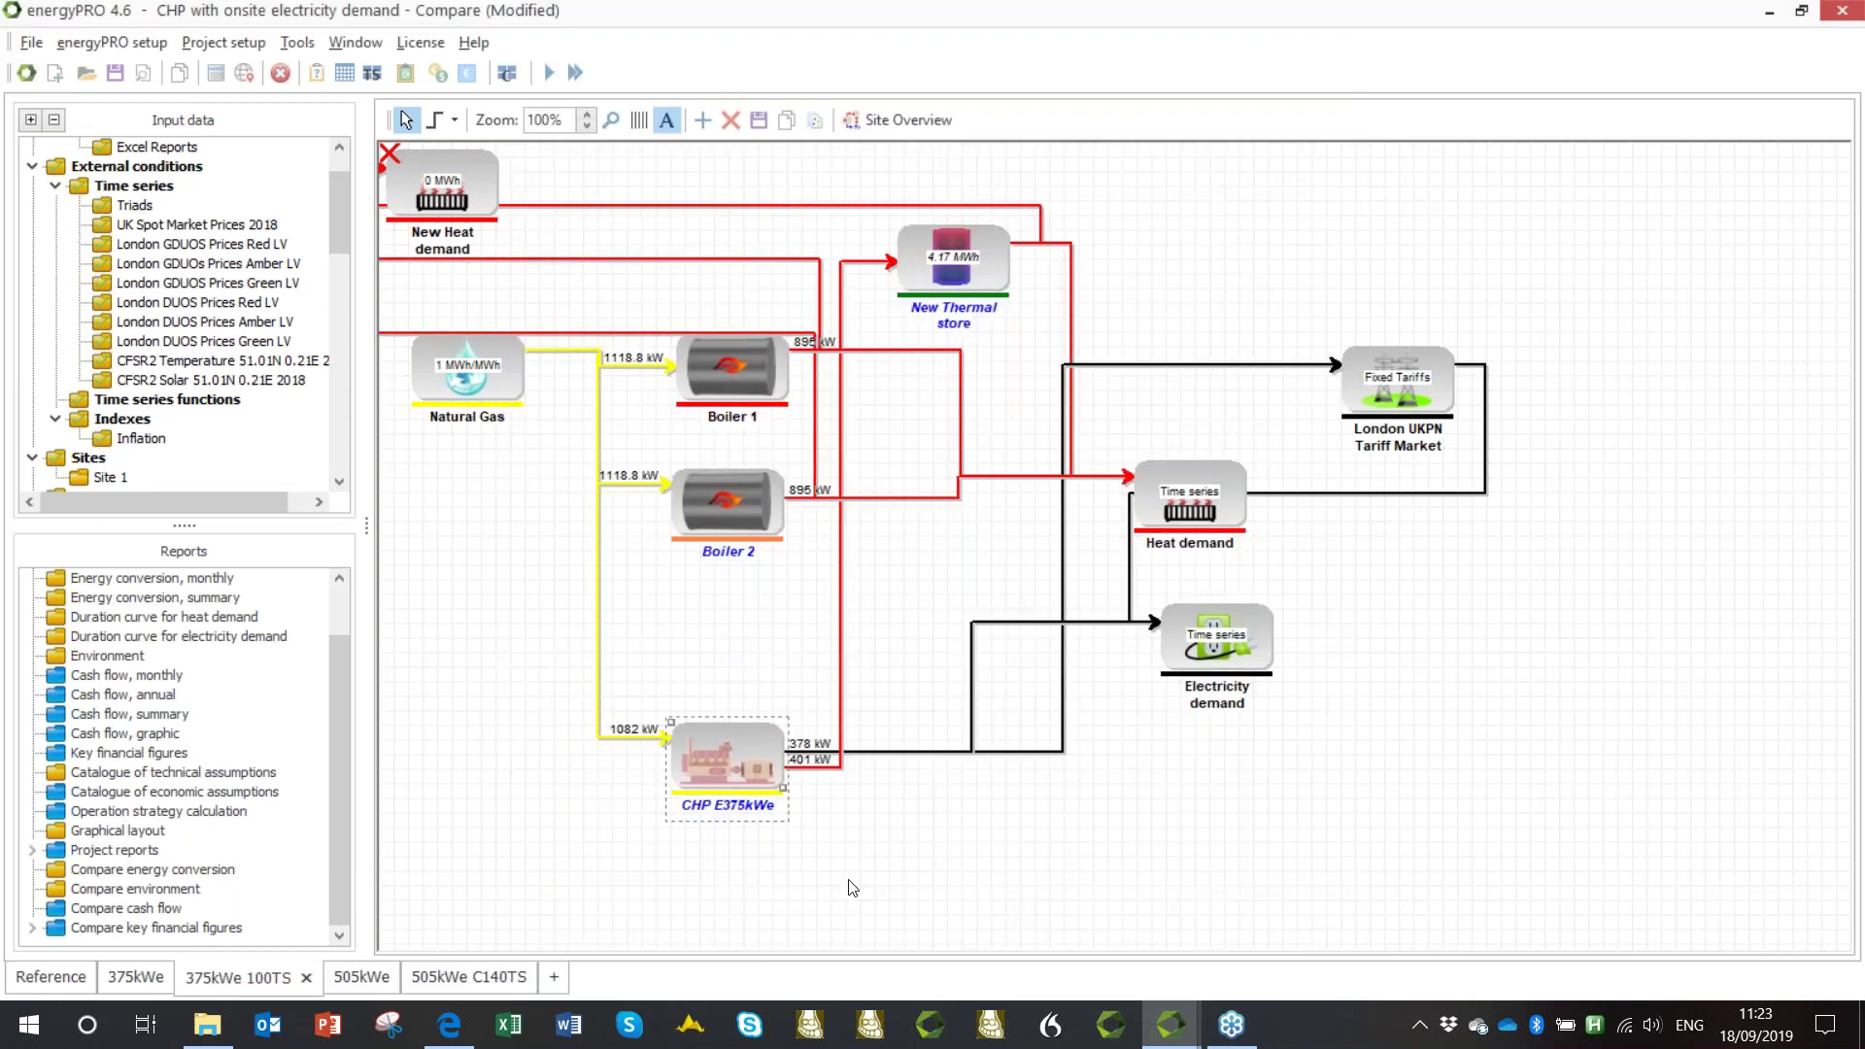
Switch to the 505kWe C140TS case and dismiss the New Heat demand missing-data error.
left_click(469, 980)
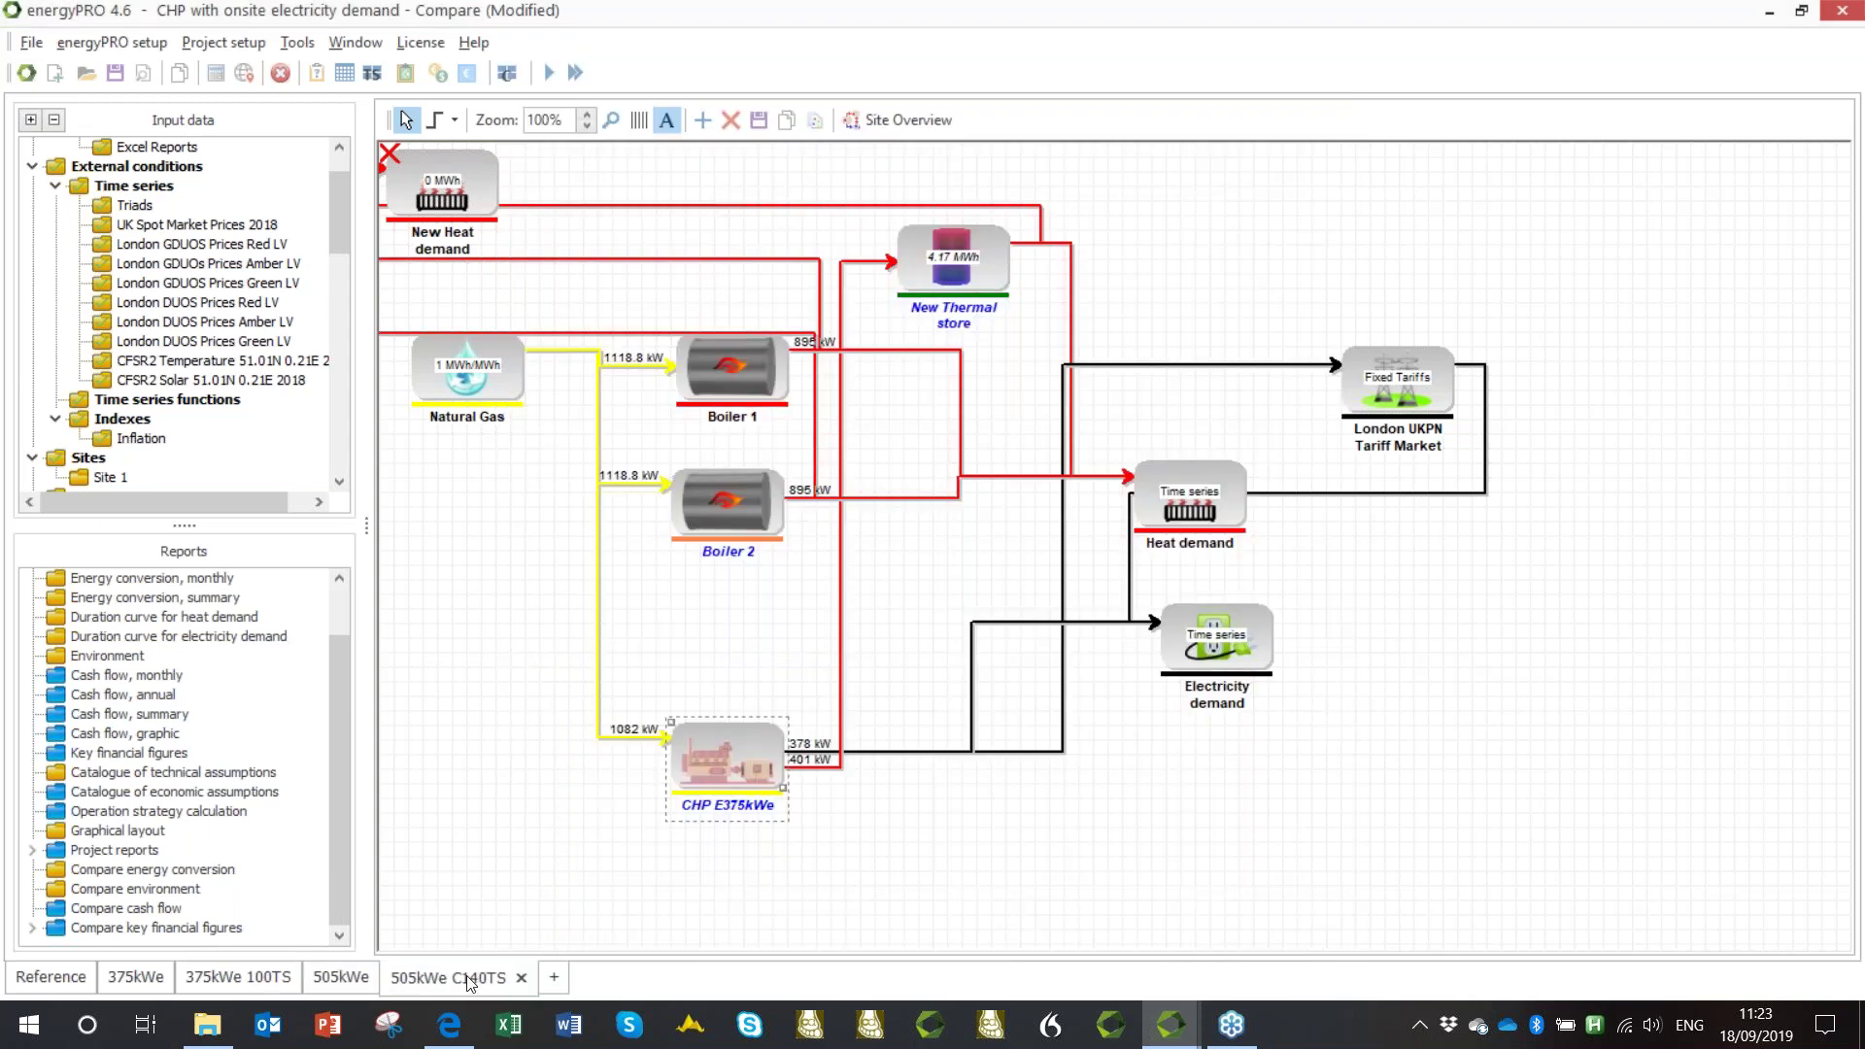
scroll(345, 583, "up", 1)
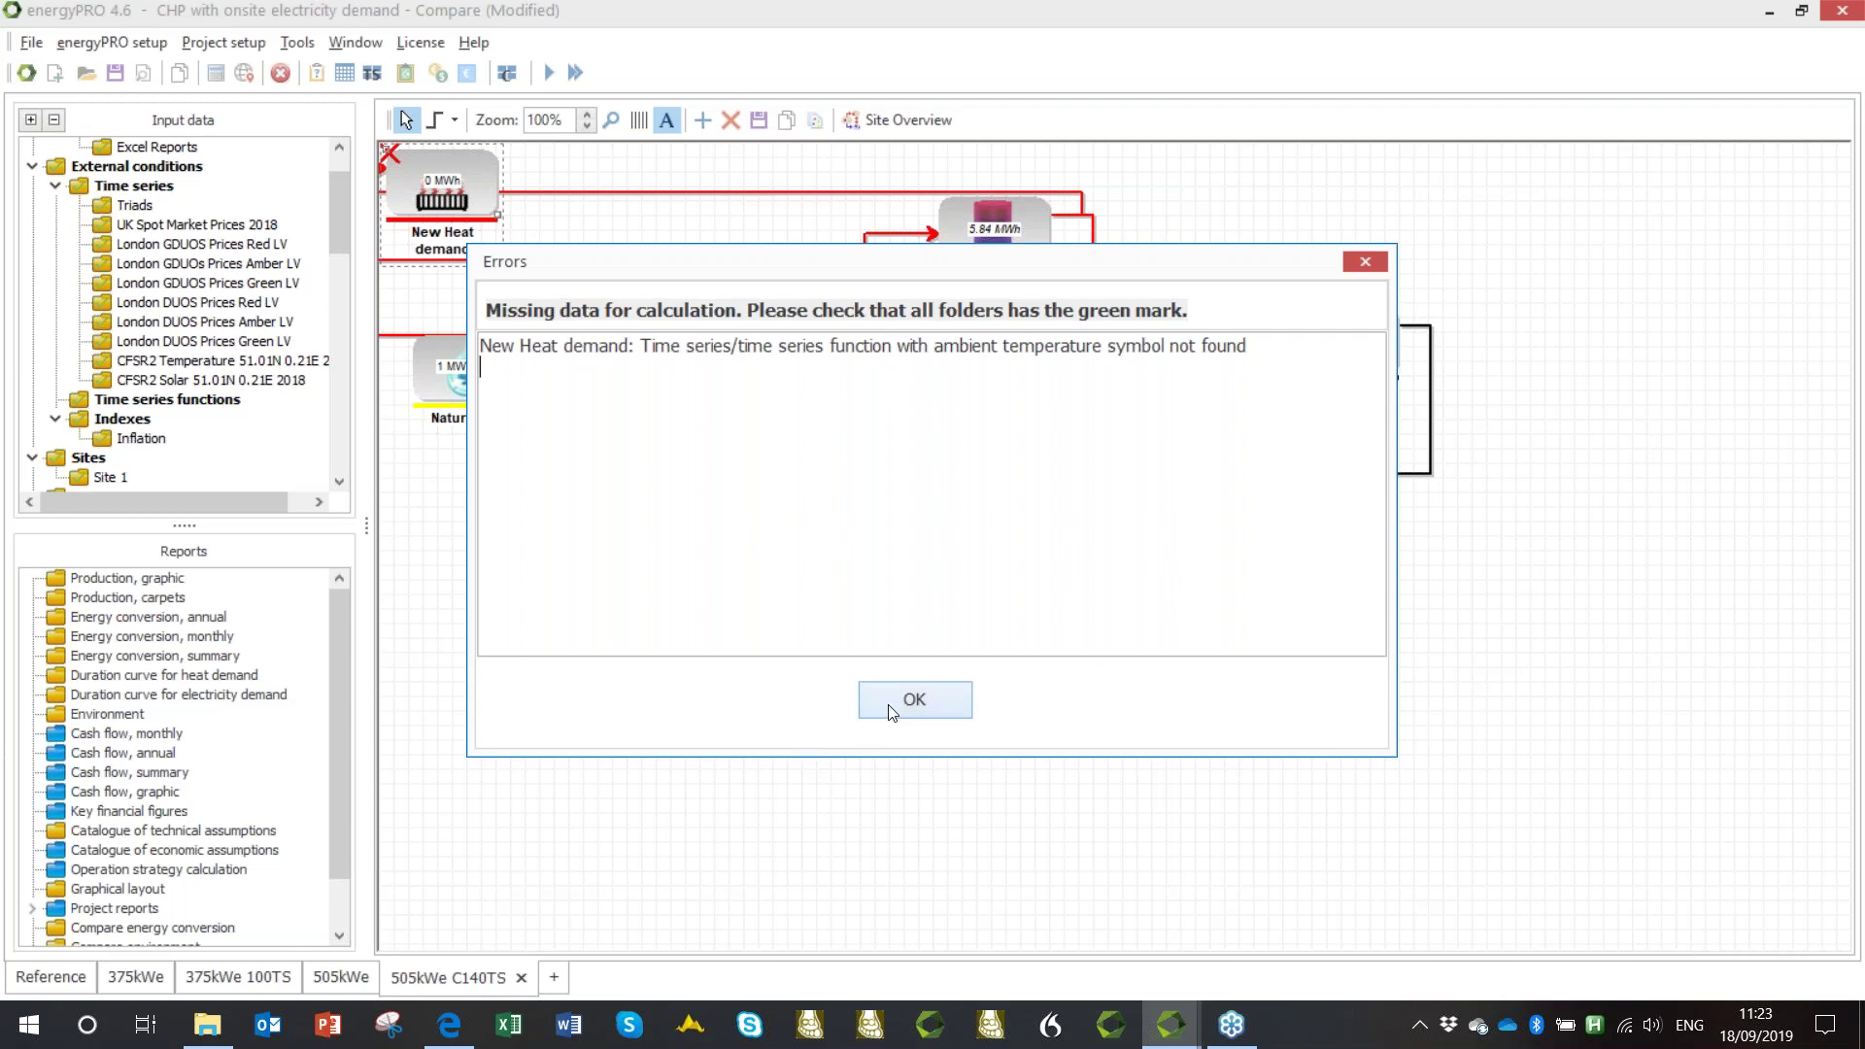
left_click(907, 699)
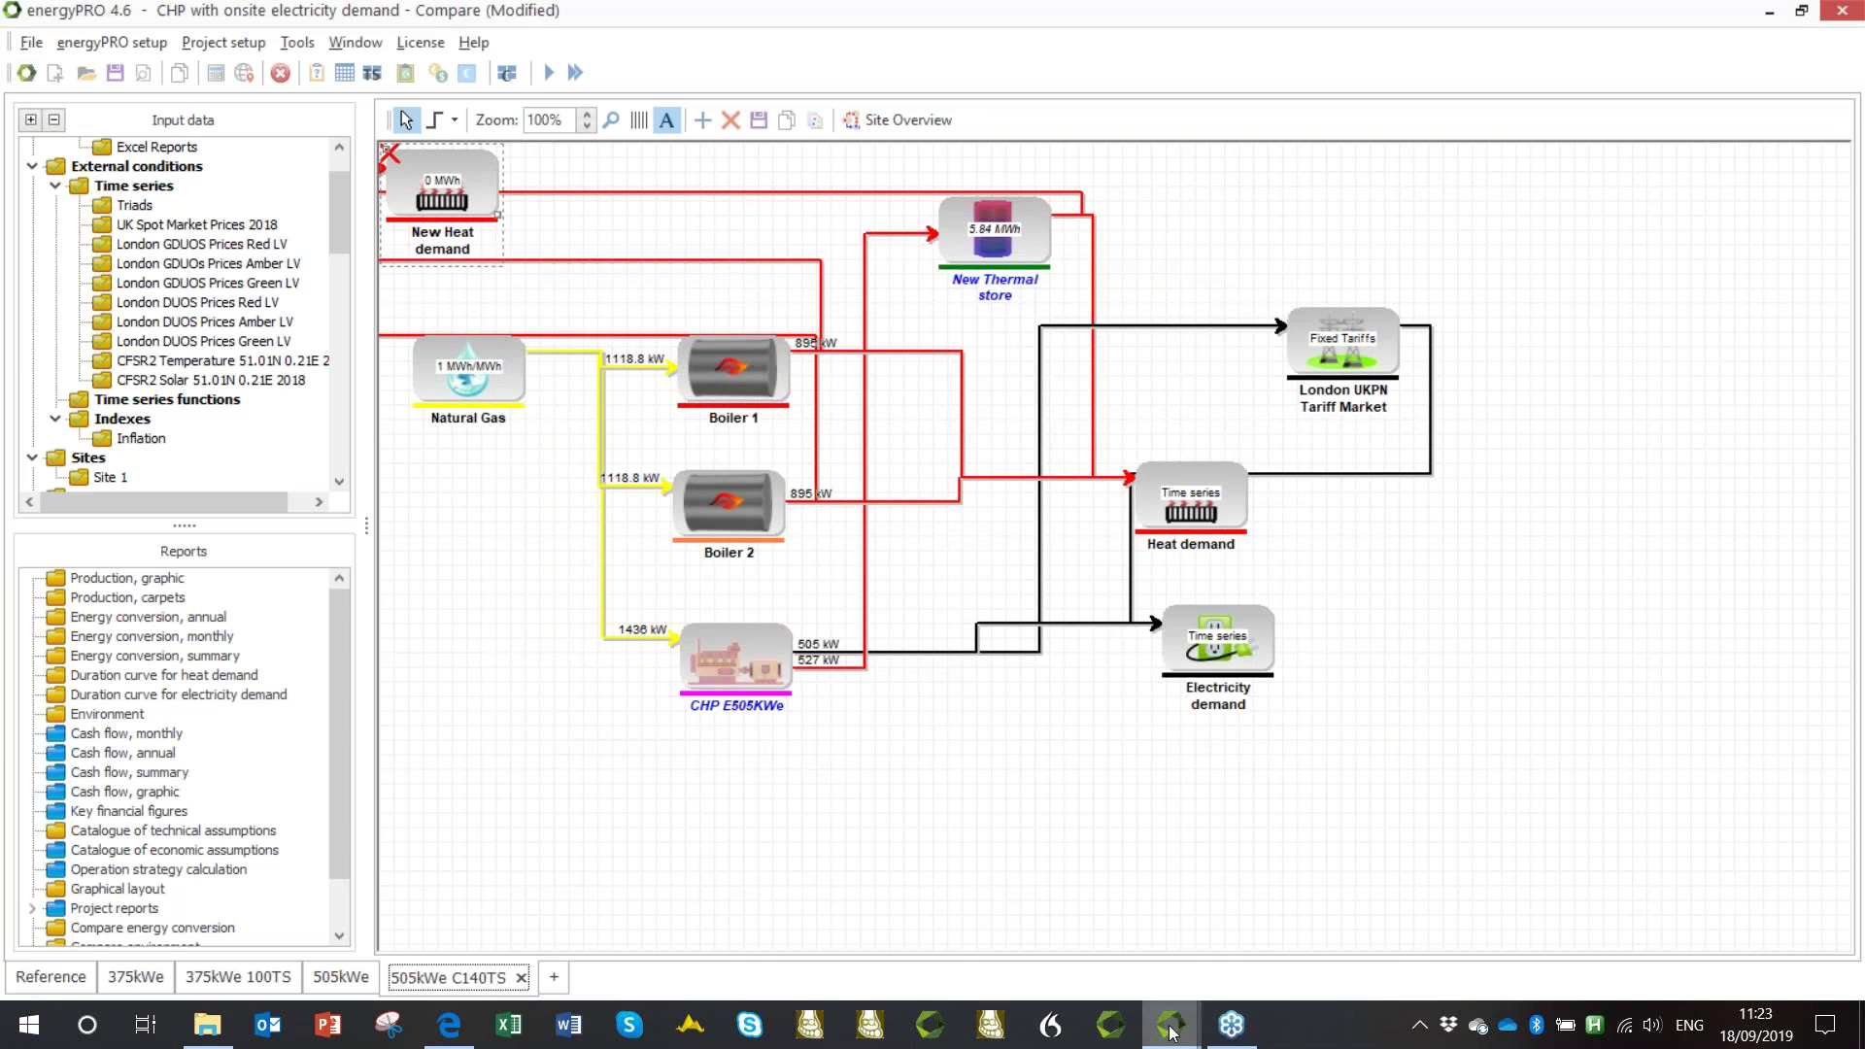
mouse_move(1172, 1032)
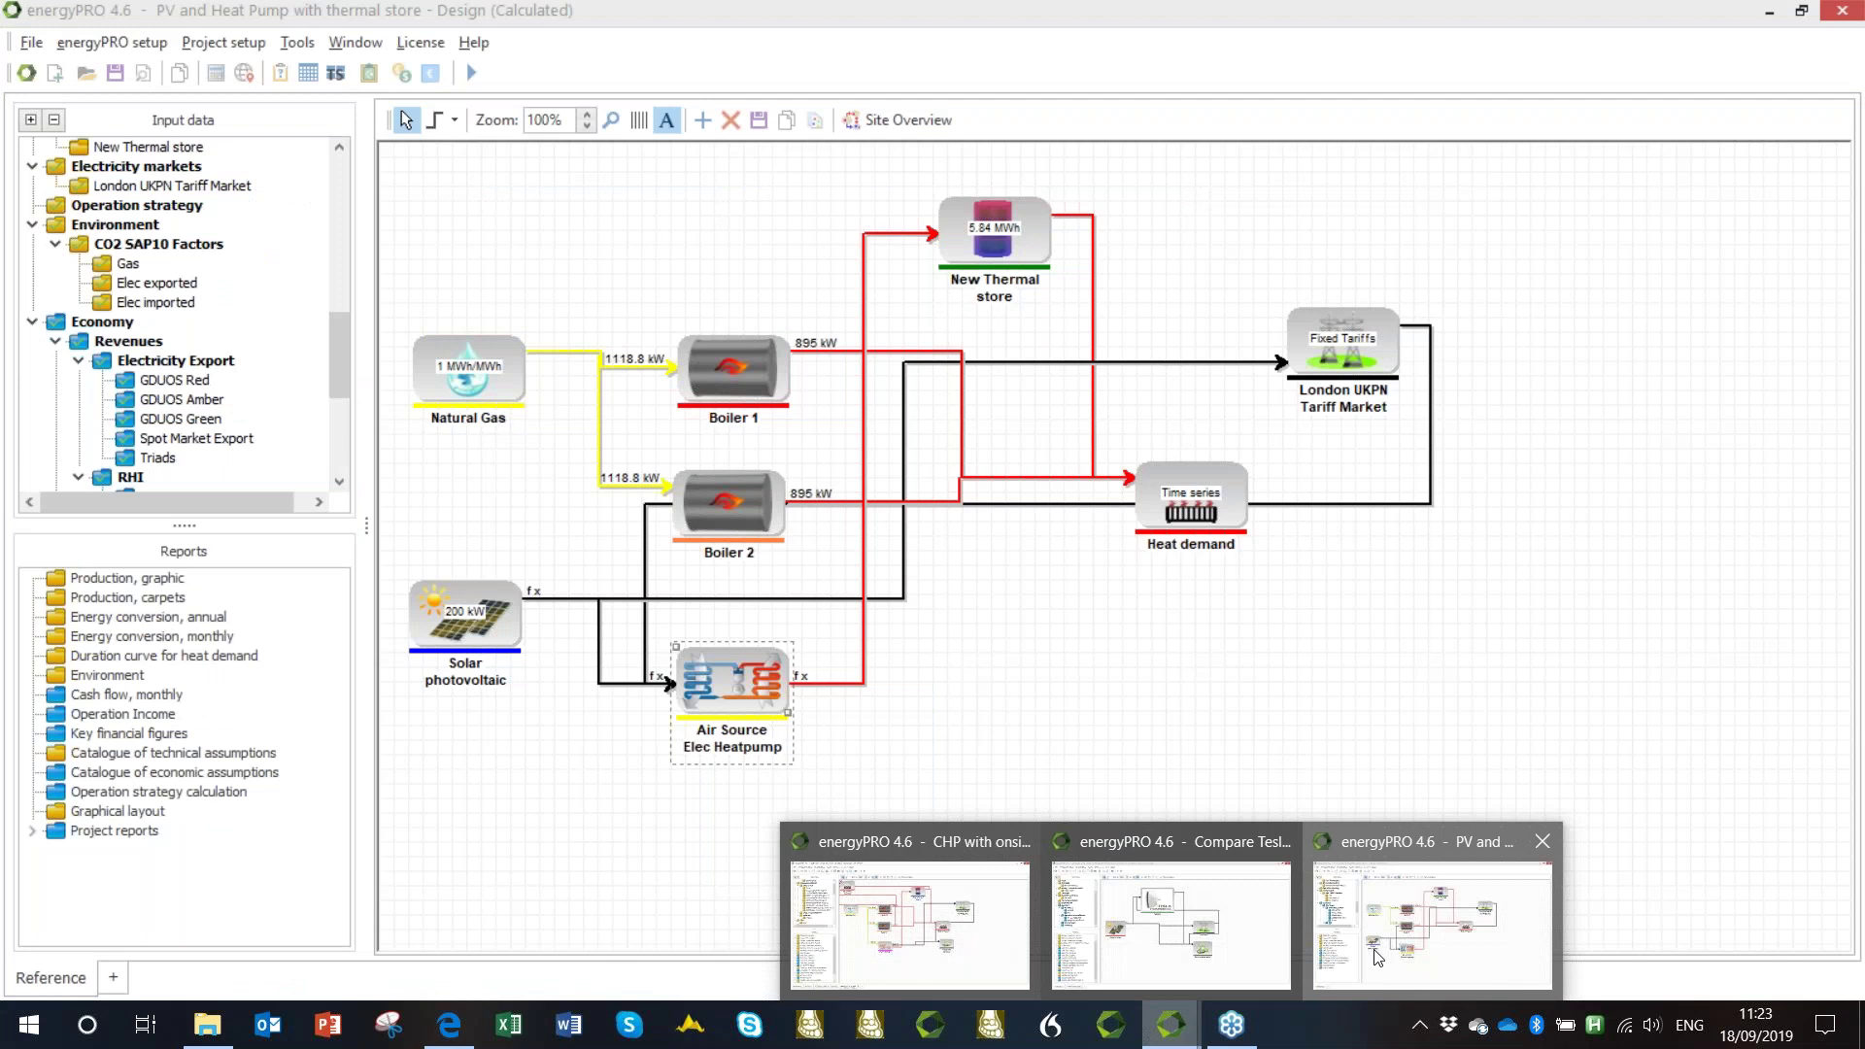
Bring up the PV and Heat Pump with thermal store project and calculate its Production, graphic report.
left_click(1434, 923)
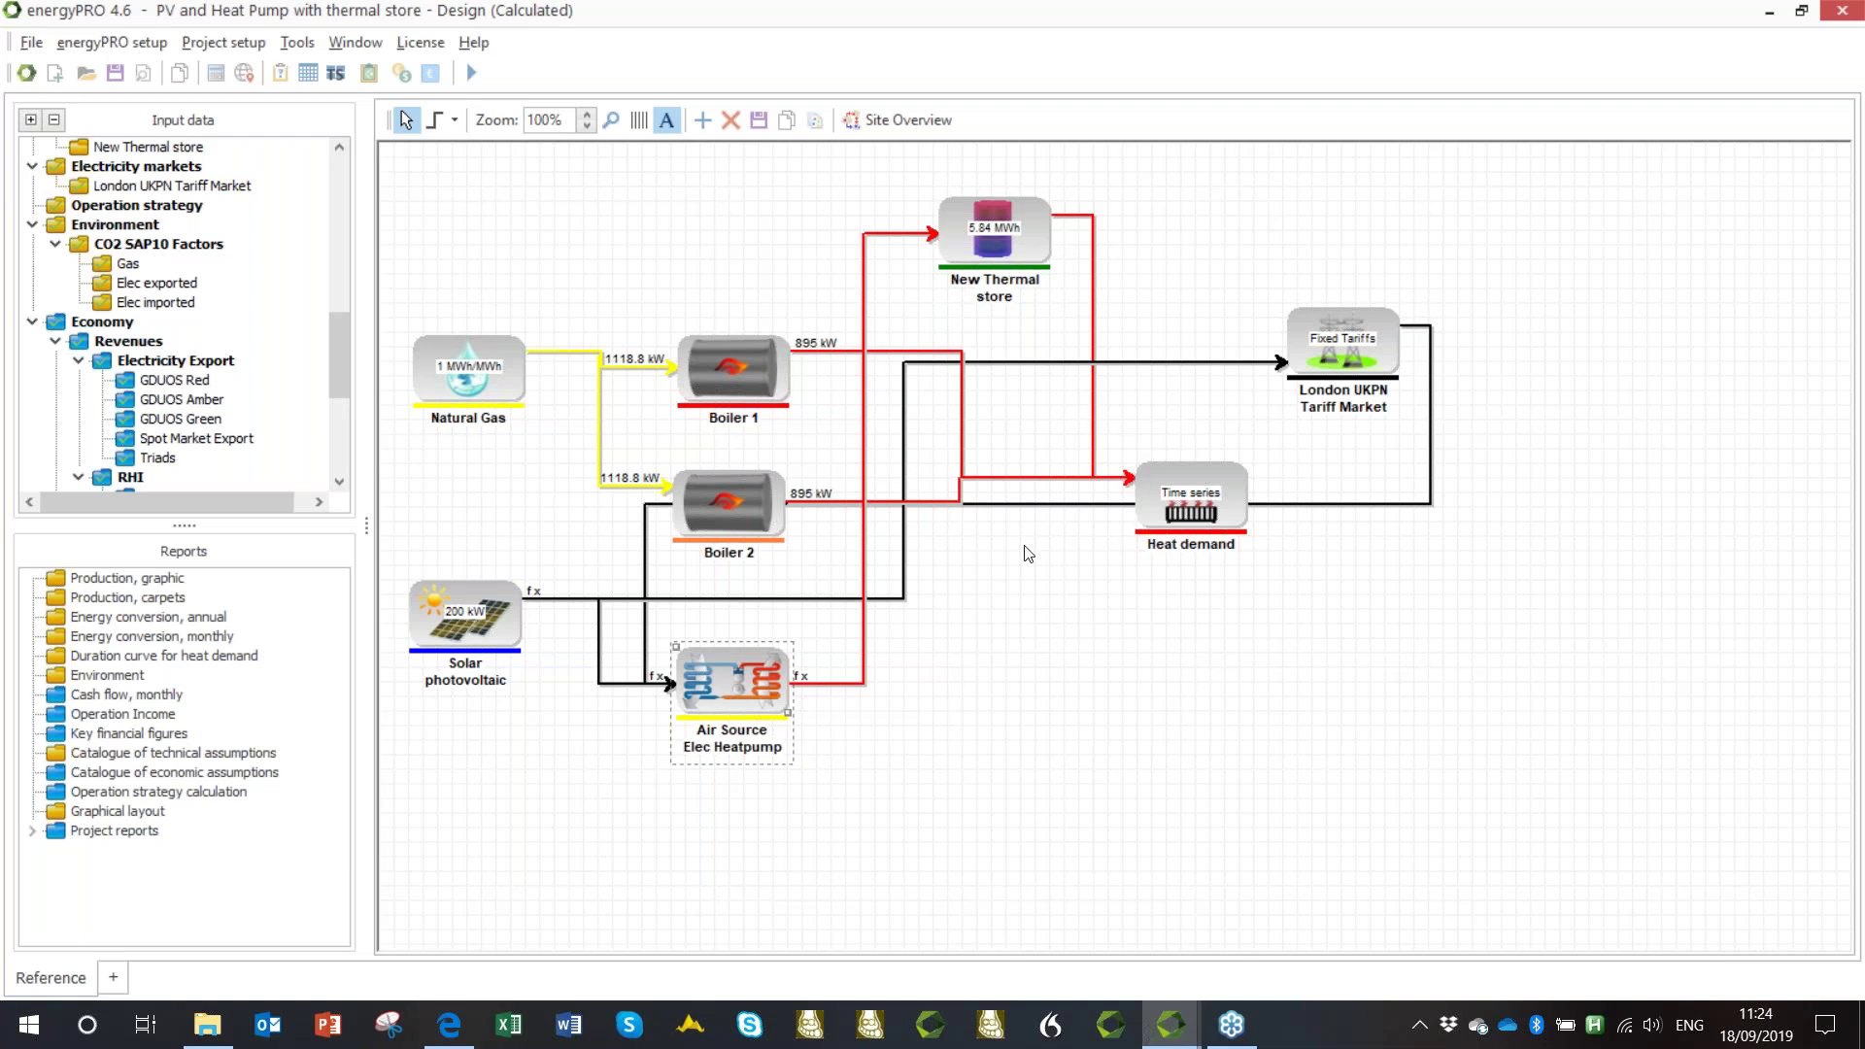
double_click(126, 578)
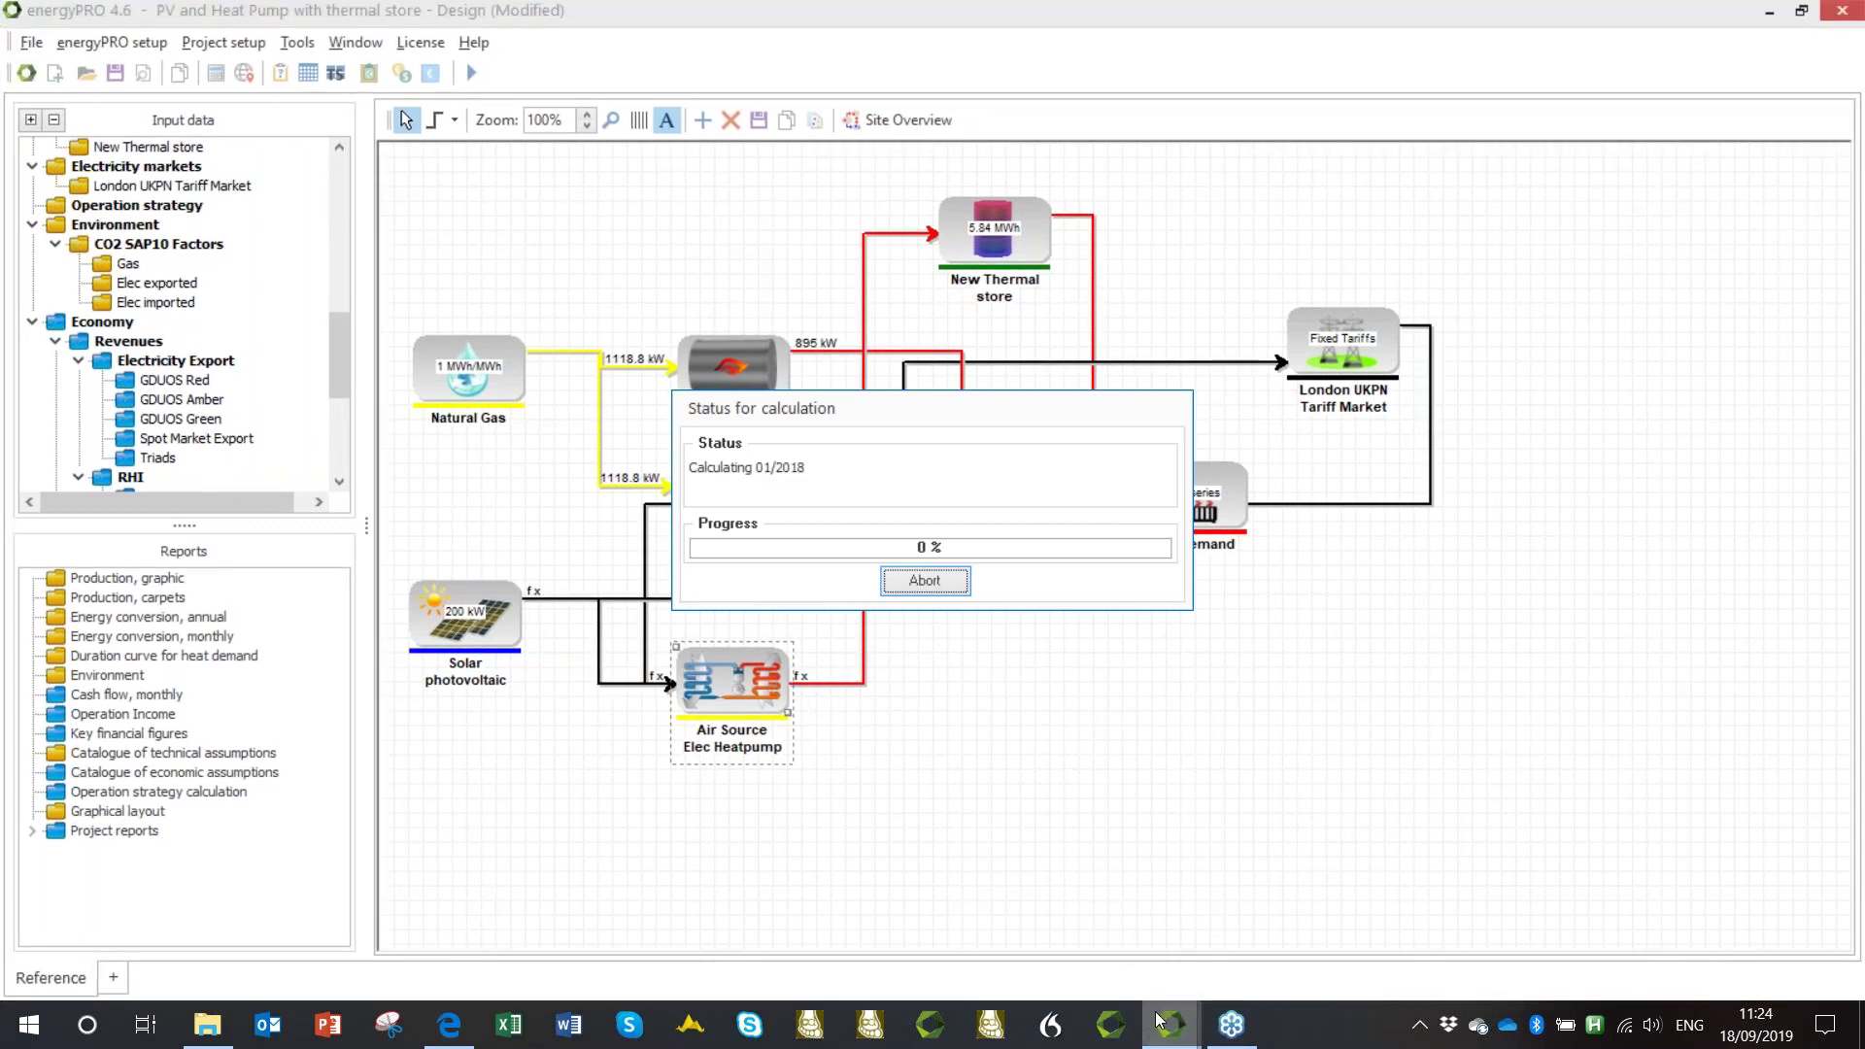
mouse_move(1170, 1023)
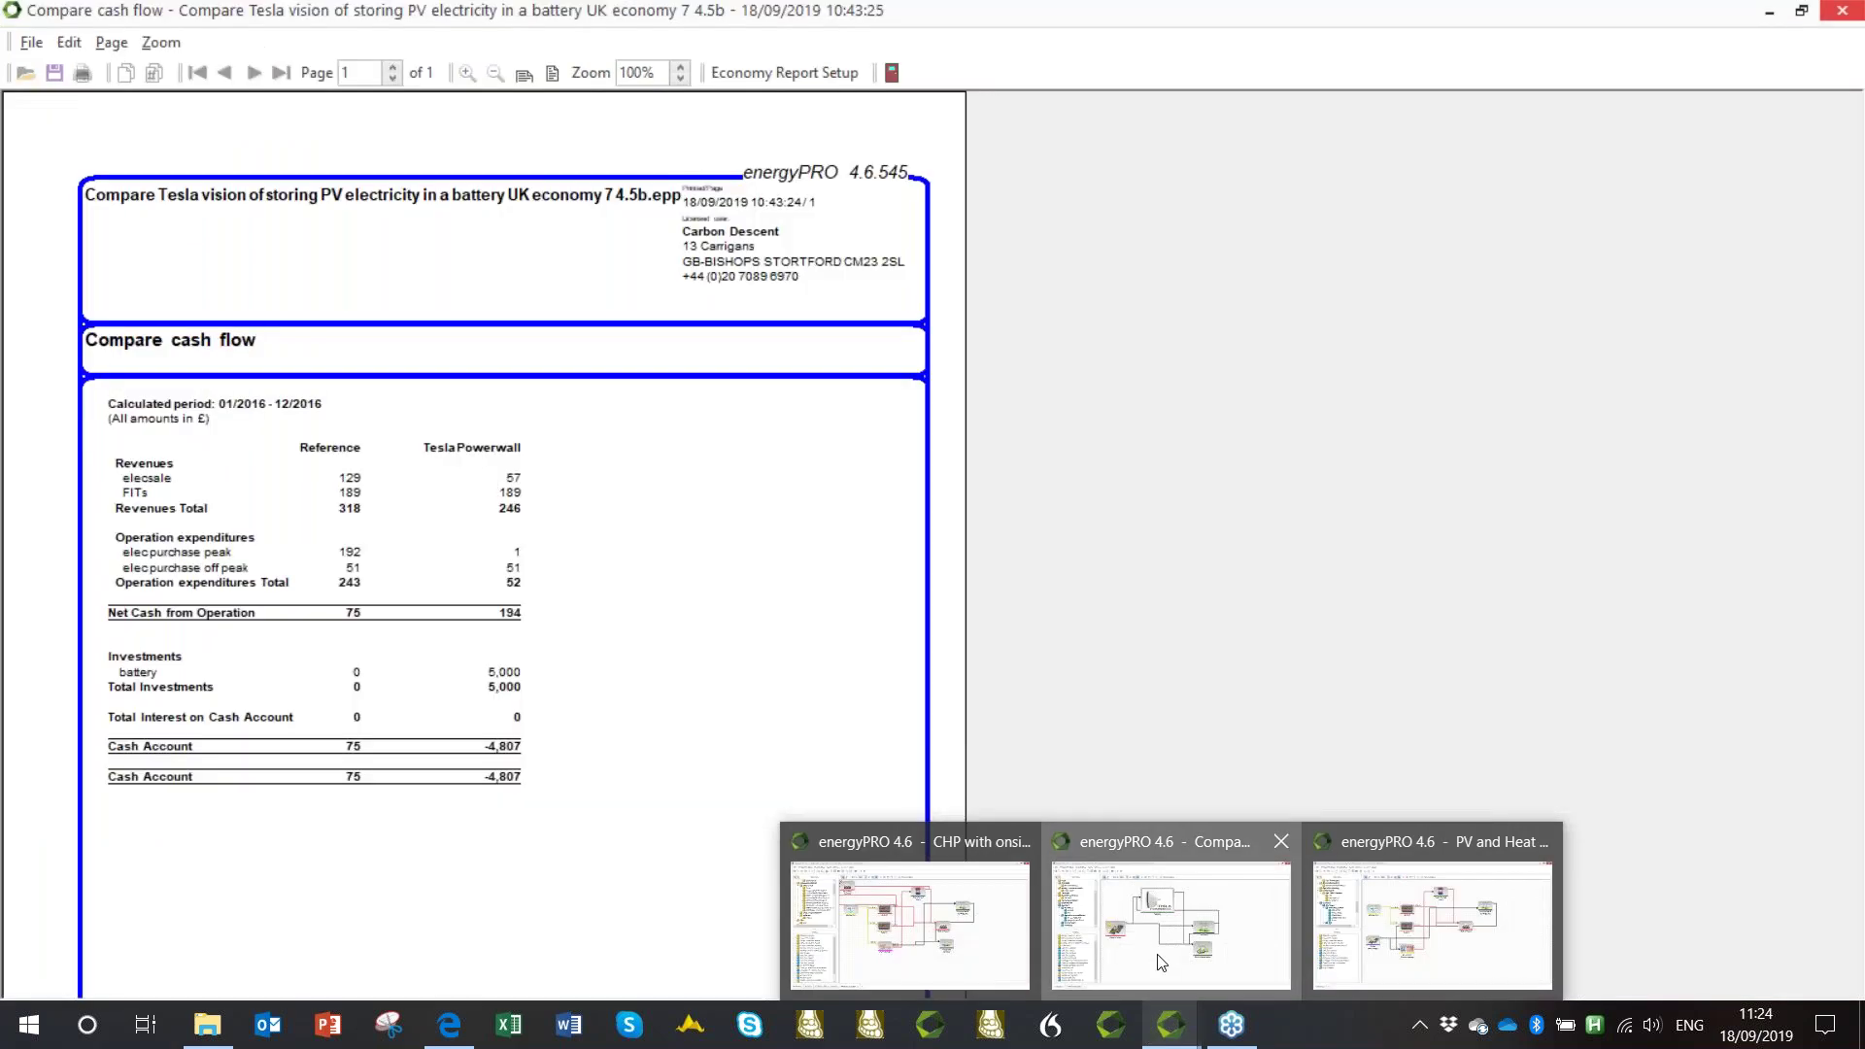
Bring forward the Tesla Powerwall project, move the calculation status aside and select the Photo Voltaic unit.
left_click(1162, 962)
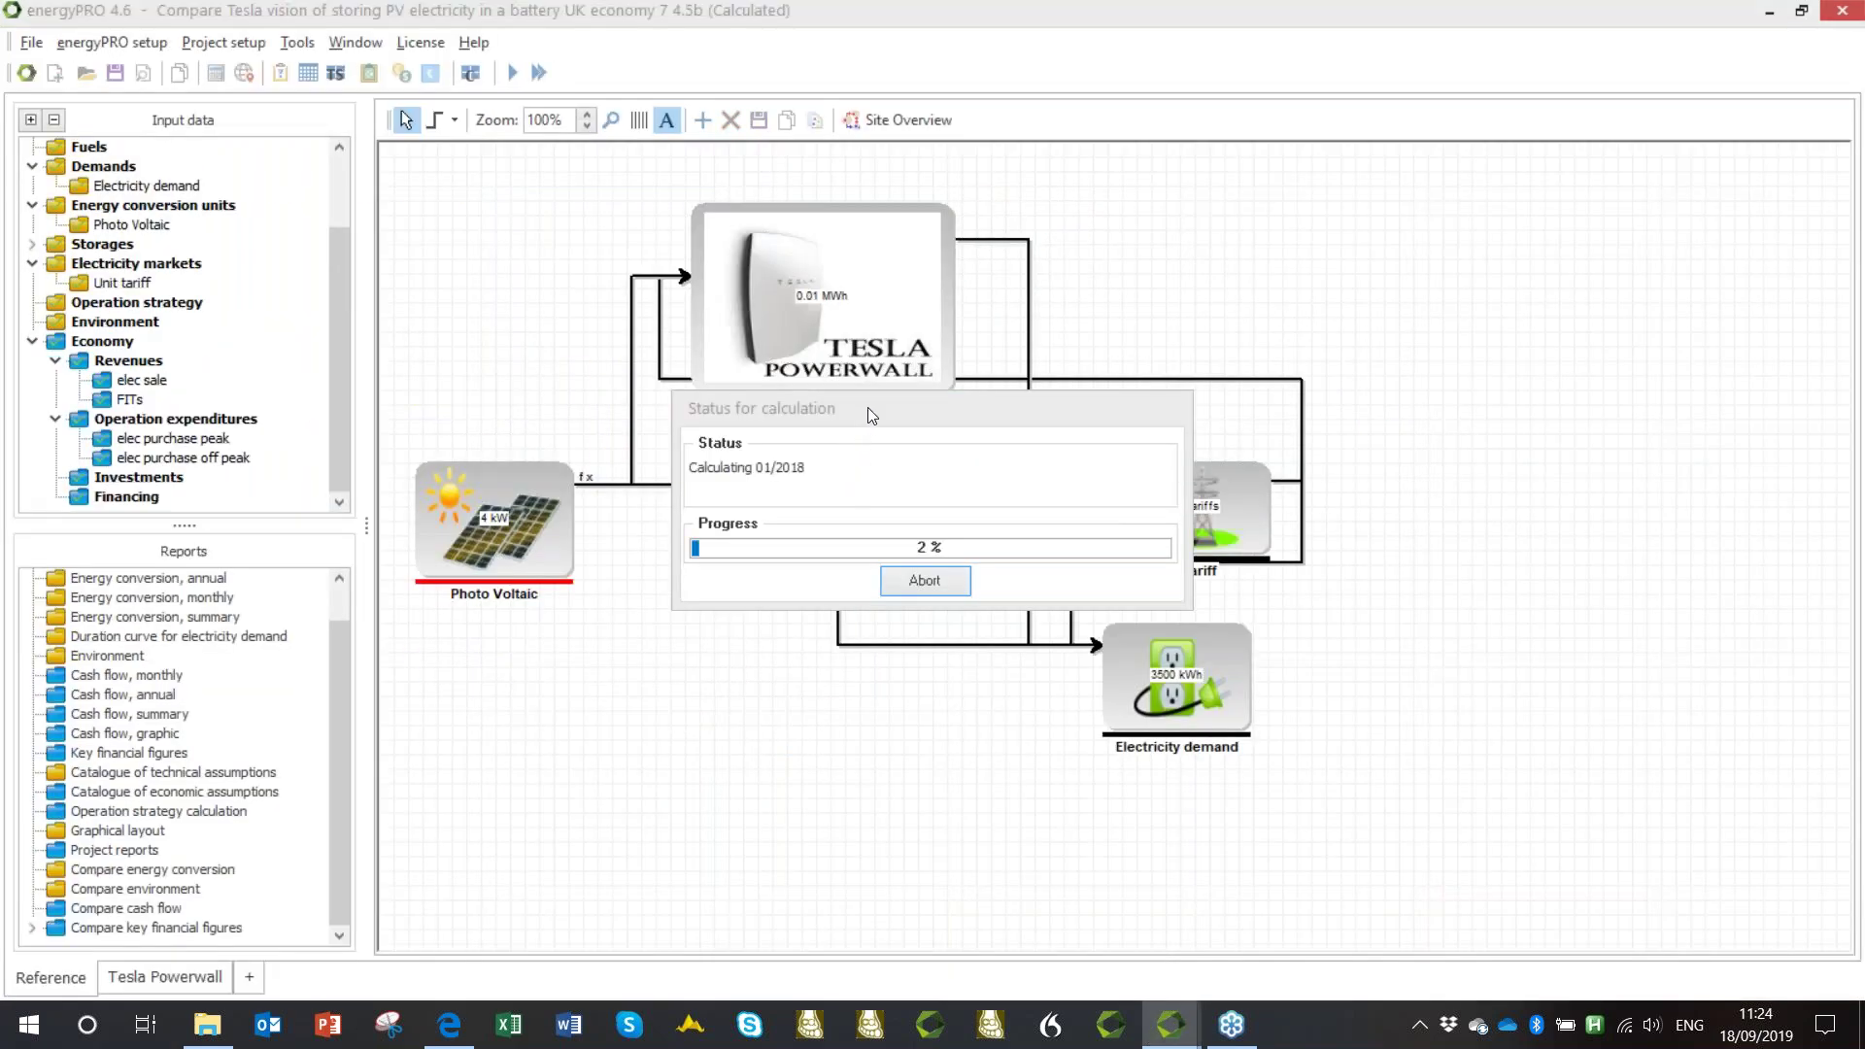
left_click_drag(867, 406, 1366, 957)
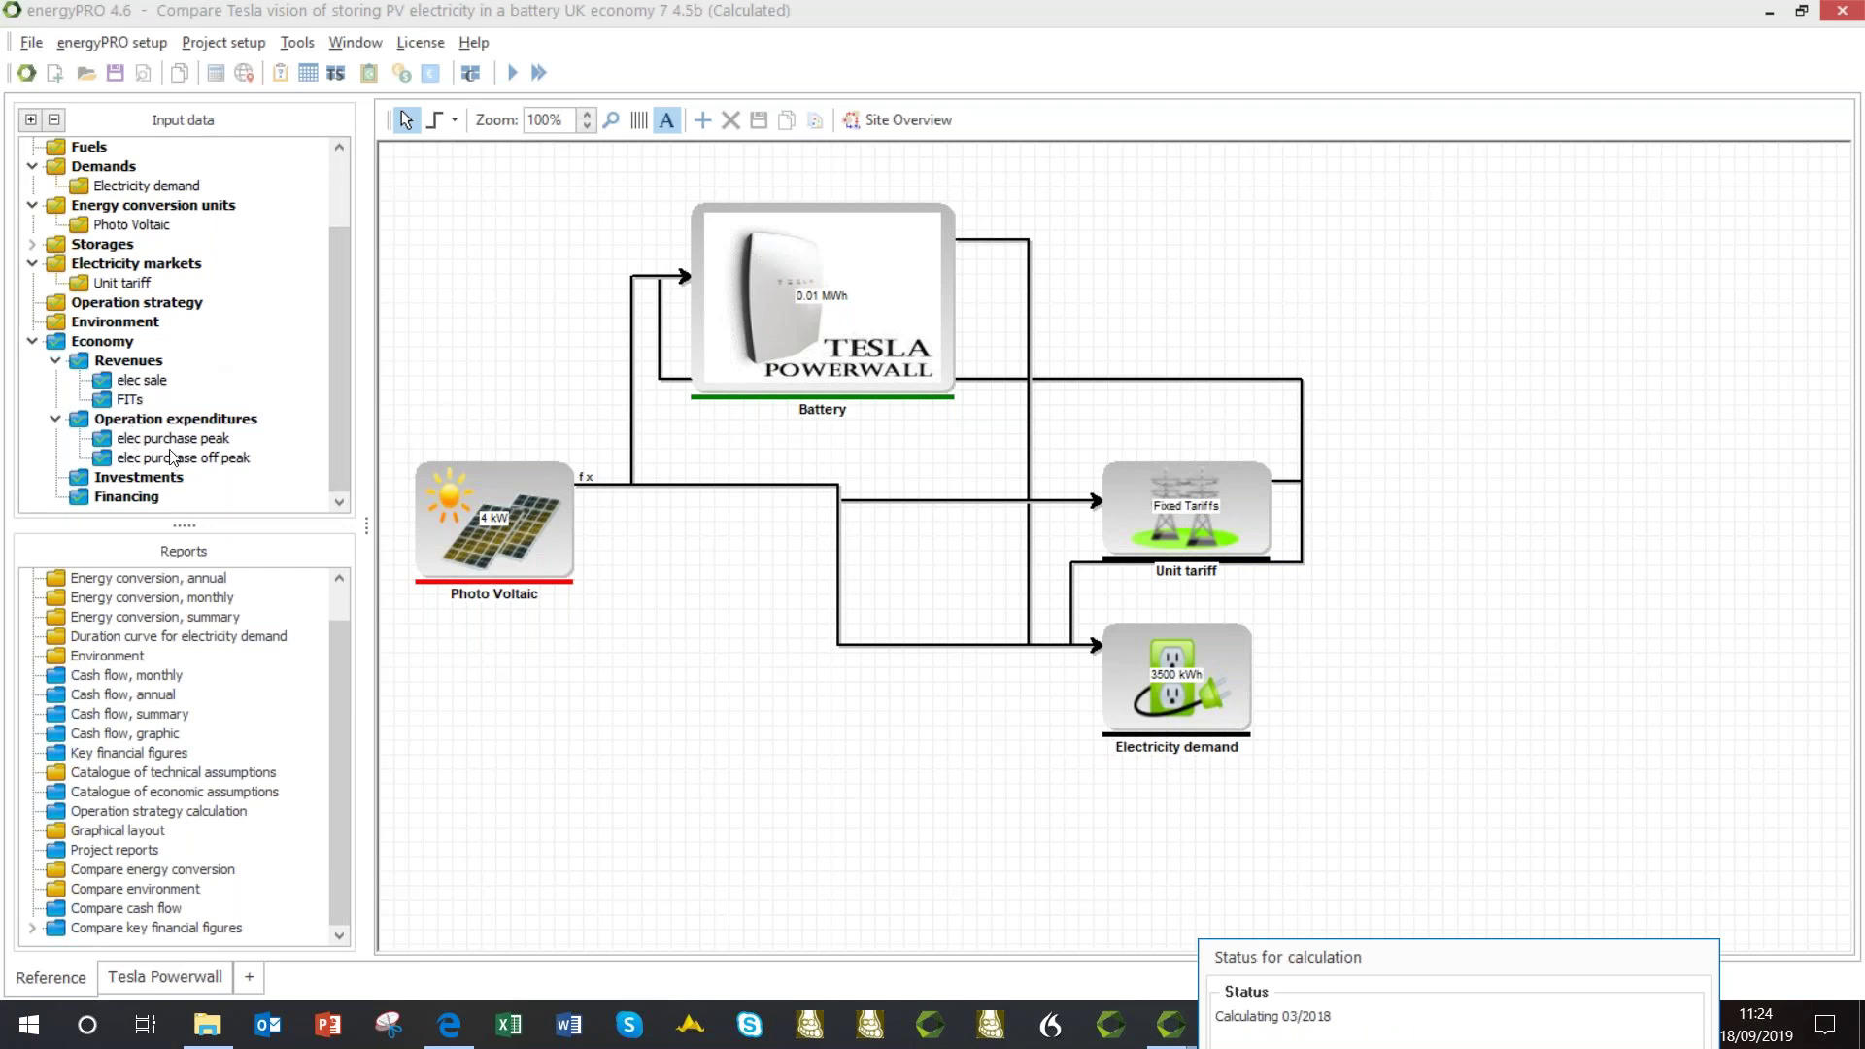
left_click(490, 533)
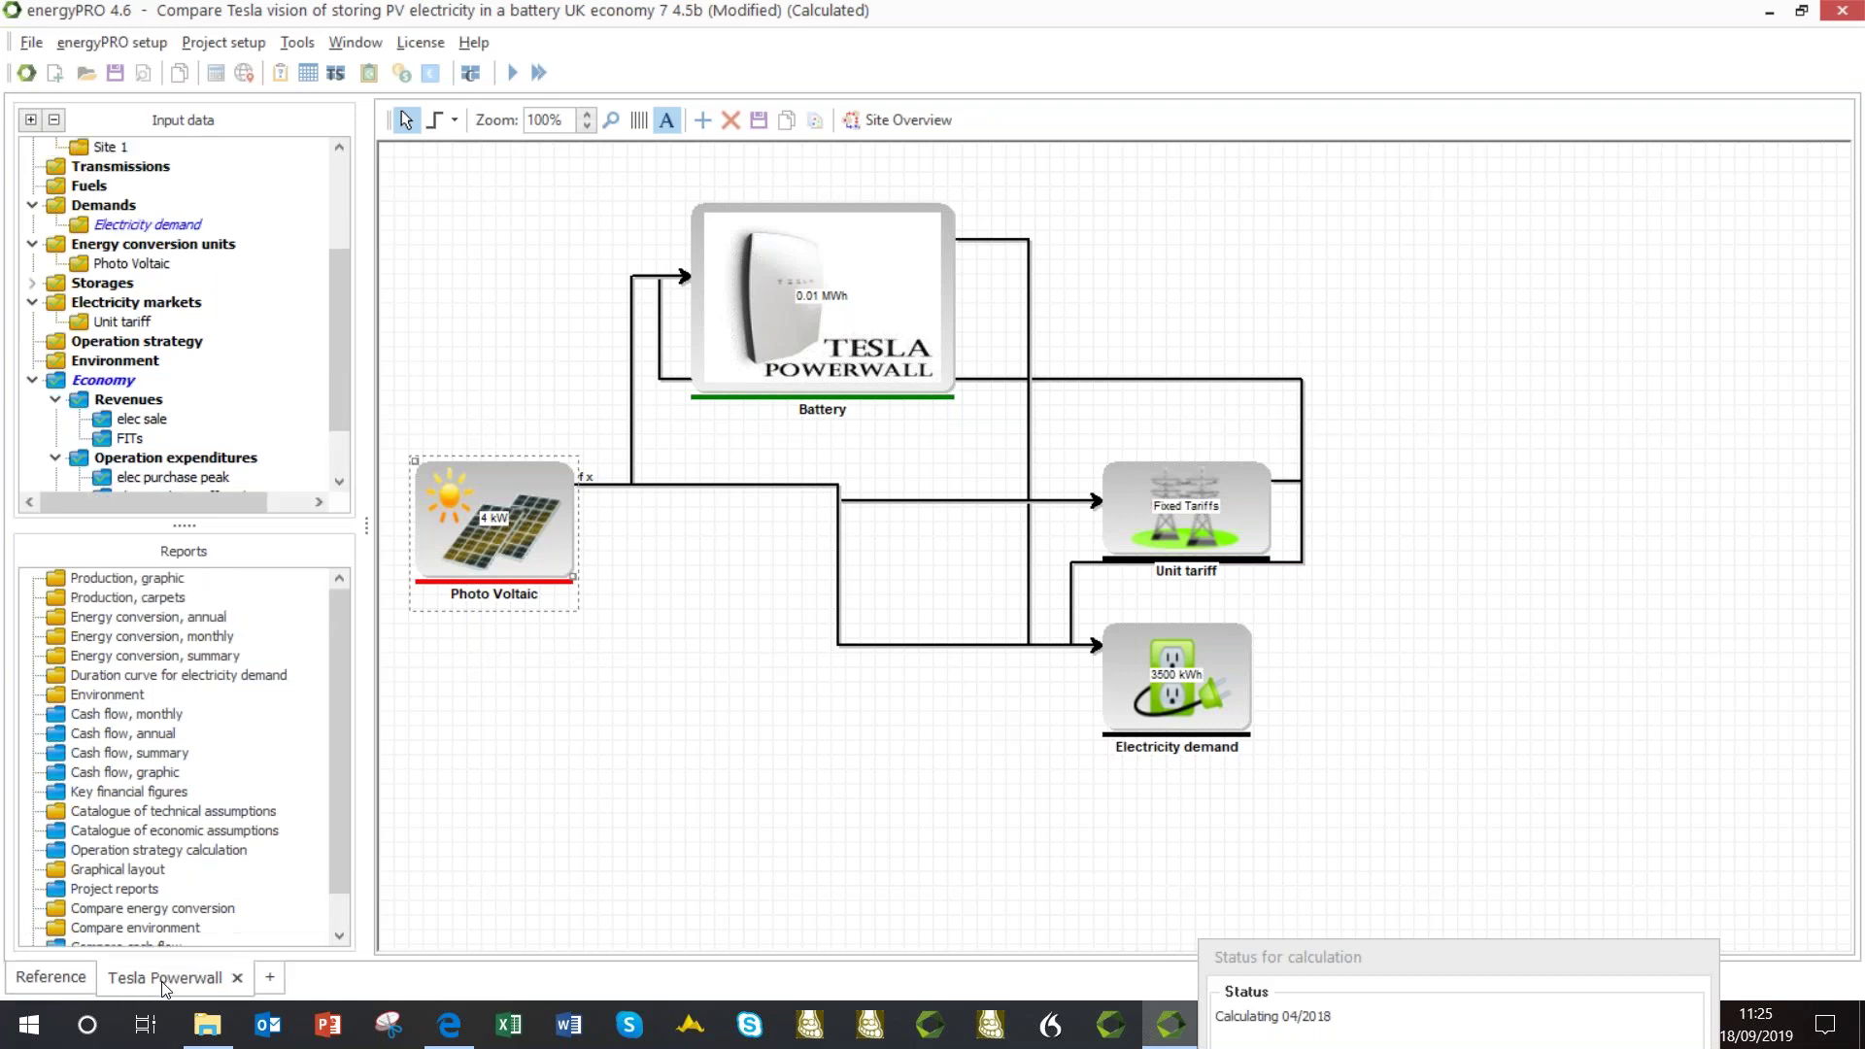
View the Reference alternative, then return to Tesla Powerwall and select its Battery unit.
left_click(62, 985)
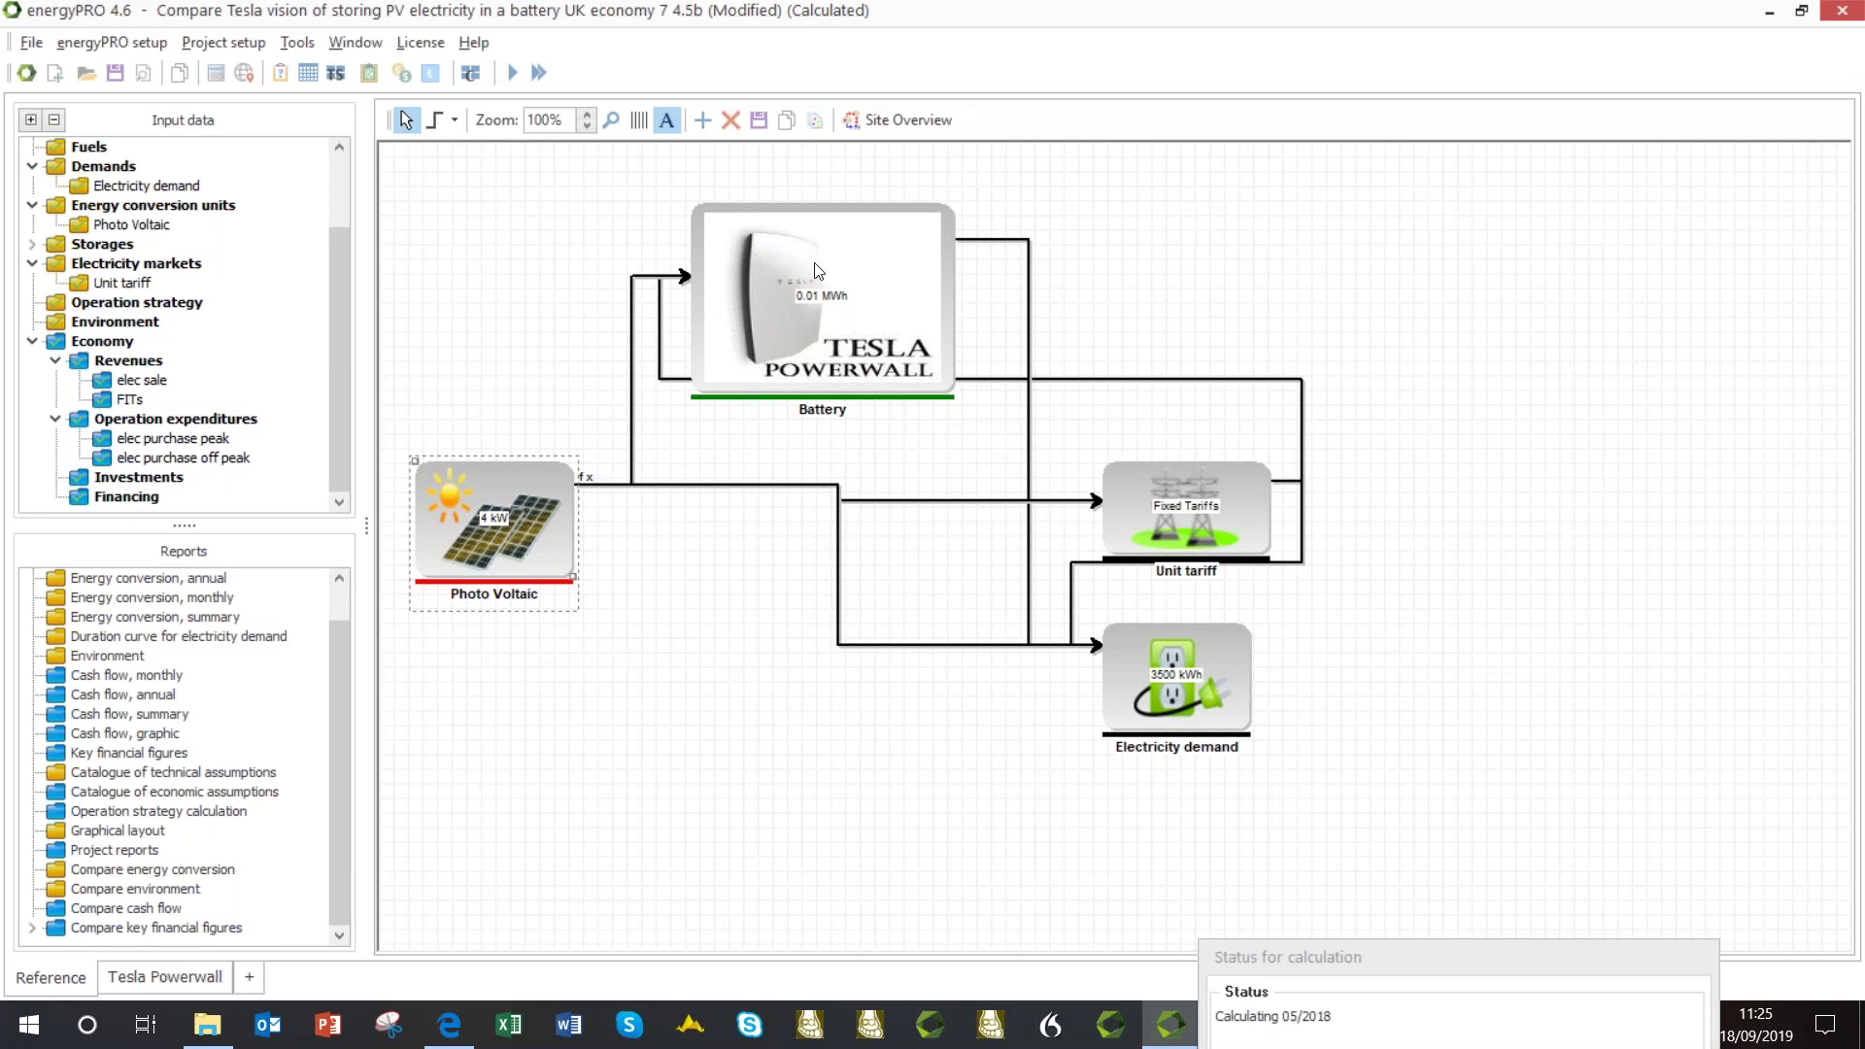
left_click(156, 984)
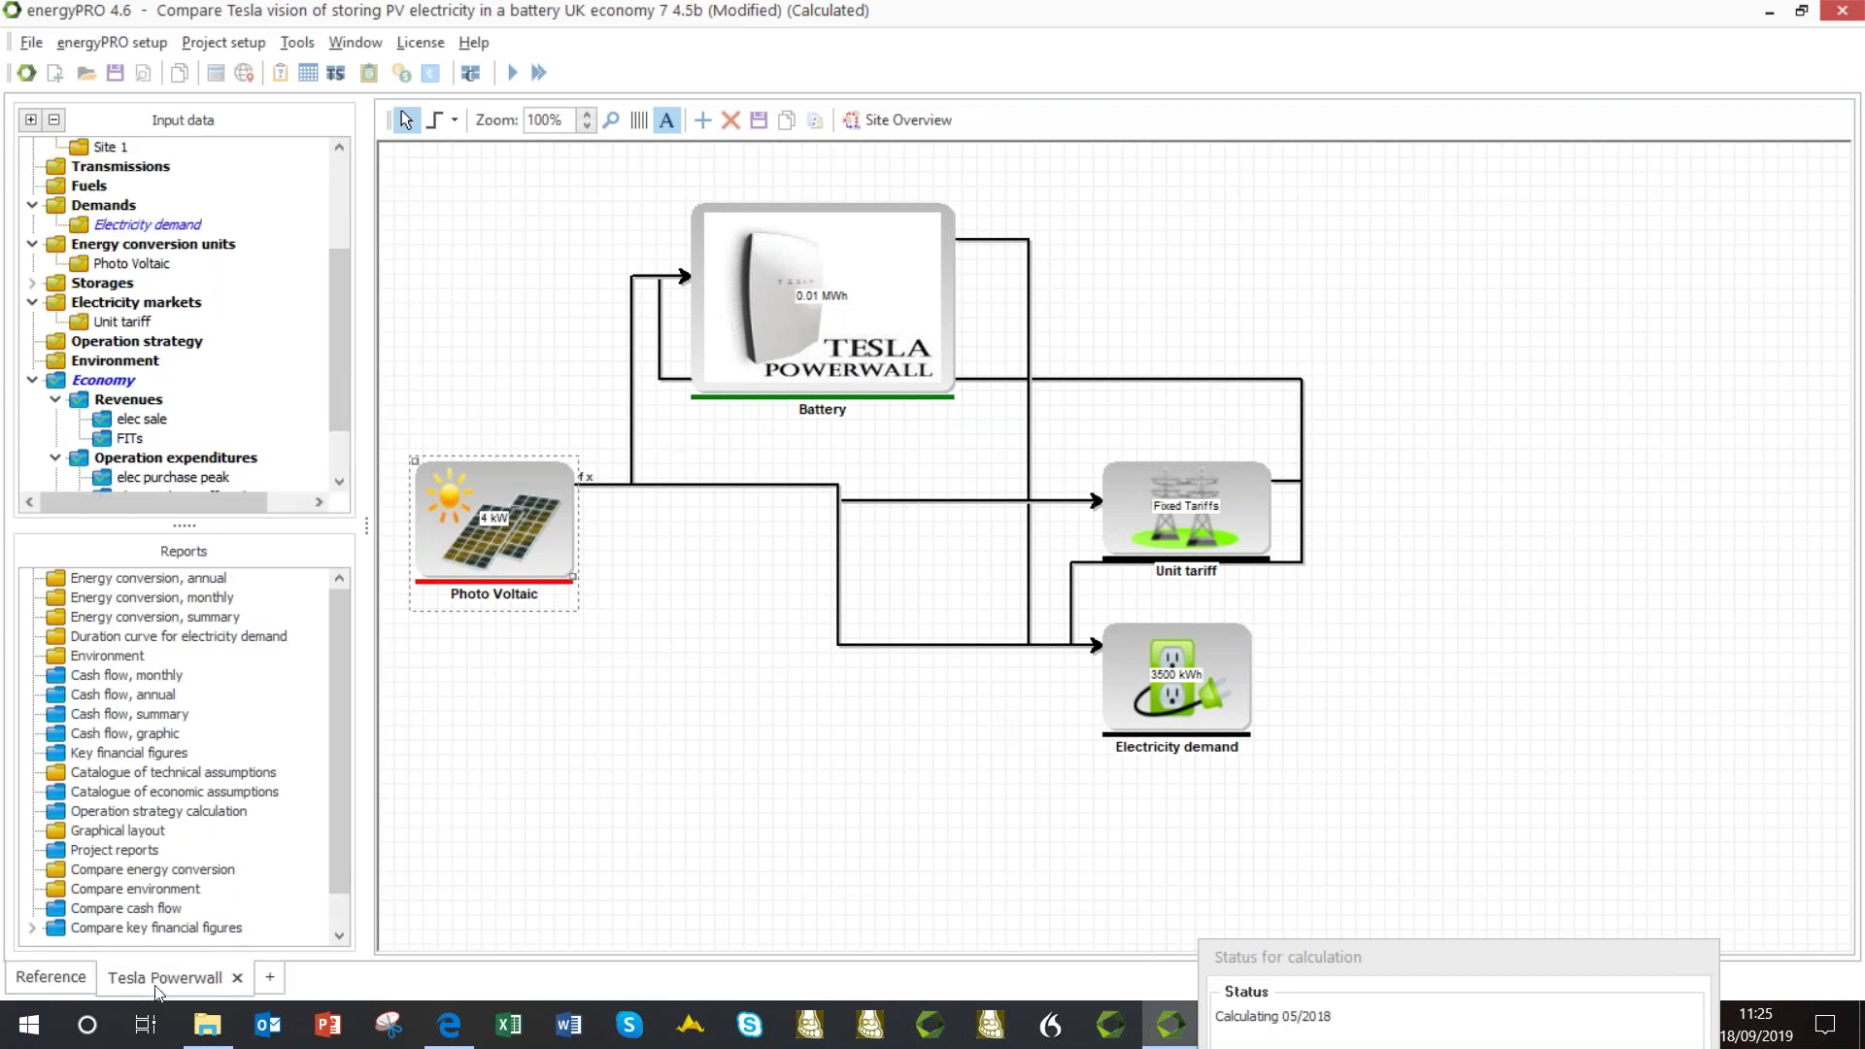
left_click(838, 425)
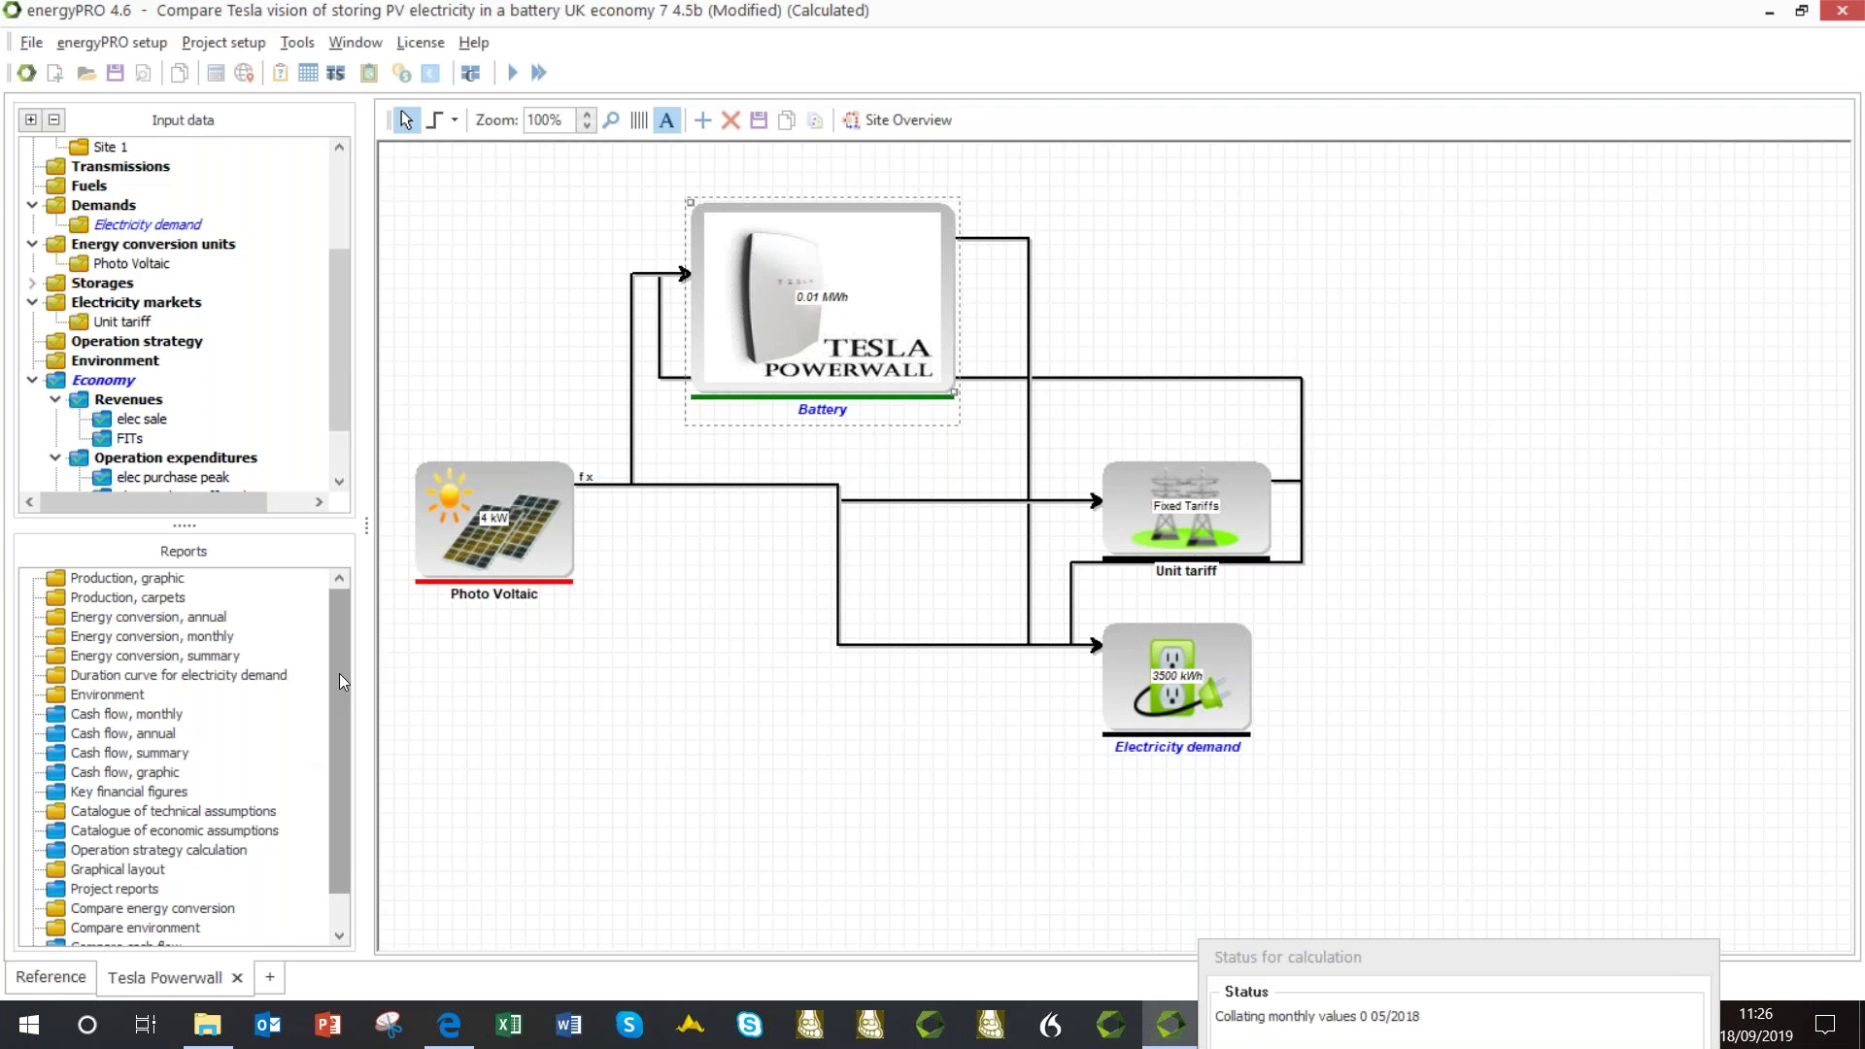
left_click_drag(340, 674, 342, 625)
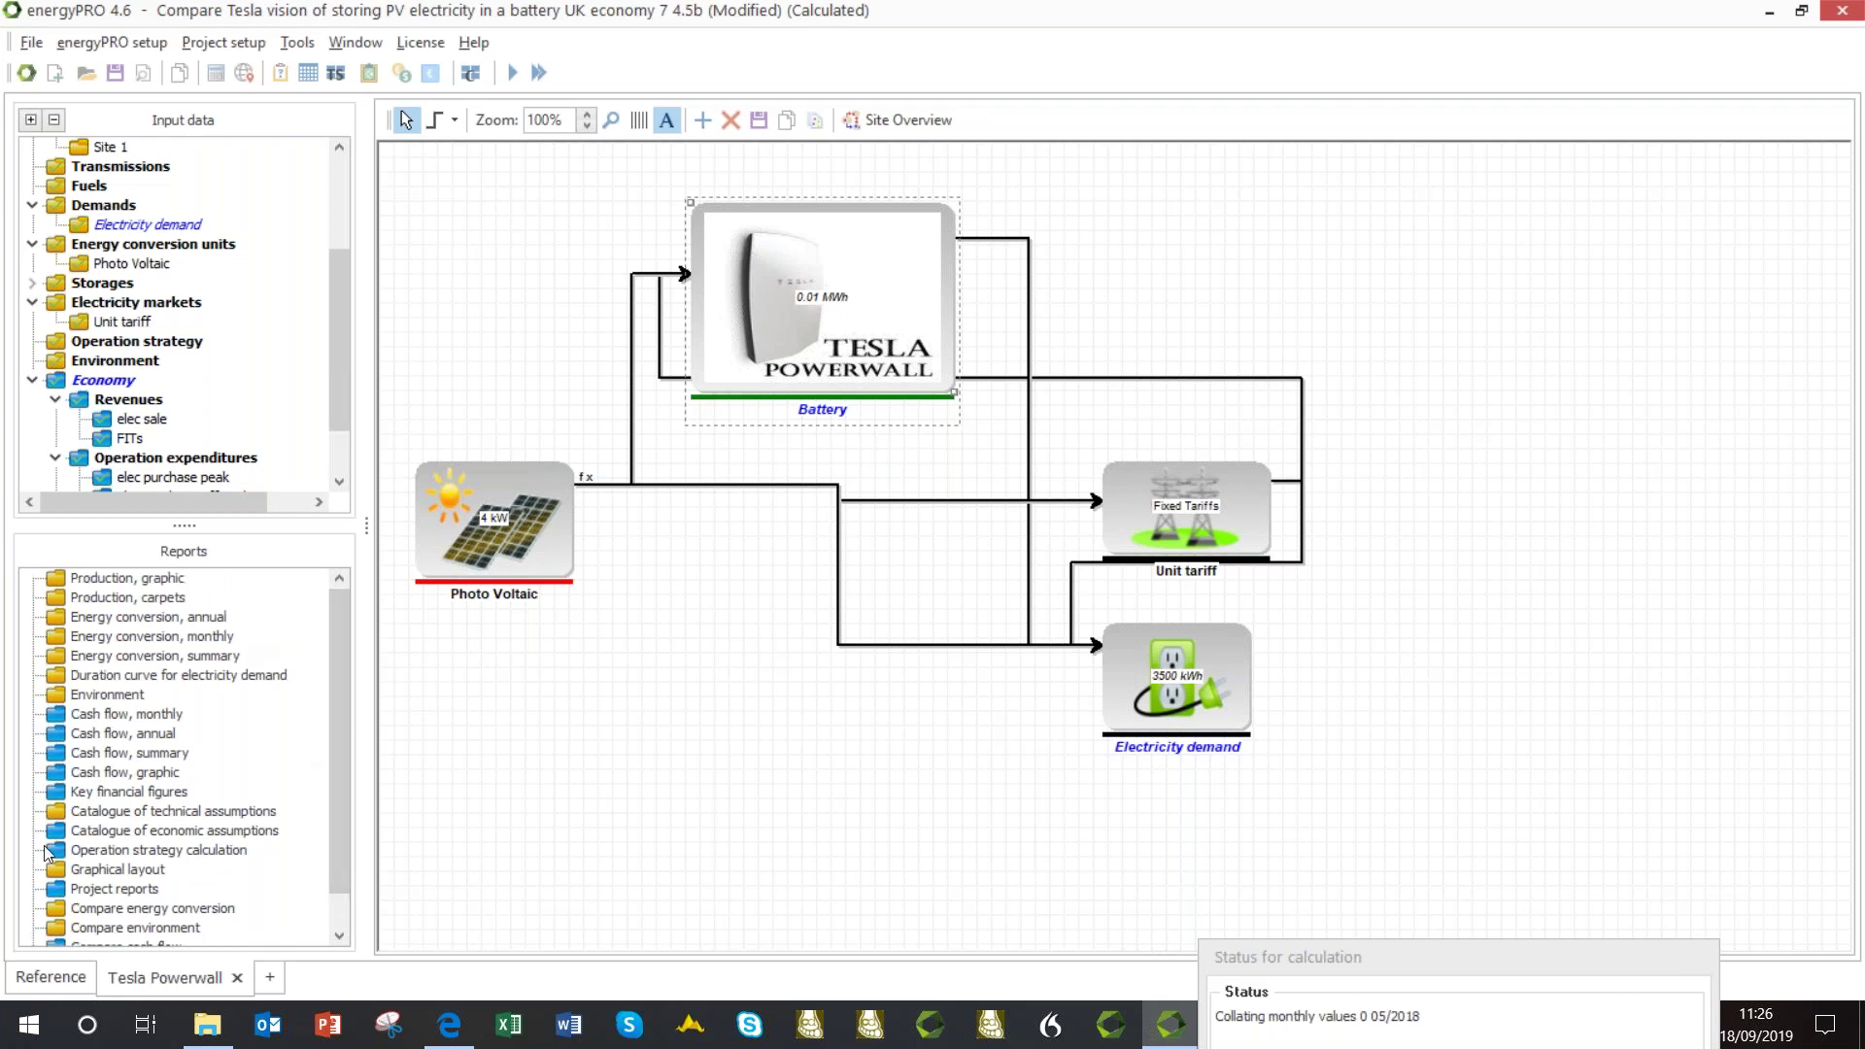
Switch back to the Reference alternative and open its Production, graphic report.
left_click(51, 978)
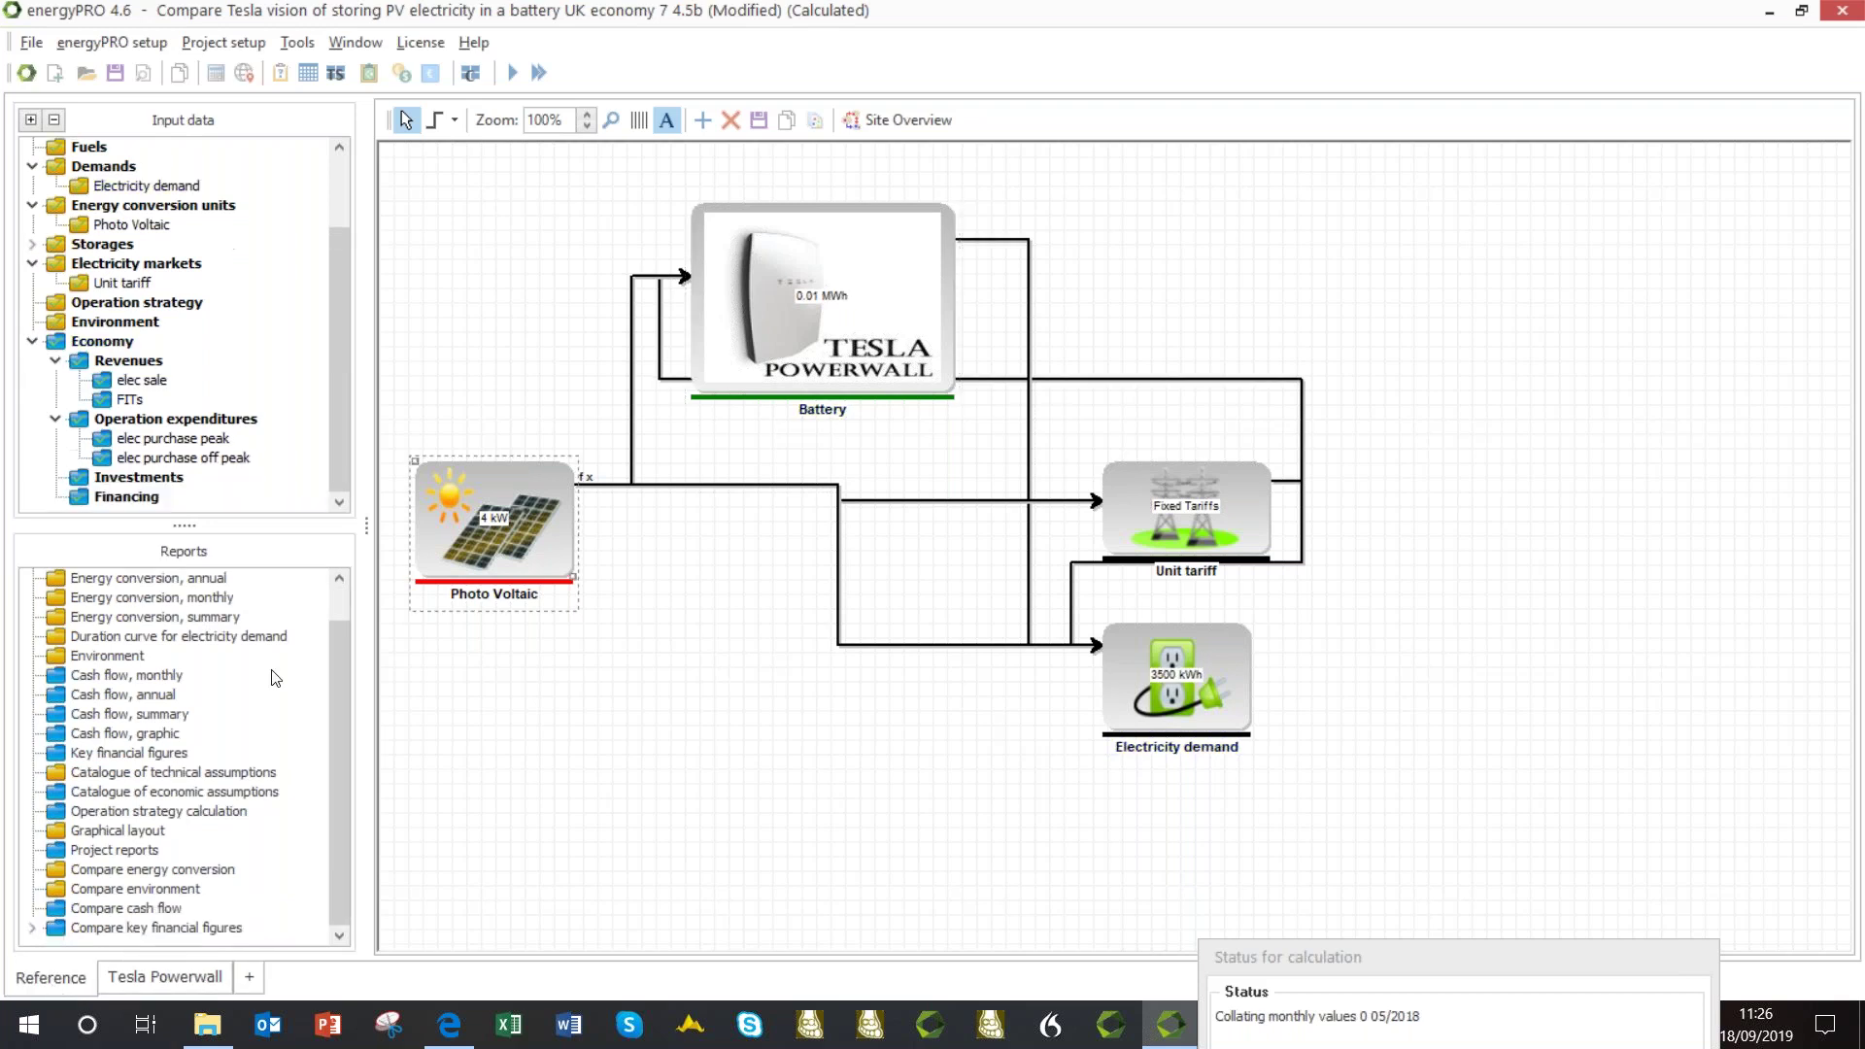
left_click_drag(333, 682, 336, 632)
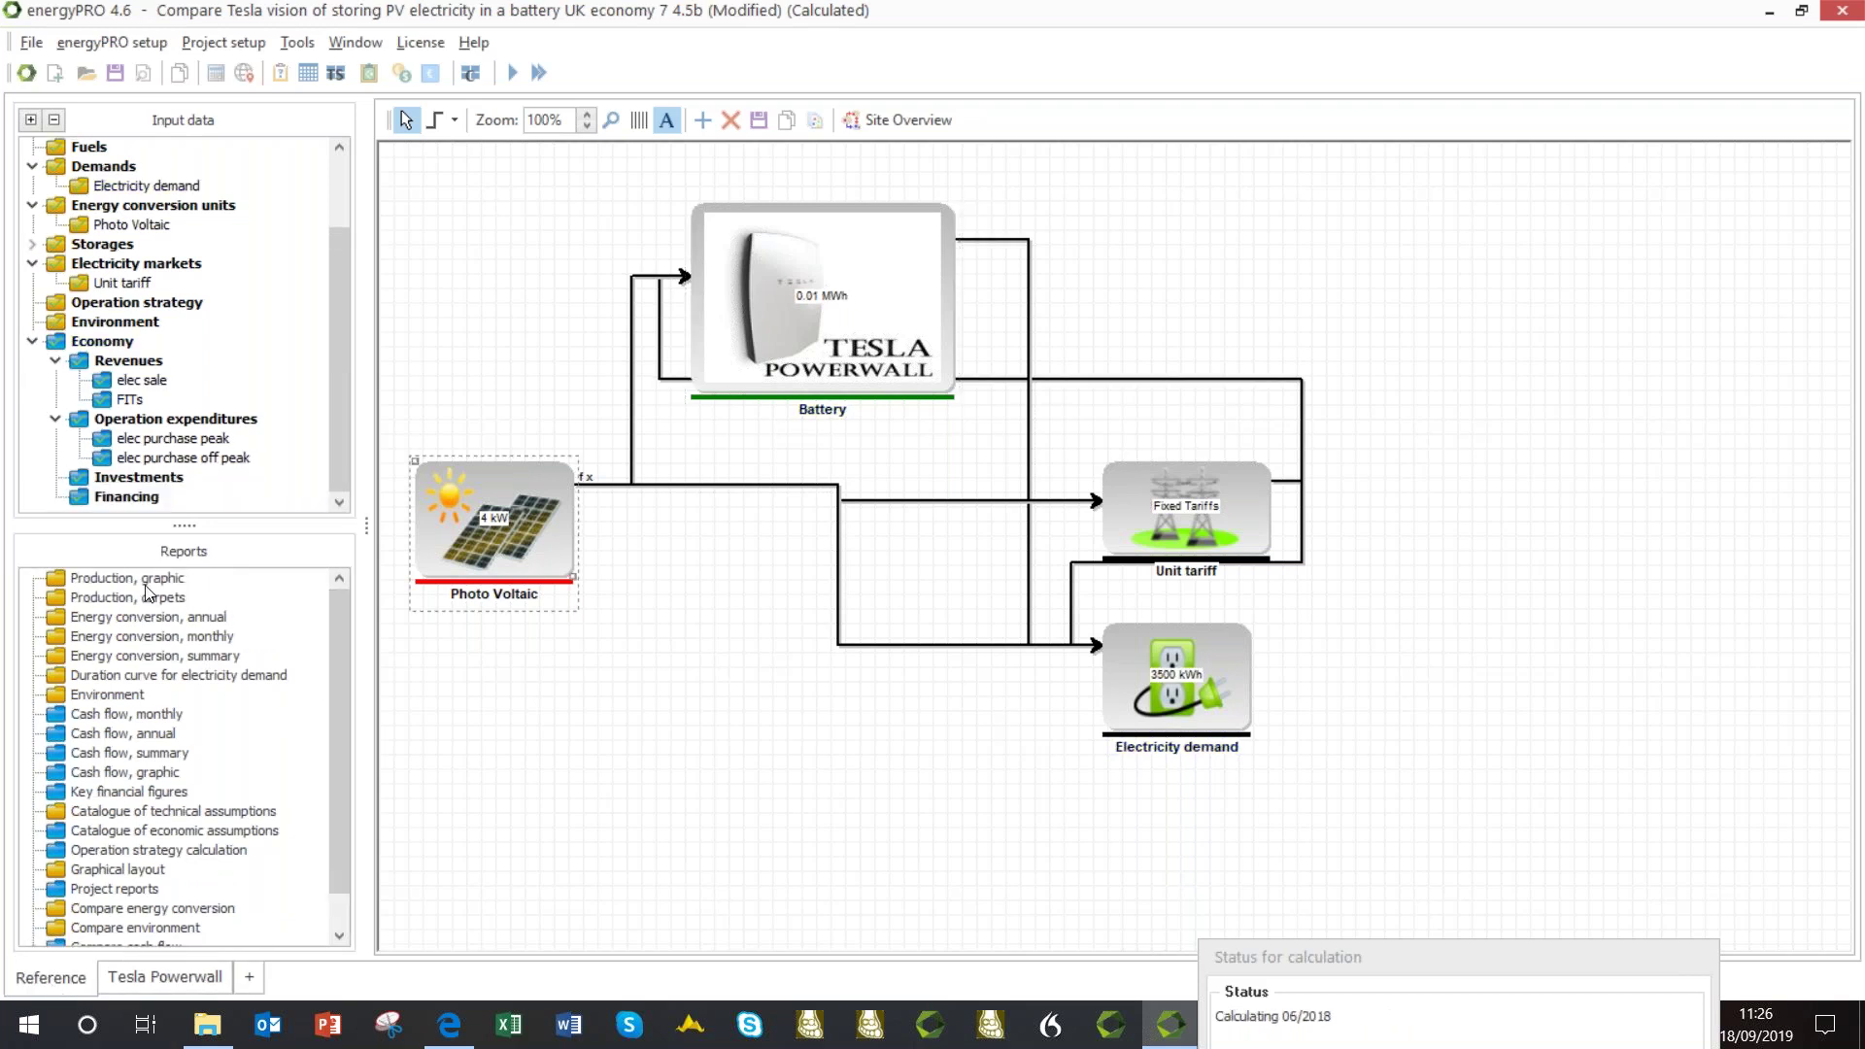
double_click(146, 581)
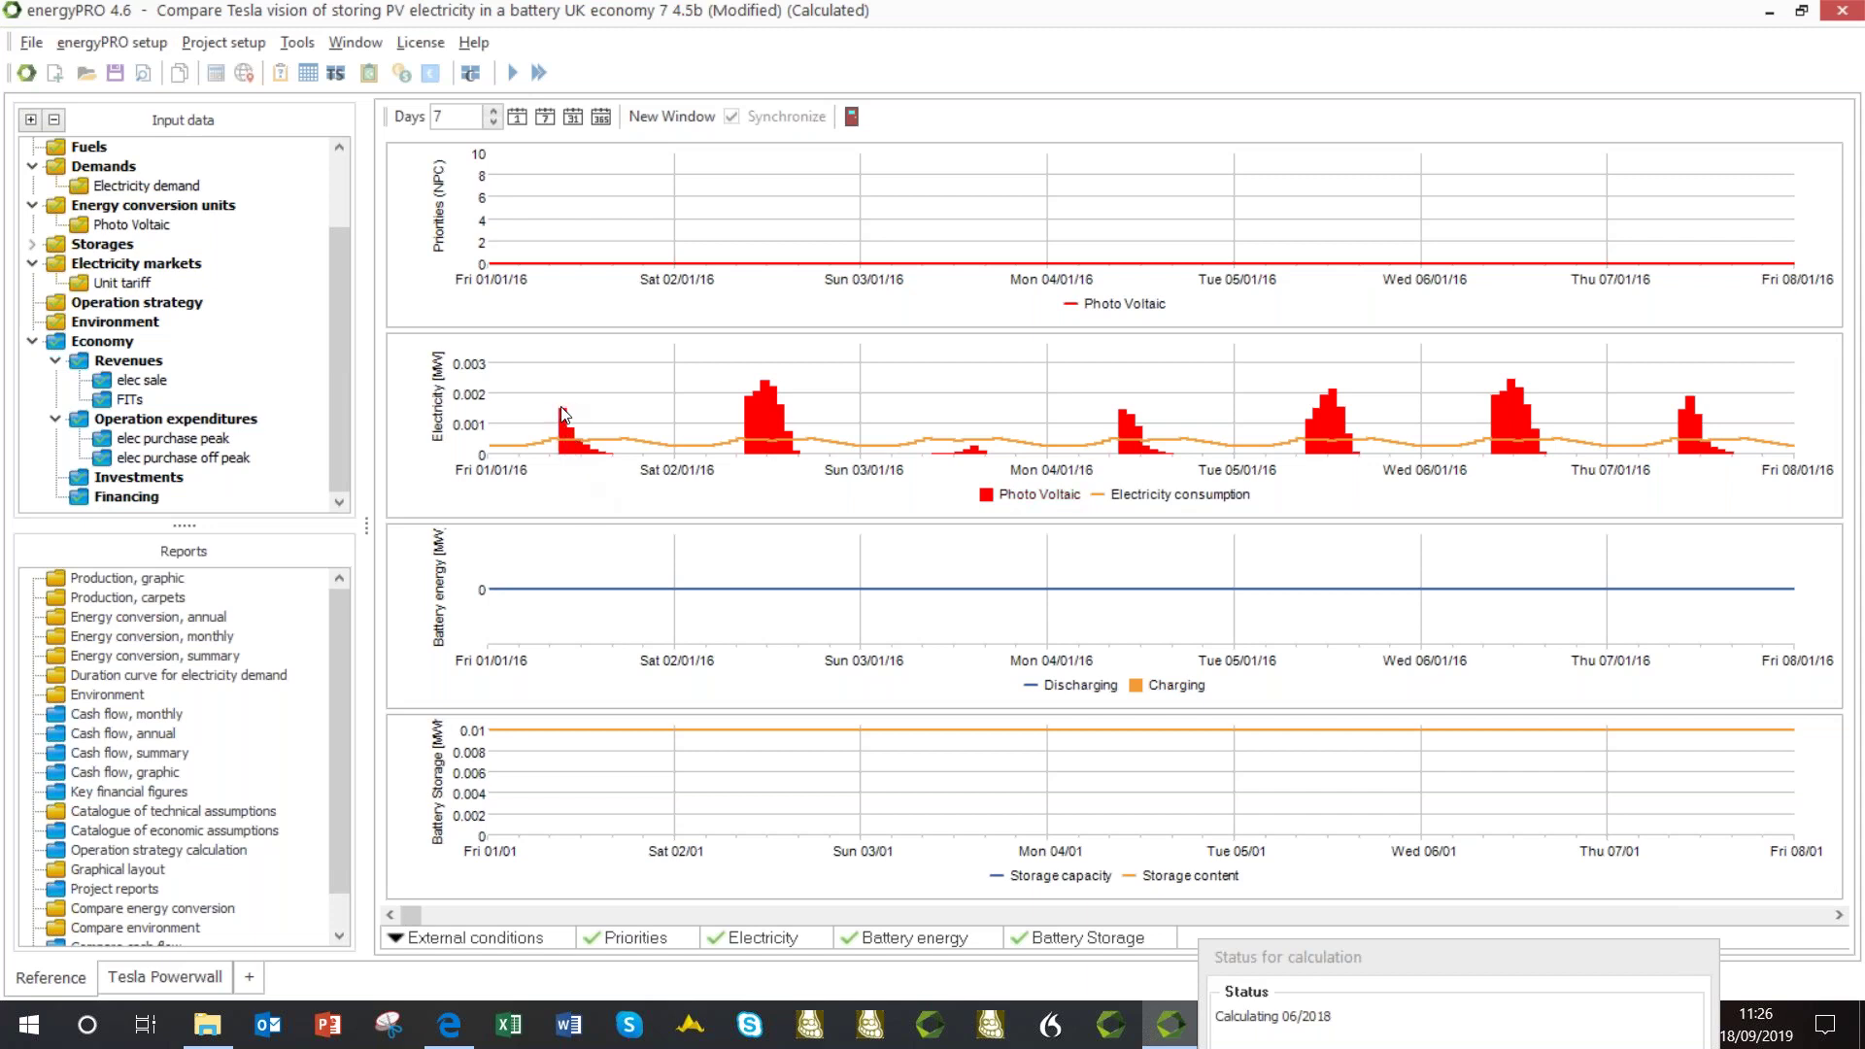
Scroll the production graphic to a late-March week to view the PV output peaks.
mouse_move(567, 417)
left_click_drag(418, 922, 772, 886)
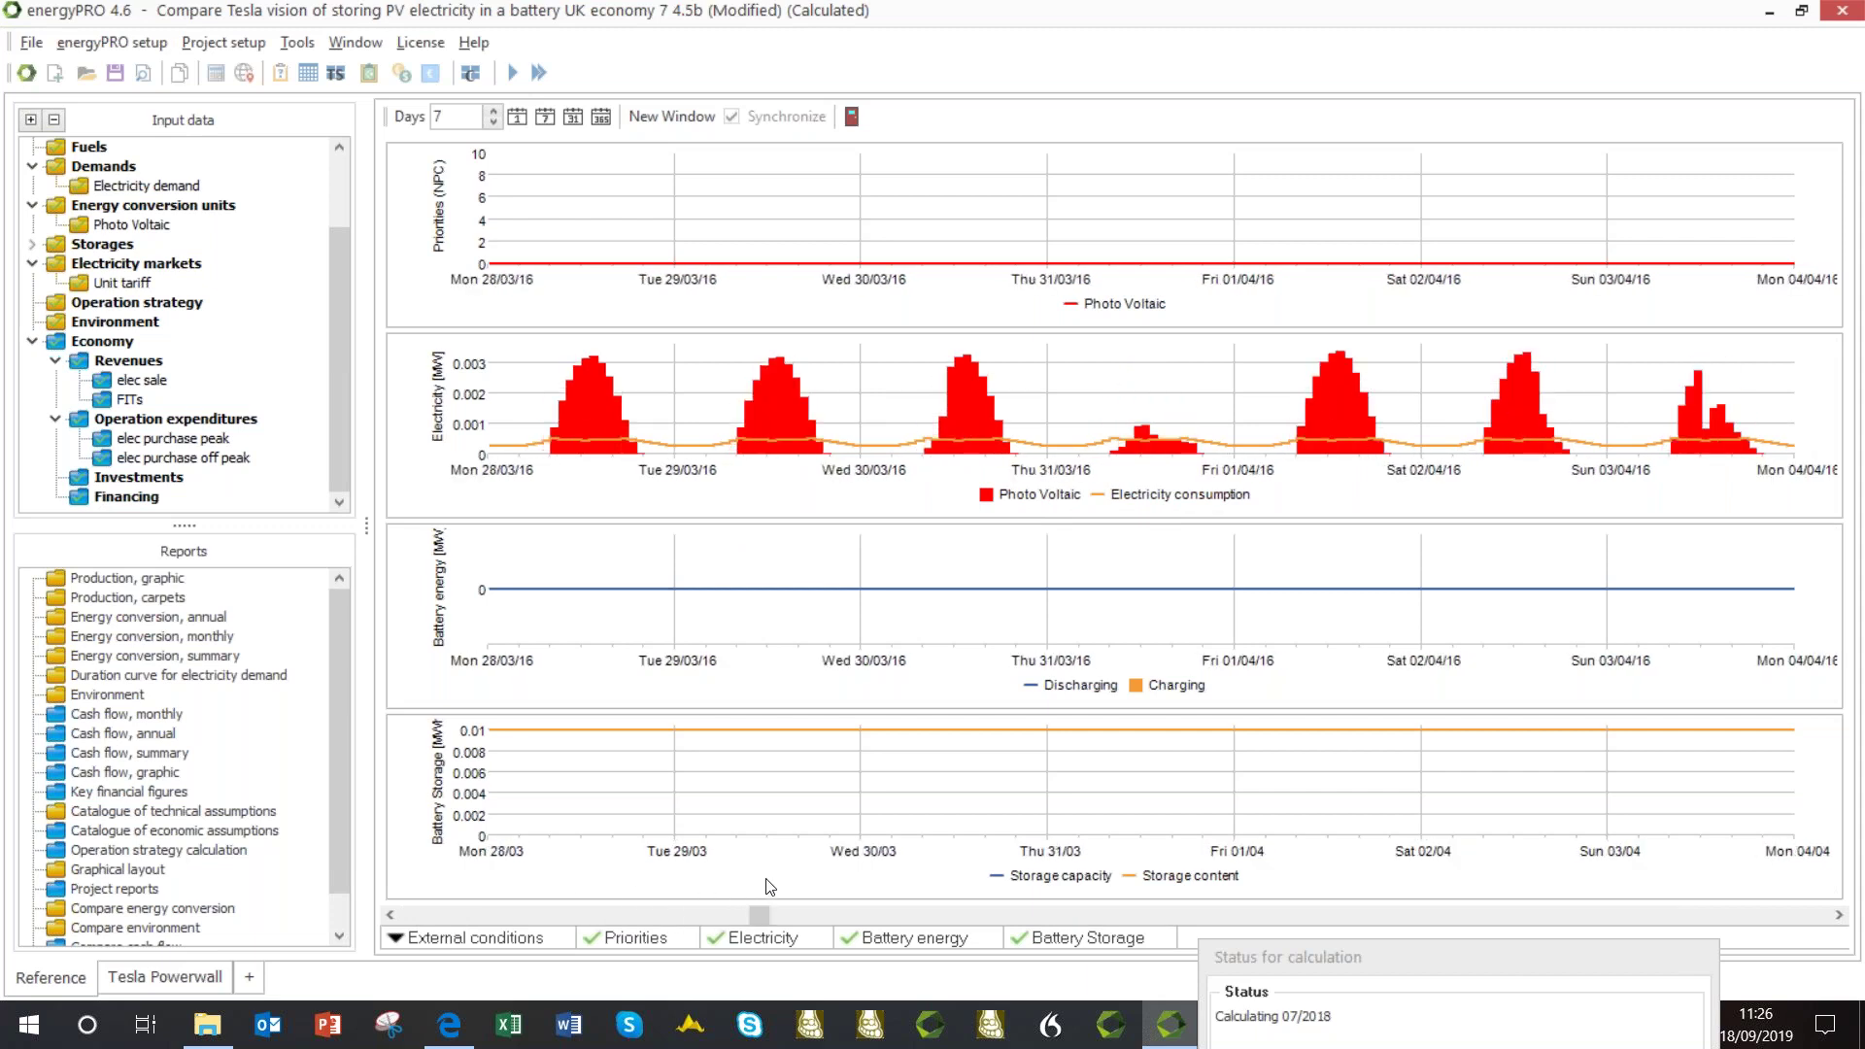
mouse_move(776, 392)
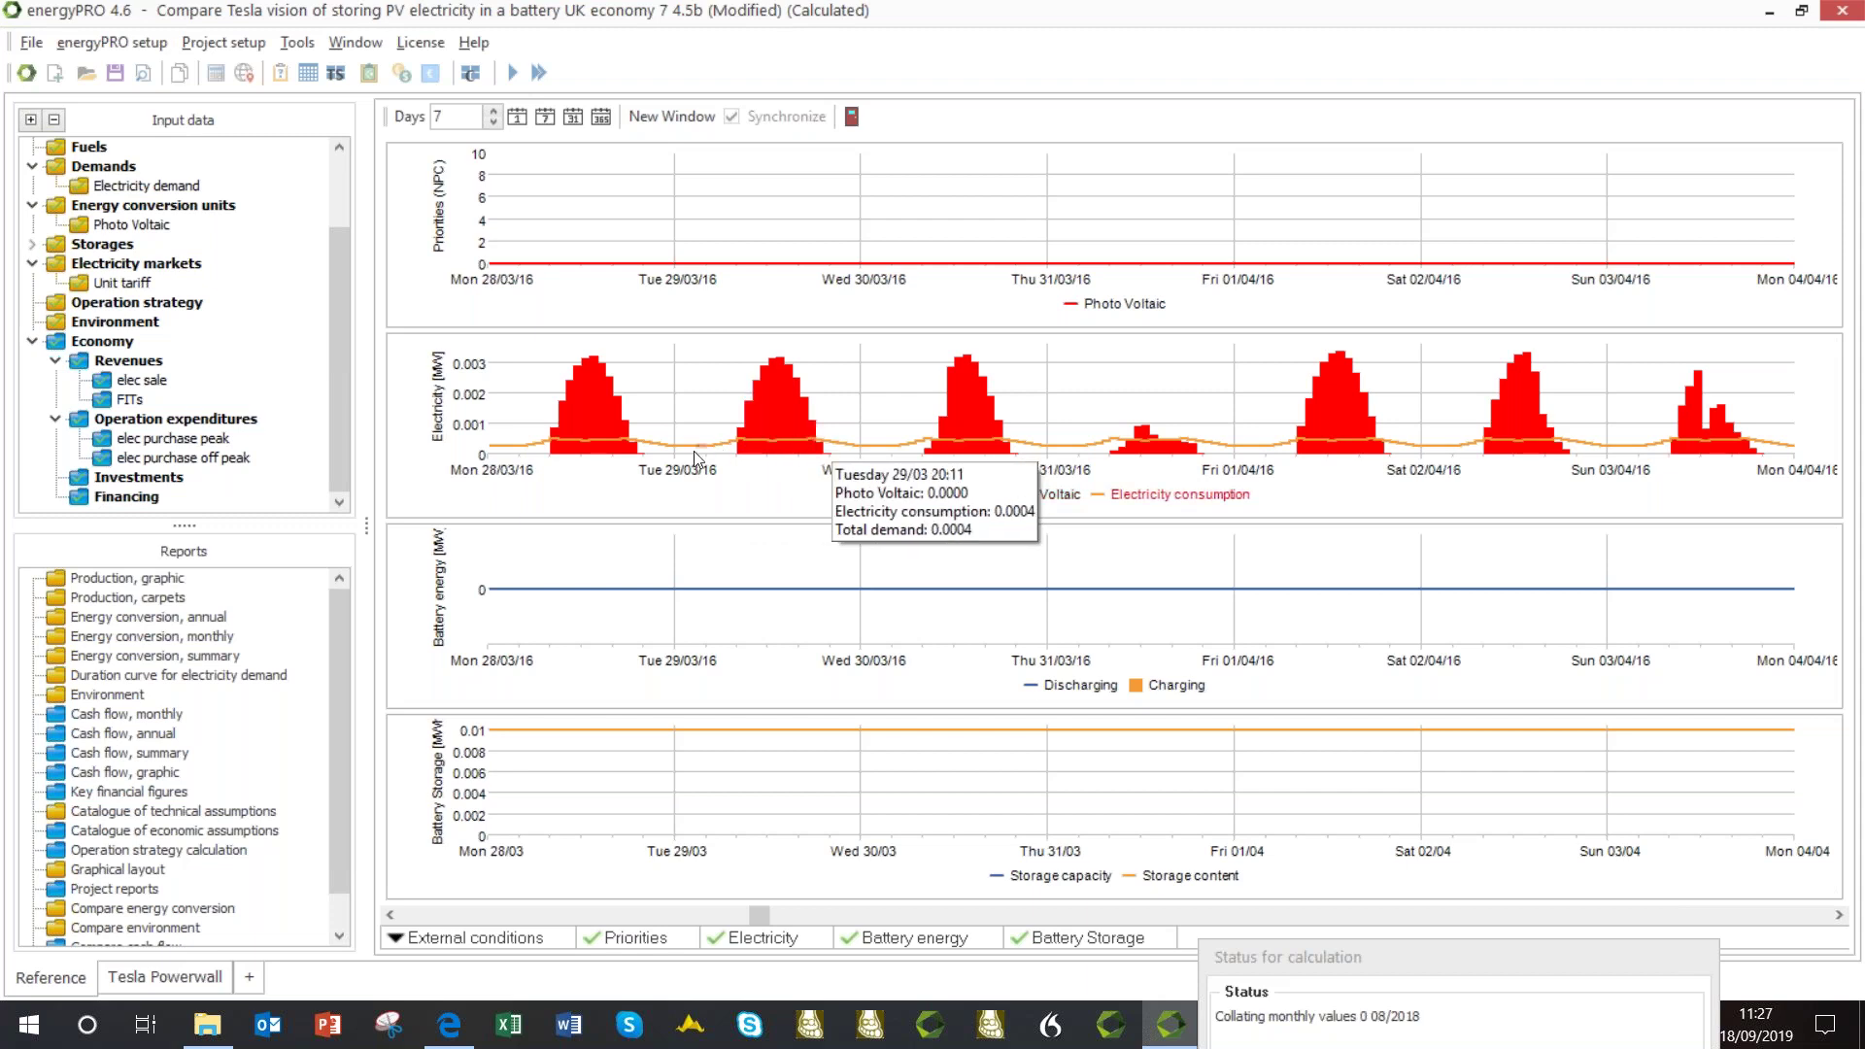
Show Tesla Powerwall production graphs and read battery charging and storage content values for early January.
left_click(163, 982)
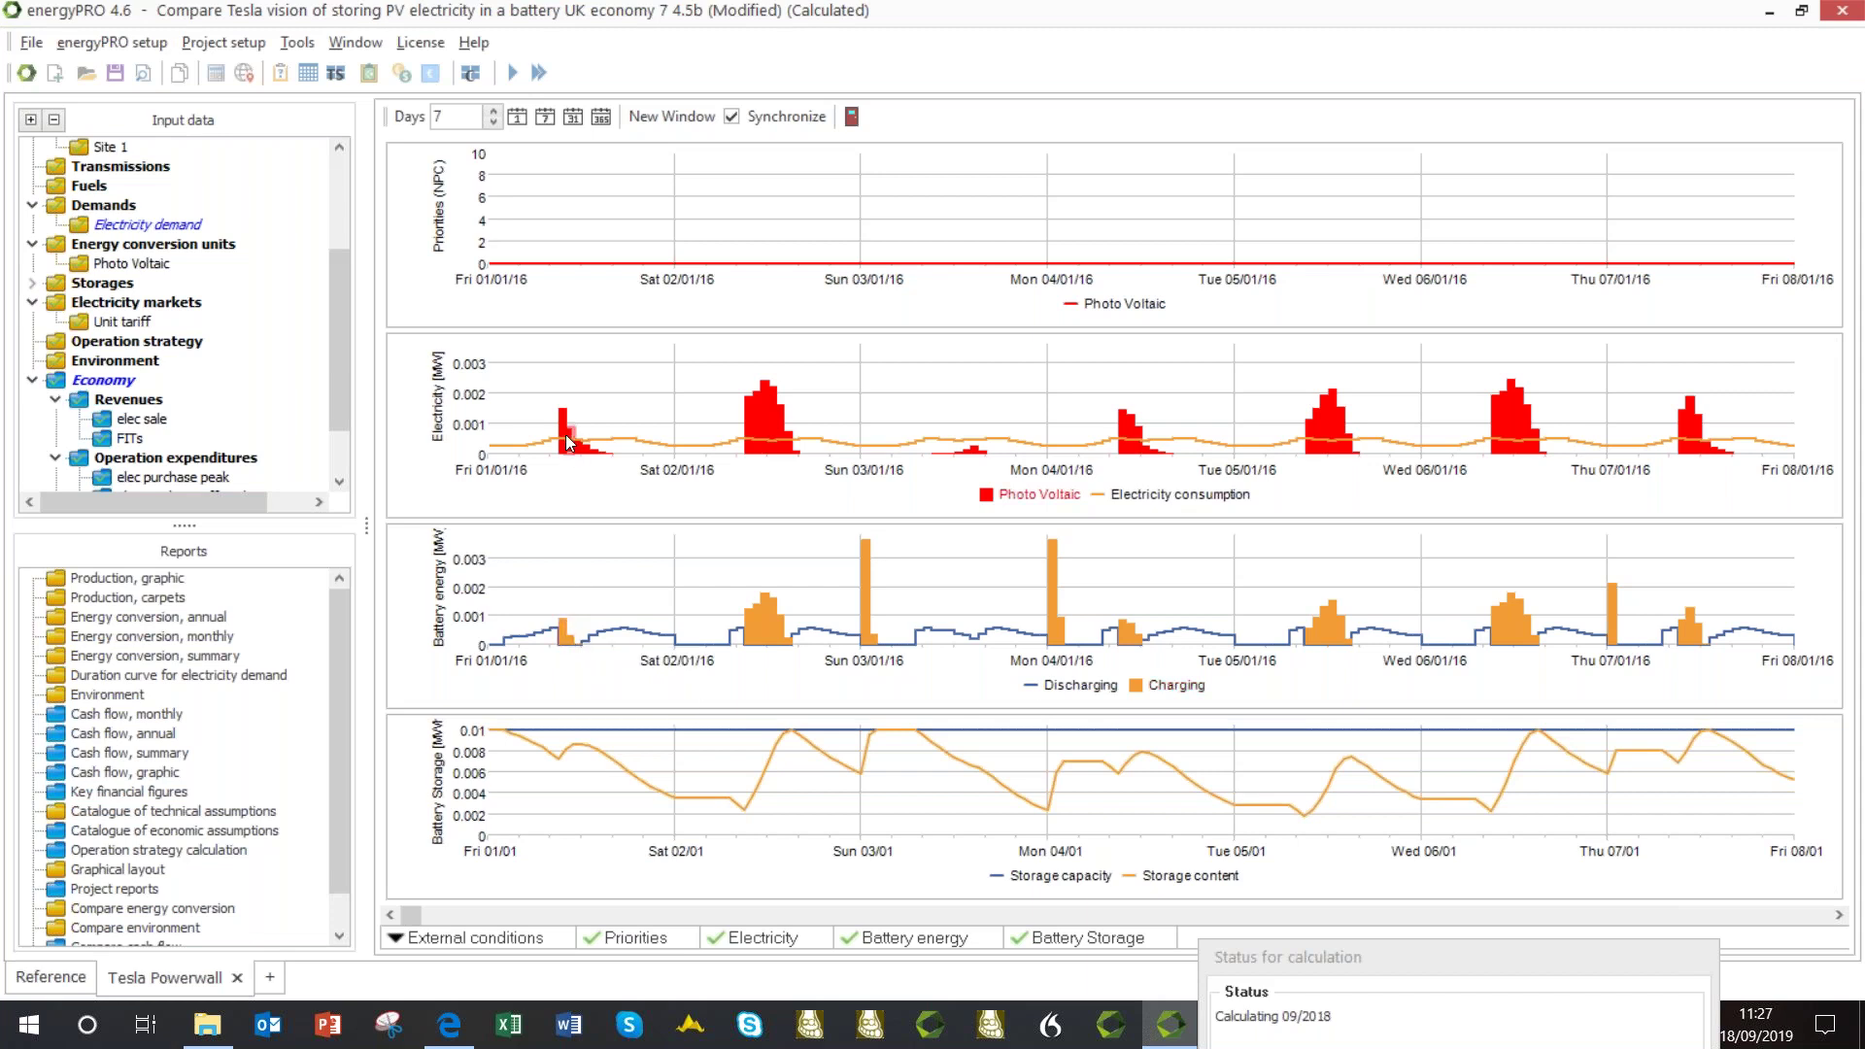
mouse_move(573, 436)
mouse_move(567, 641)
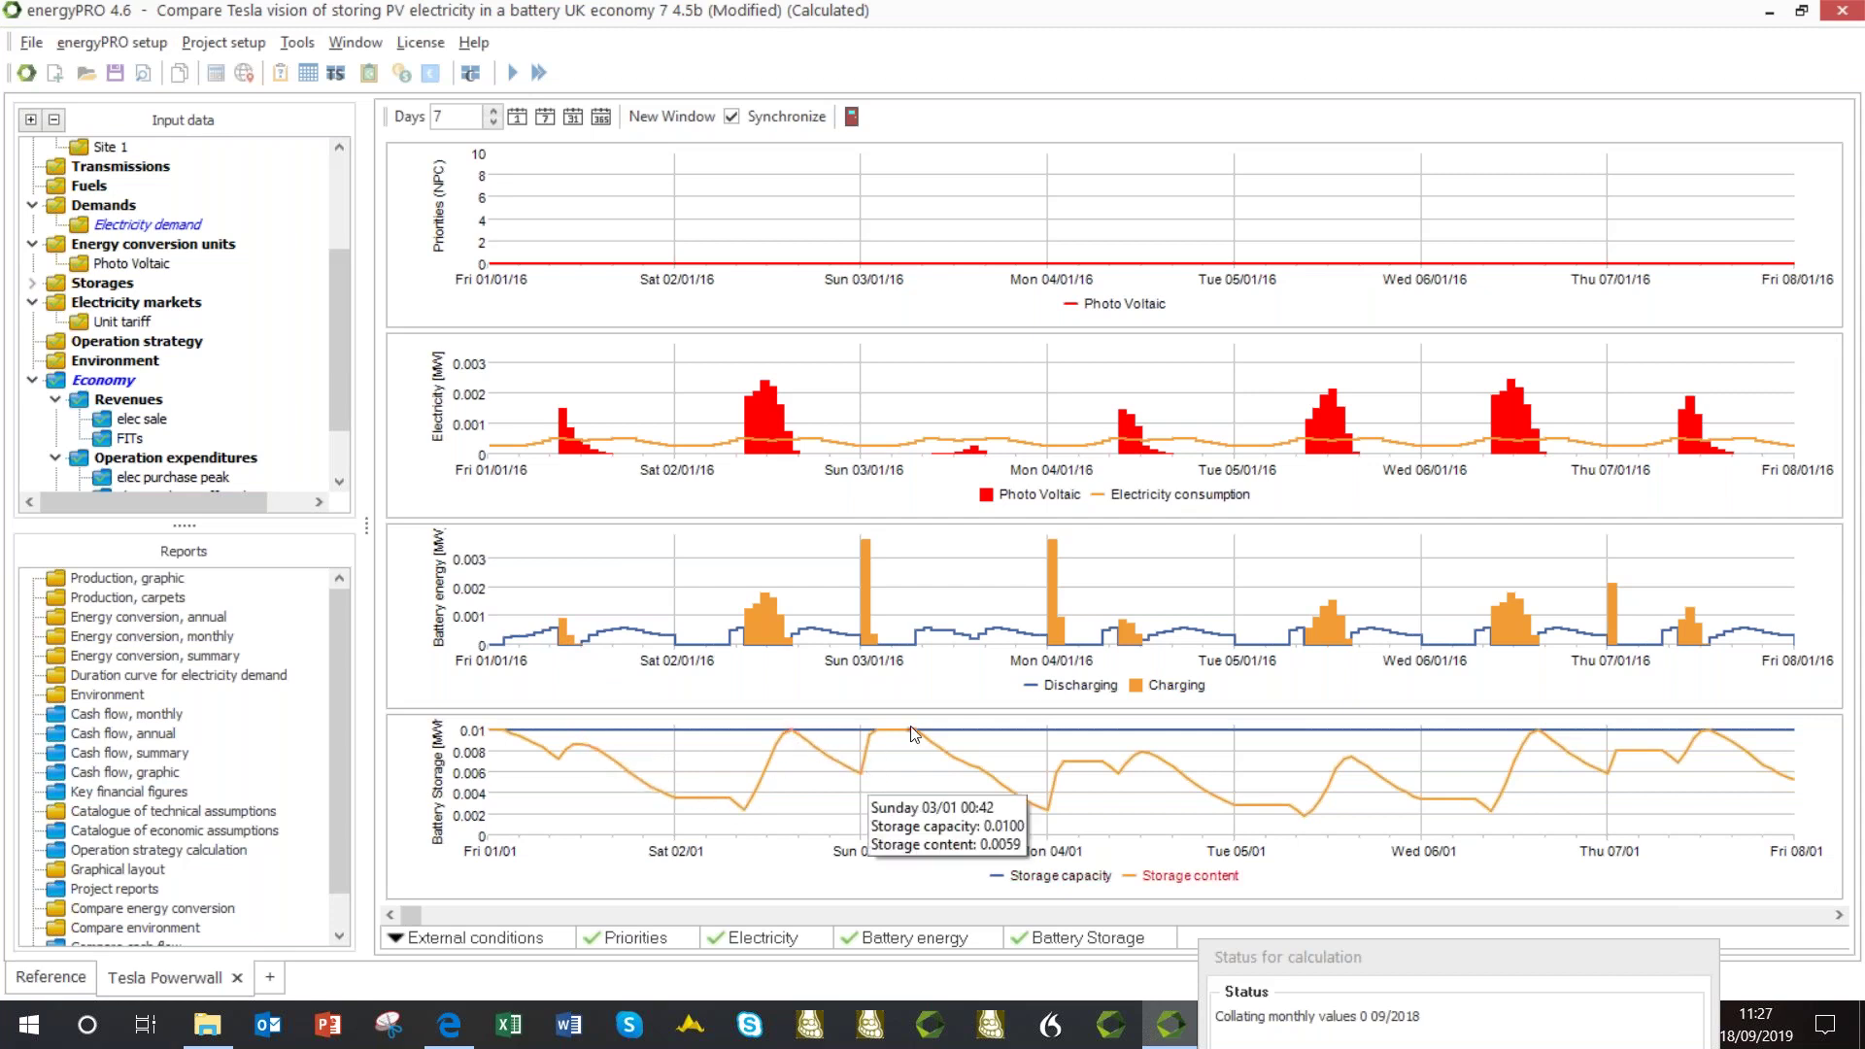
mouse_move(991, 797)
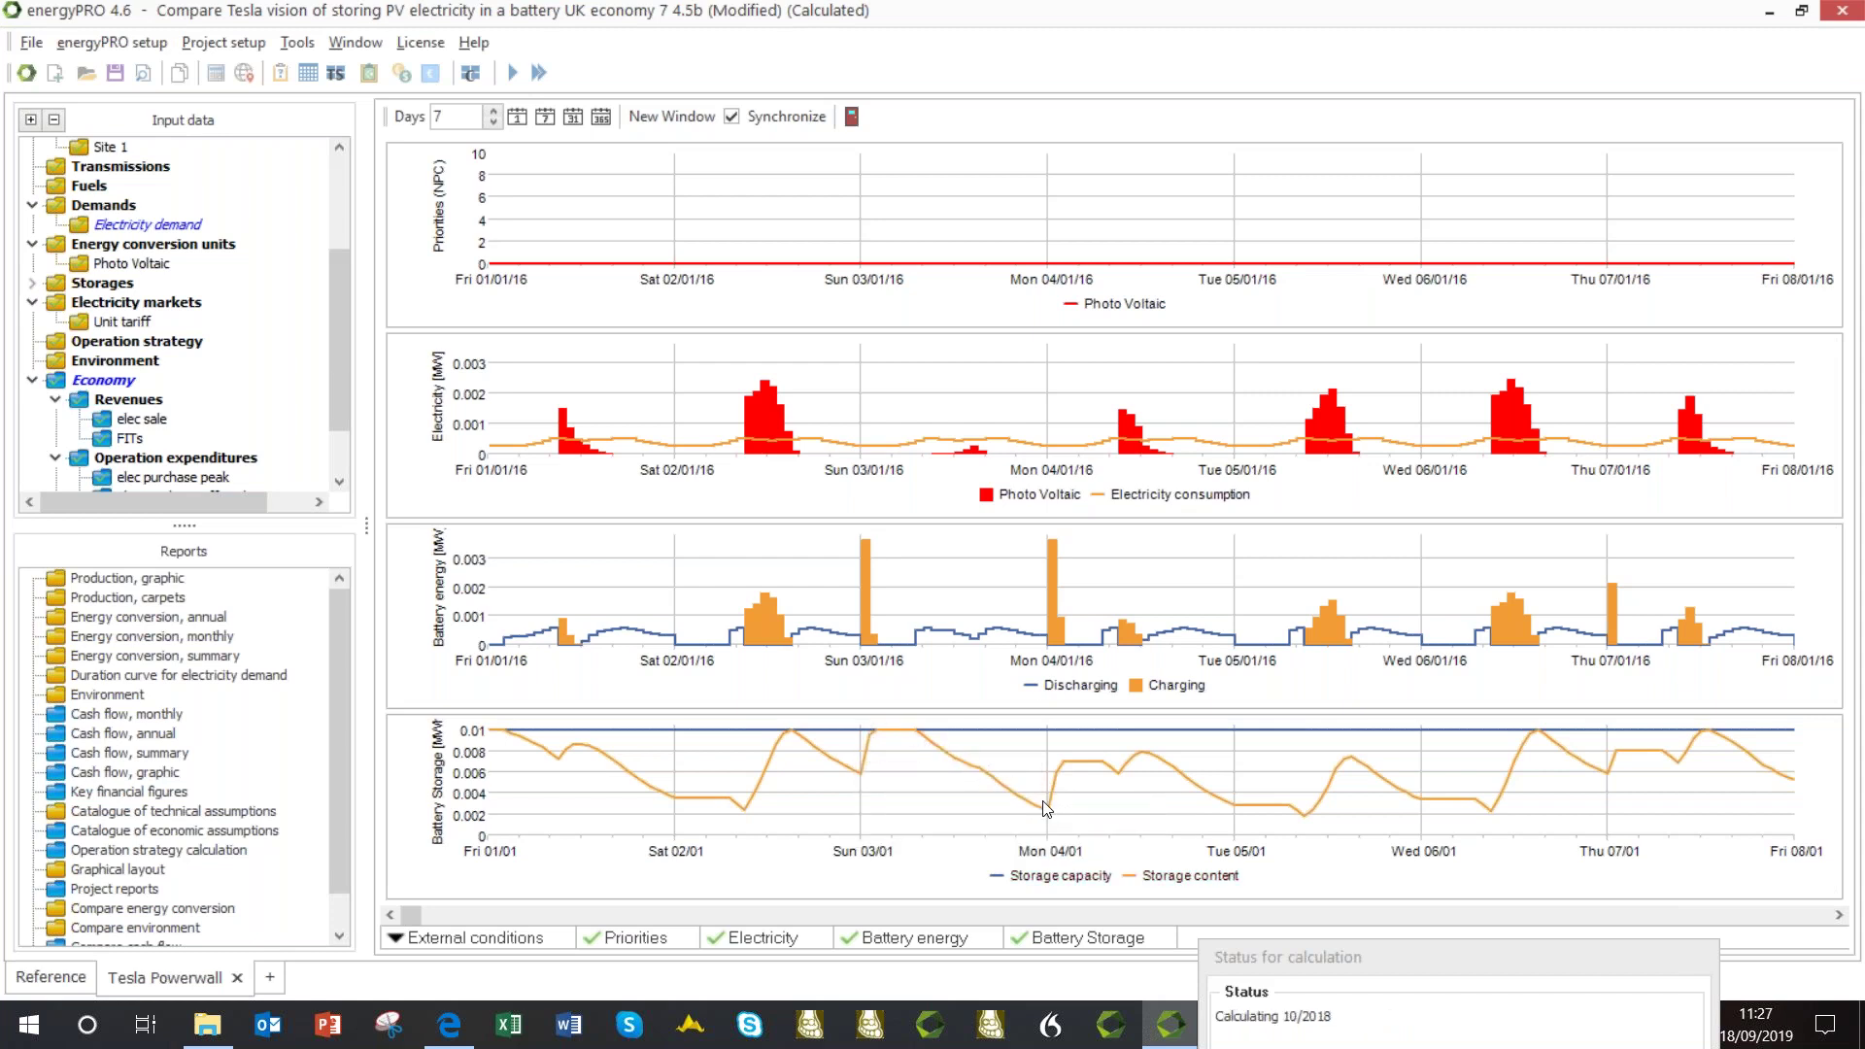
mouse_move(1046, 807)
mouse_move(864, 616)
mouse_move(870, 574)
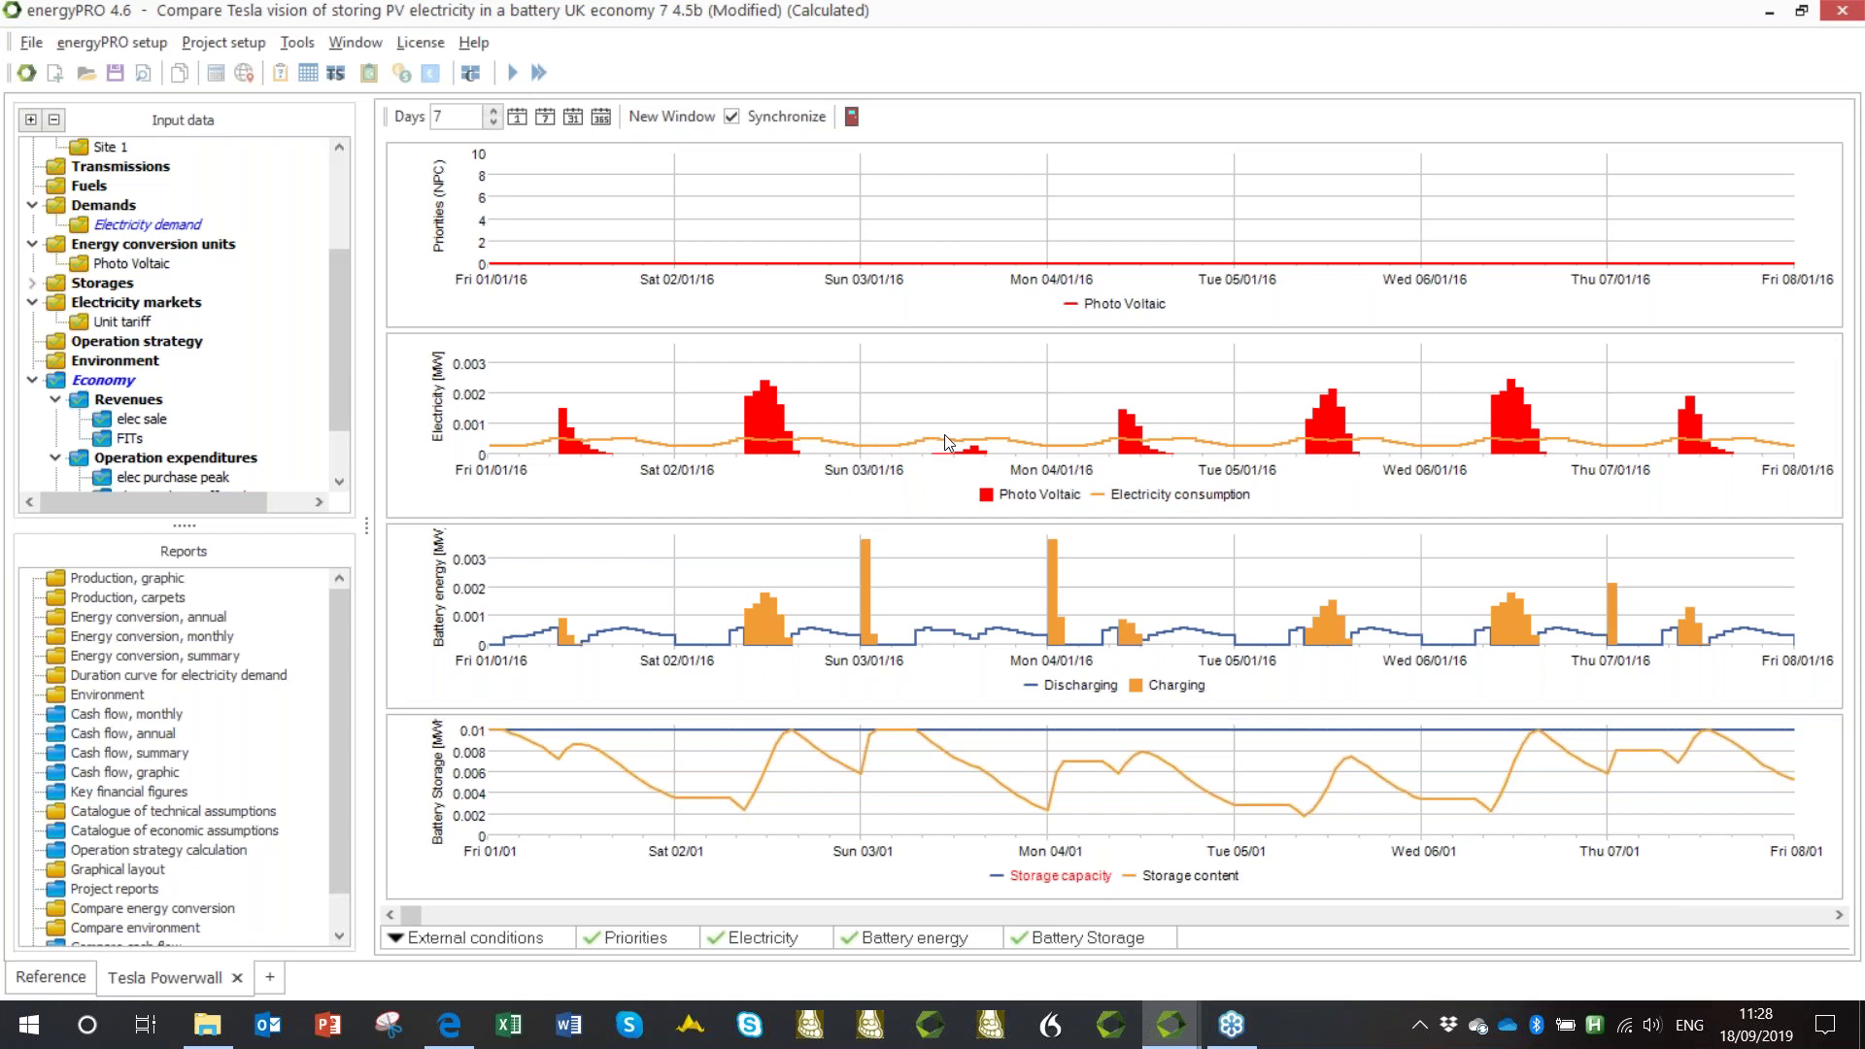
mouse_move(948, 442)
mouse_move(893, 453)
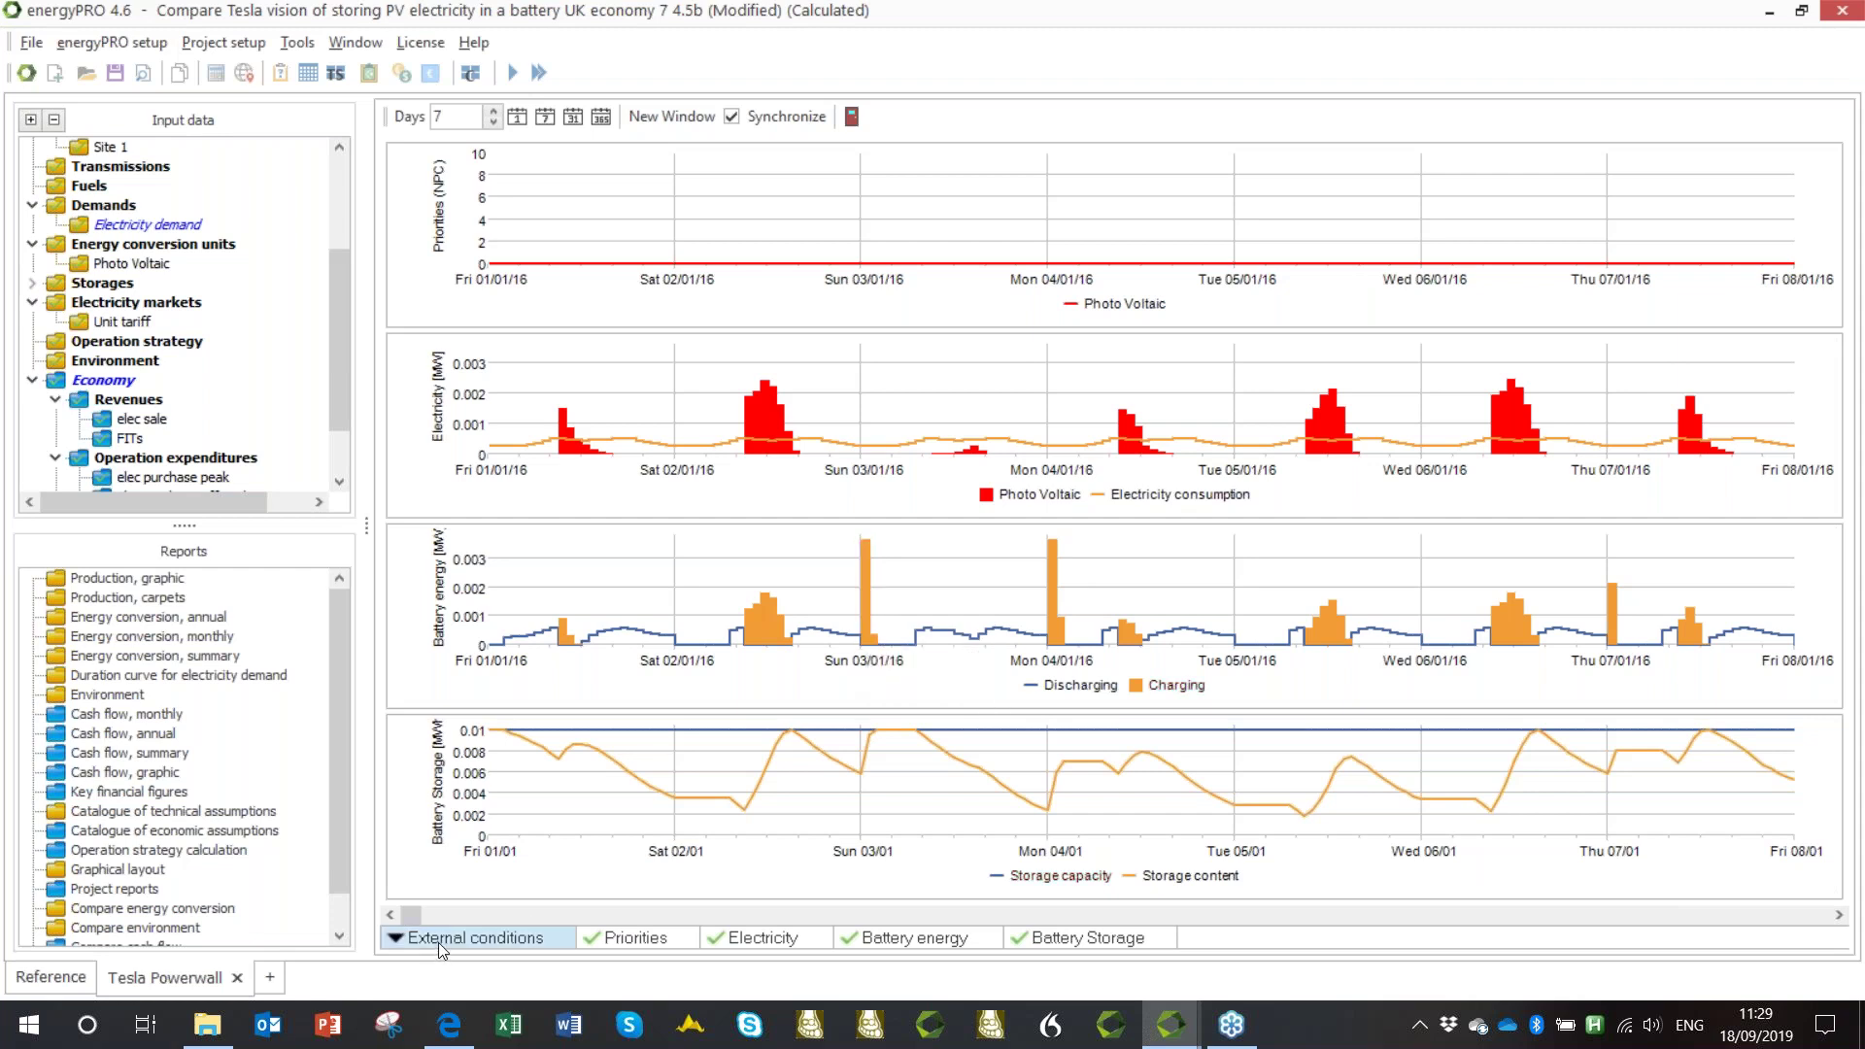
left_click_drag(414, 914, 754, 896)
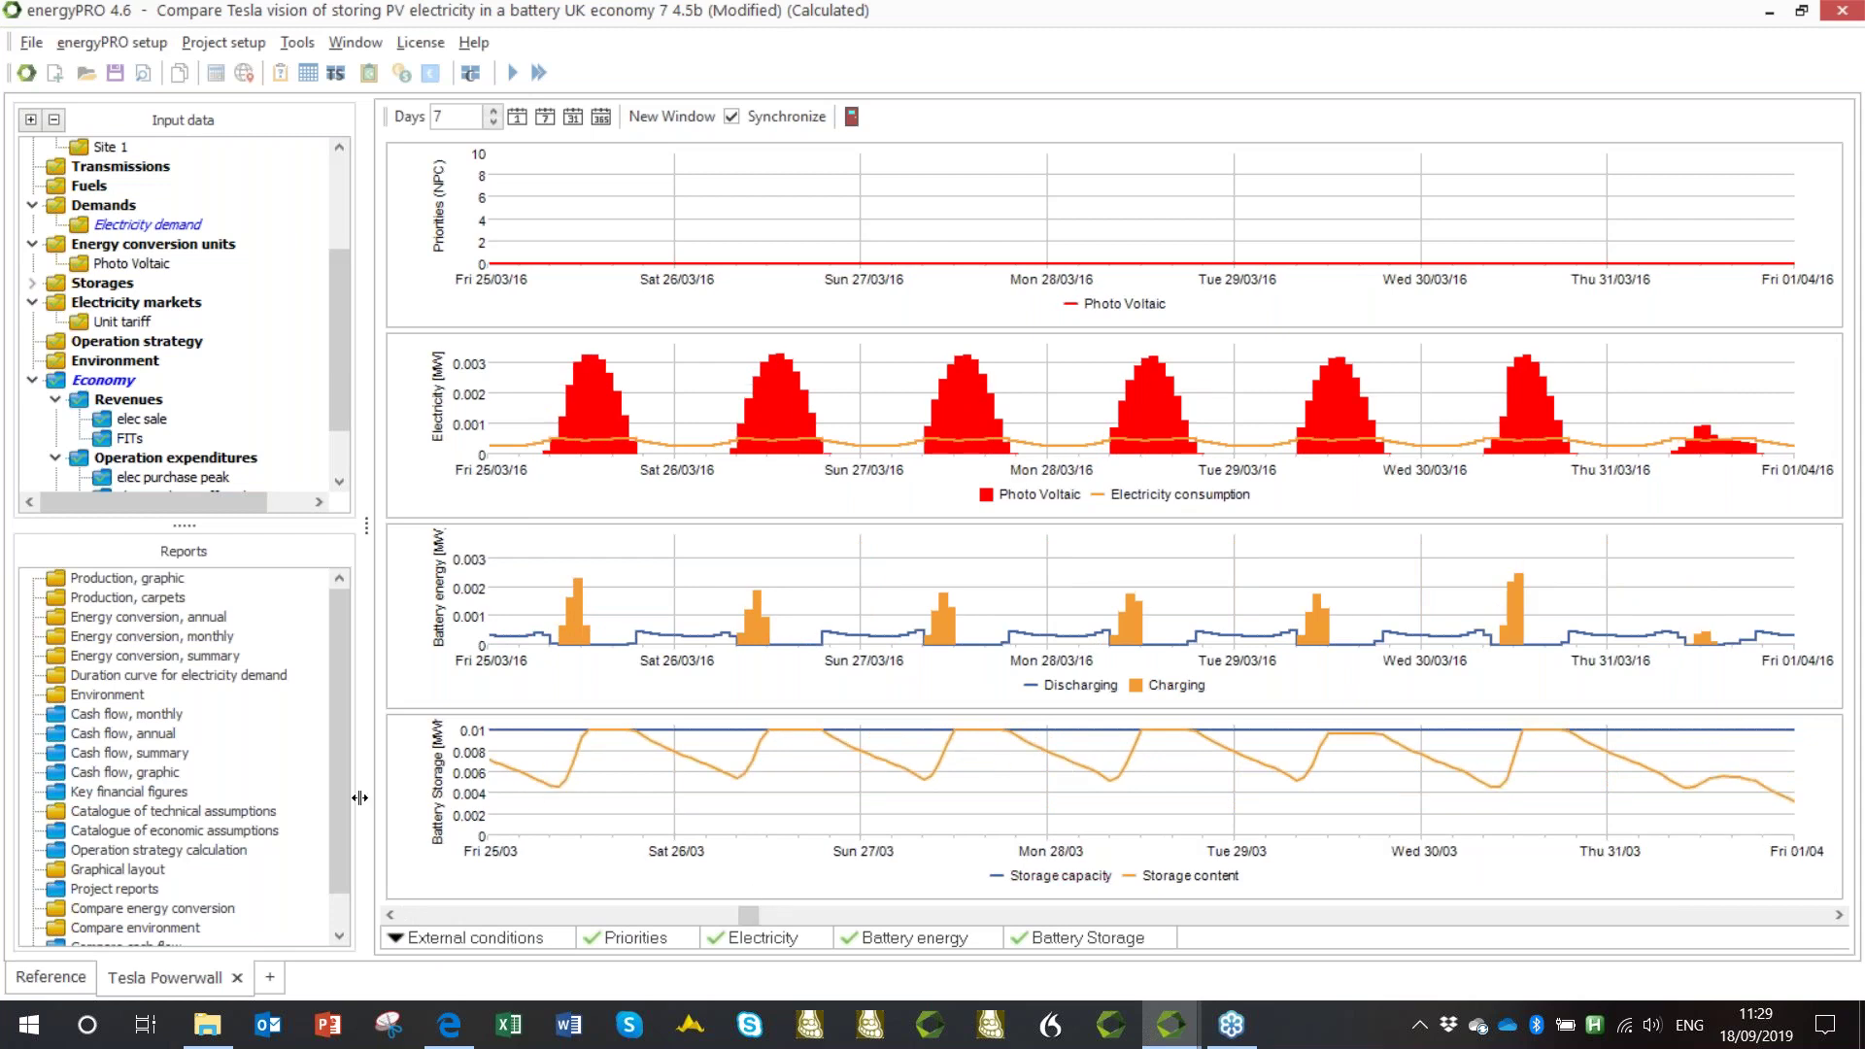
Show the 25/03 to 01/04 week in the Tesla Powerwall production graphs.
left_click_drag(348, 797, 351, 842)
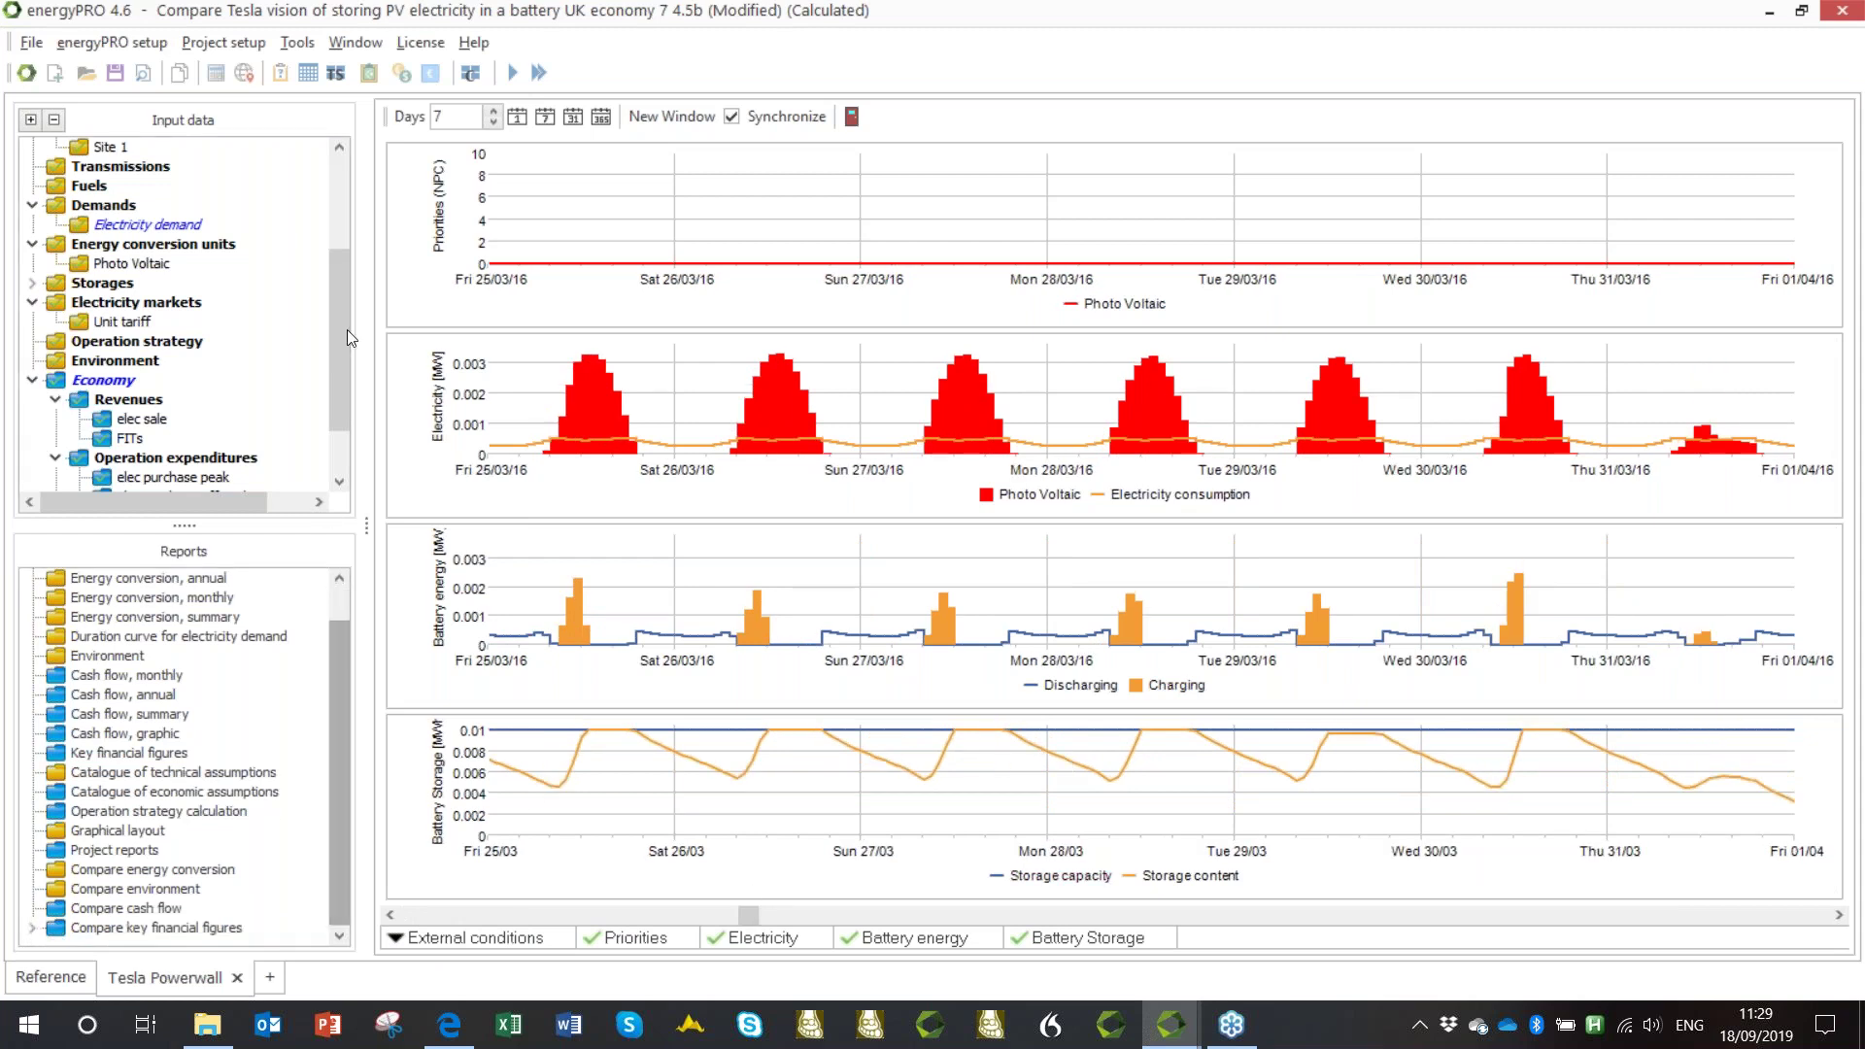
Open the draft key financial comparison and select the Tesla Powerwall investment value.
left_click(293, 43)
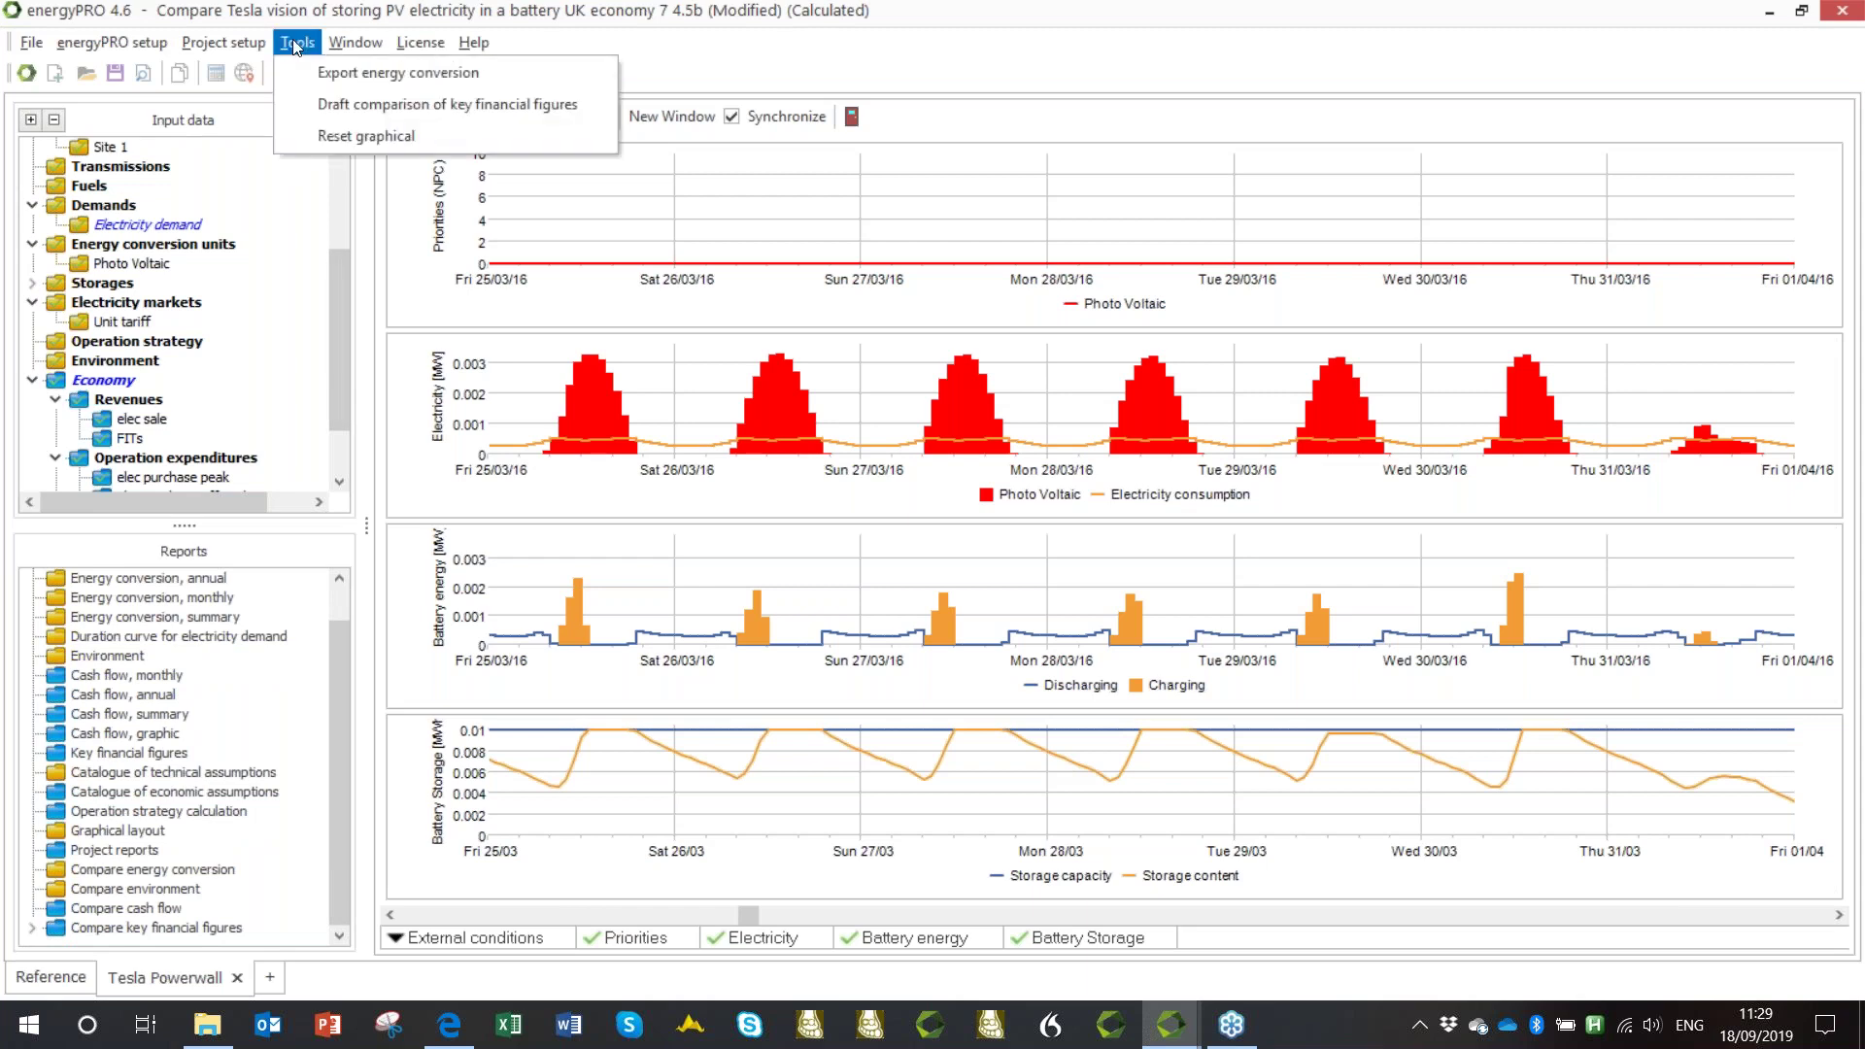
key("Escape")
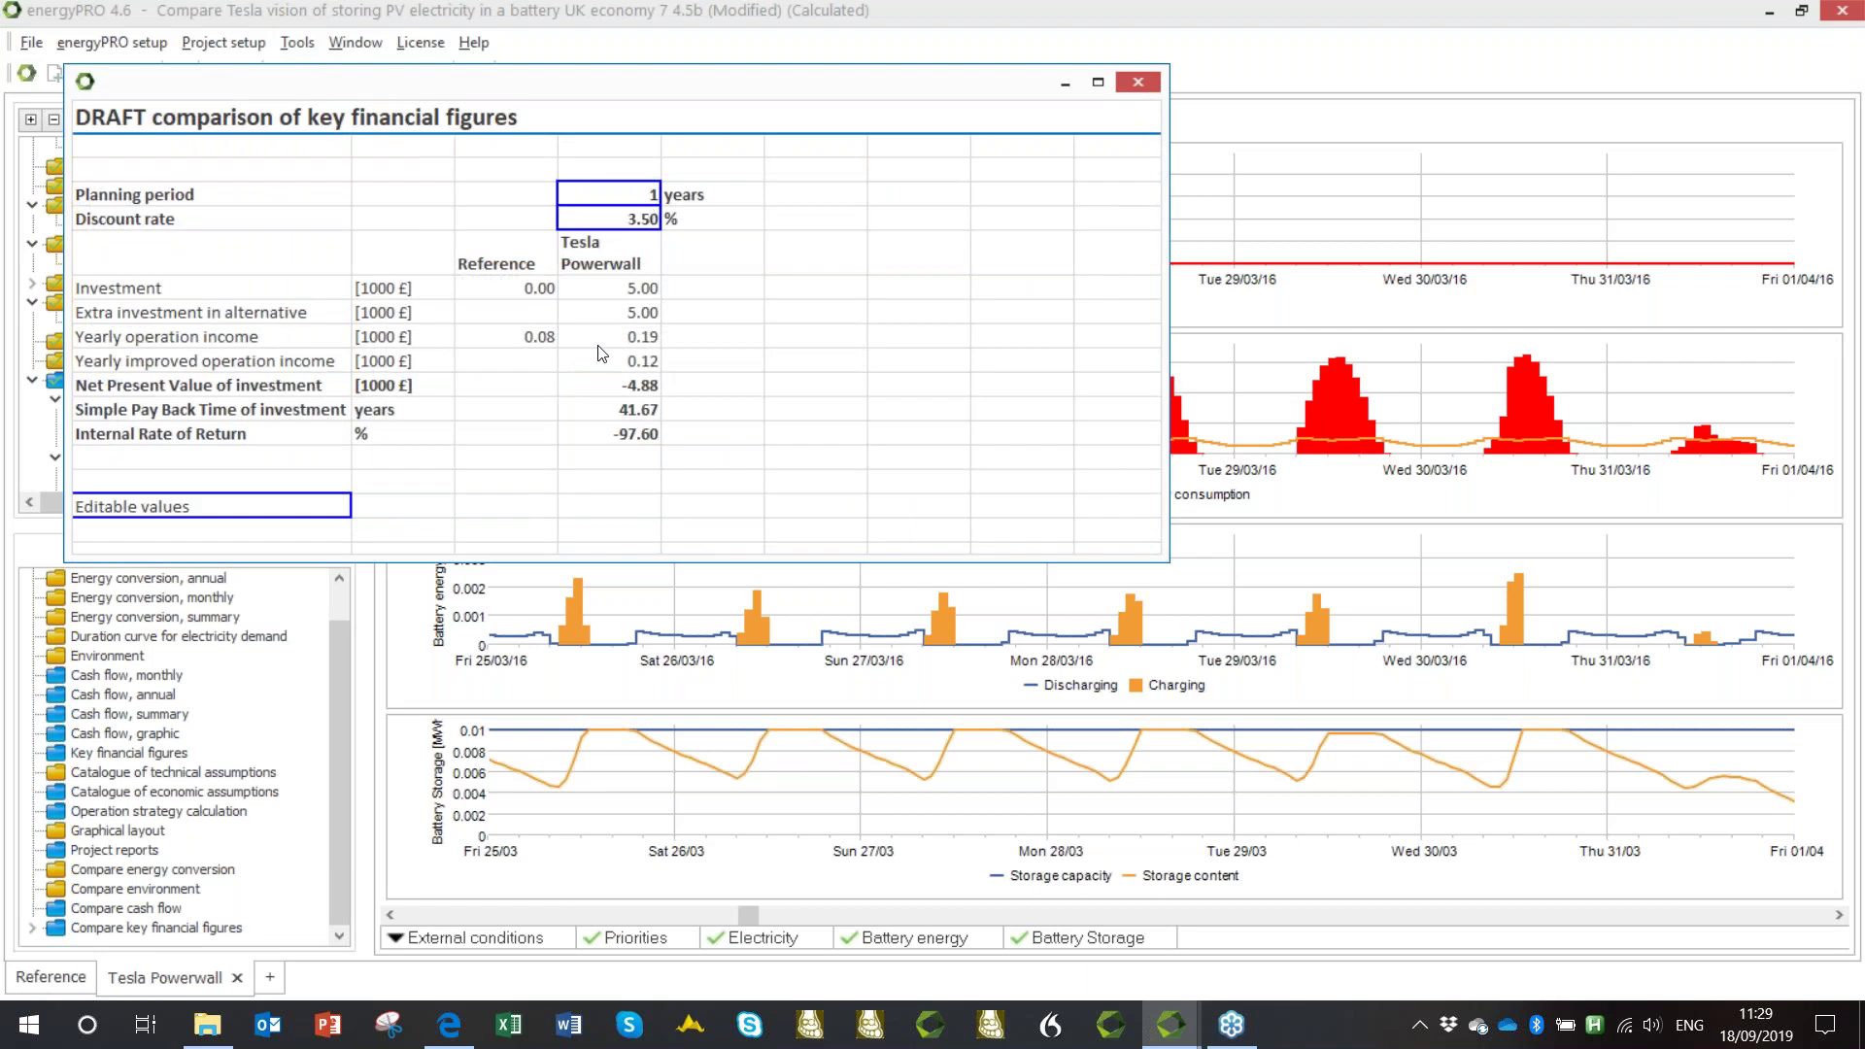
left_click(634, 291)
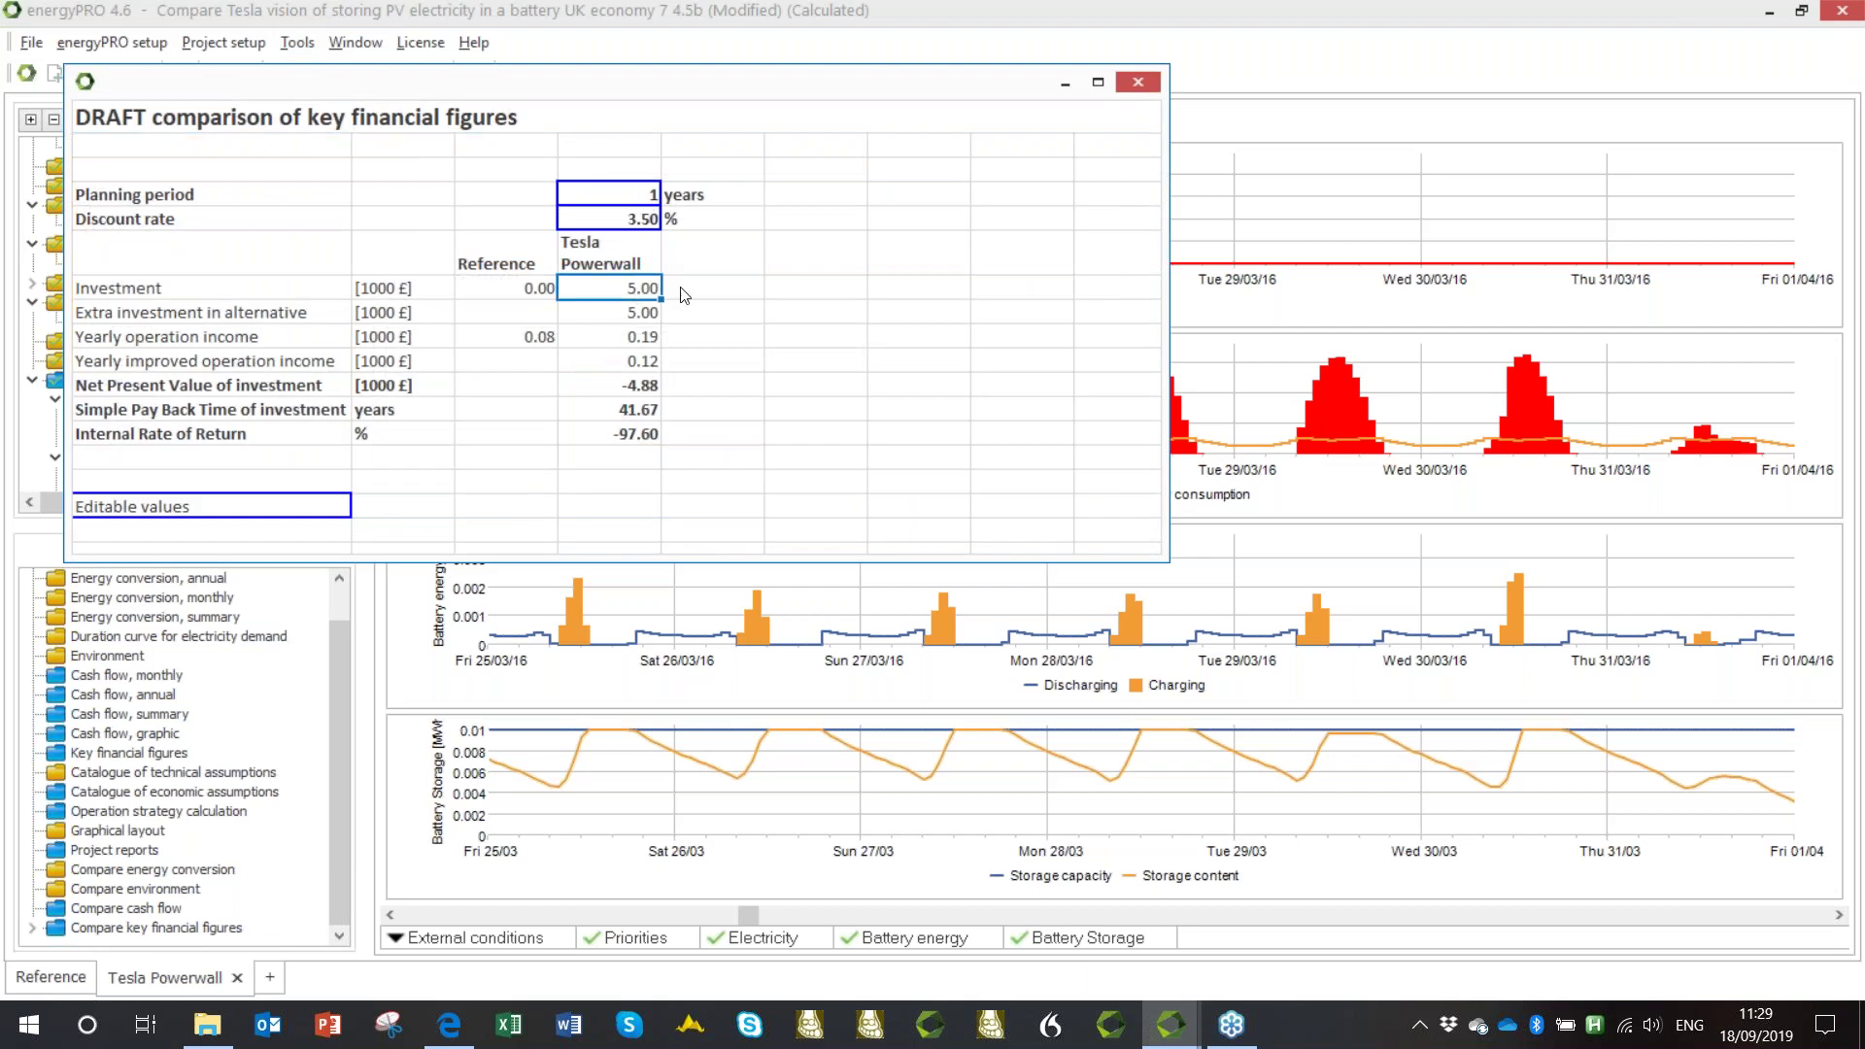
Set a 10-year planning period, review NPV and payback, then switch to the Reference project.
left_click(647, 204)
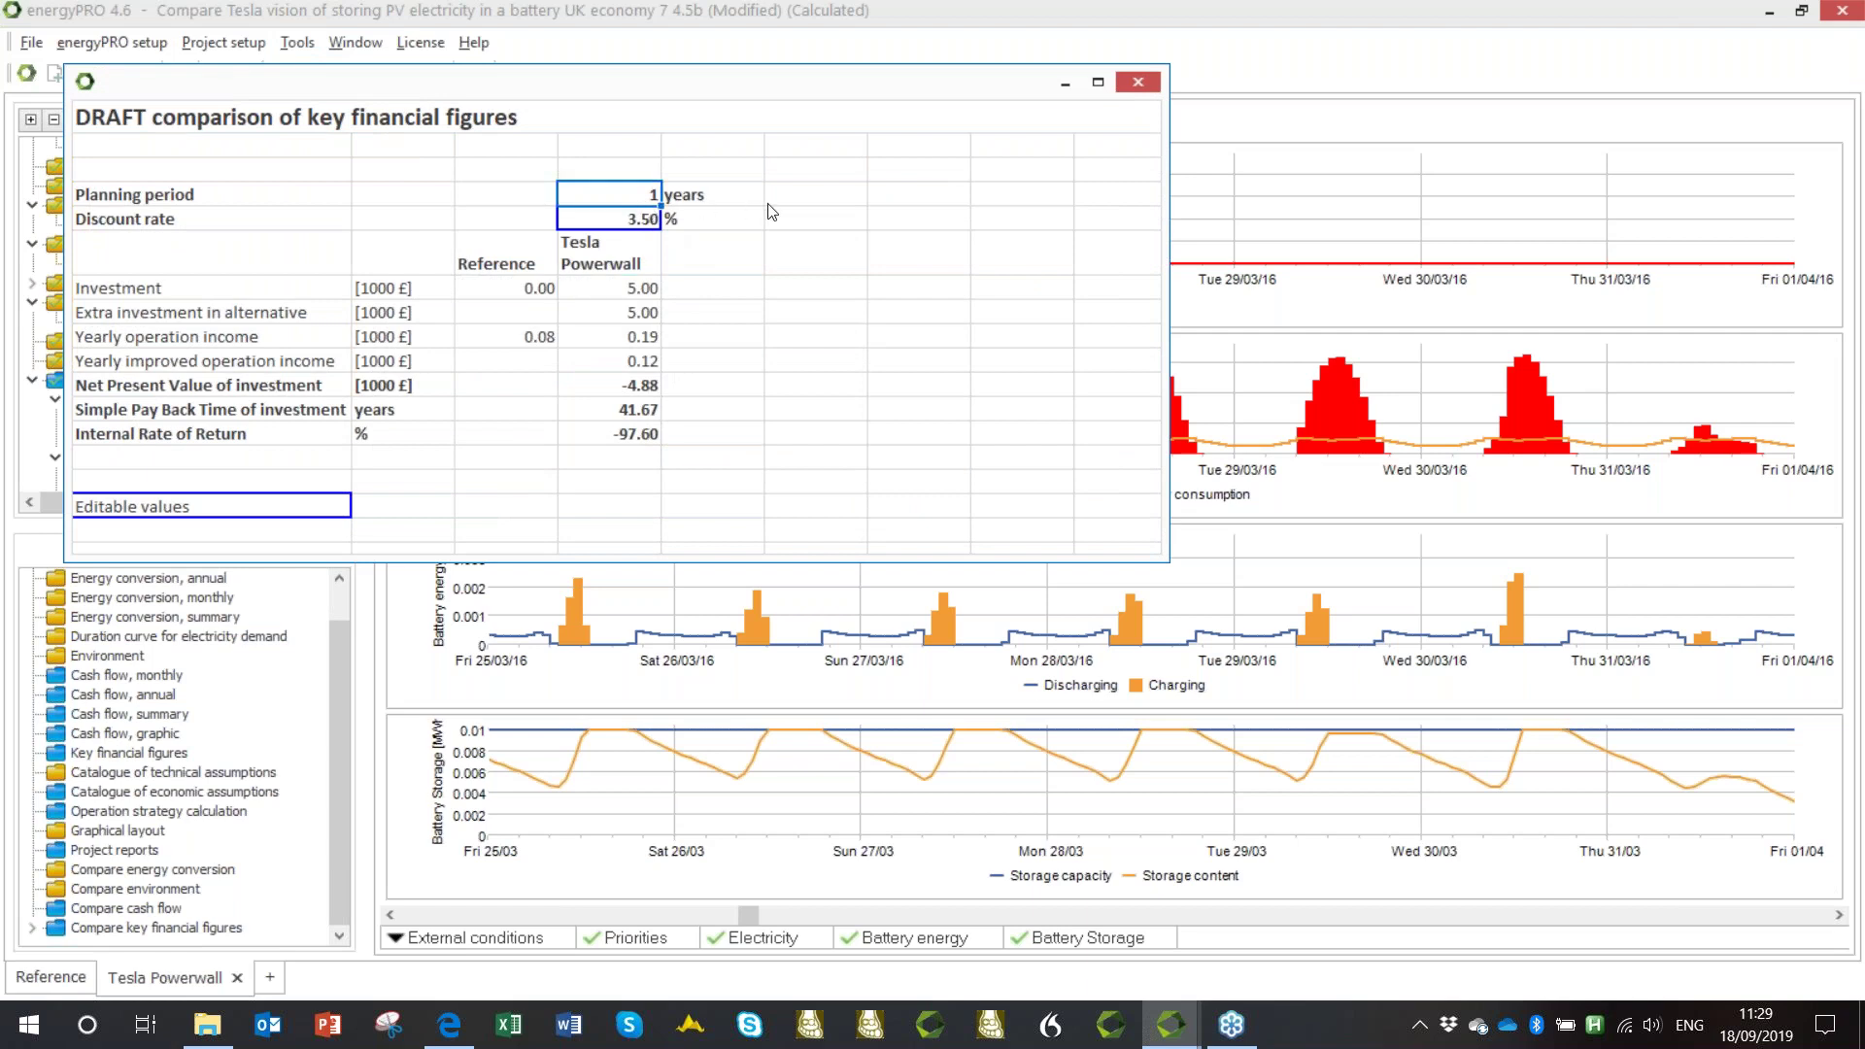
type("0")
left_click(835, 191)
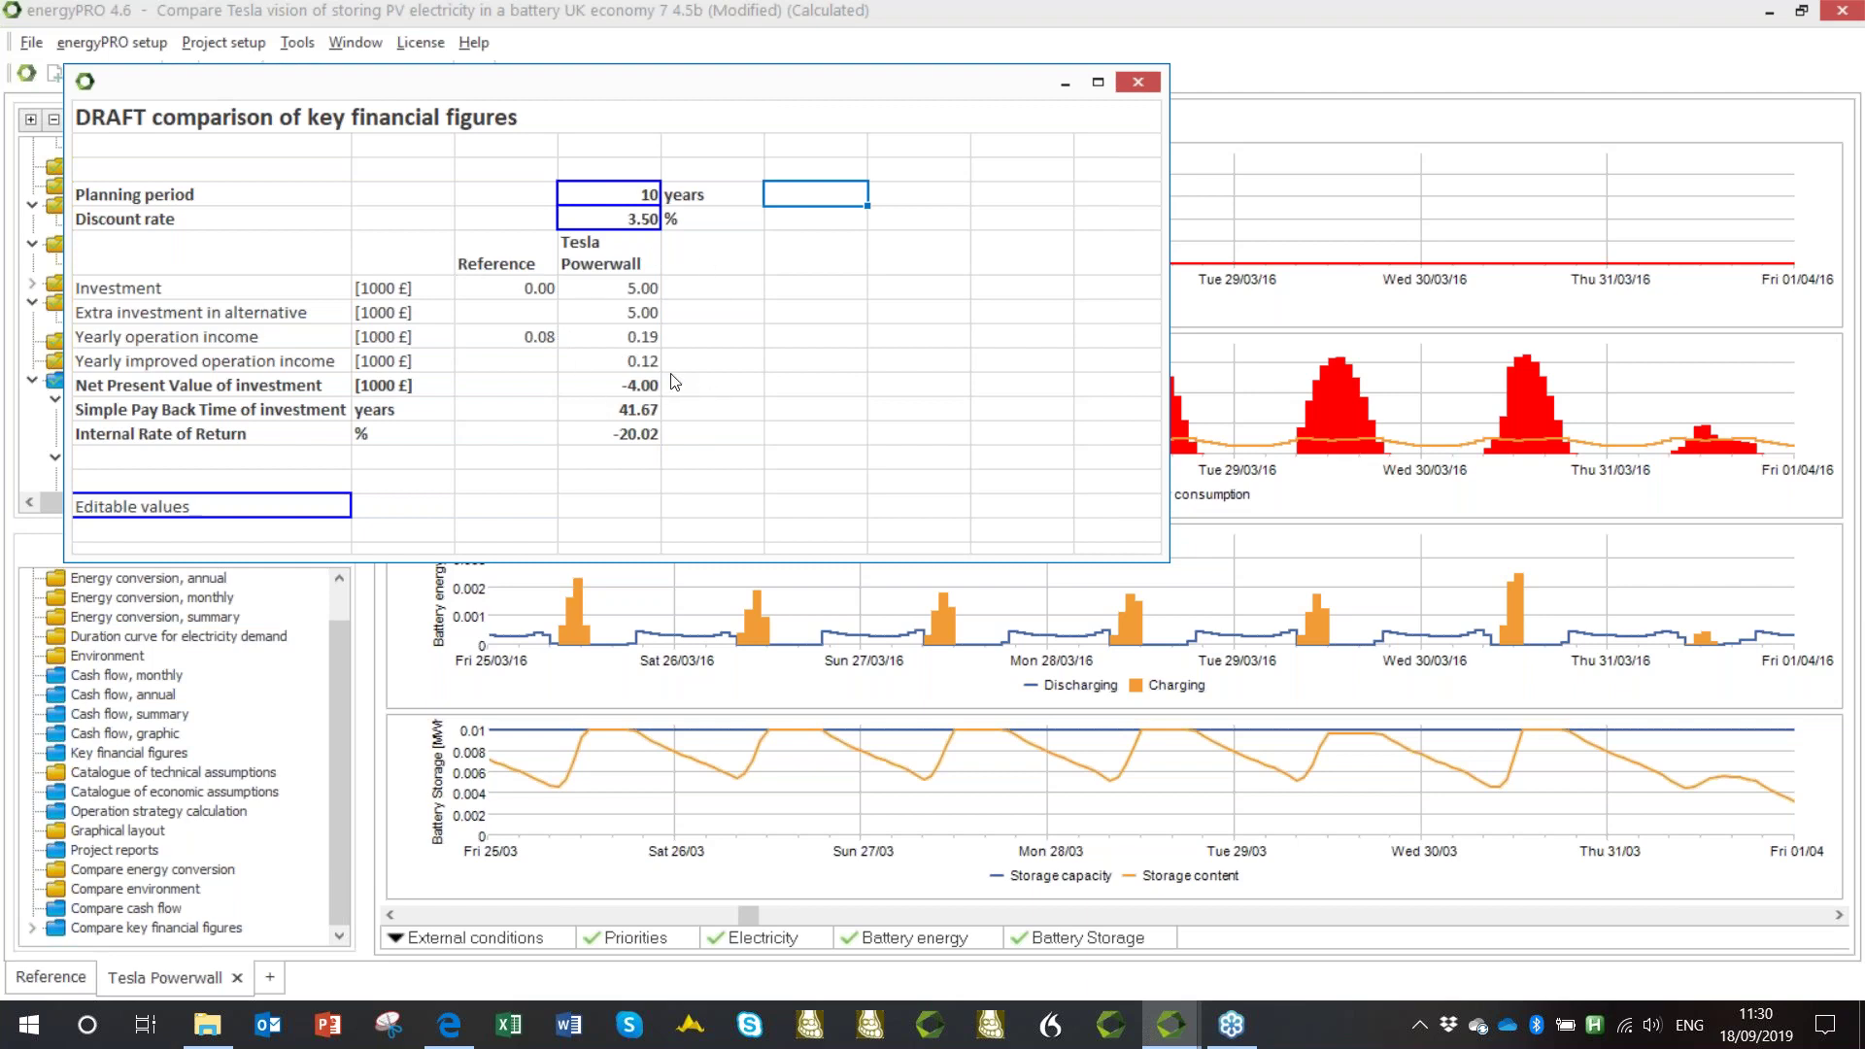
left_click(1136, 91)
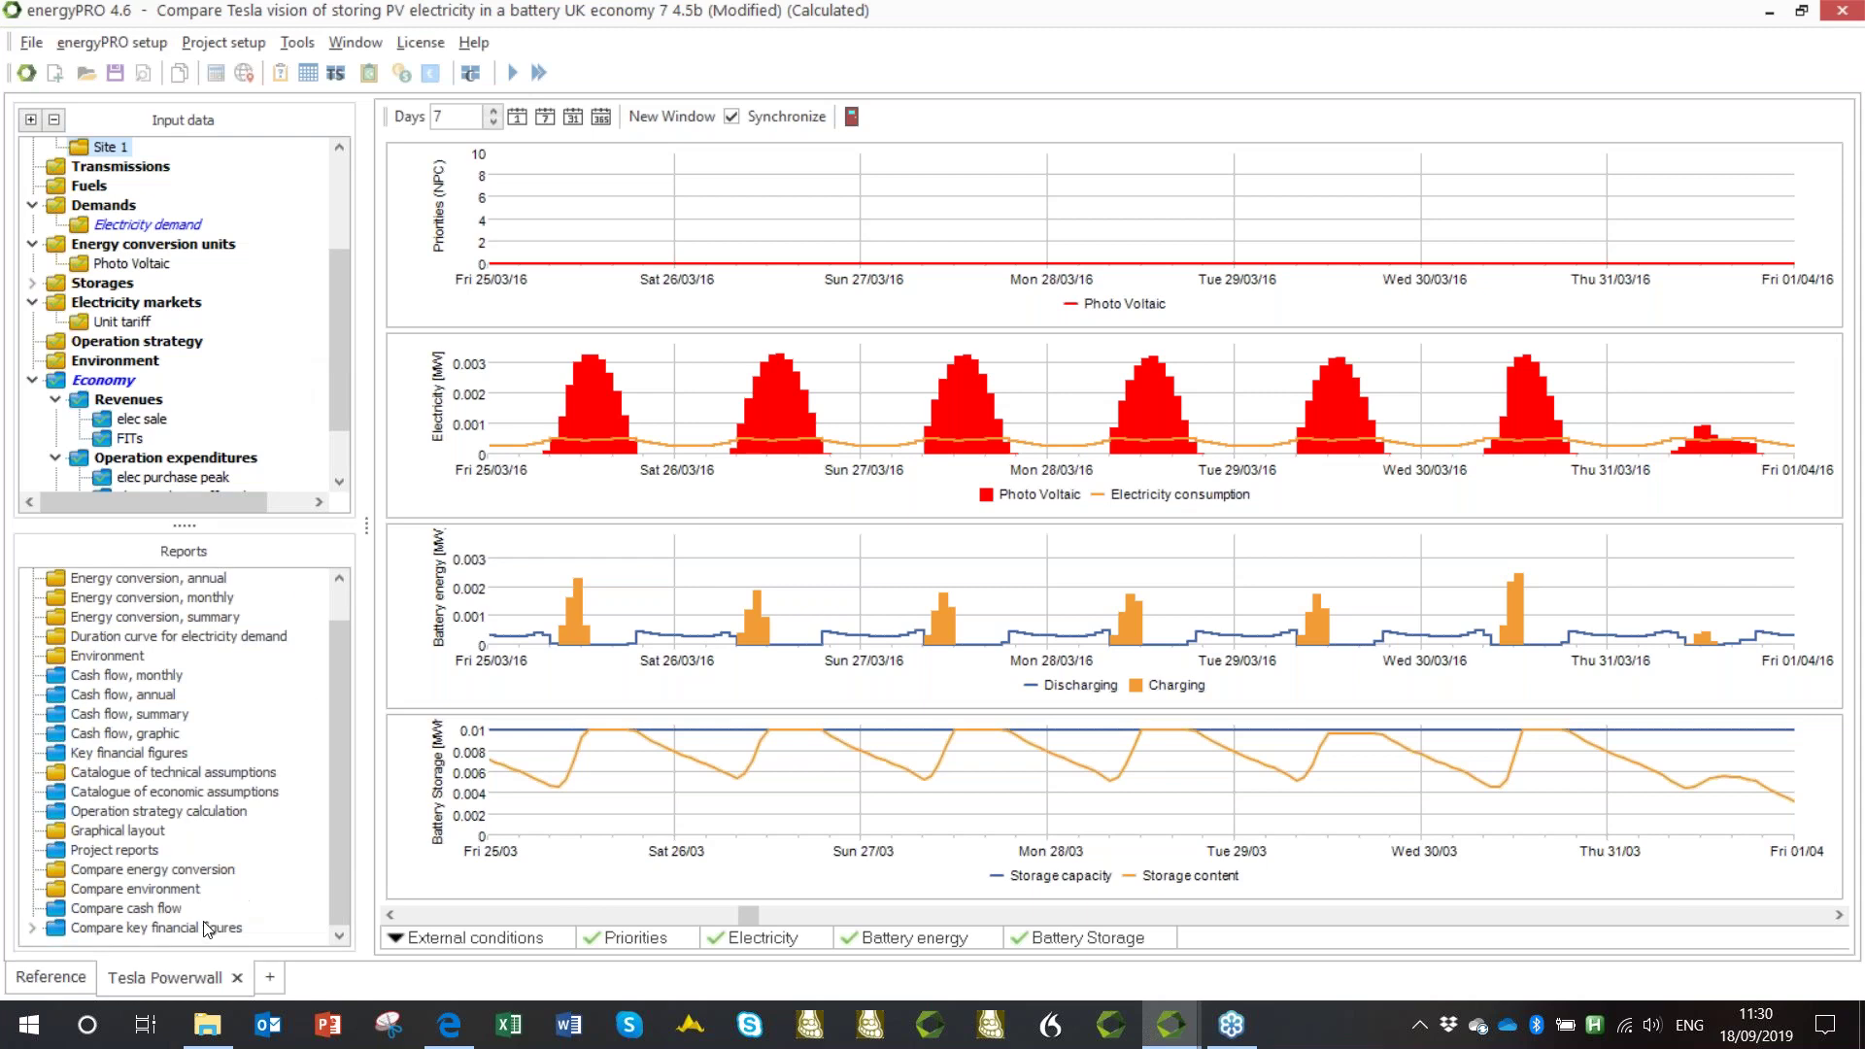
left_click(61, 978)
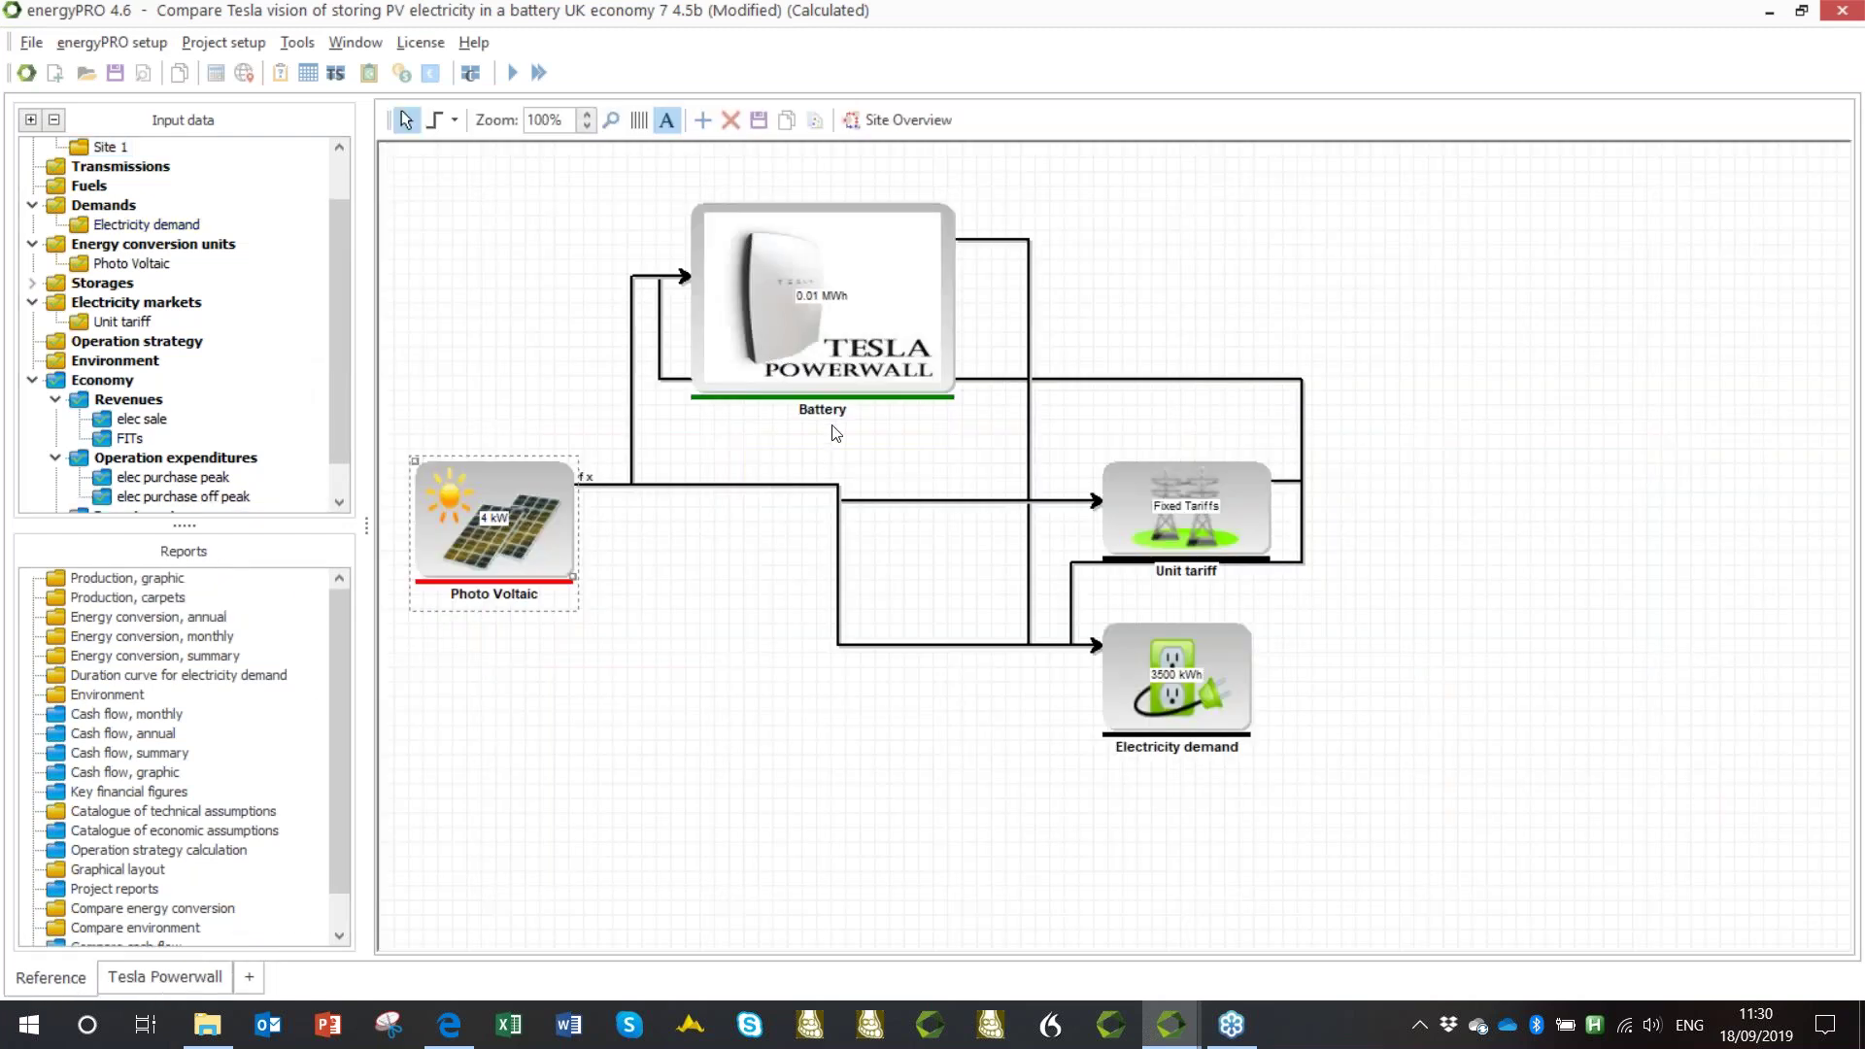
Select the Battery, edit its Max Capacity field and open the f(x) function list.
left_click(863, 313)
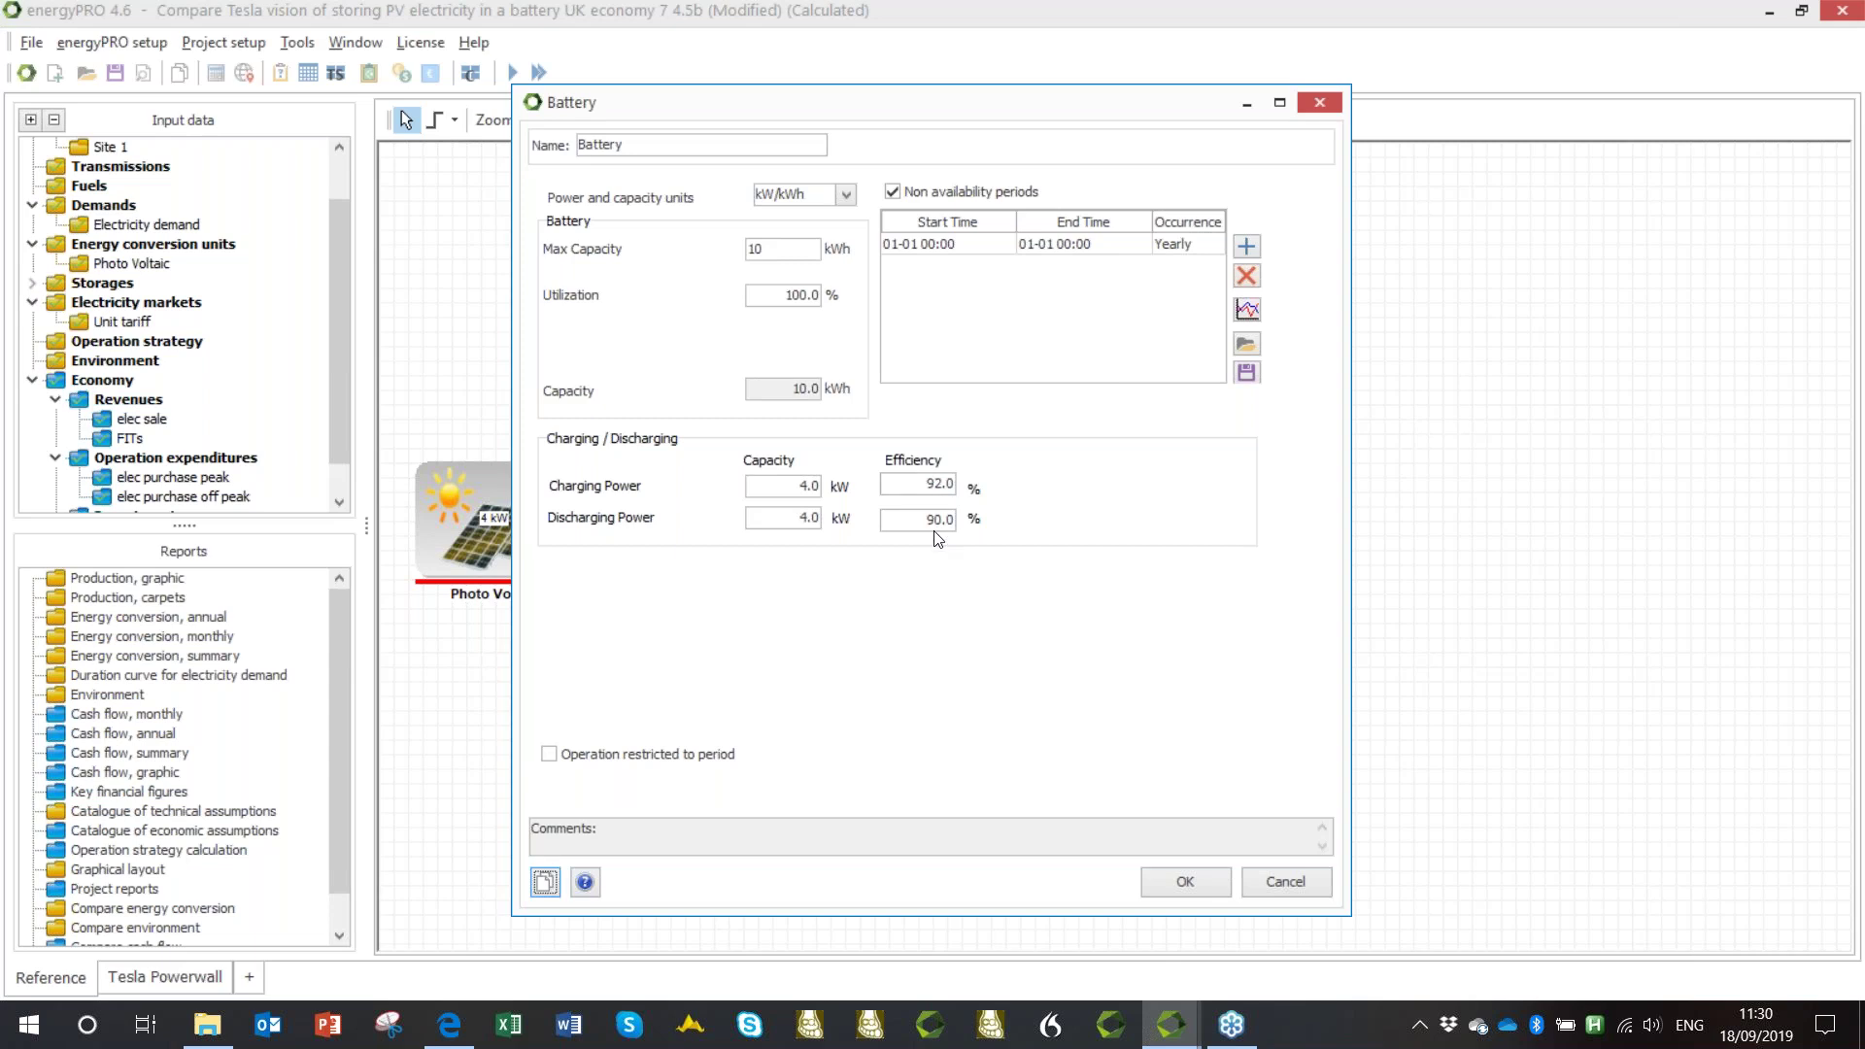
left_click(779, 250)
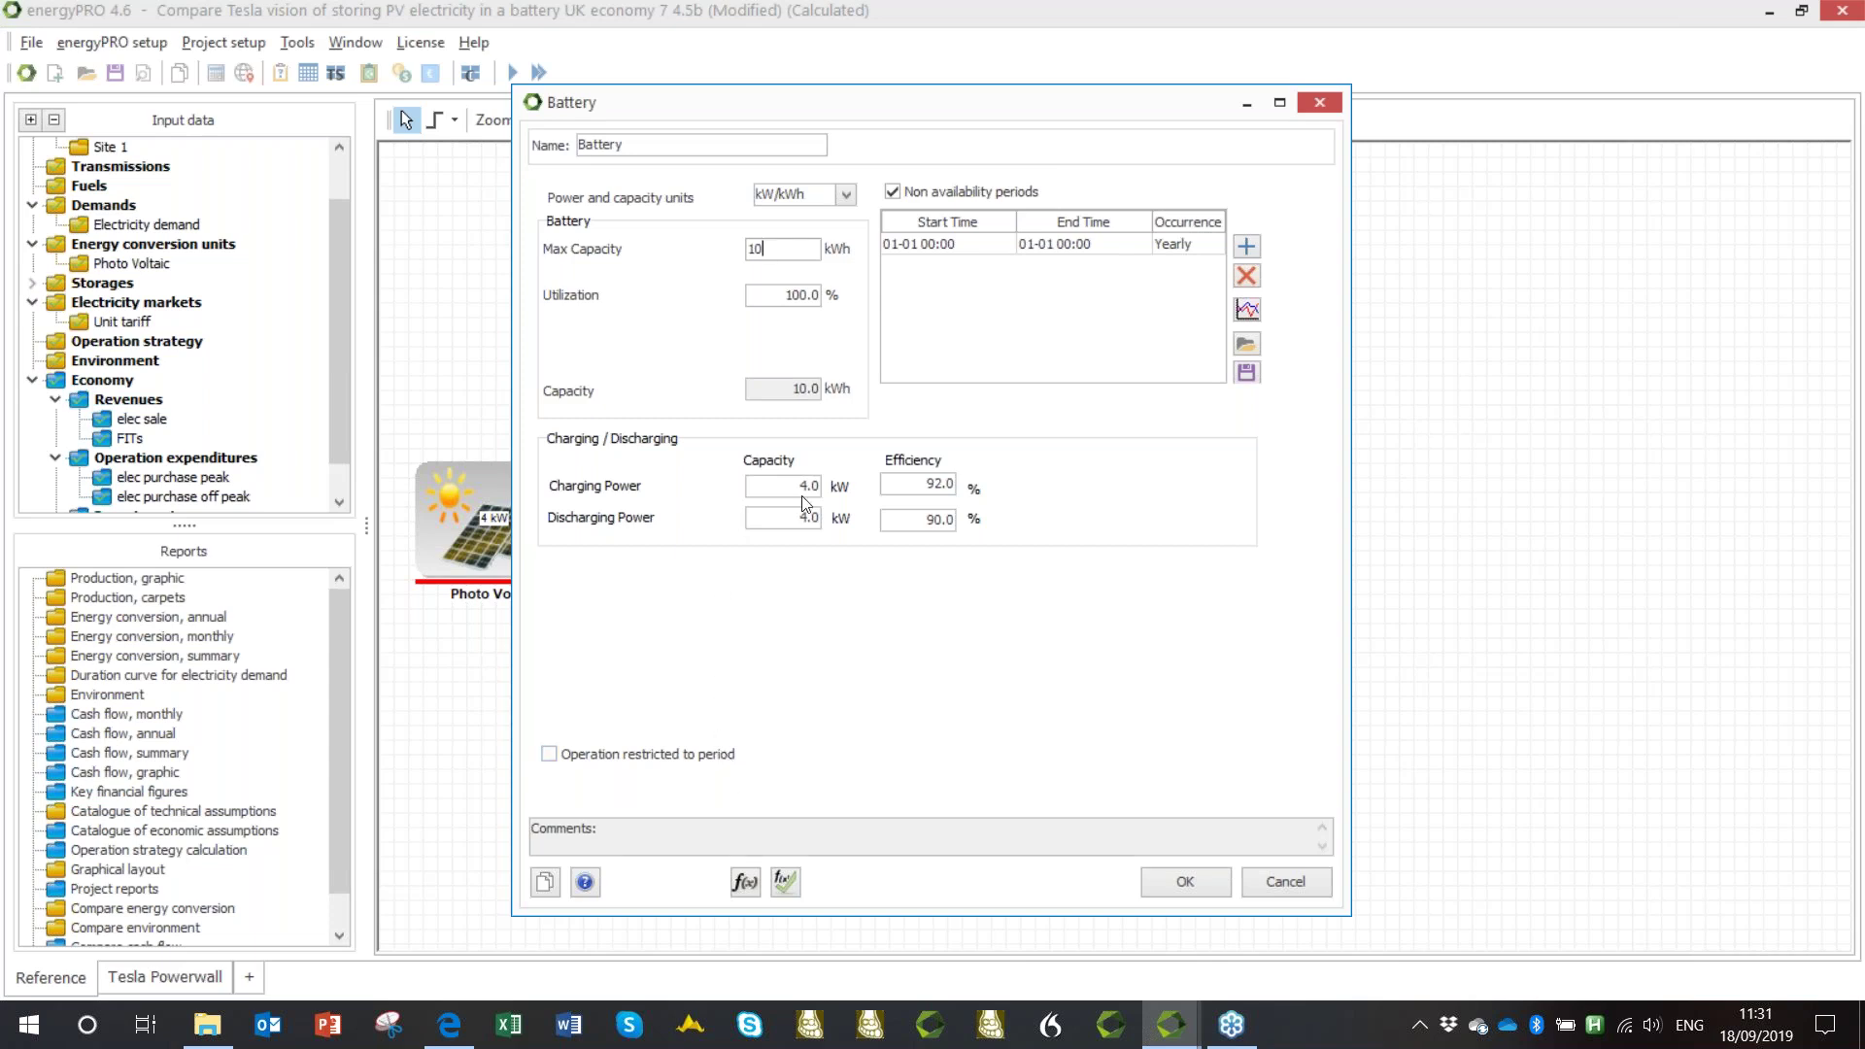
left_click(745, 882)
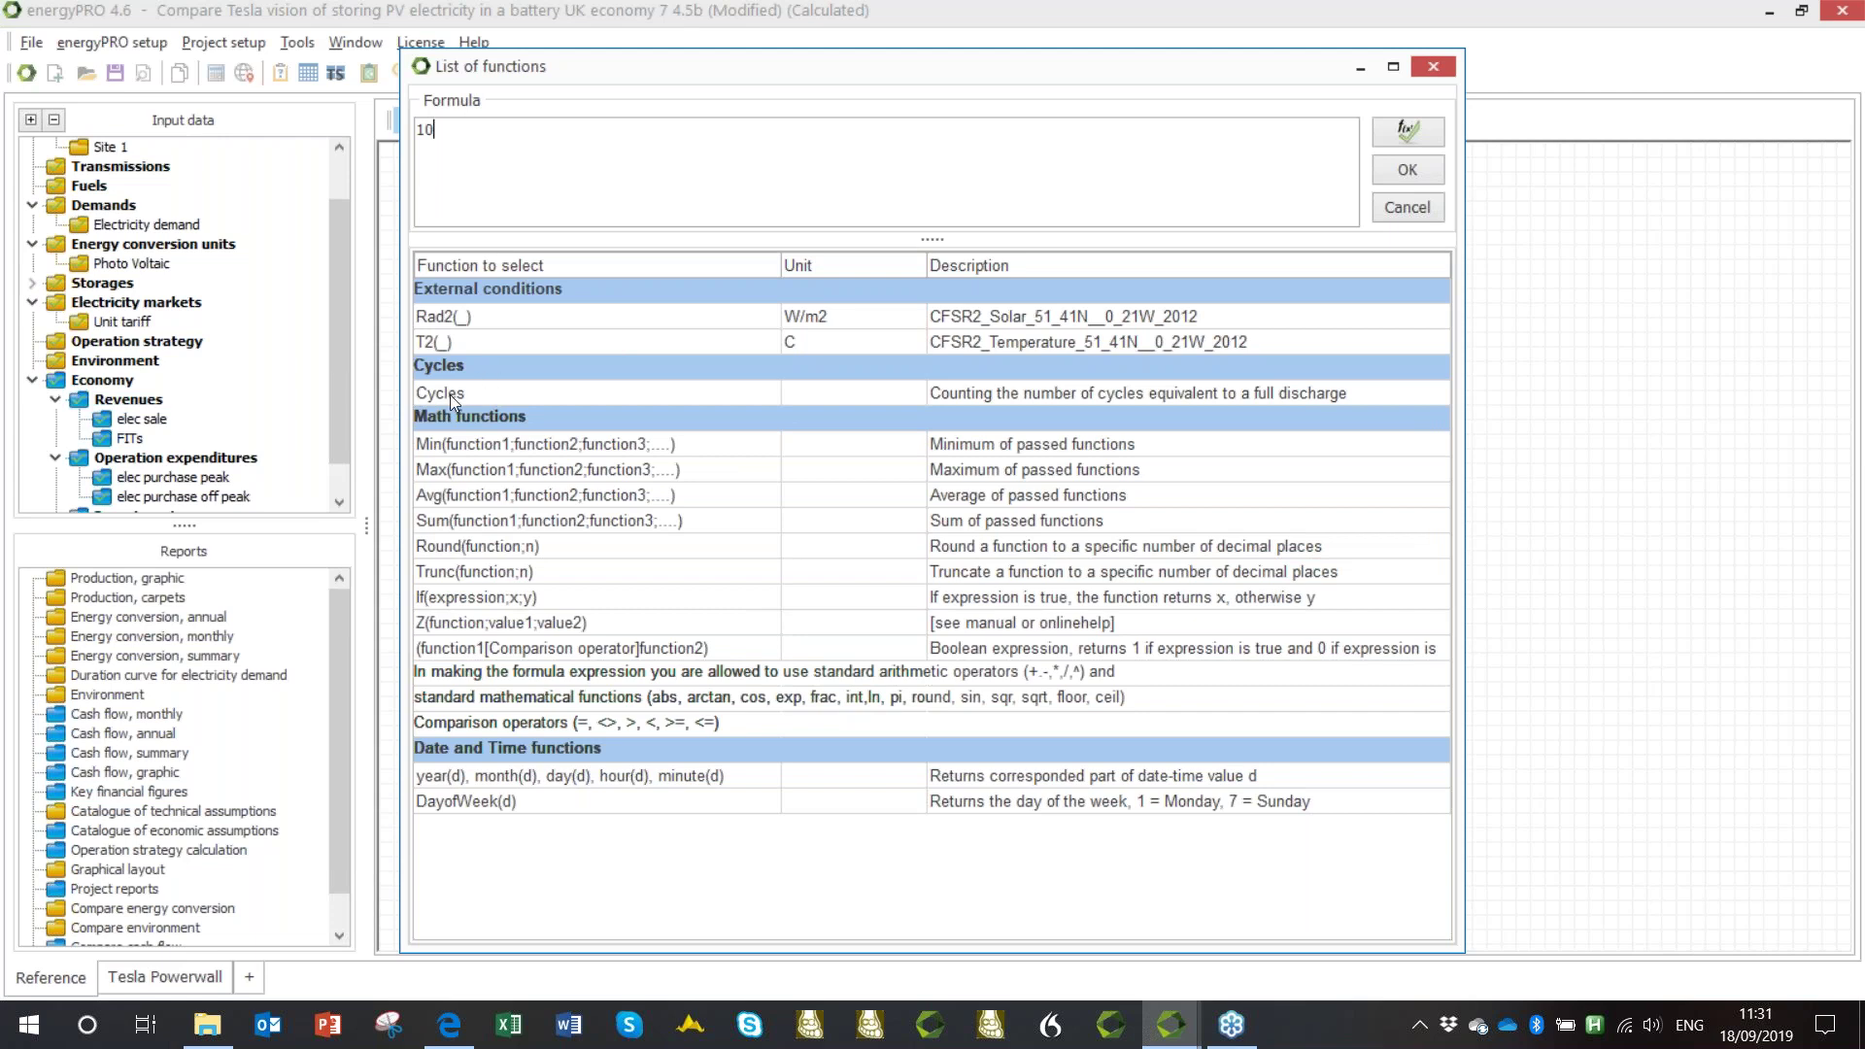
Cancel the List of functions dialog and discard the Battery settings unchanged.
left_click(1404, 221)
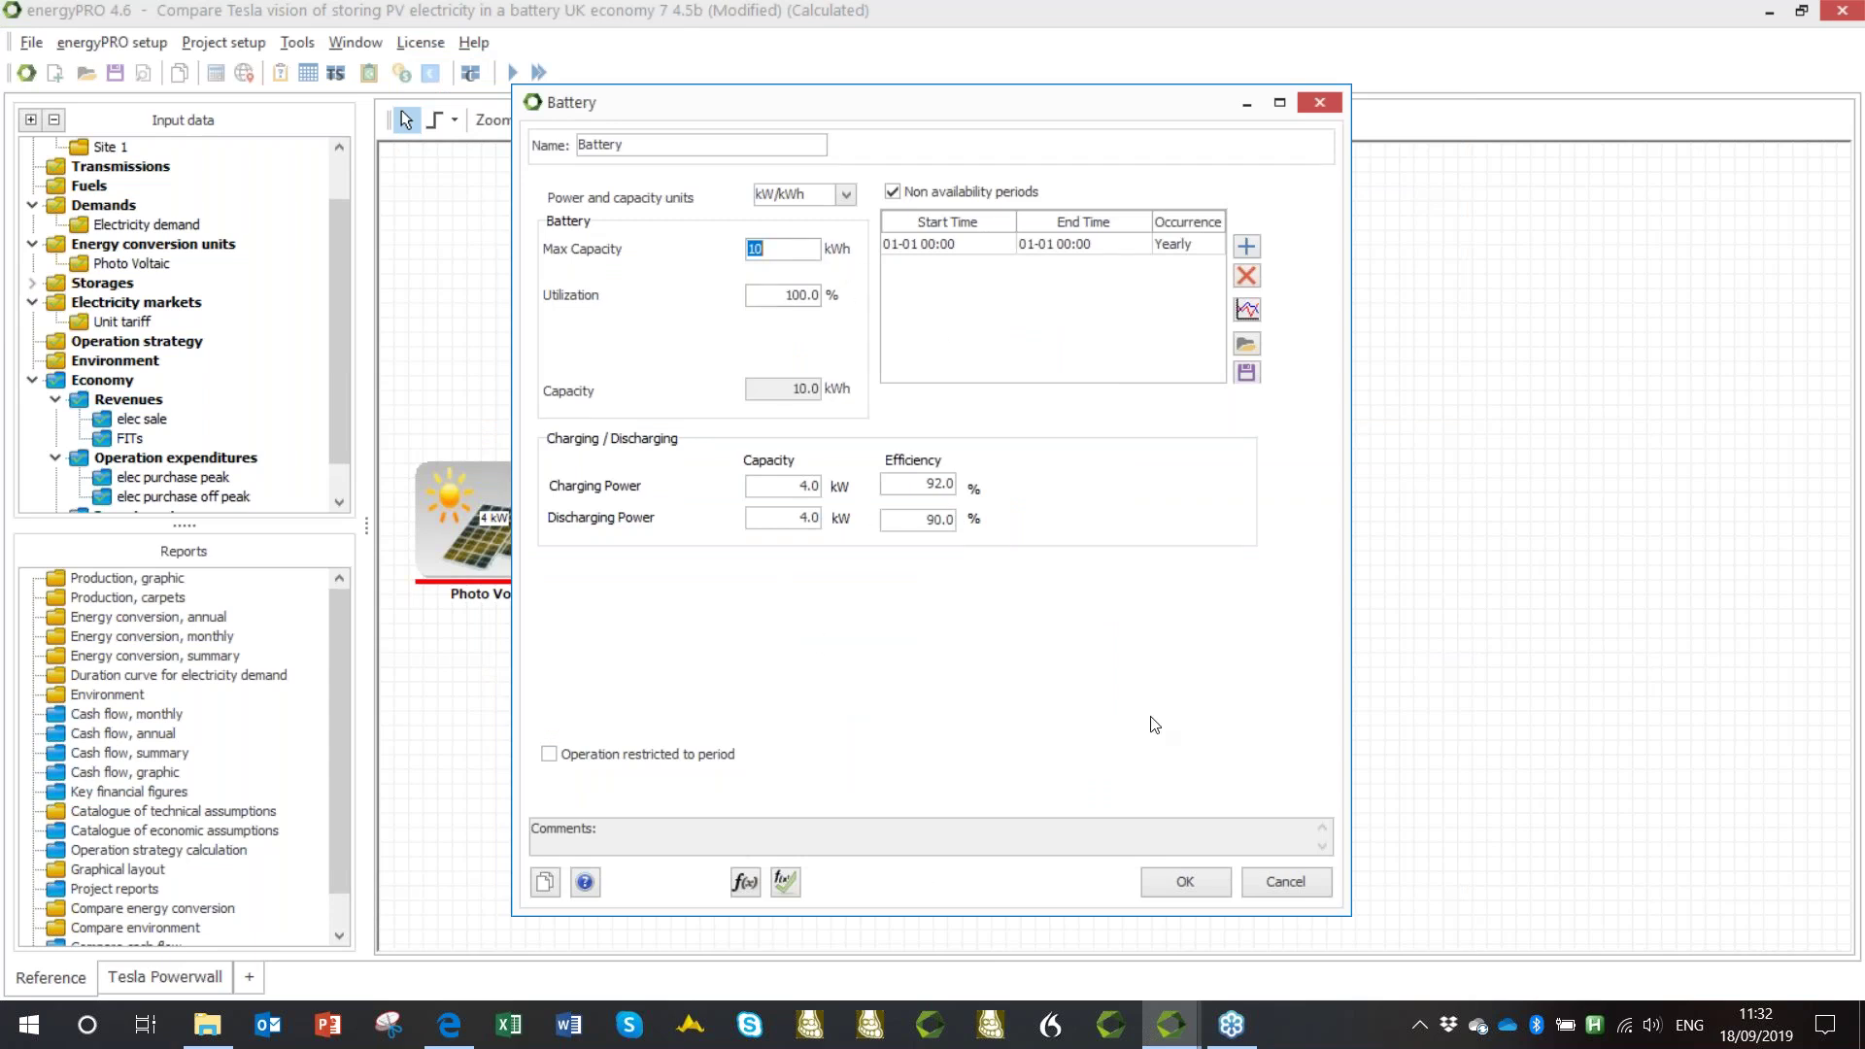
left_click(1269, 882)
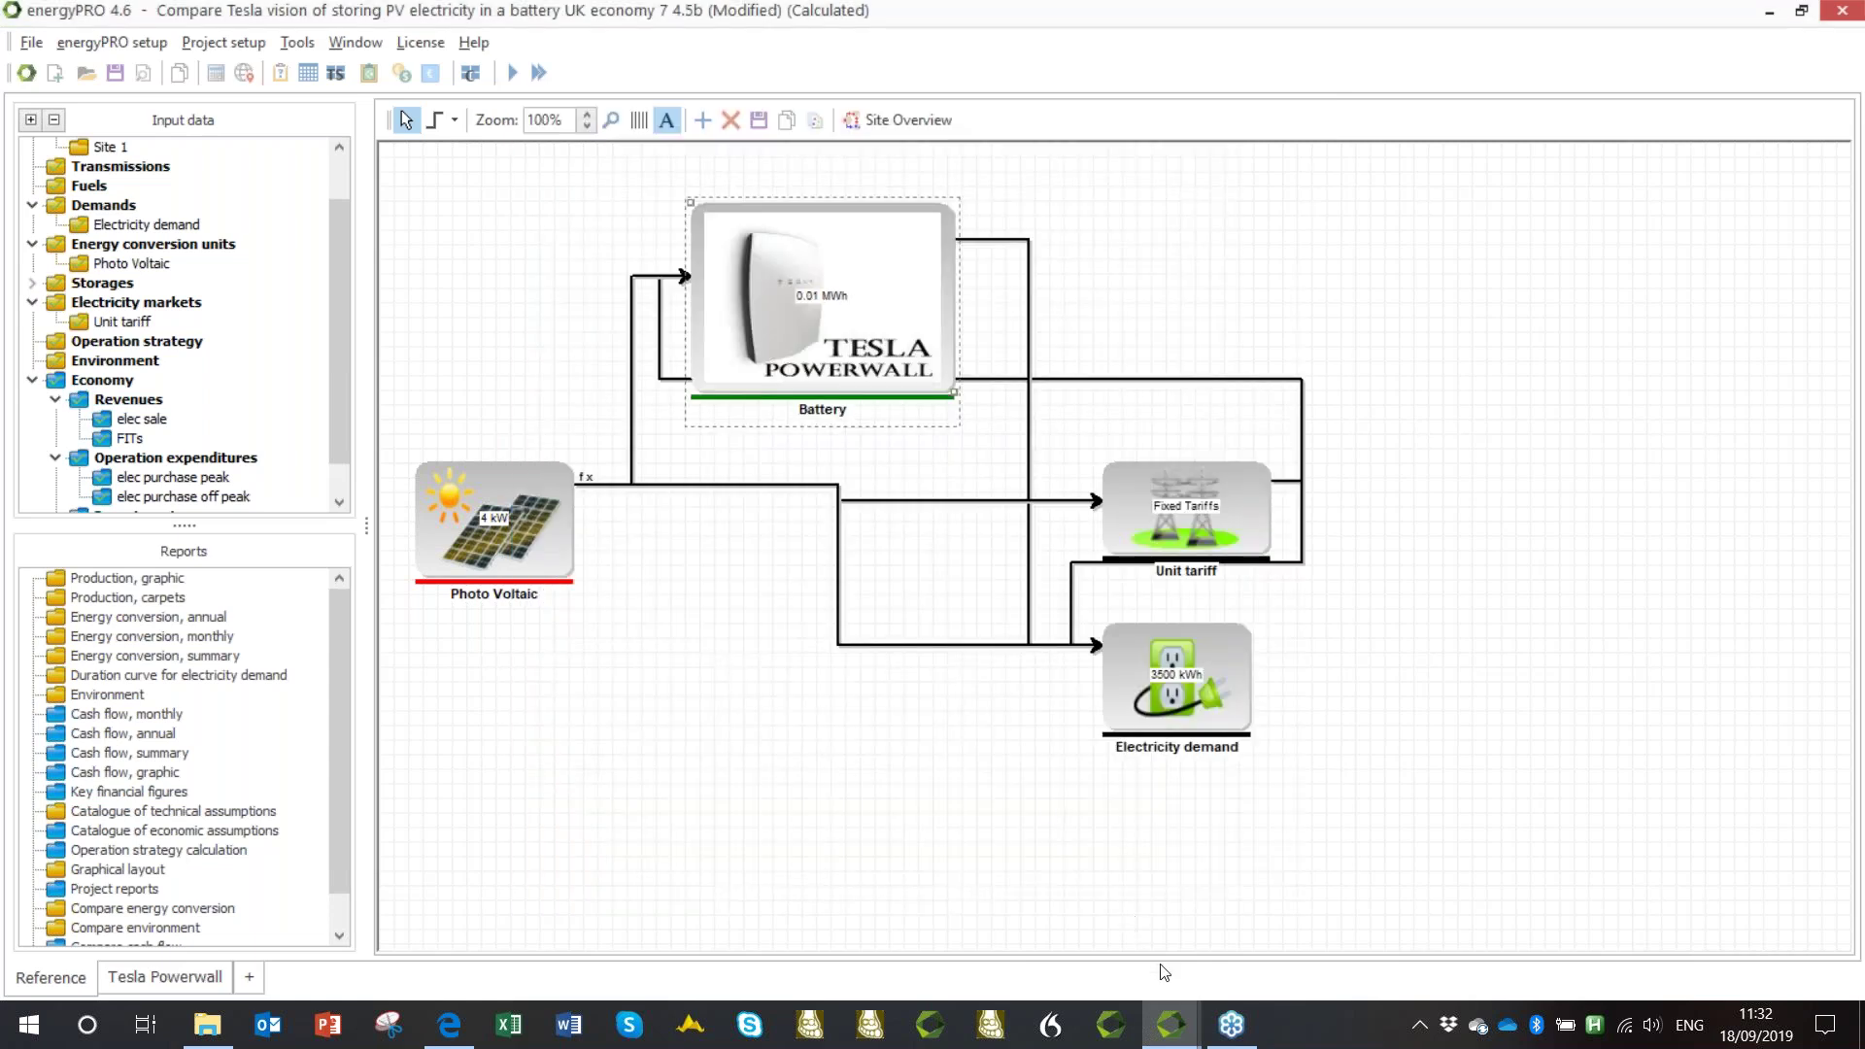
Switch to the PV and Heat Pump with thermal store project and show its Production, graphic report.
mouse_move(1173, 1037)
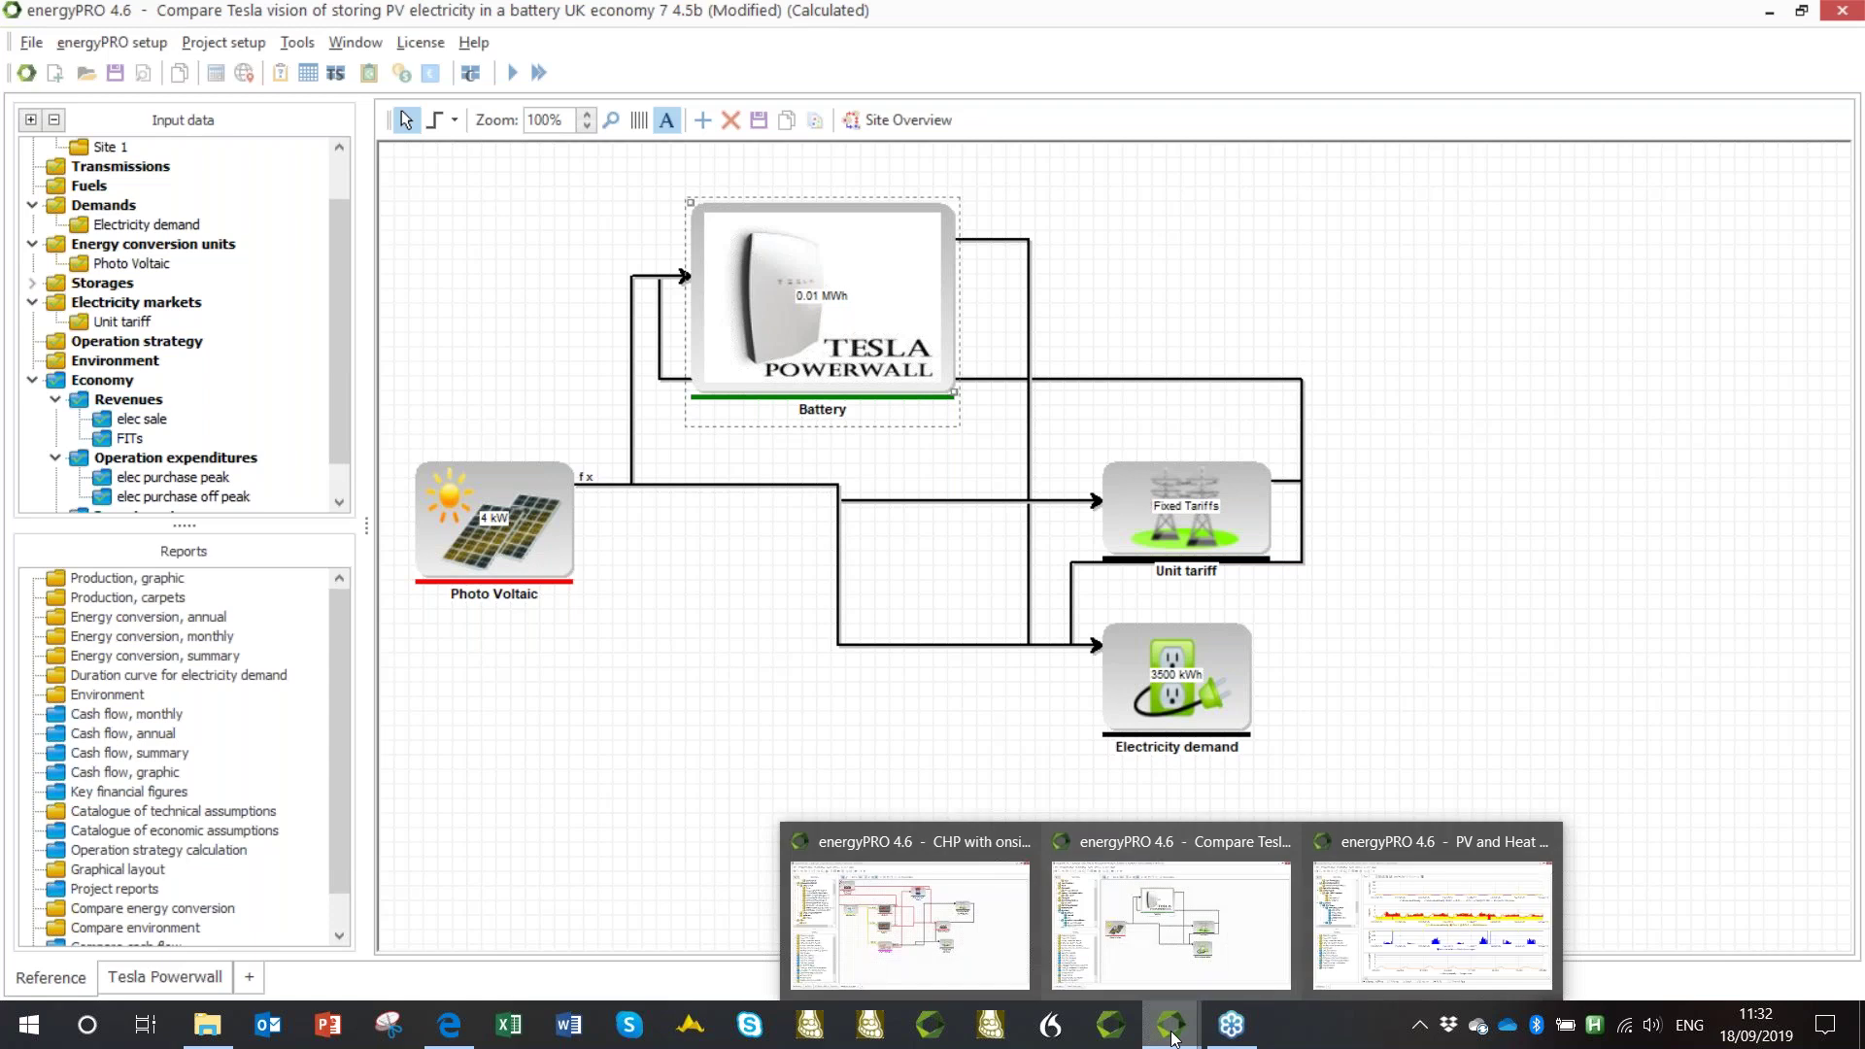
left_click(1415, 940)
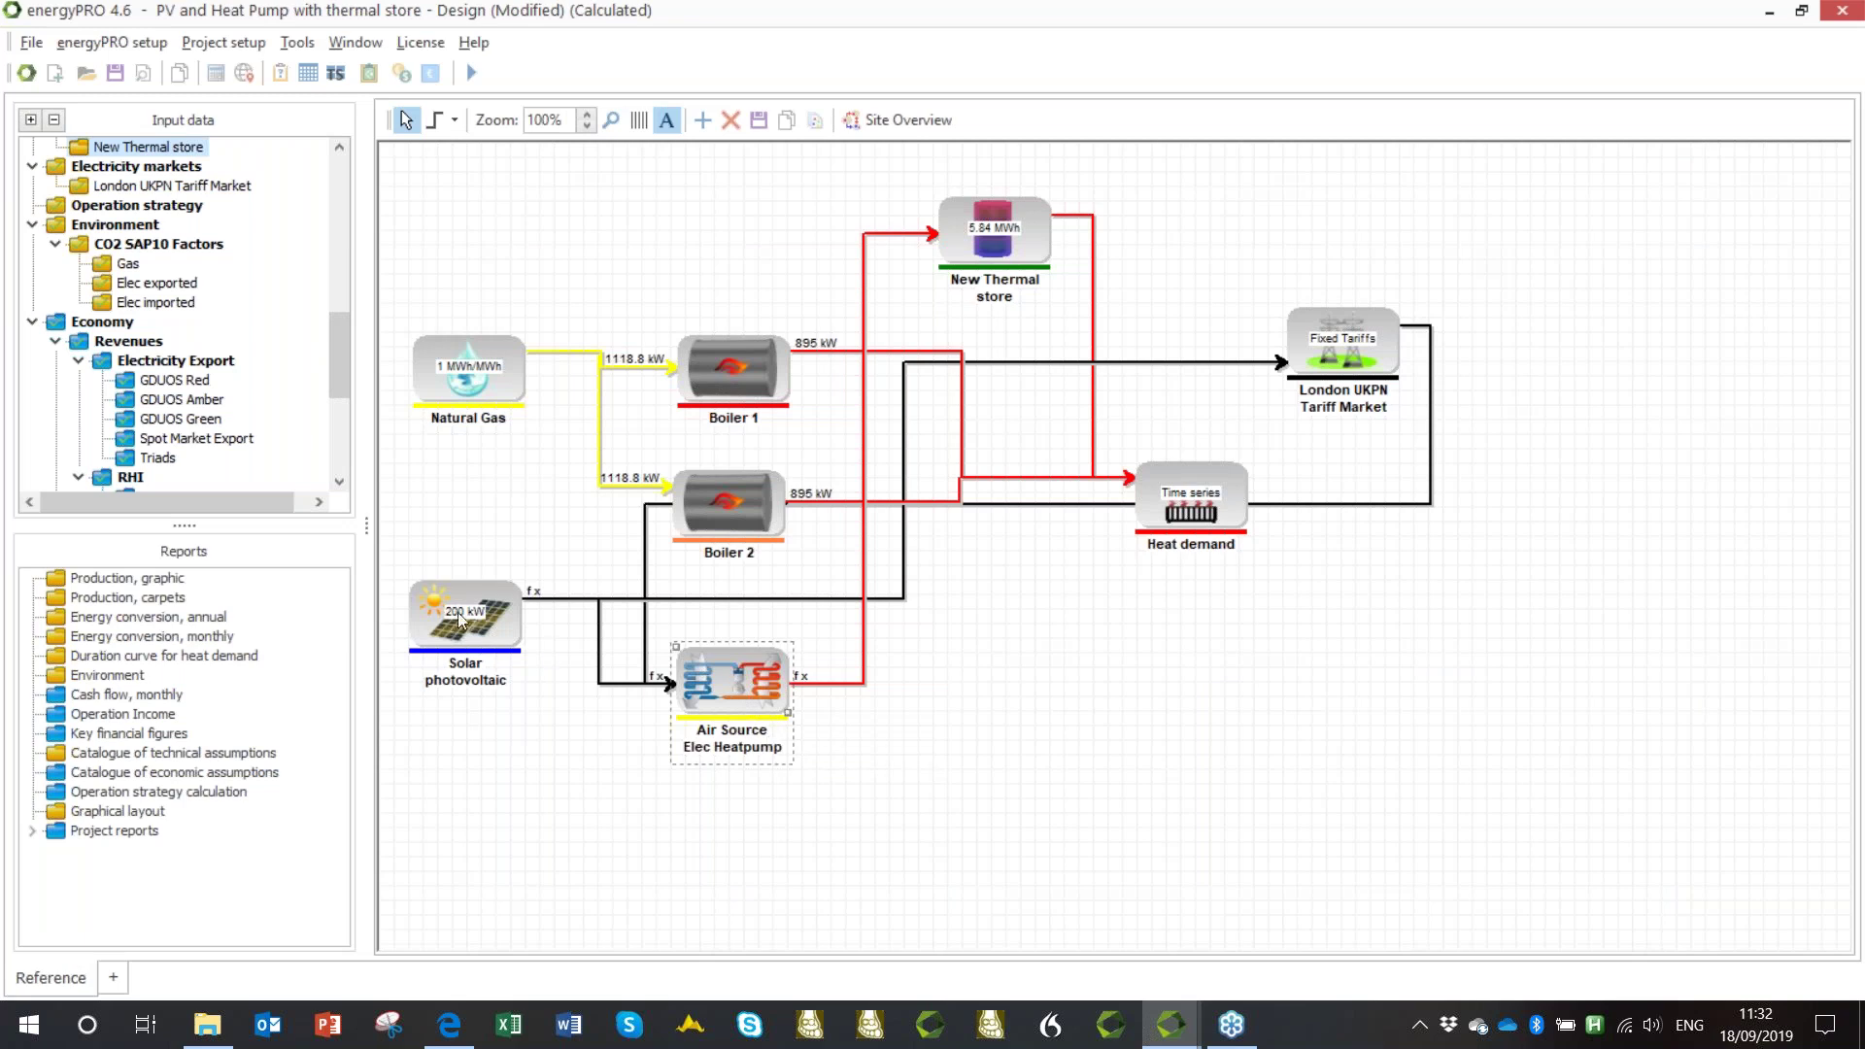
left_click(153, 579)
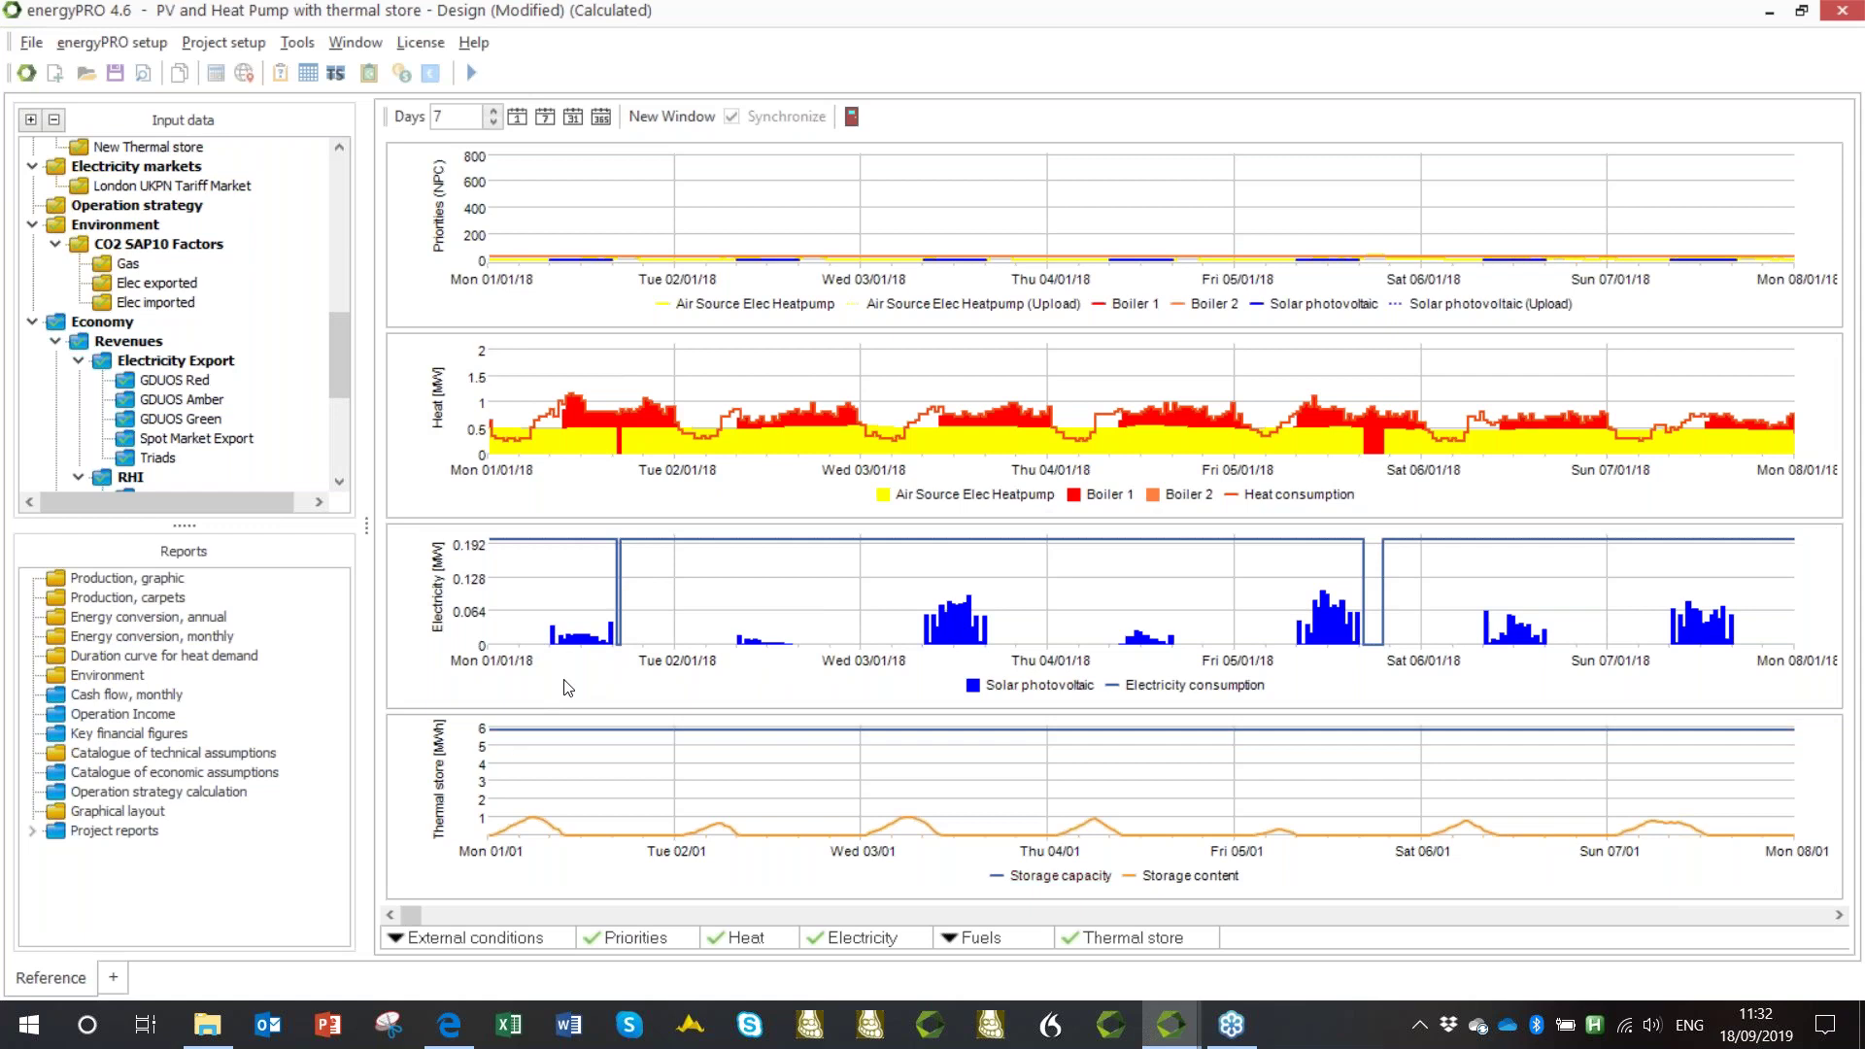
mouse_move(570, 644)
mouse_move(643, 264)
left_click_drag(414, 915, 585, 923)
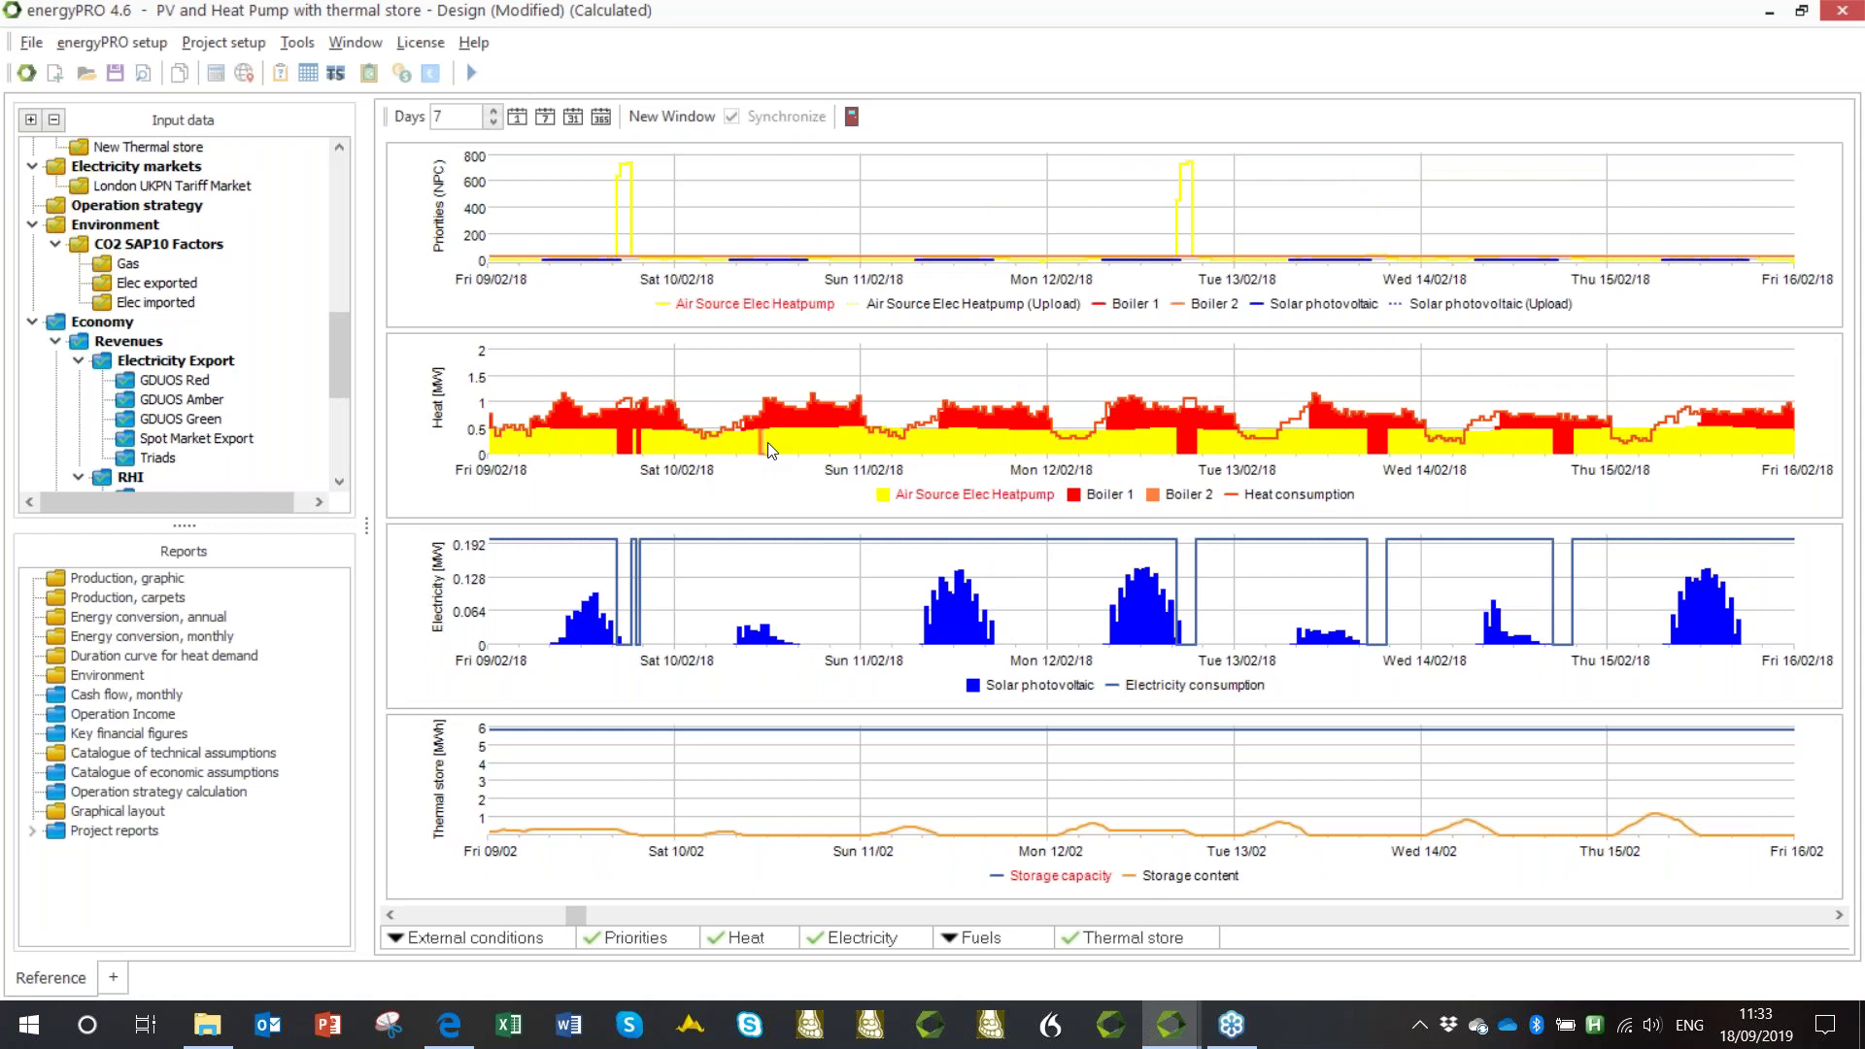
mouse_move(783, 435)
left_click_drag(571, 917, 406, 913)
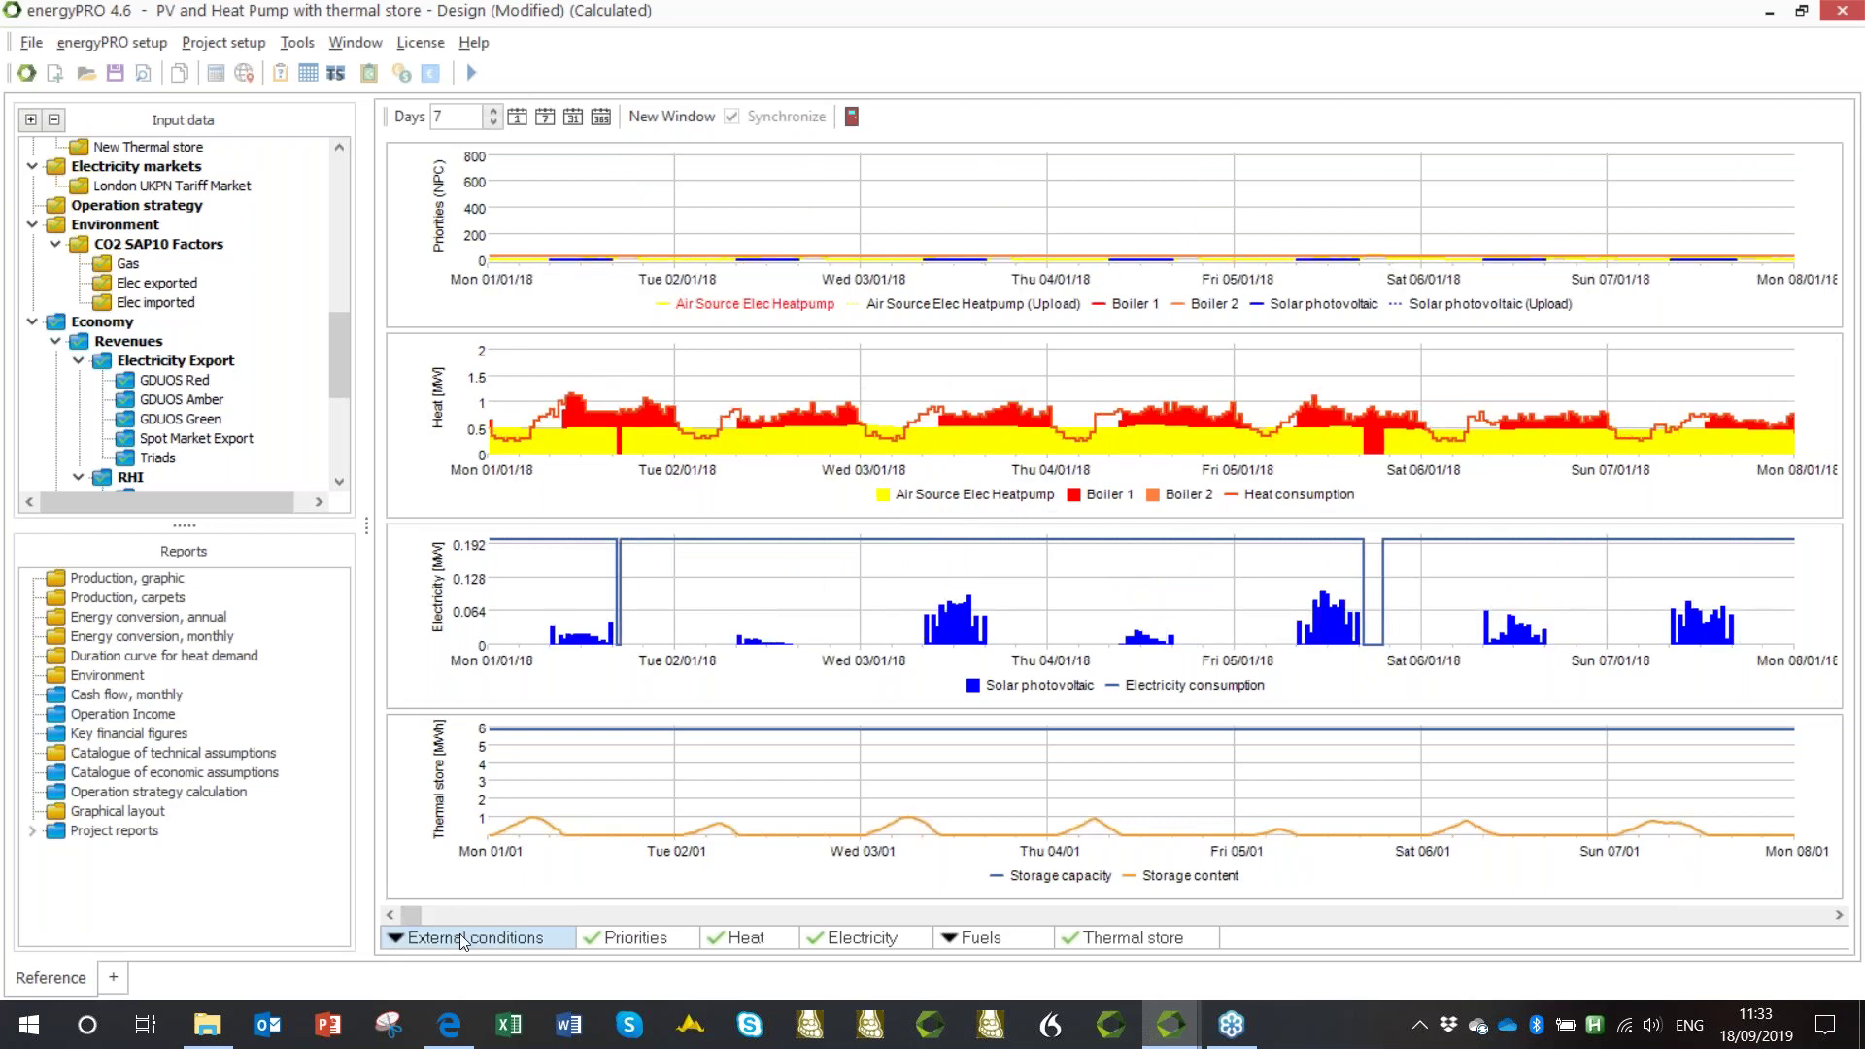
left_click(320, 329)
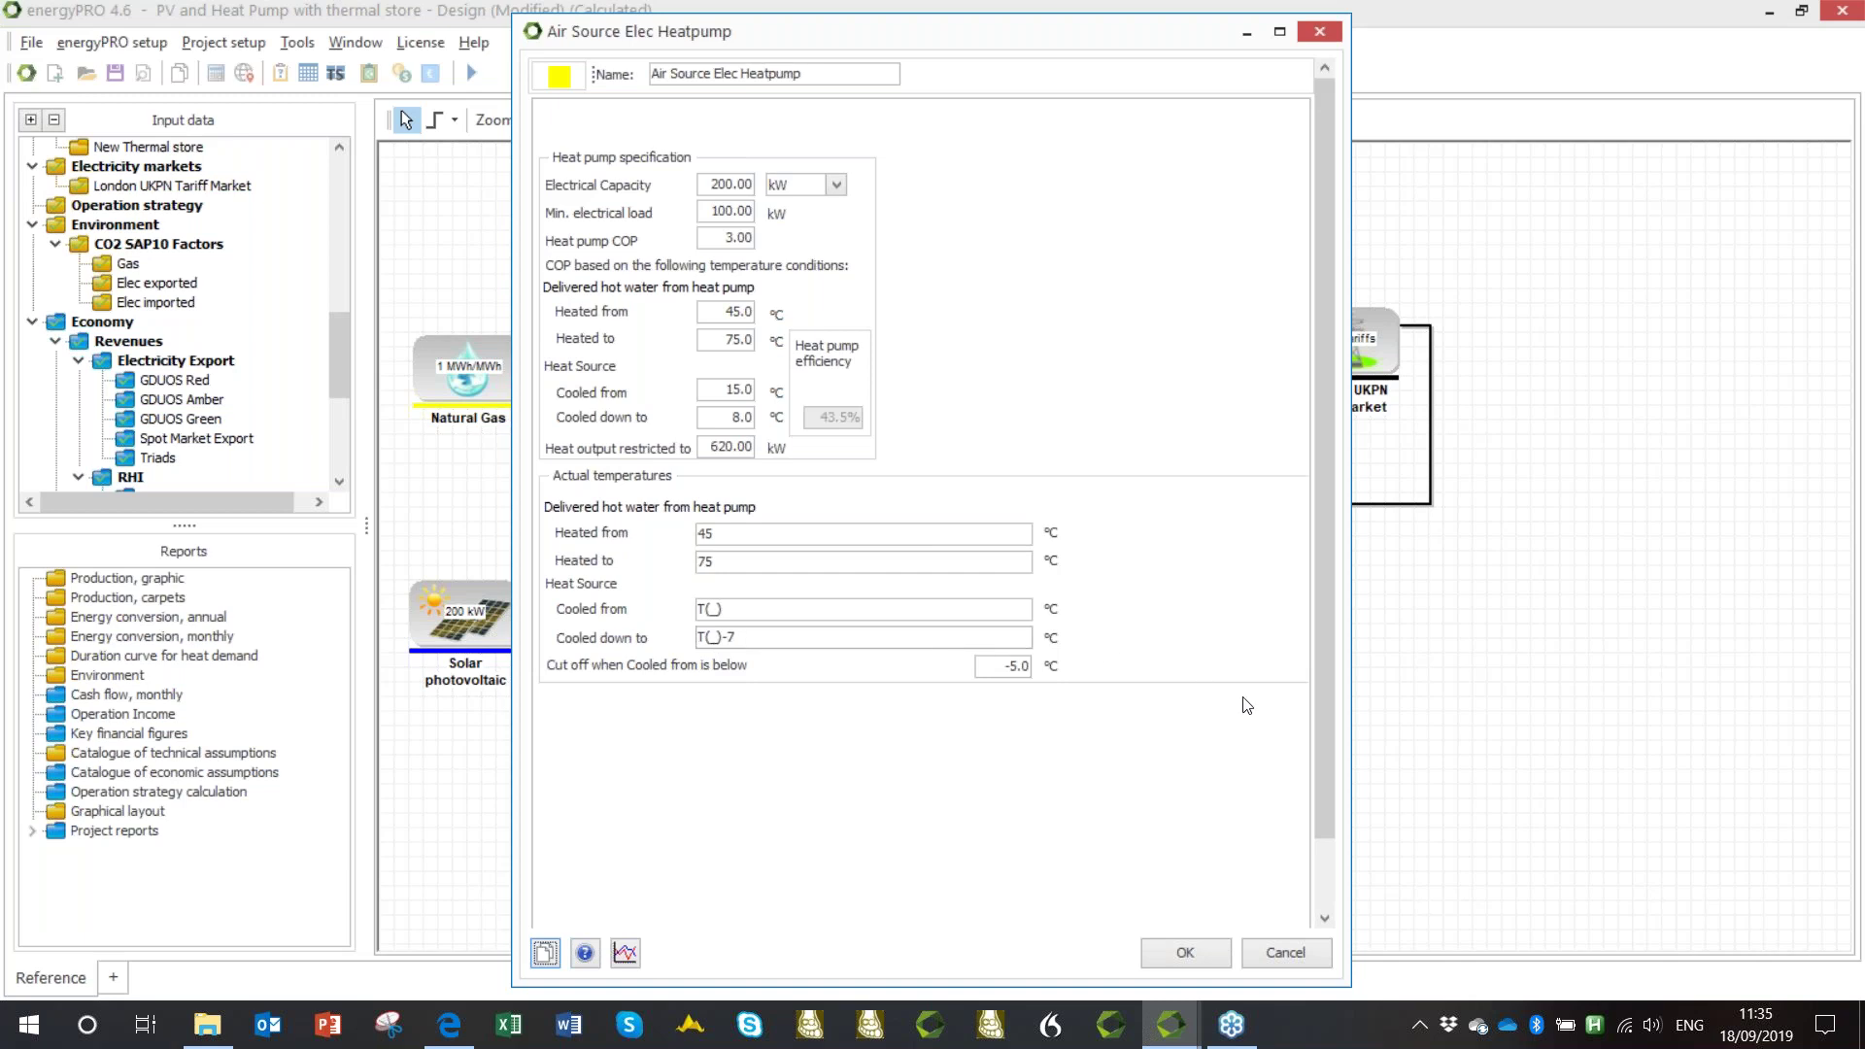
Chart the heat pump's temperatures, COP and capacity, enlarging the chart window on the left.
left_click(627, 953)
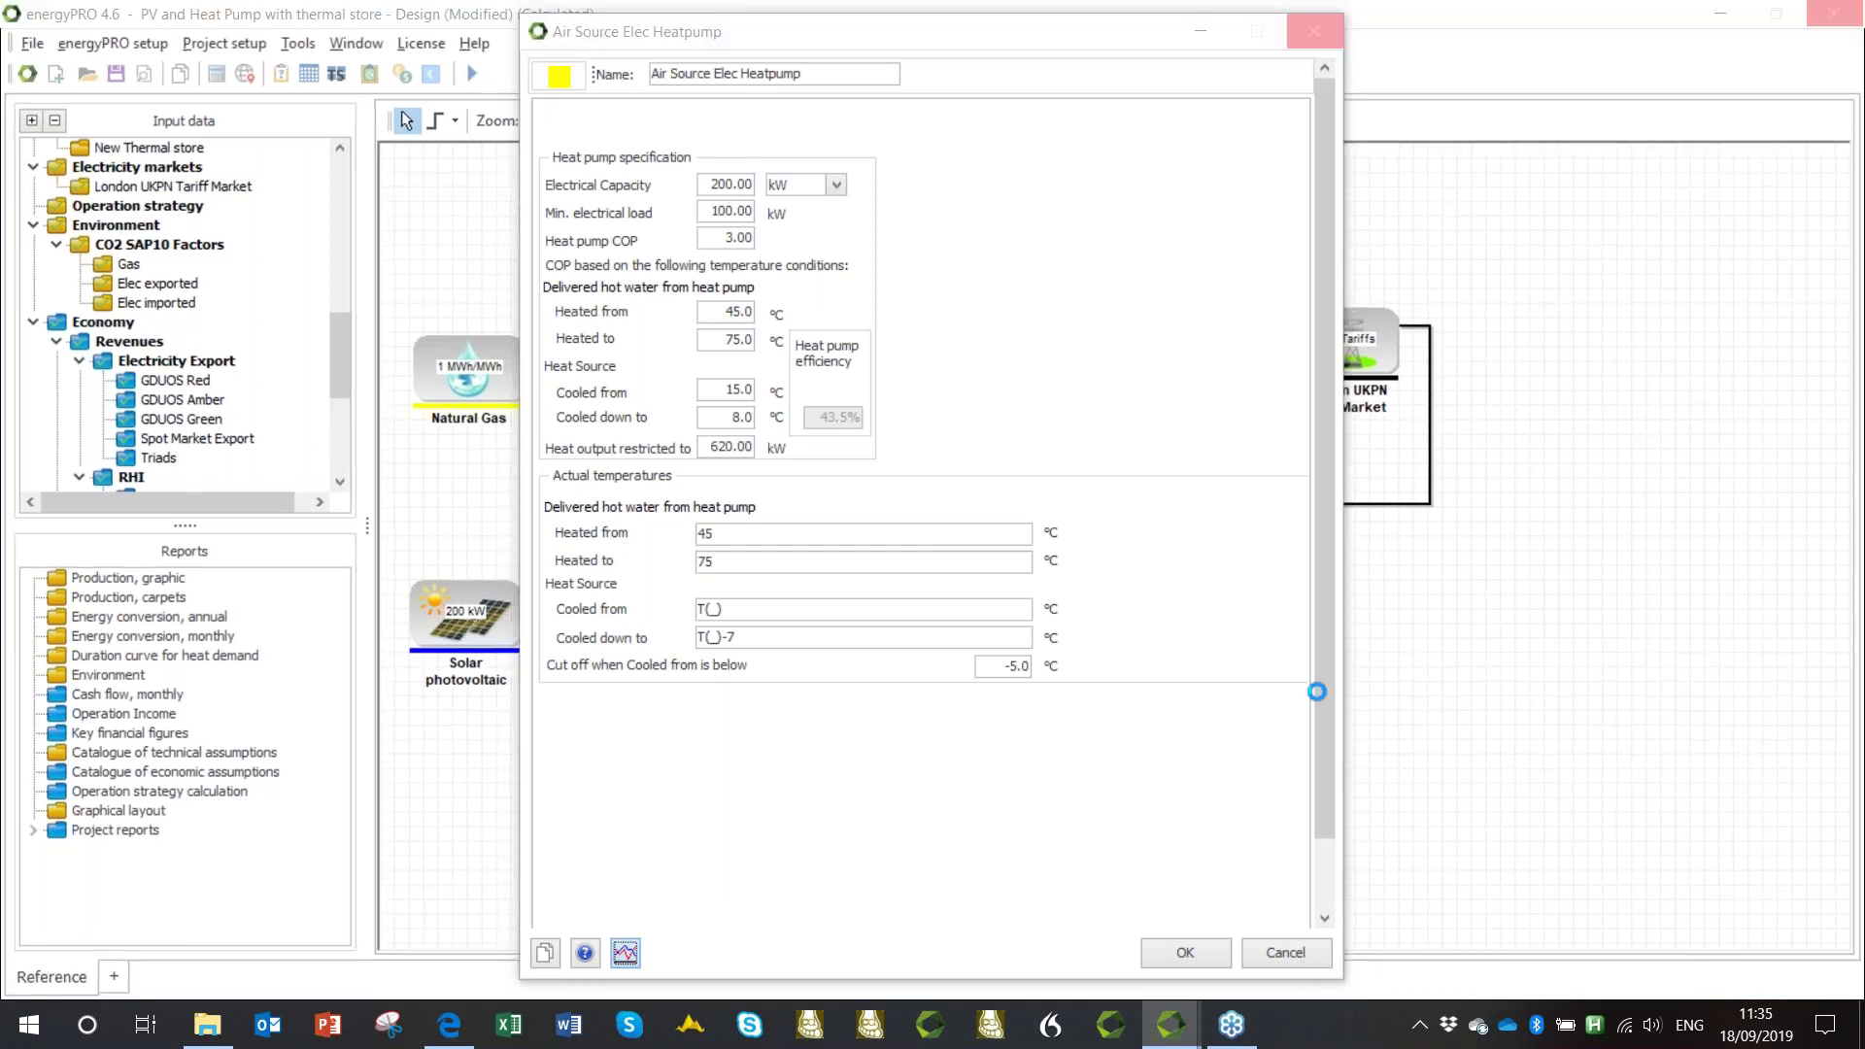
key("Return")
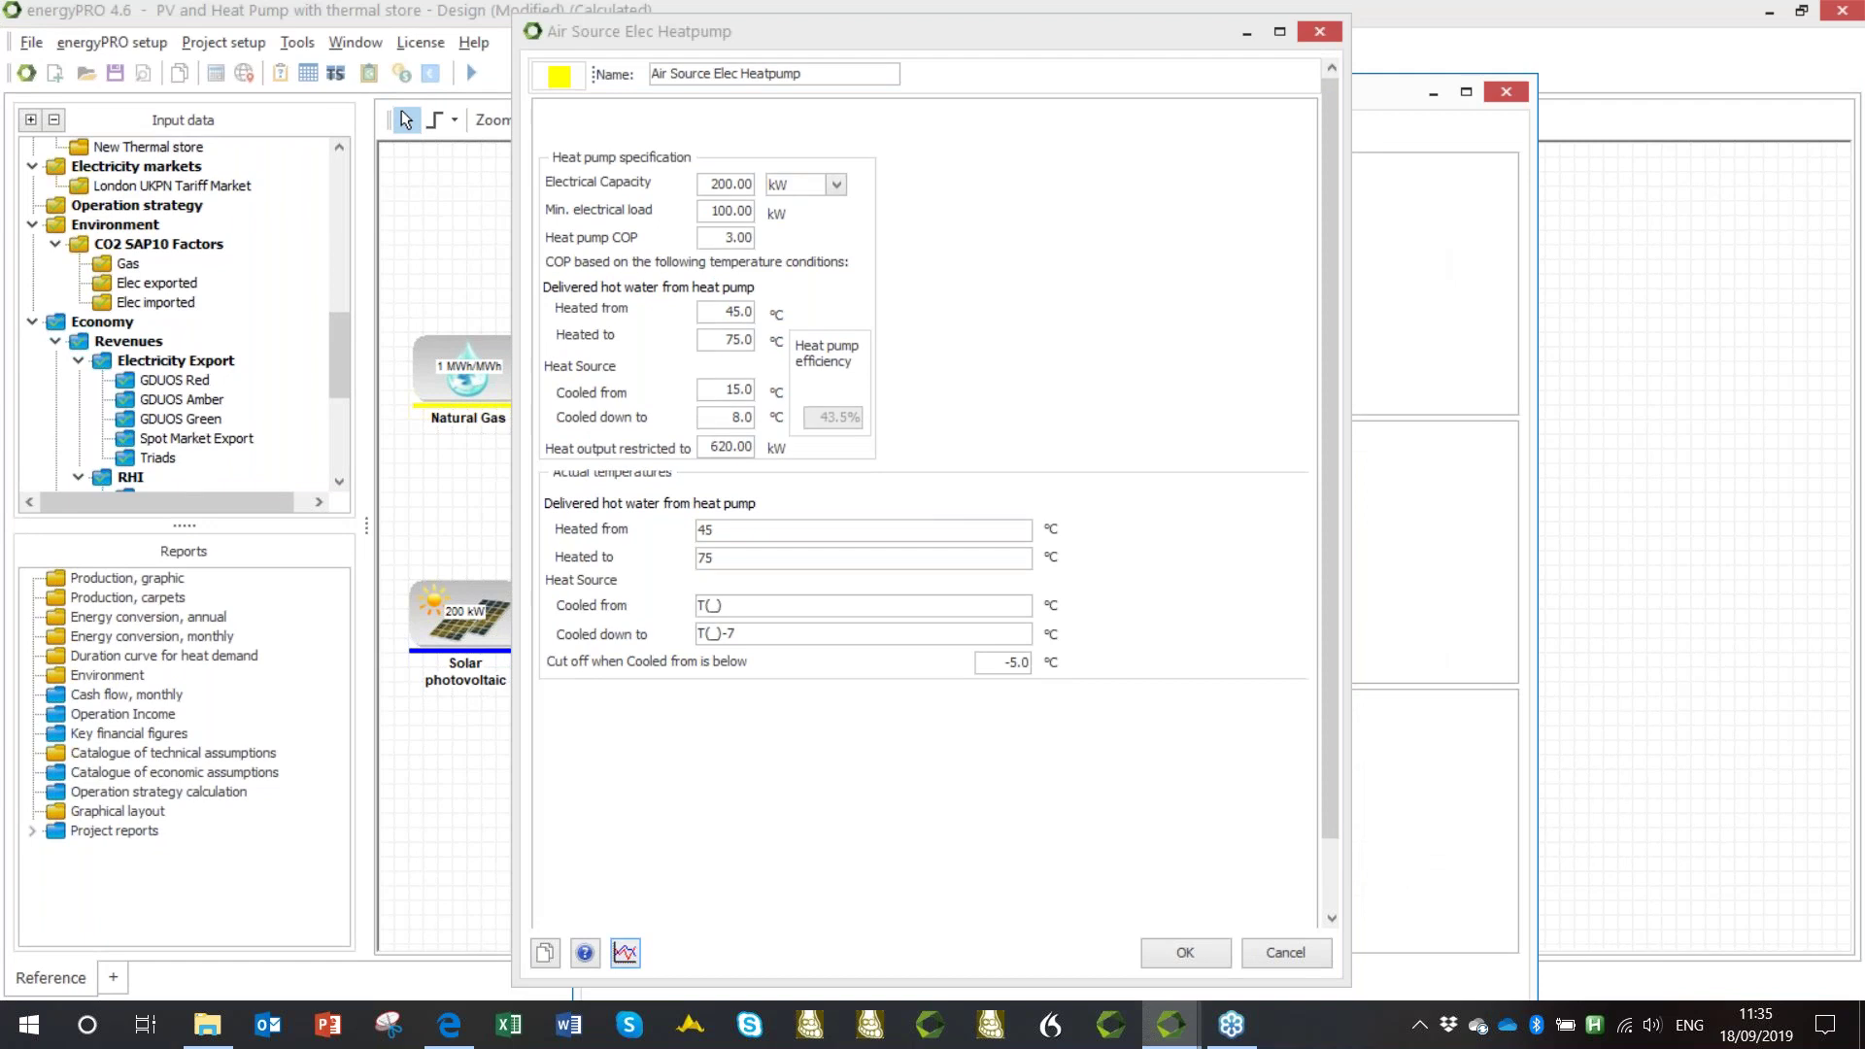
double_click(1384, 103)
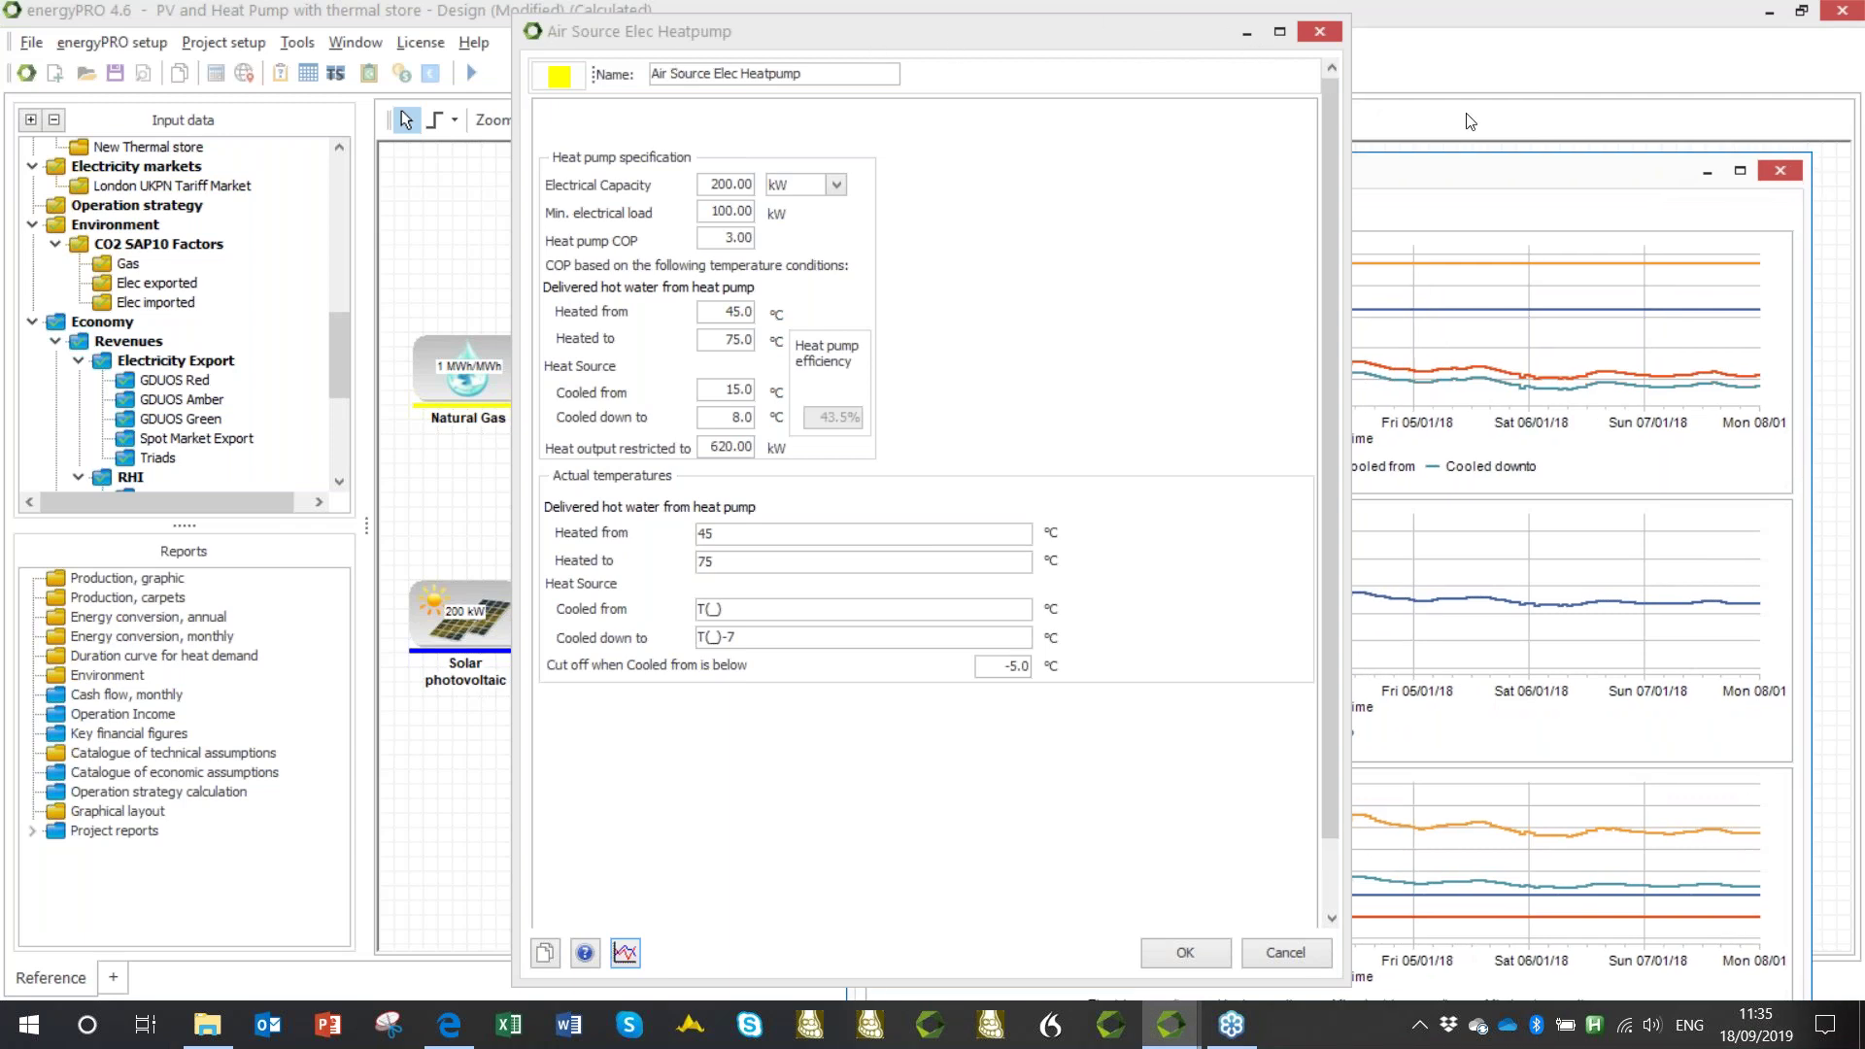
left_click_drag(1552, 173, 736, 105)
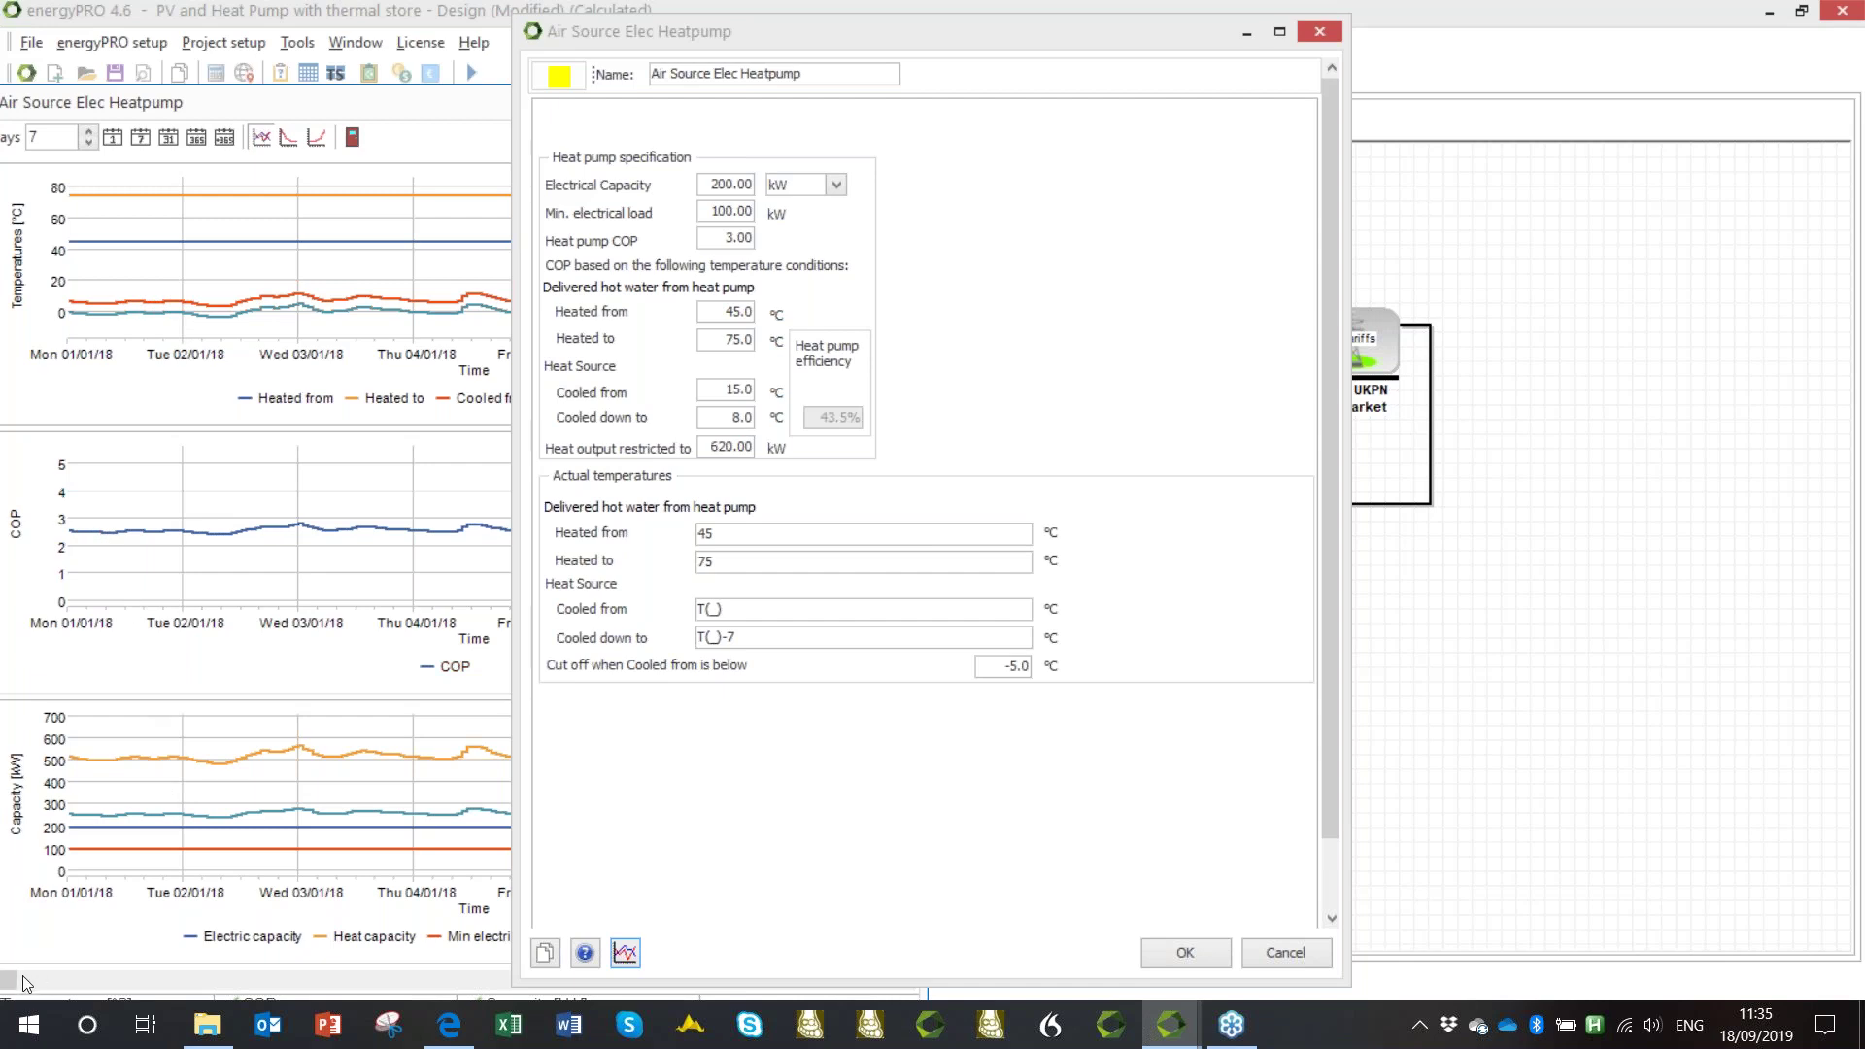
left_click_drag(21, 975, 124, 985)
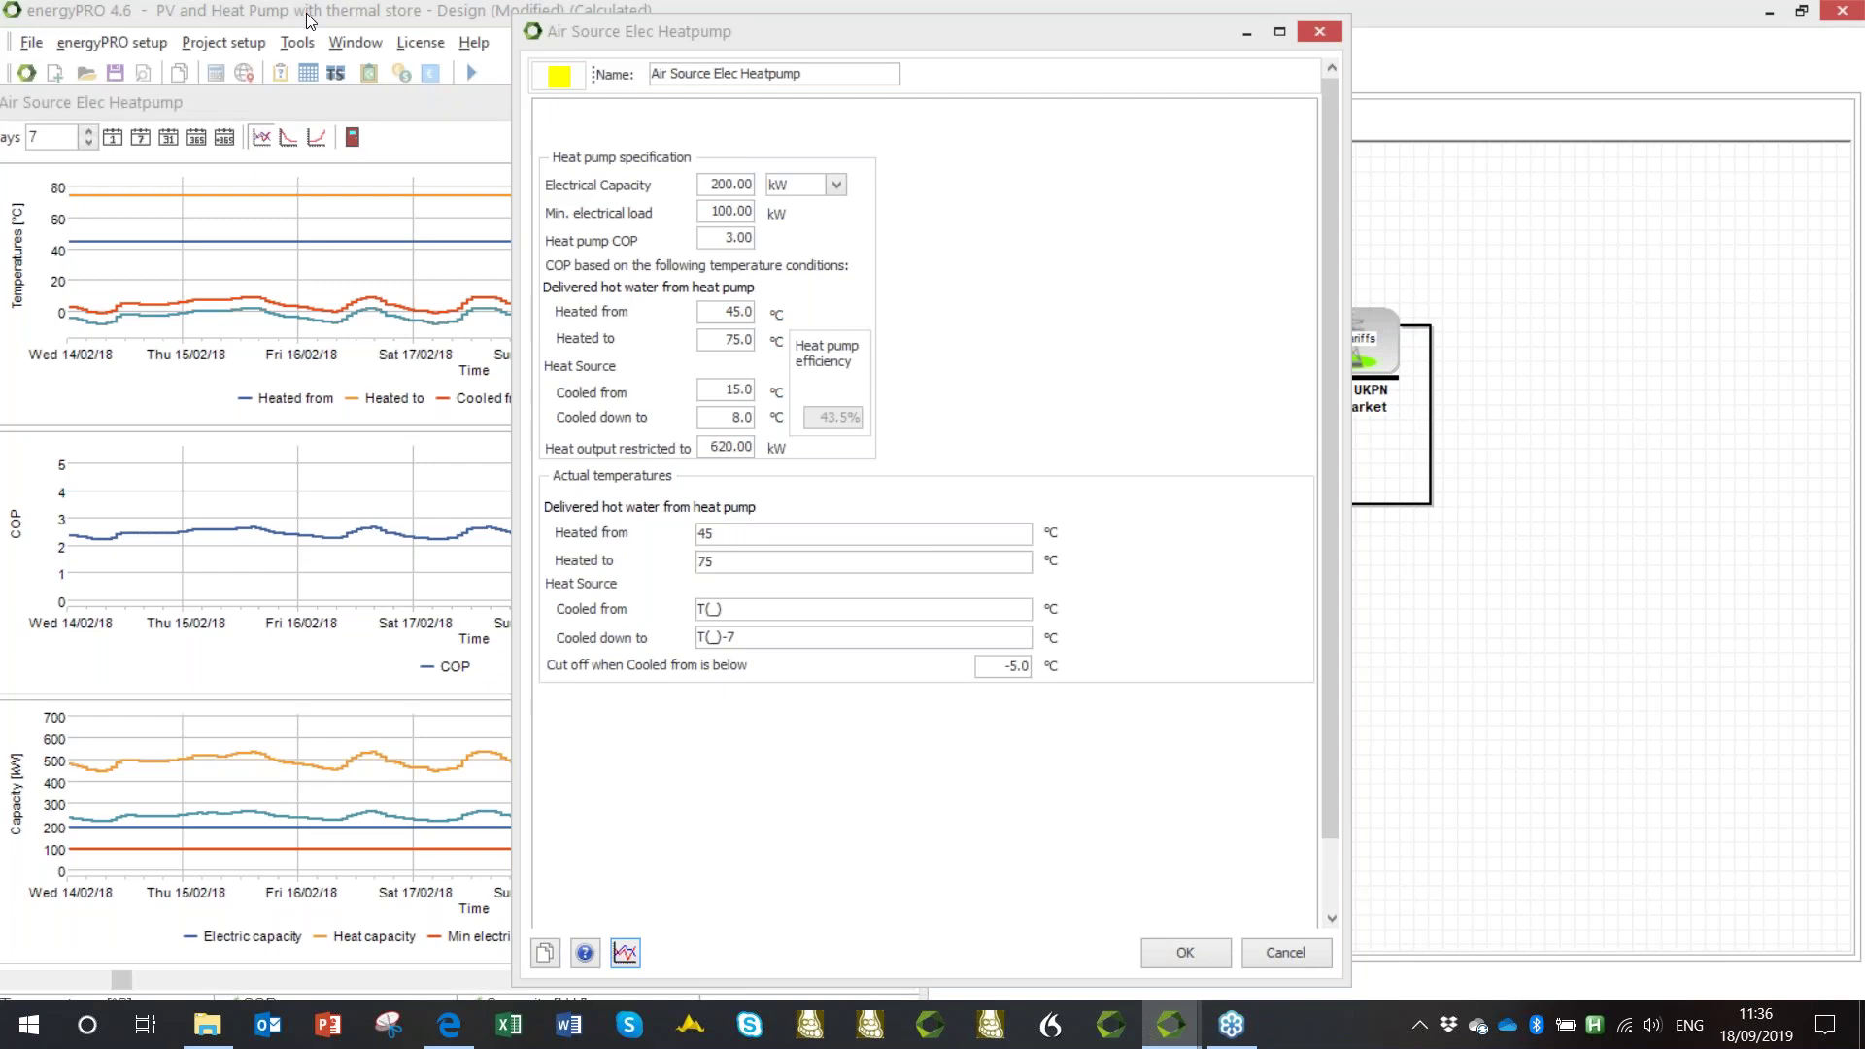
Move the chart window aside, then close it and the heat pump settings.
left_click_drag(313, 91, 313, 172)
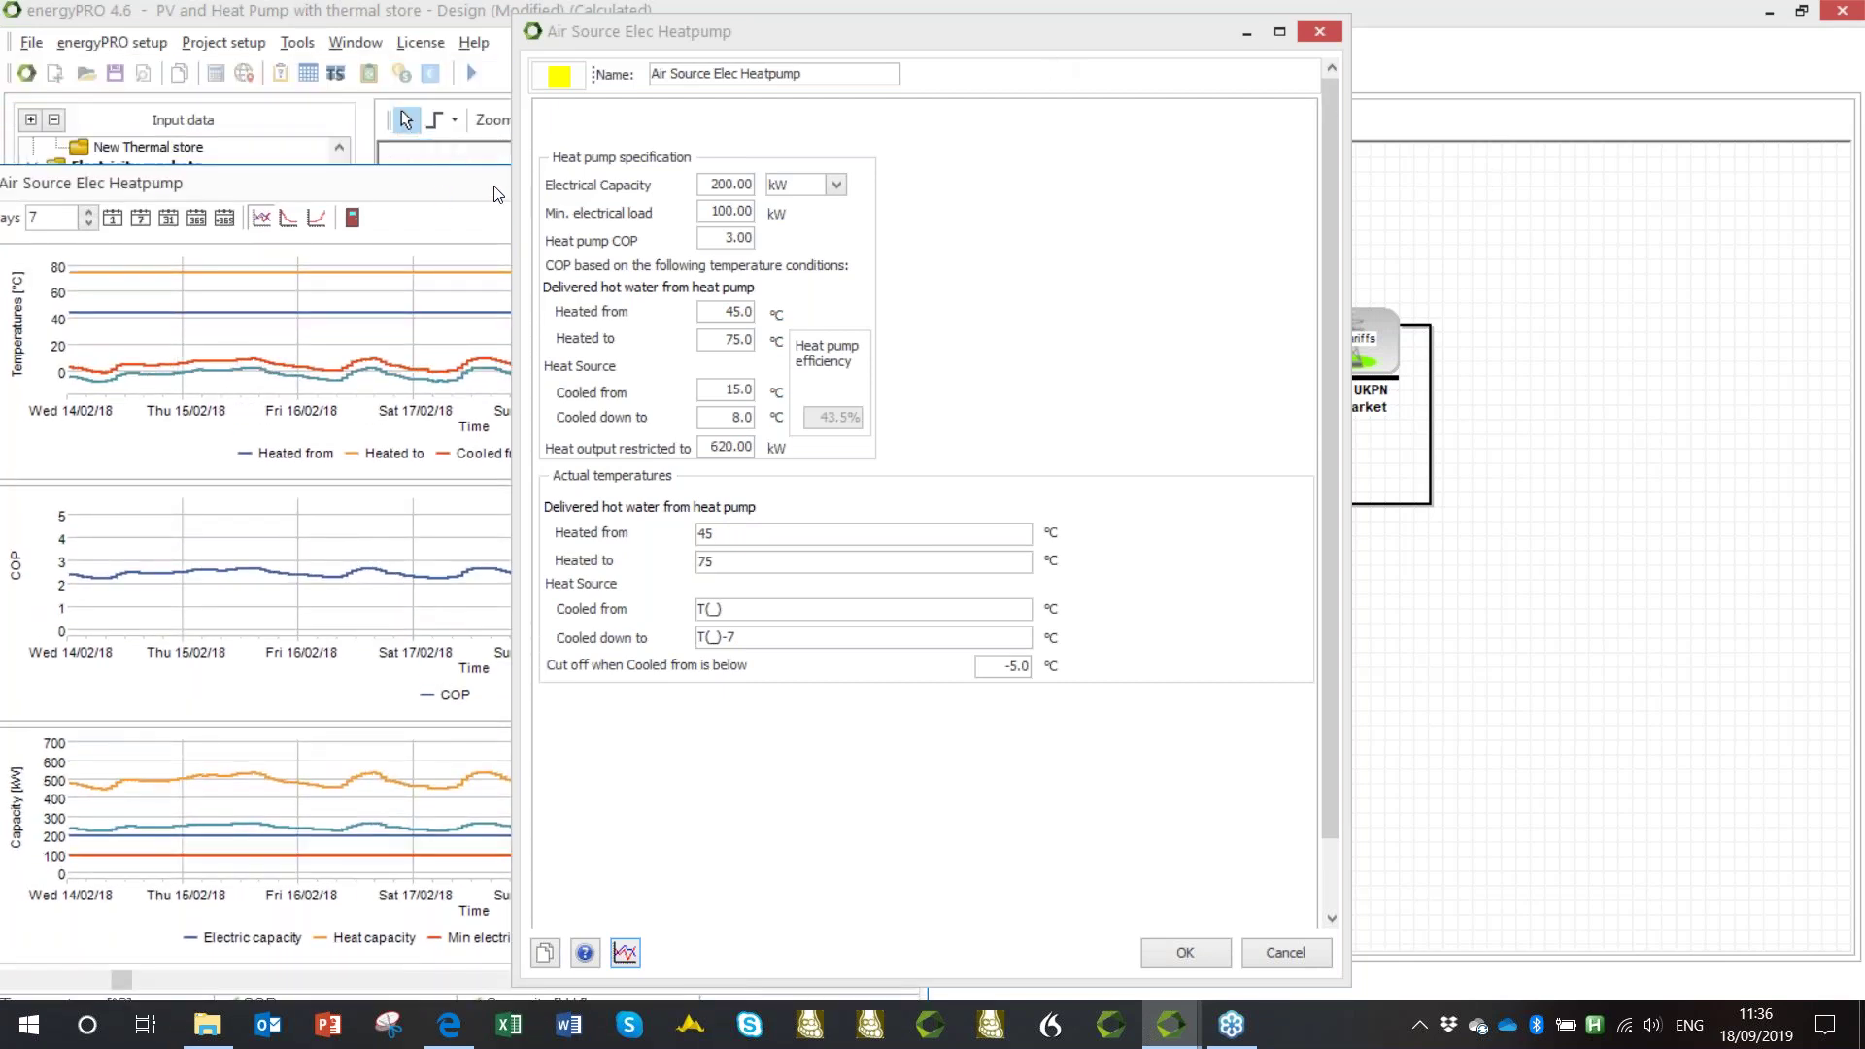
left_click_drag(501, 192, 1390, 205)
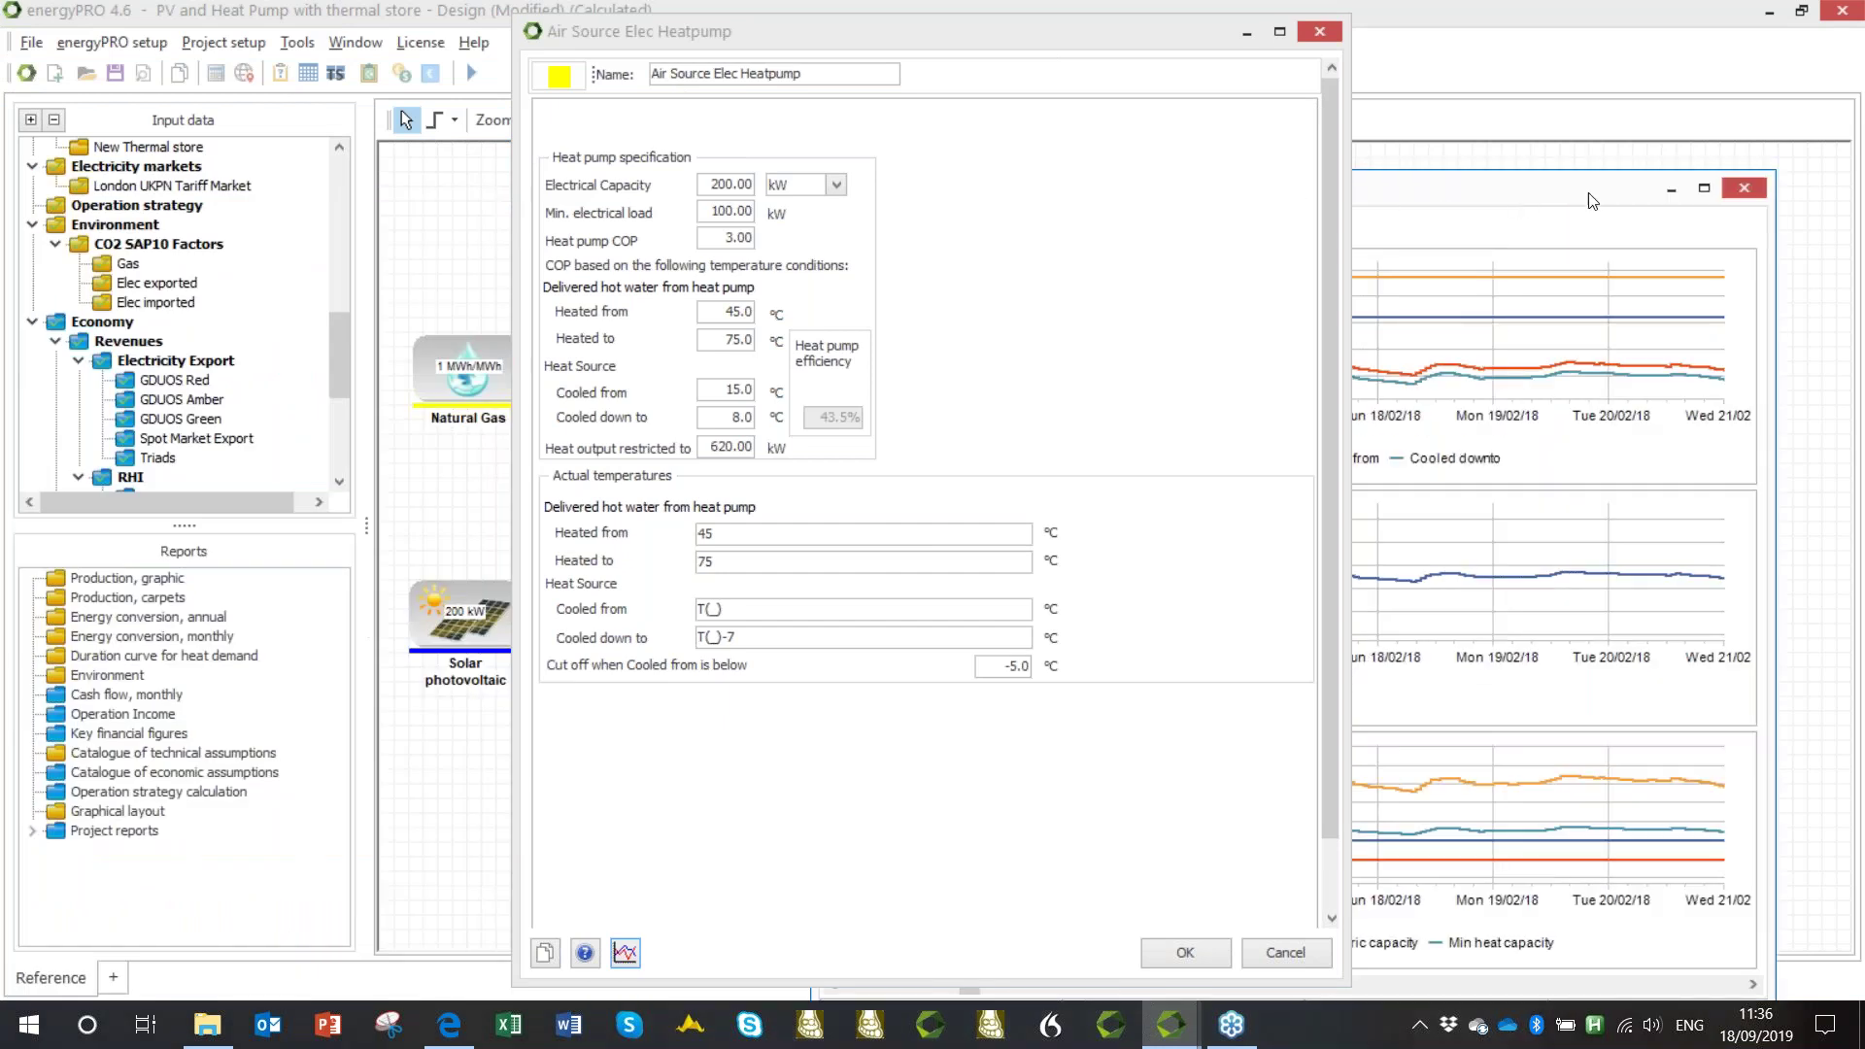
left_click(1745, 188)
left_click(1322, 39)
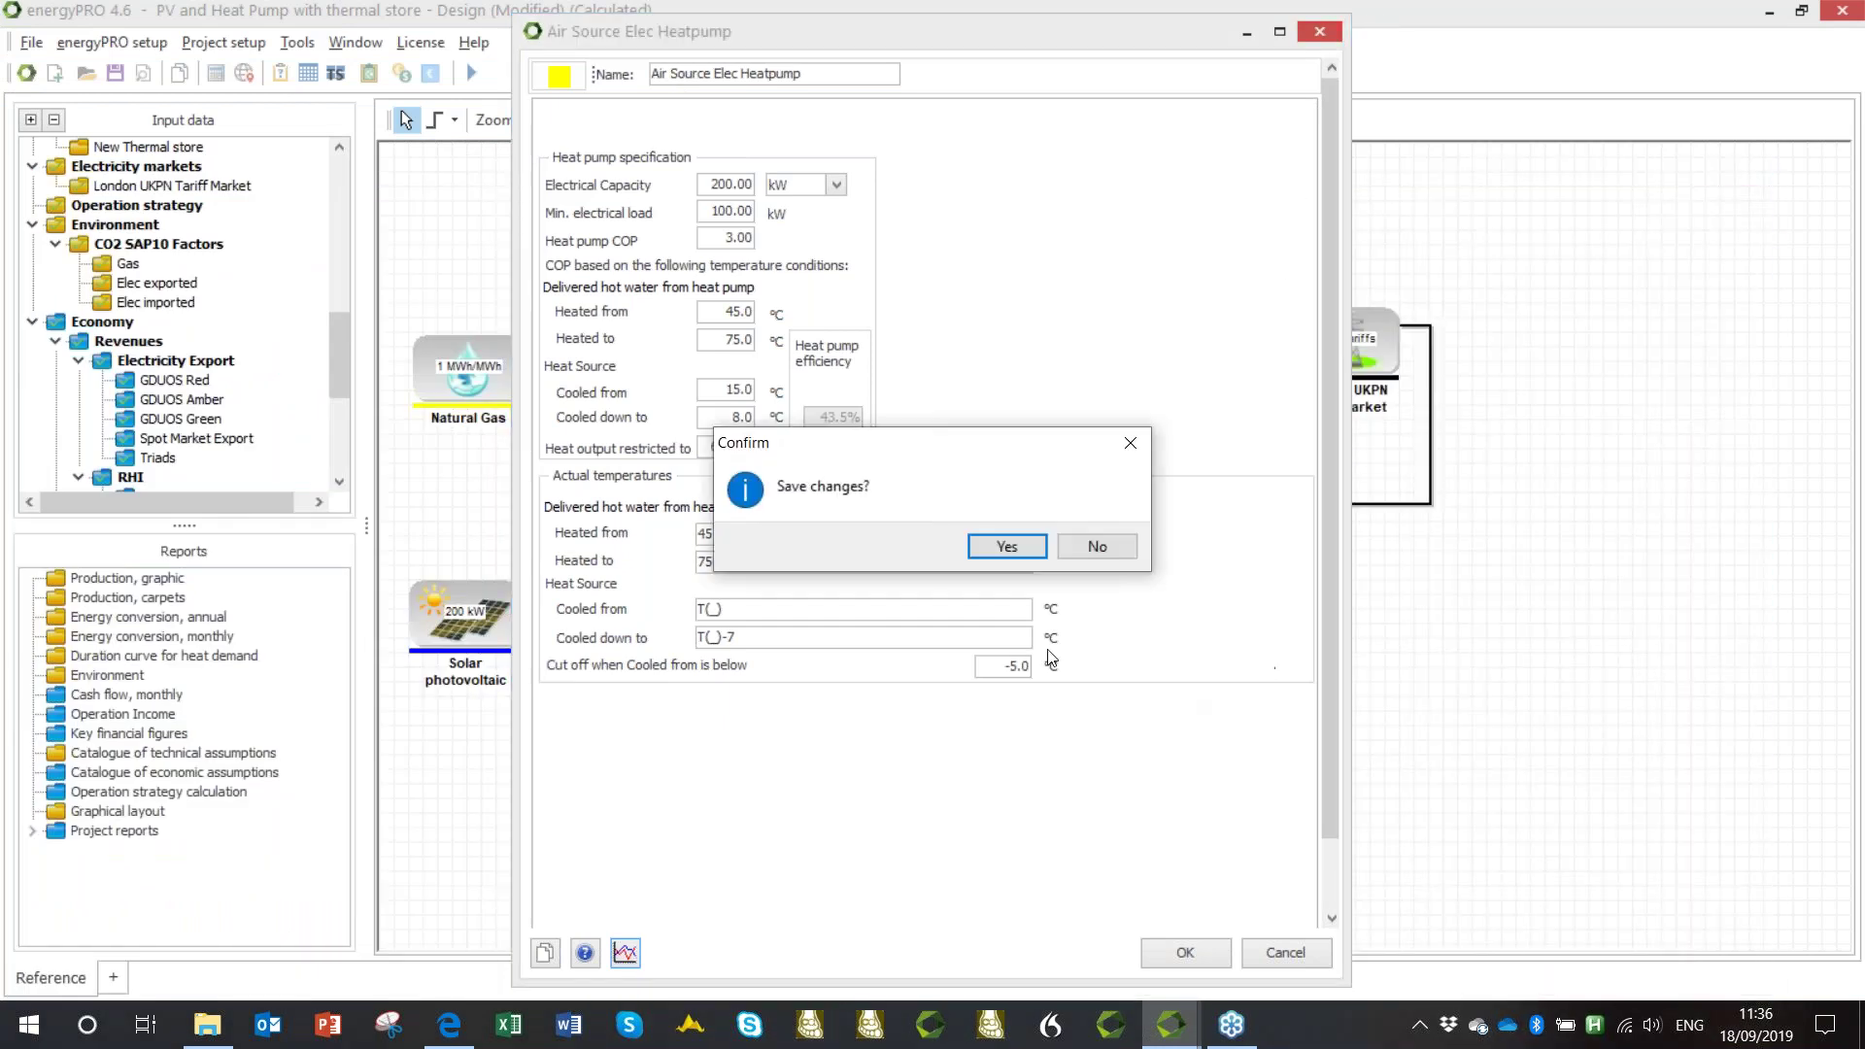
left_click(1095, 547)
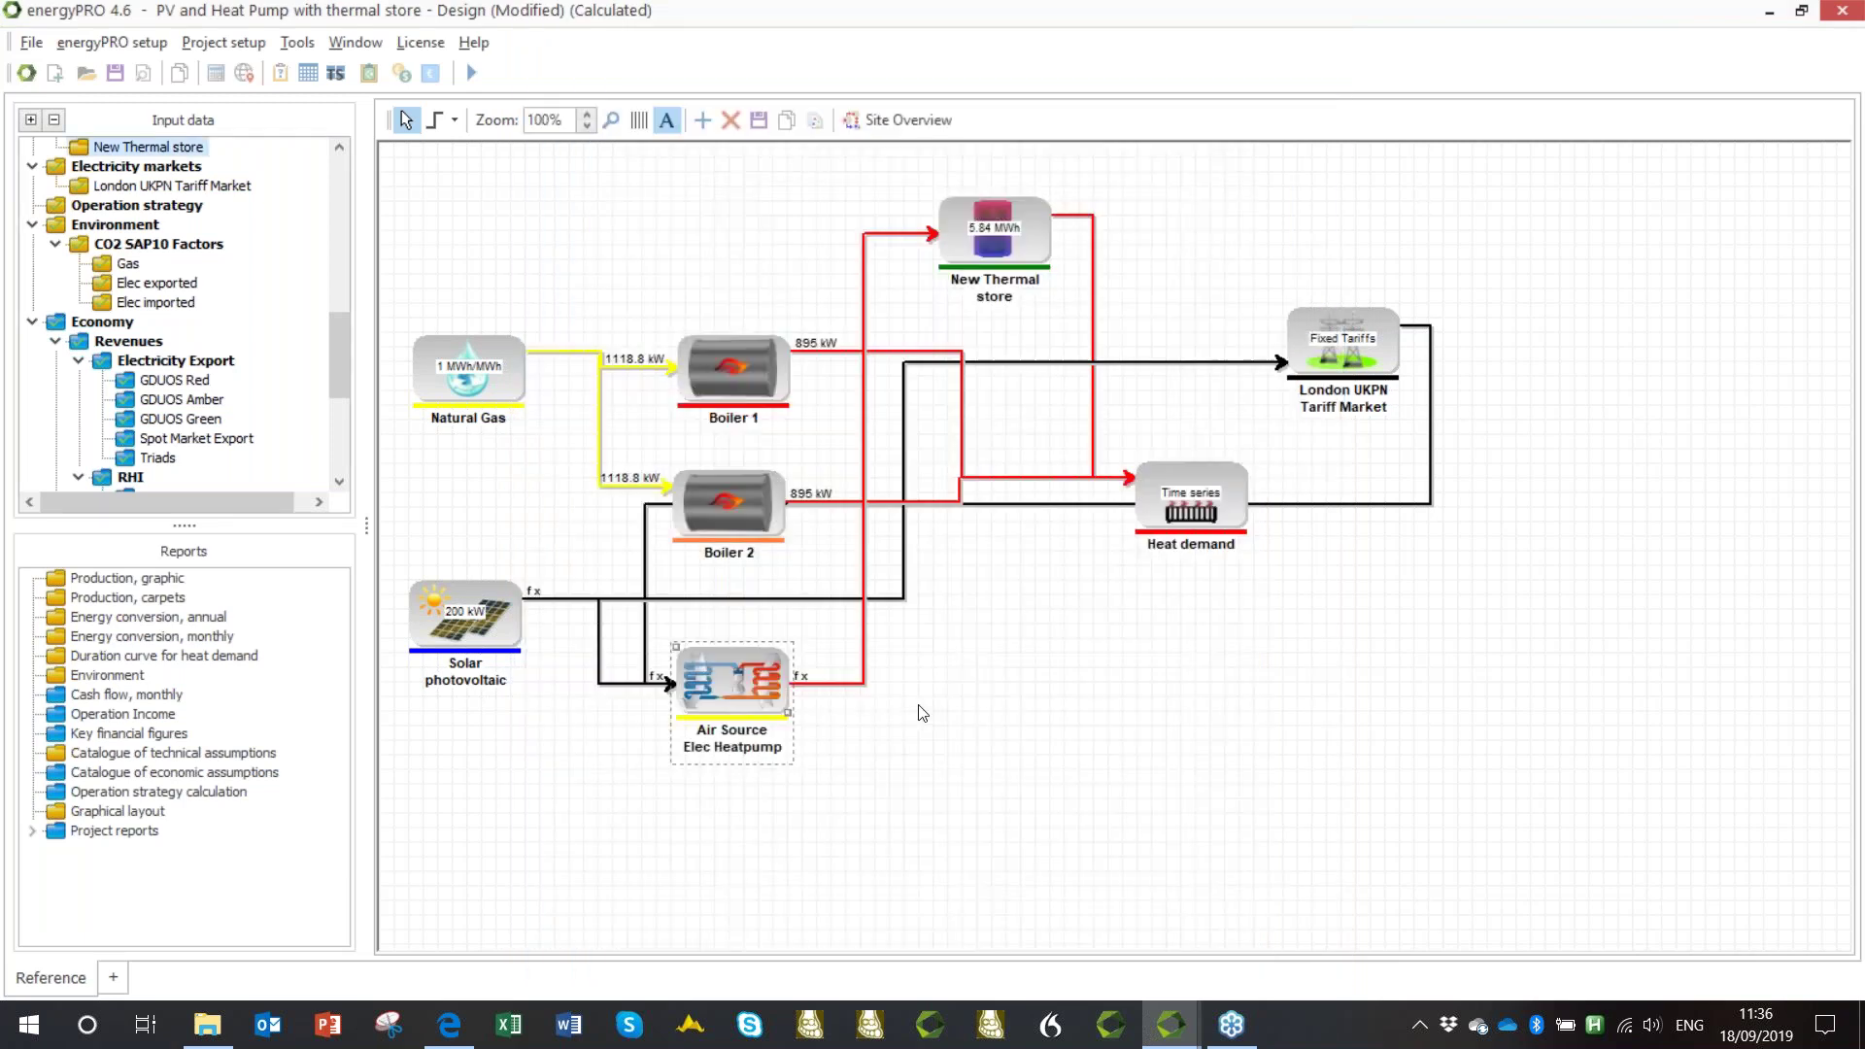
left_click(708, 121)
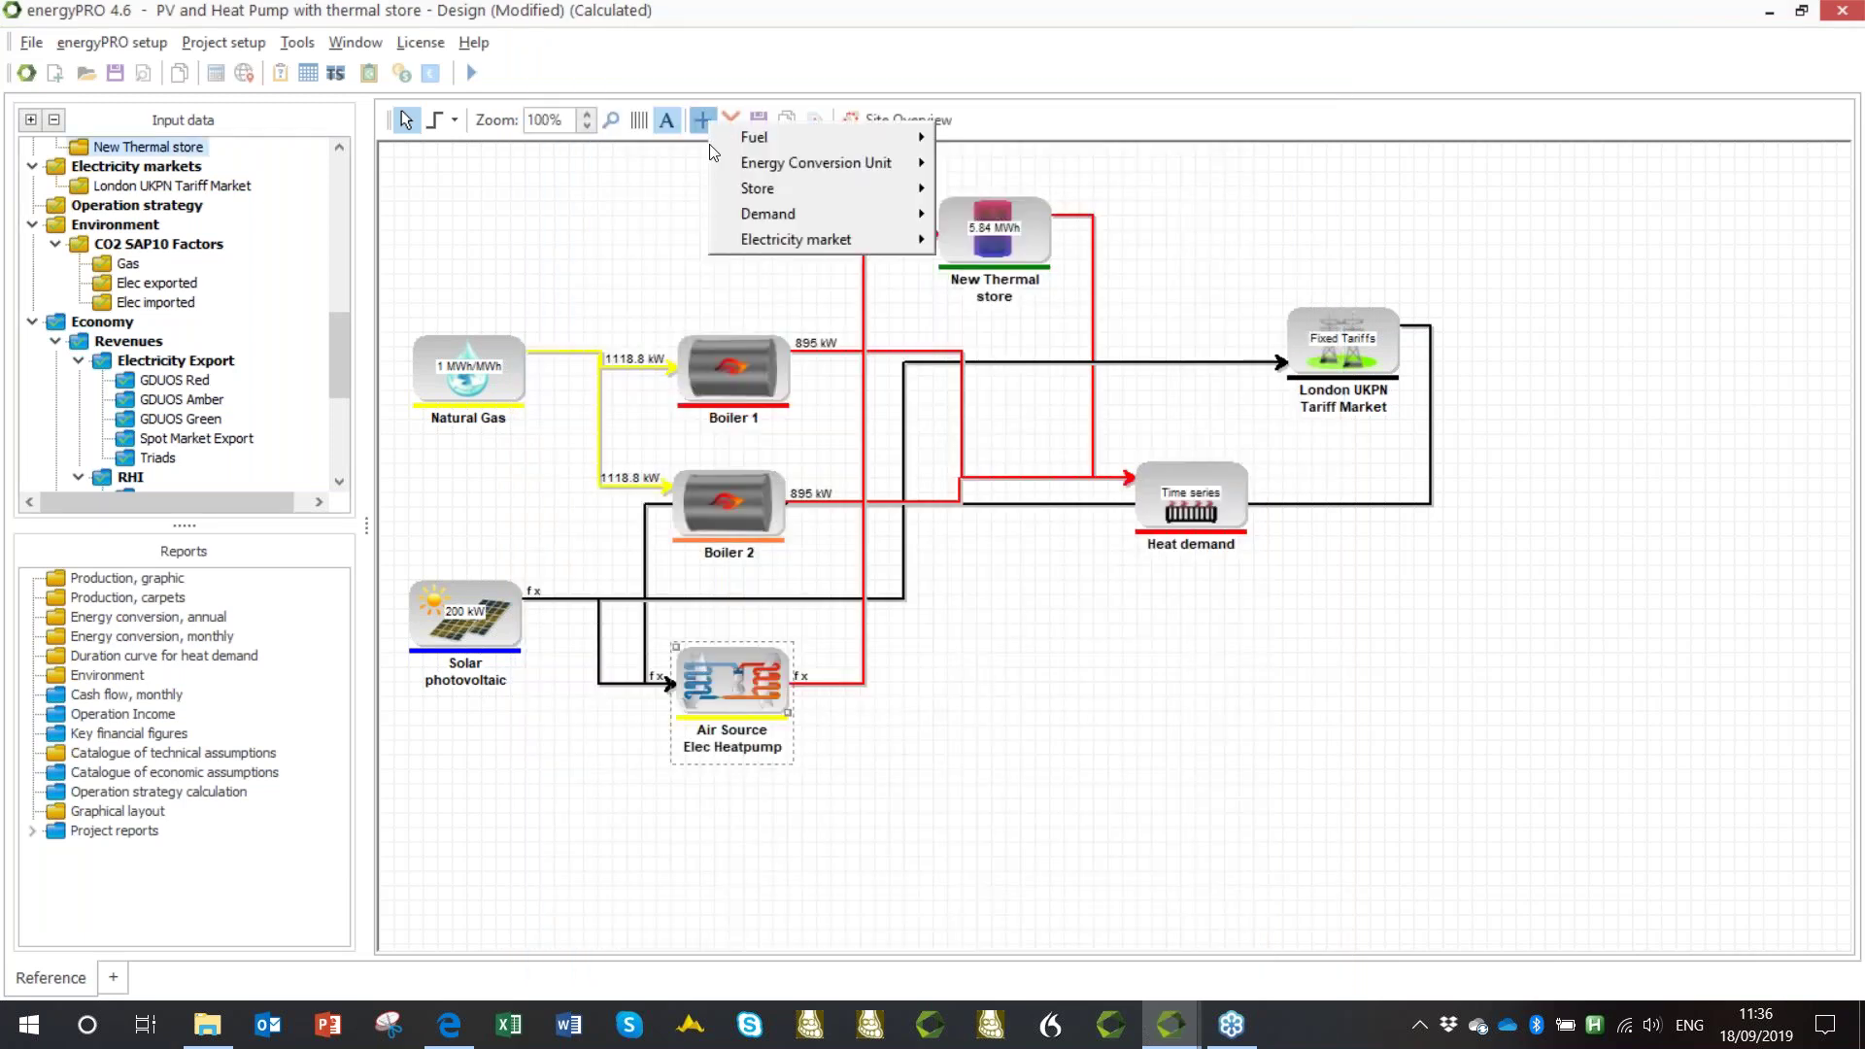
mouse_move(744, 146)
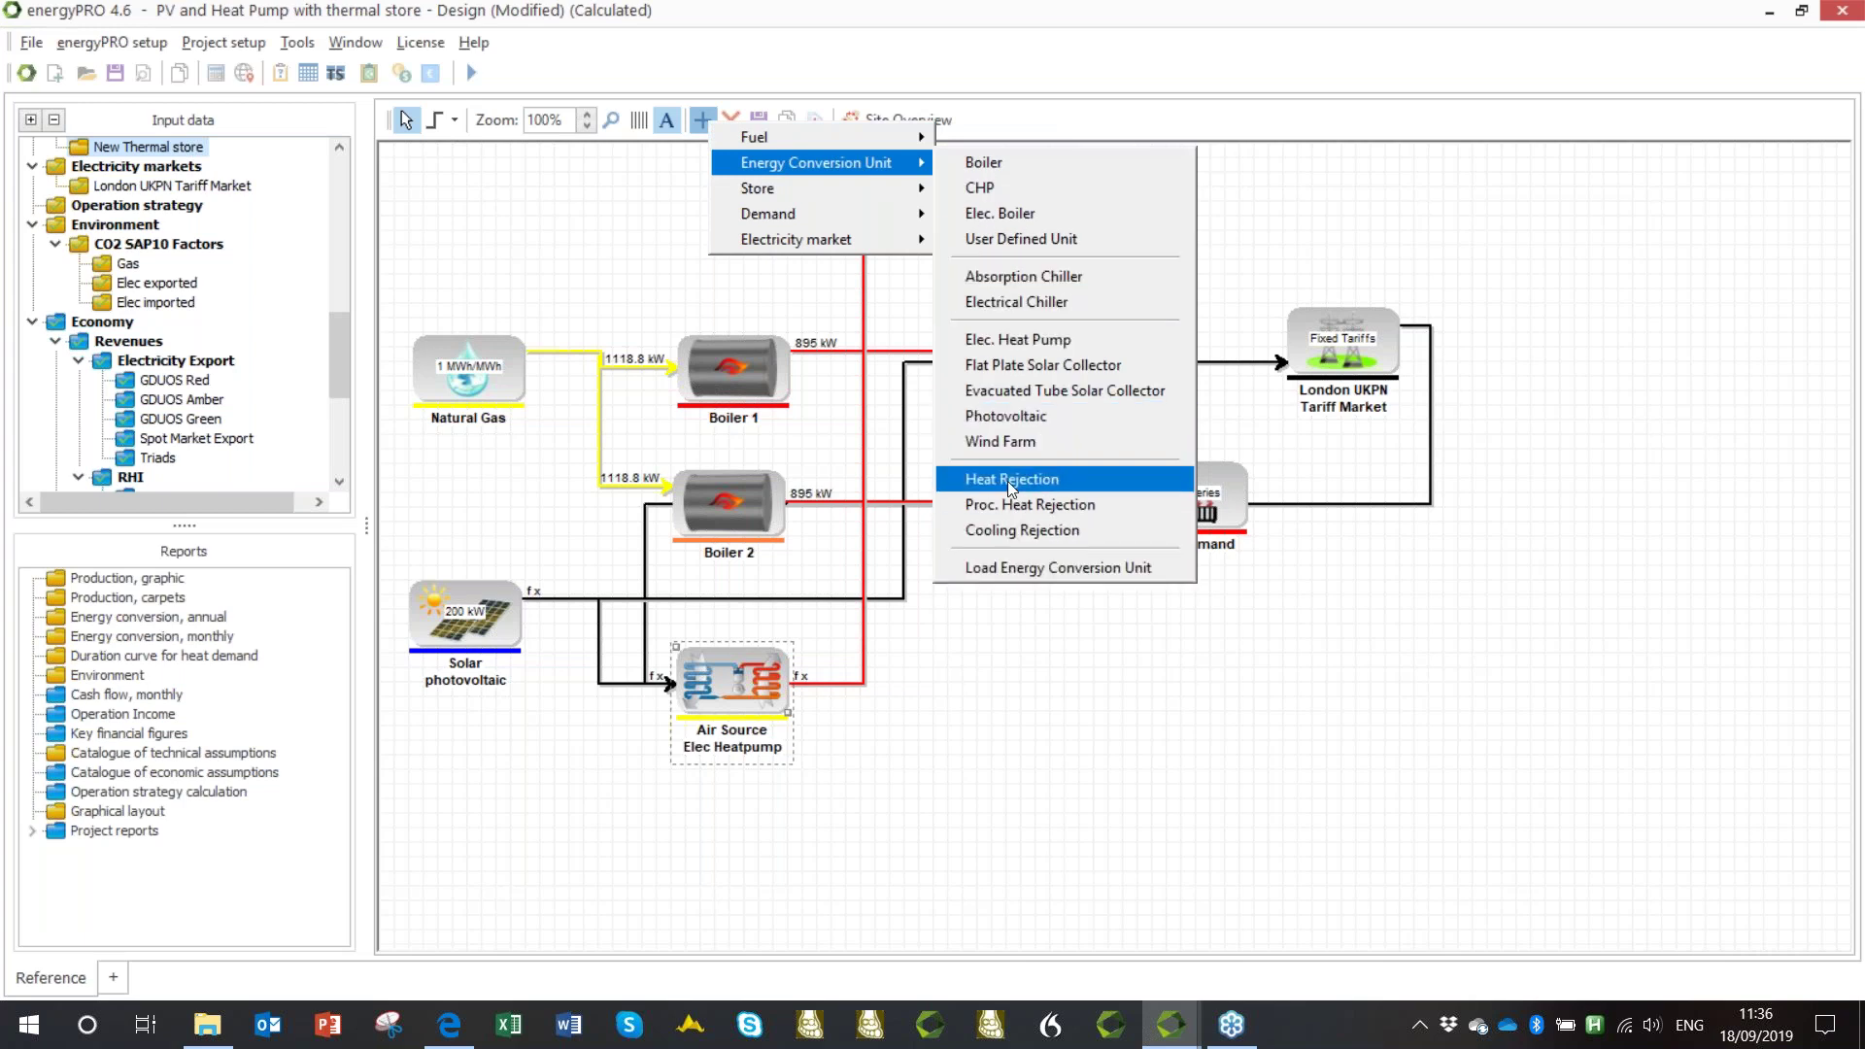
mouse_move(917, 192)
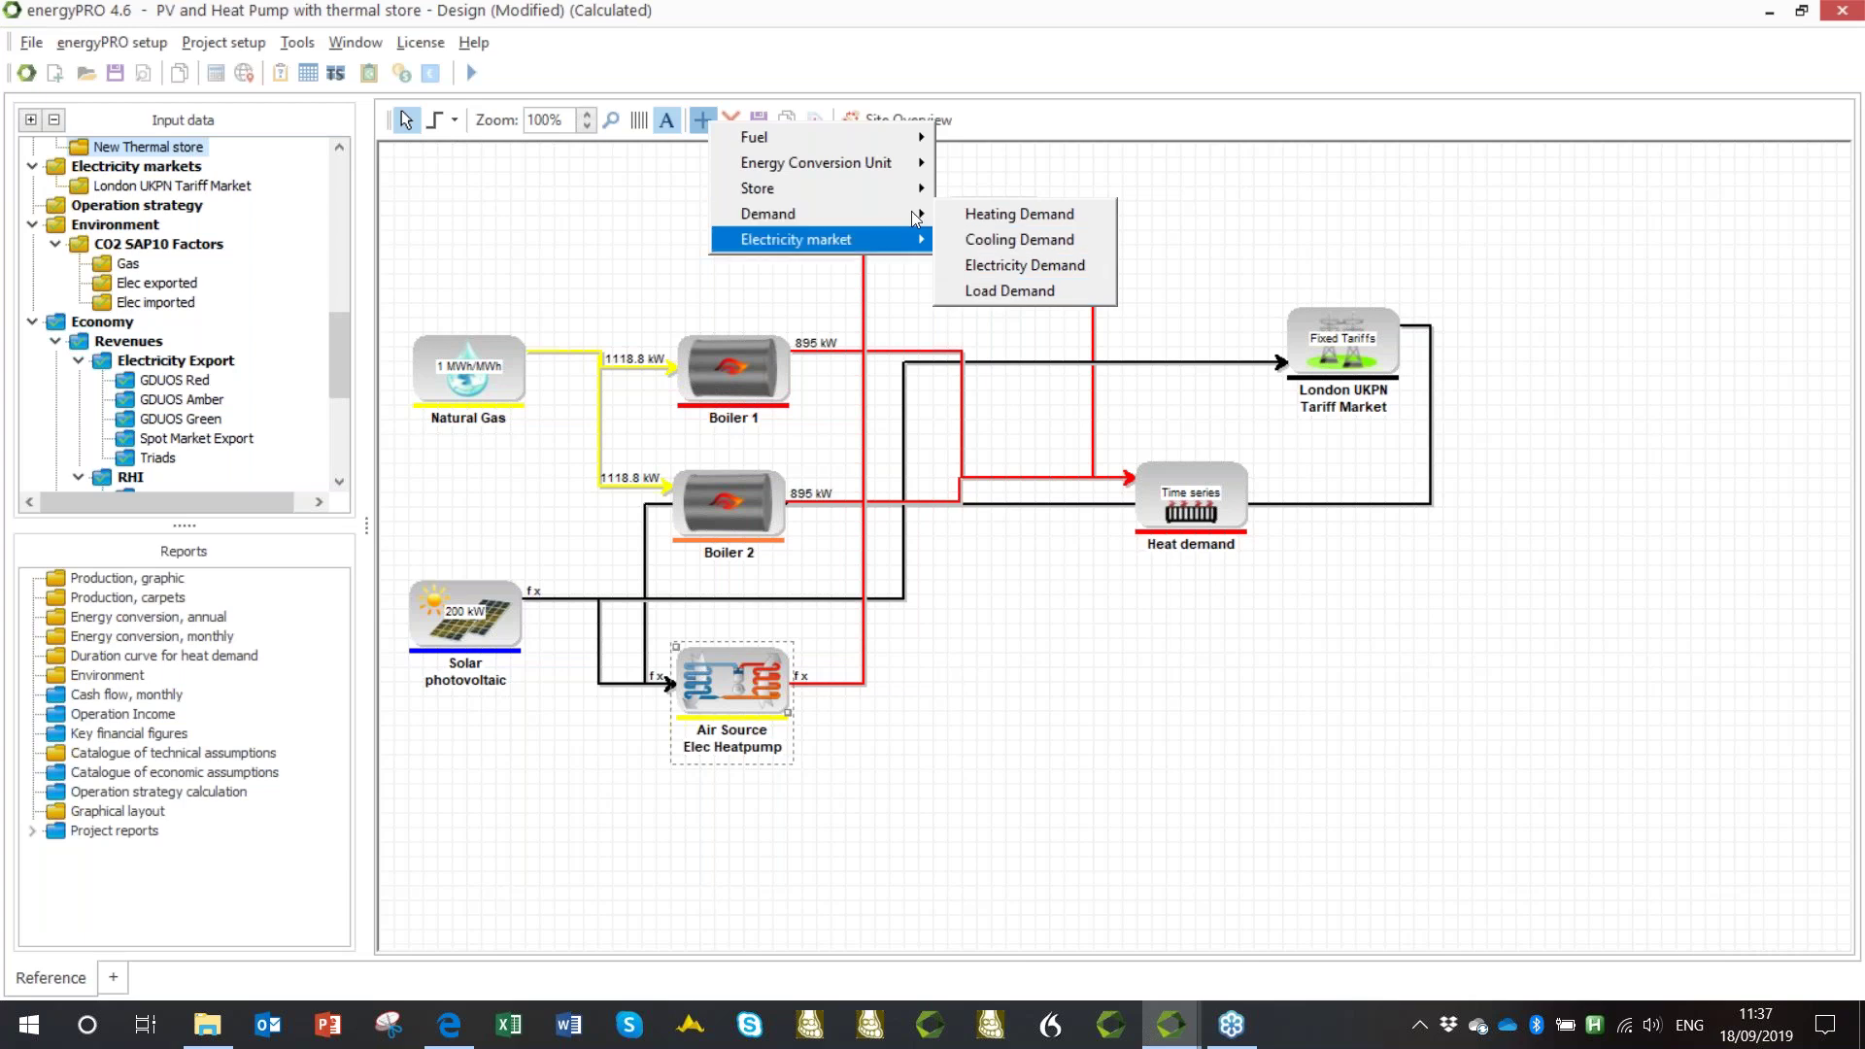
mouse_move(836, 189)
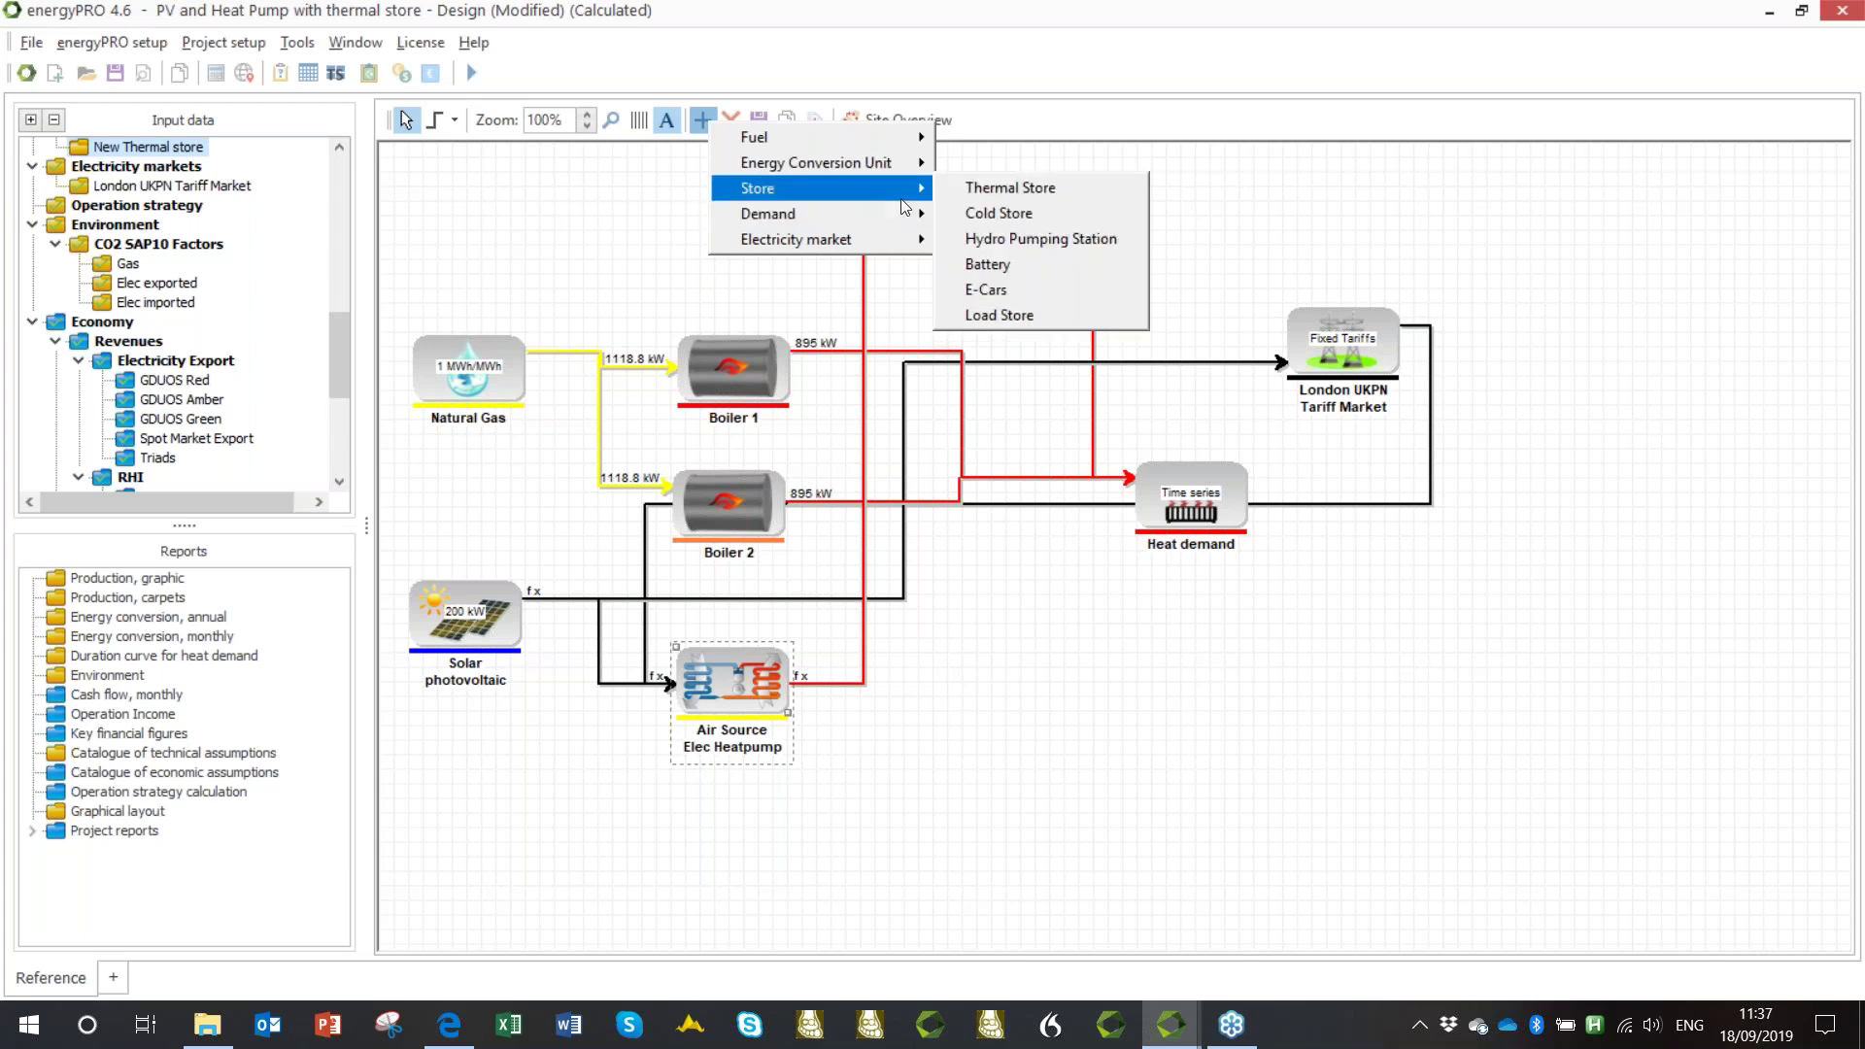
left_click(978, 312)
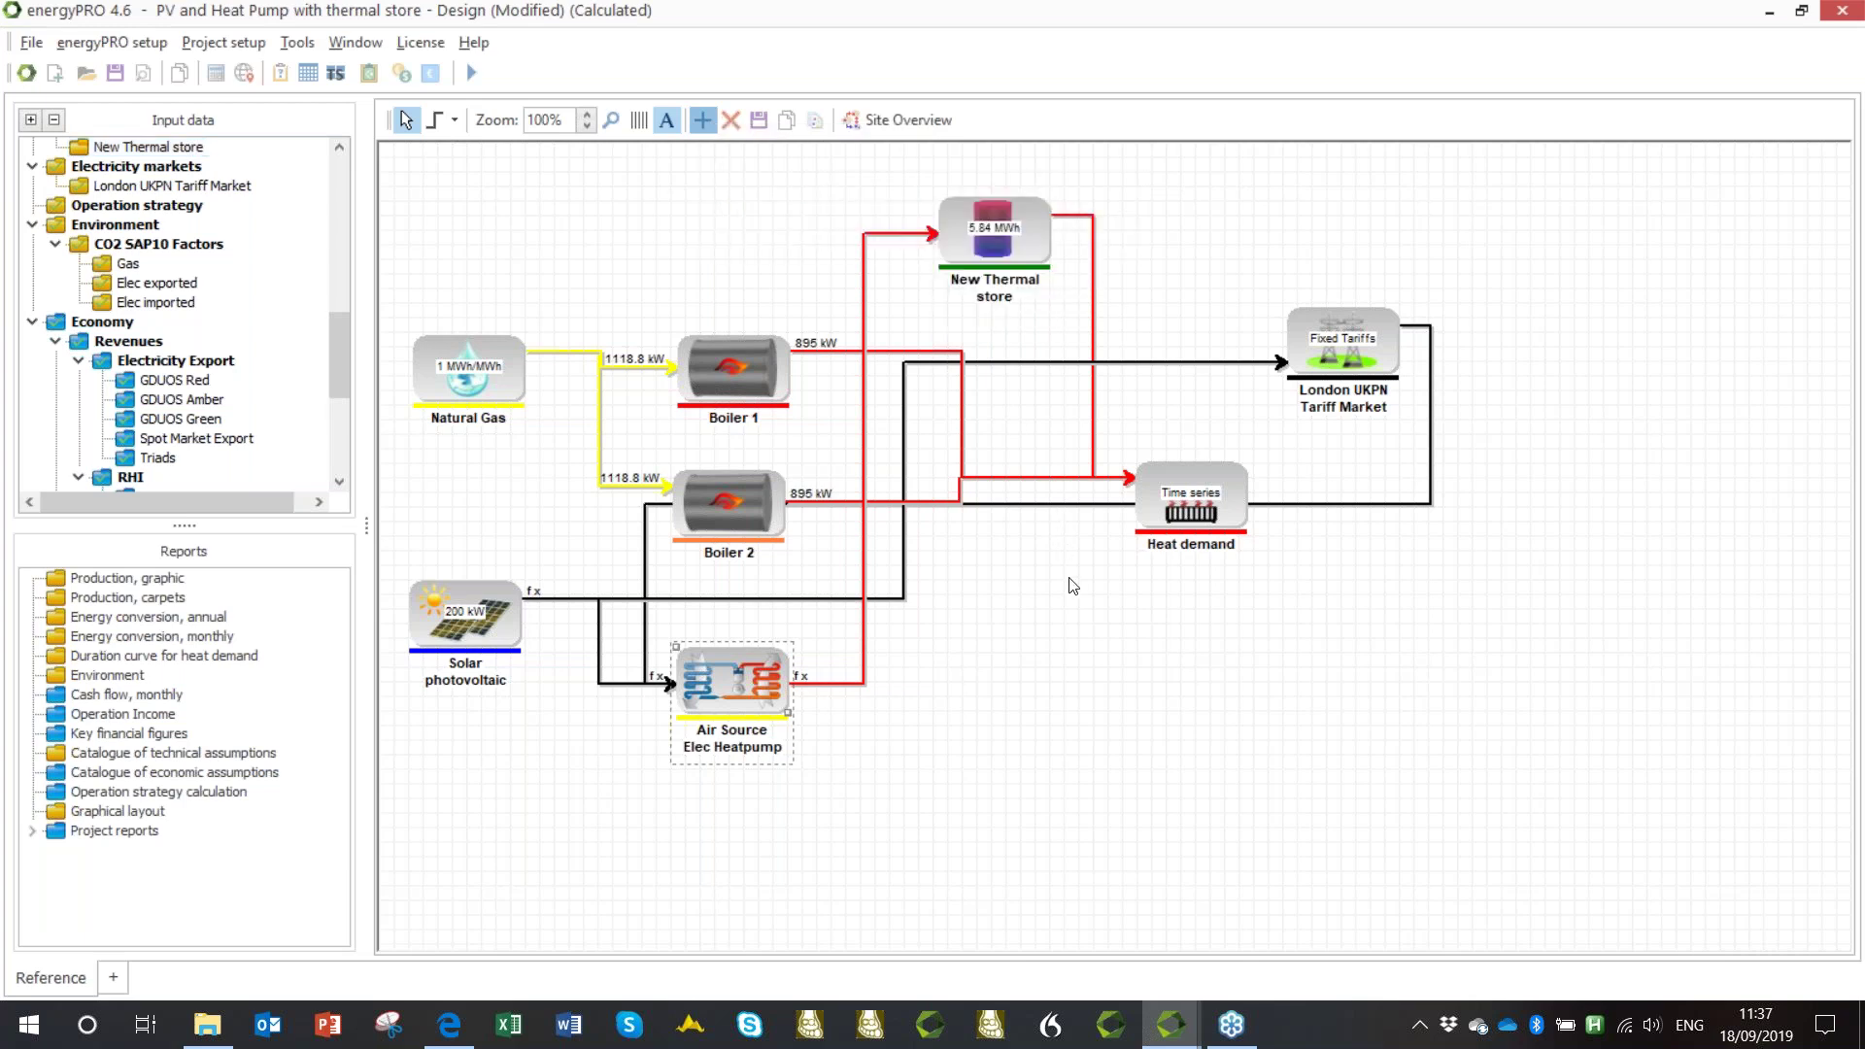
right_click(992, 243)
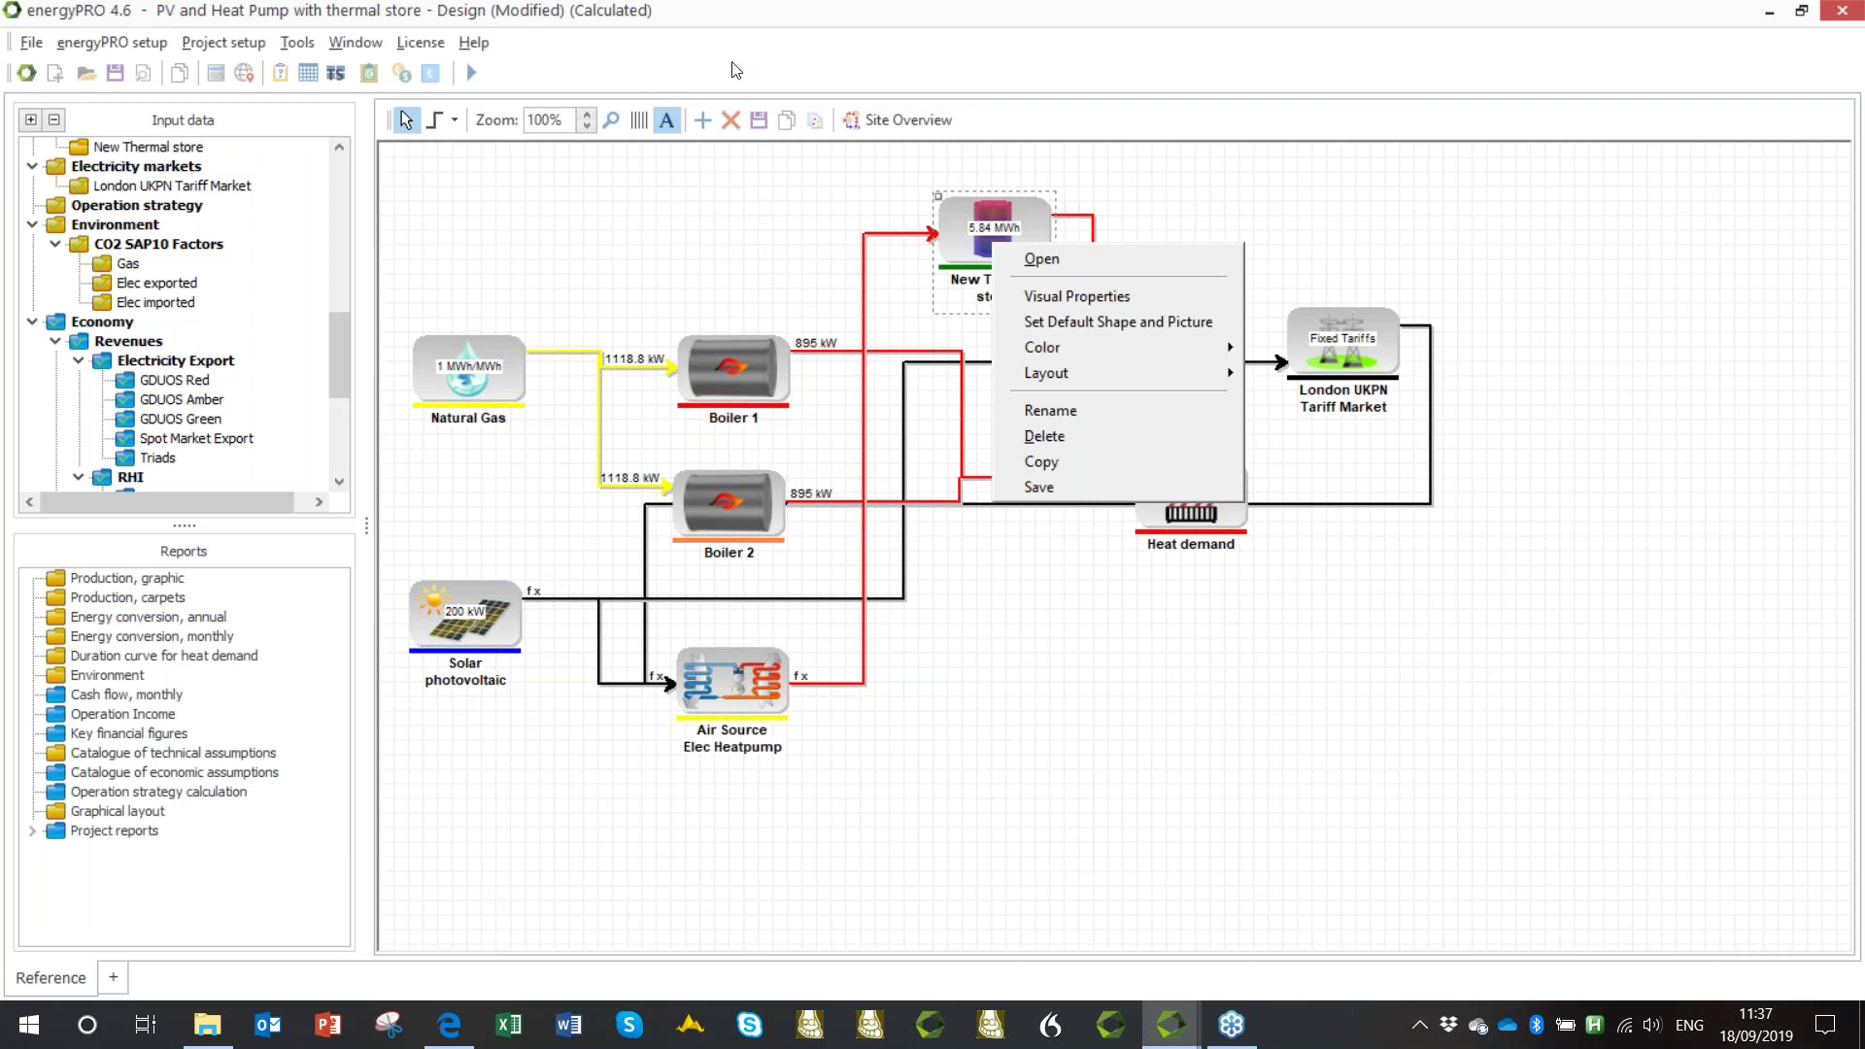
left_click(743, 25)
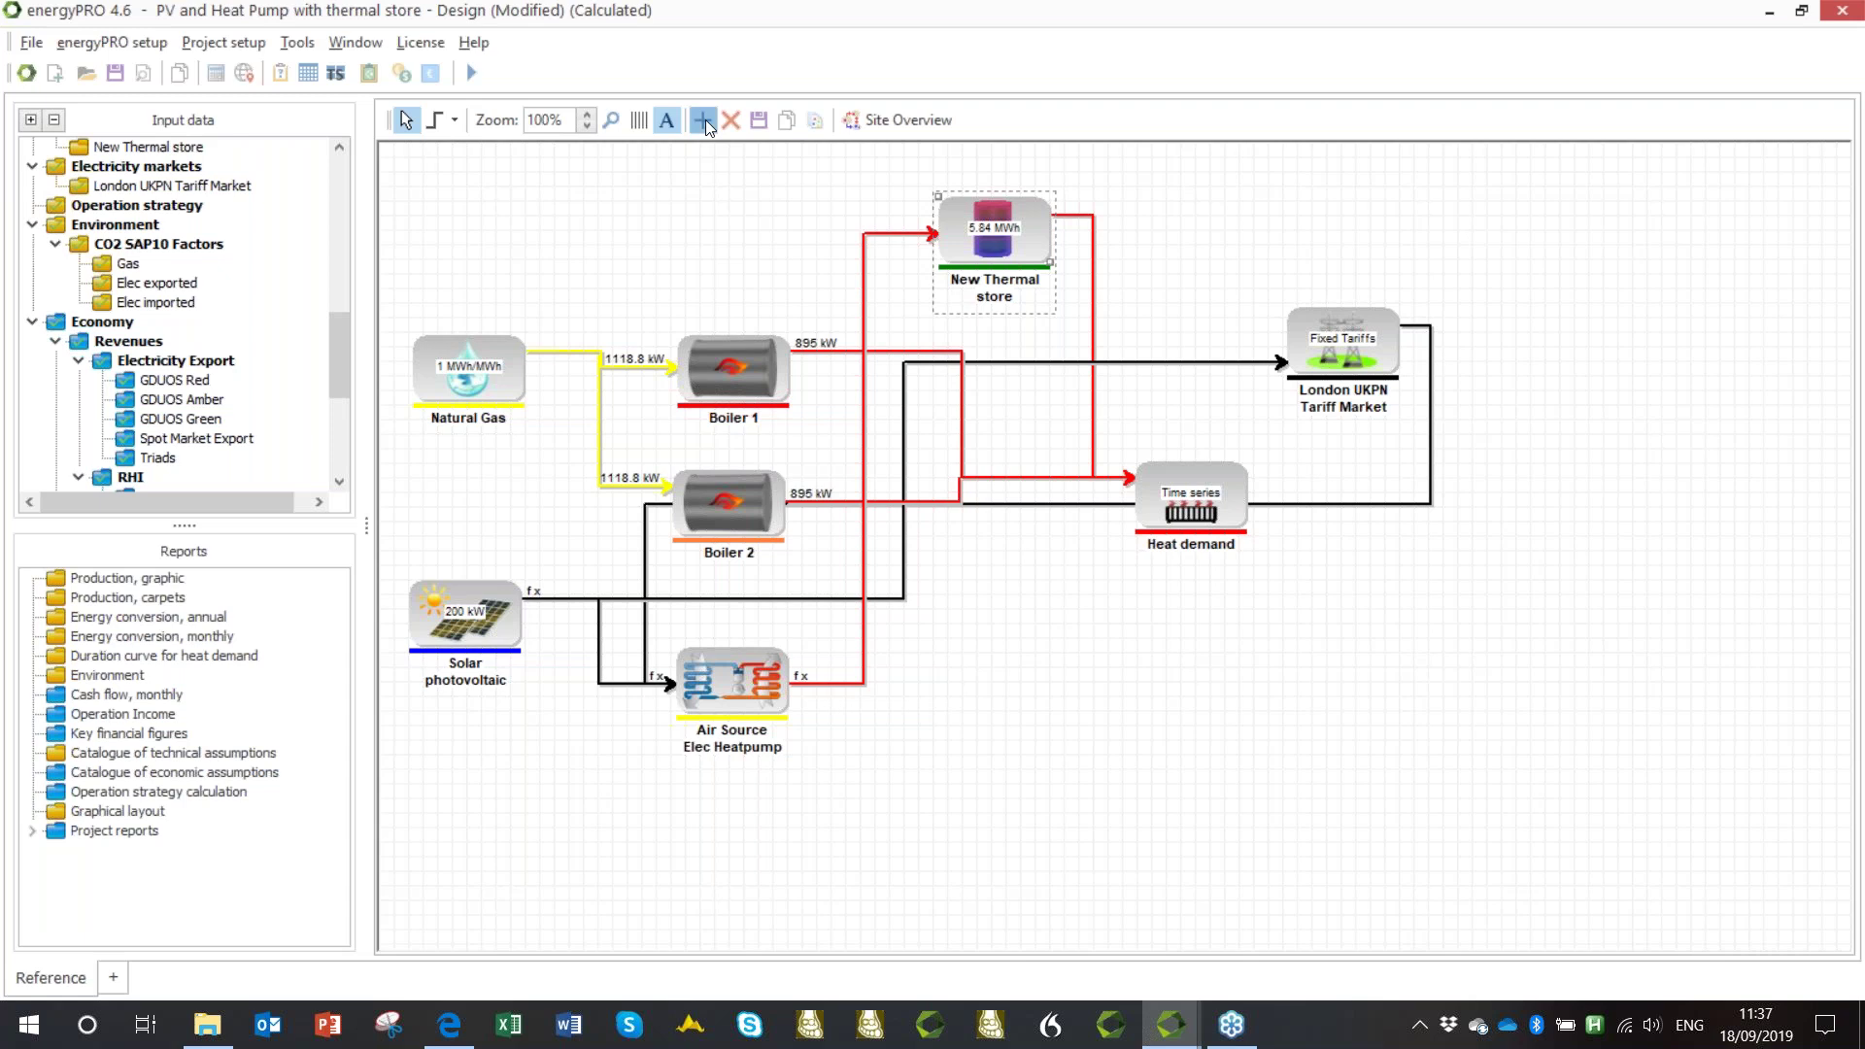
left_click(706, 119)
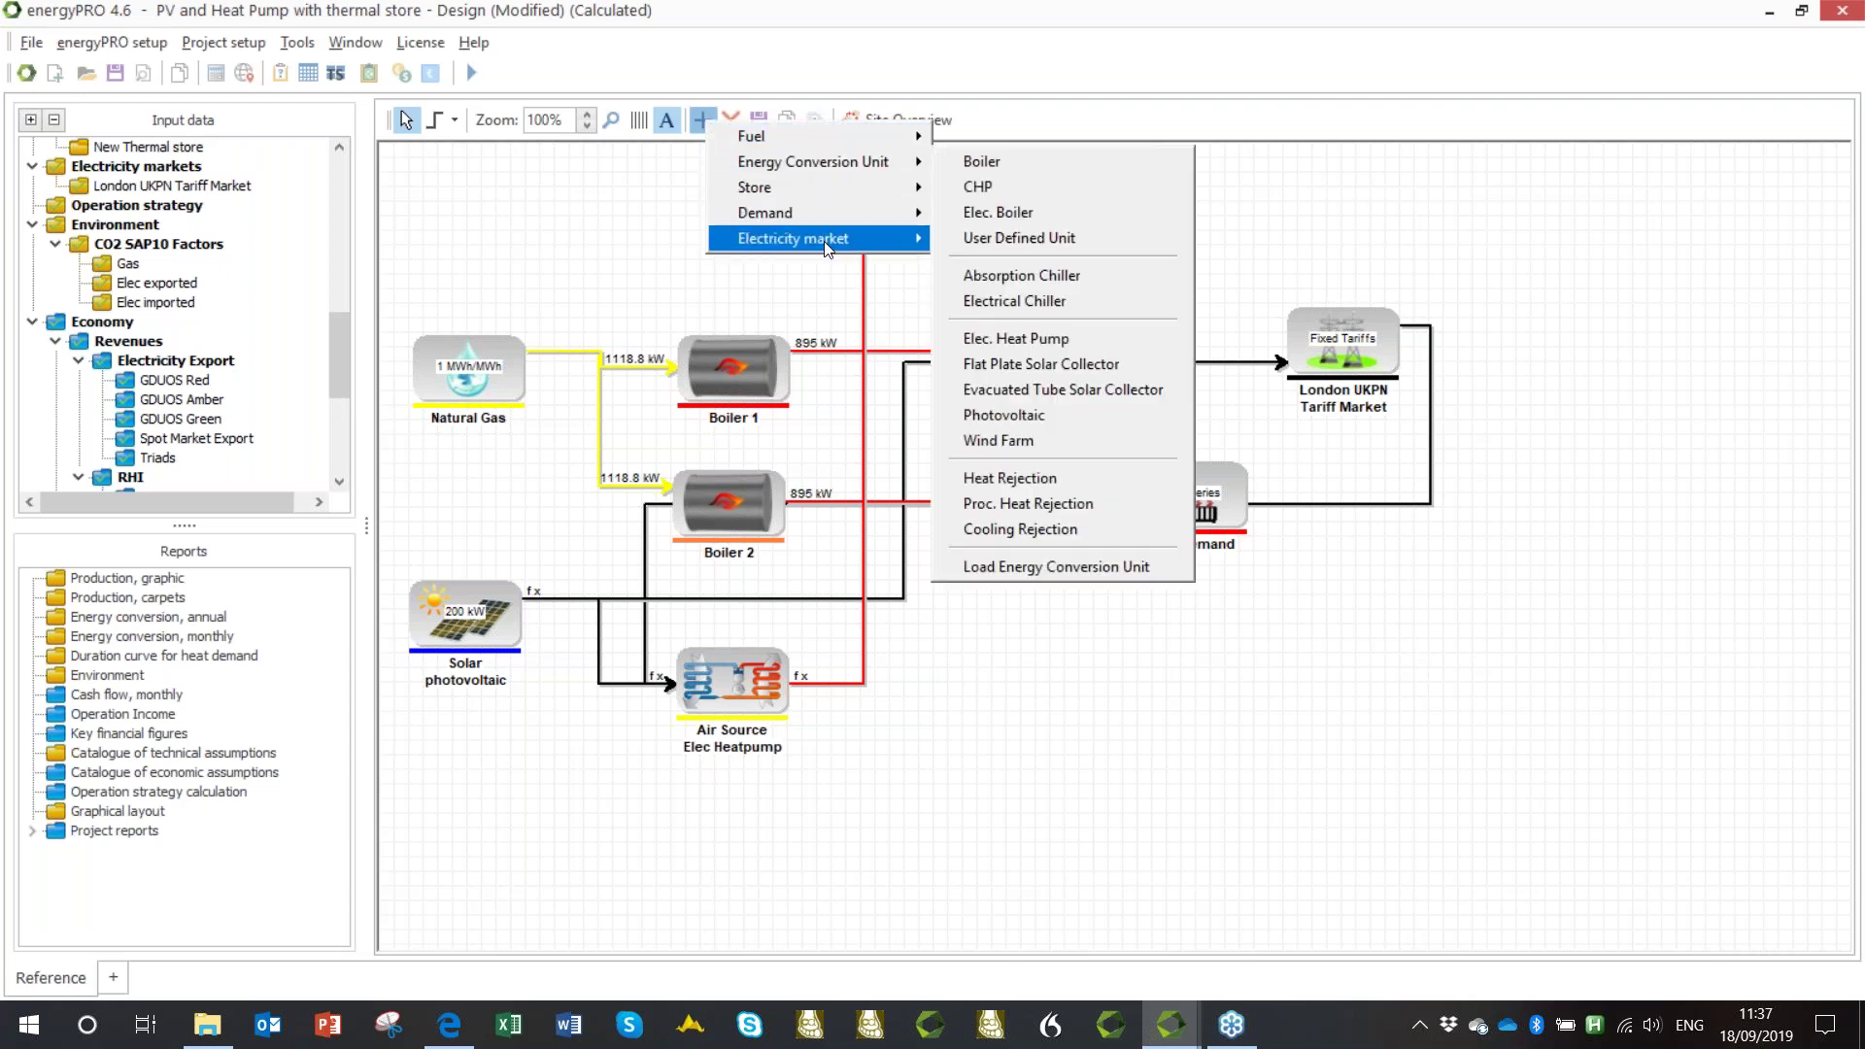
Place a User Defined energy conversion unit on the diagram, then dismiss its settings dialog without saving.
mouse_move(825, 241)
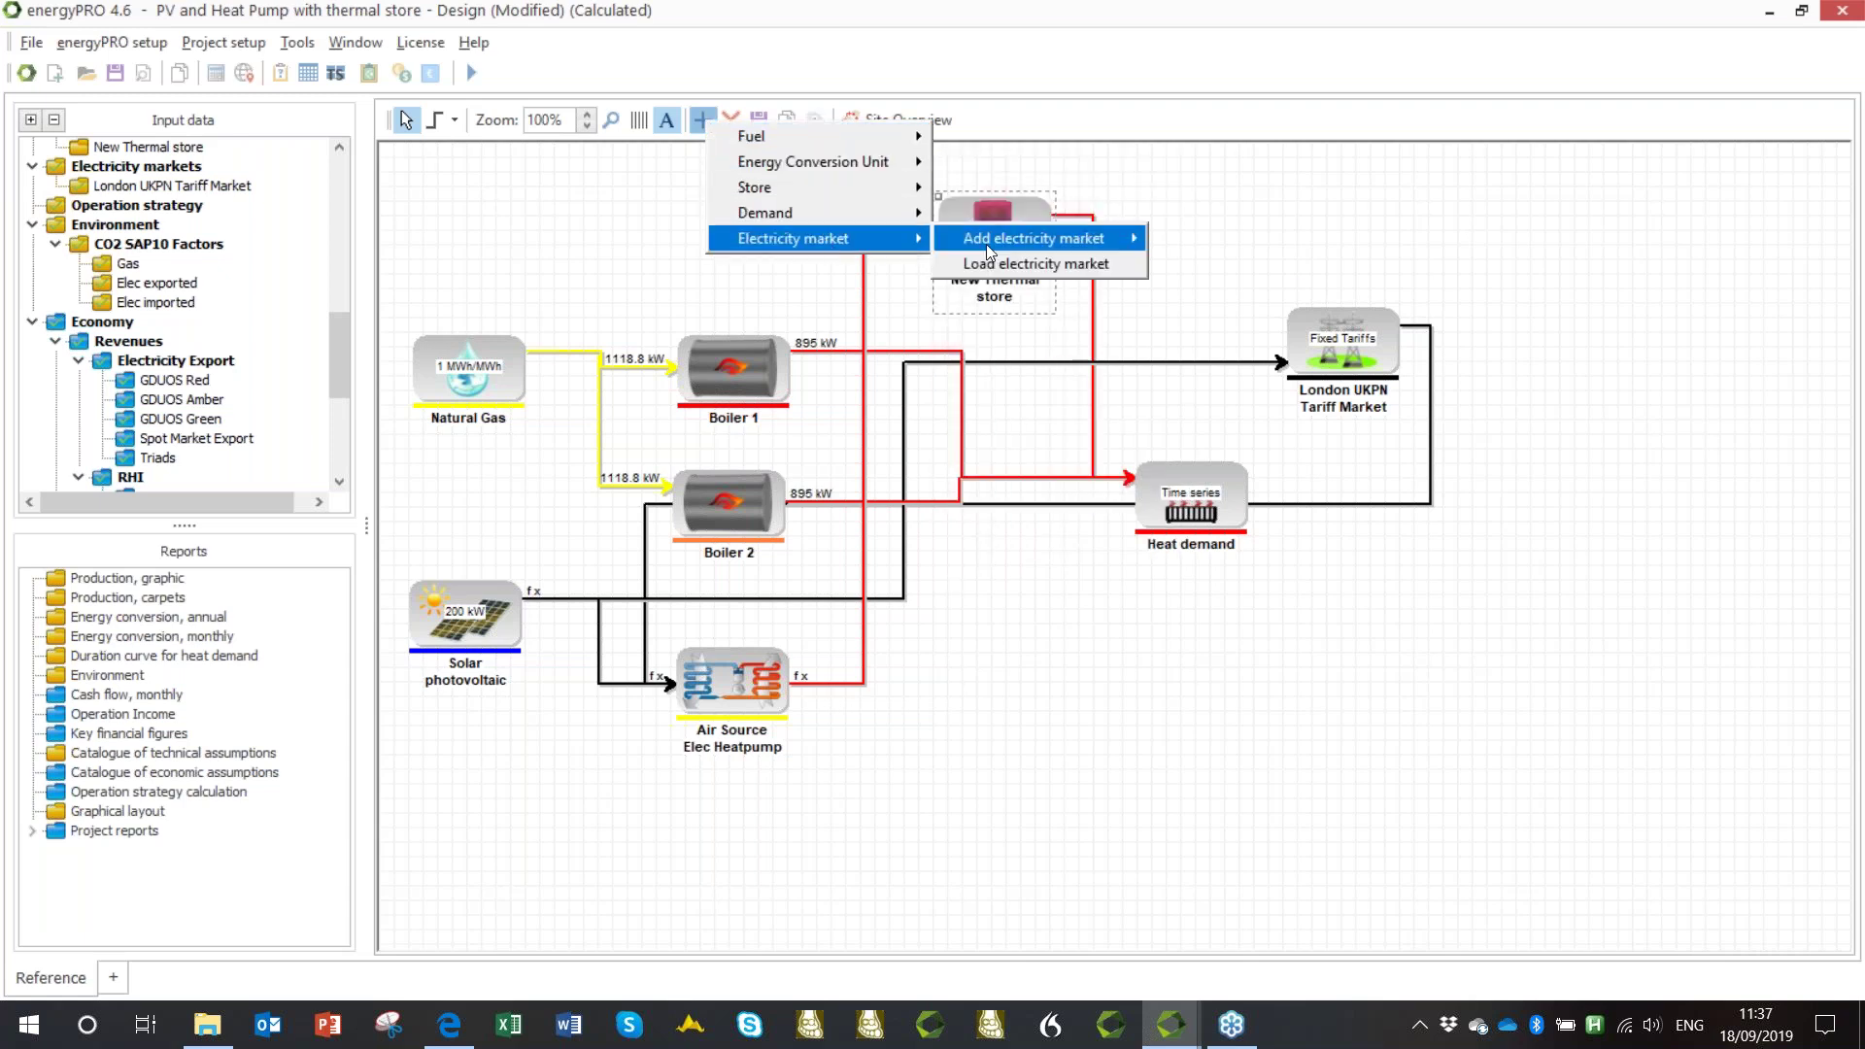
mouse_move(987, 243)
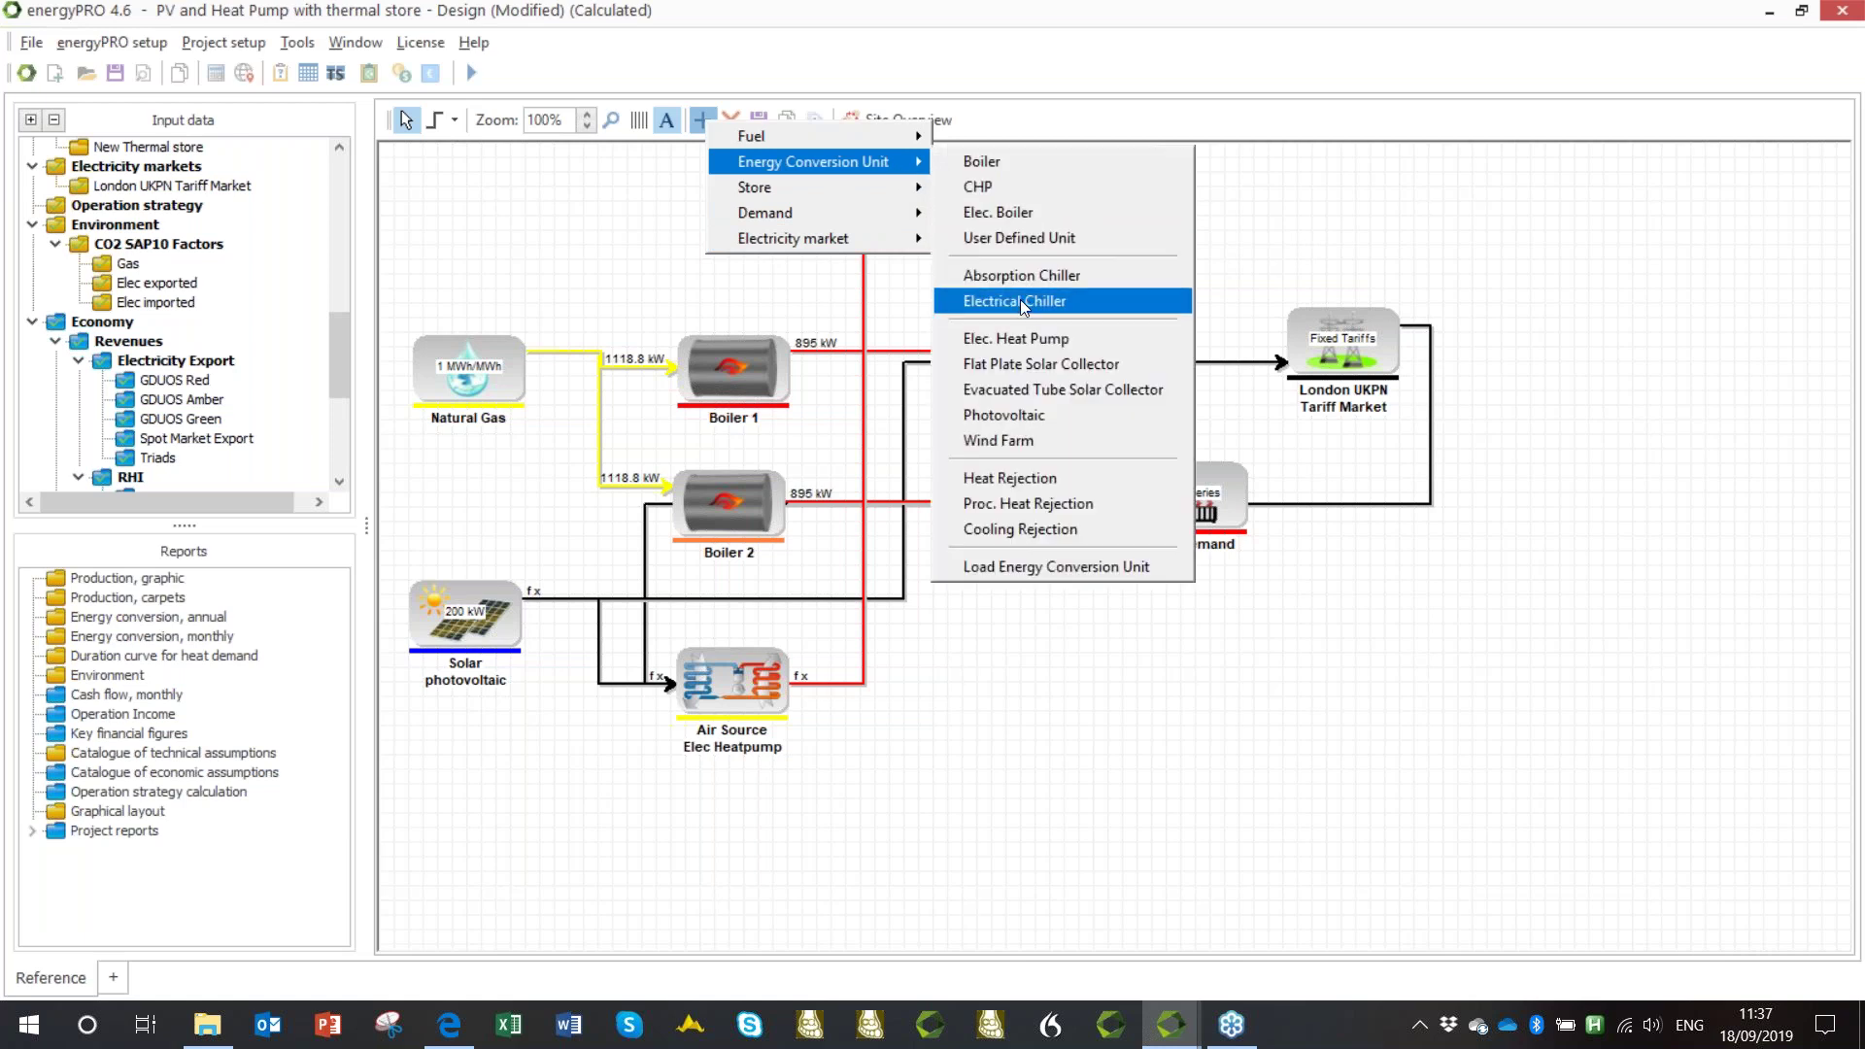
left_click(1028, 242)
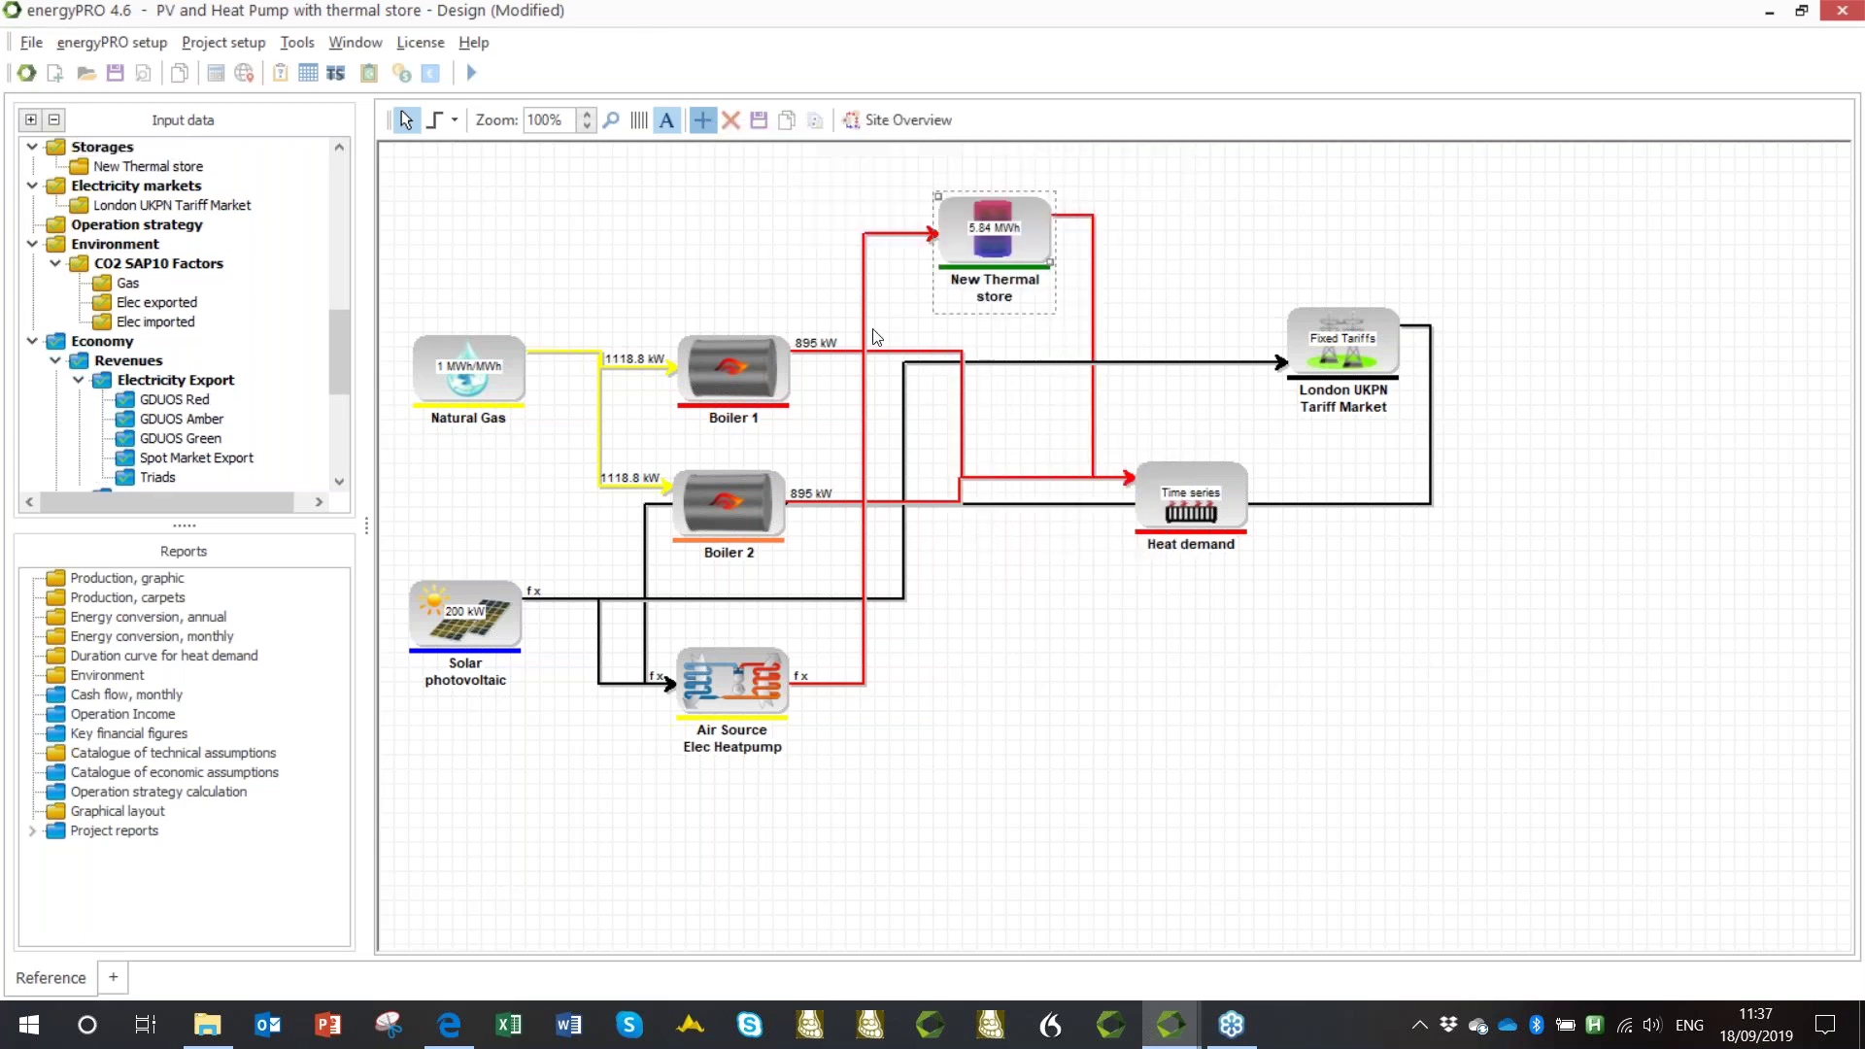
left_click(1327, 277)
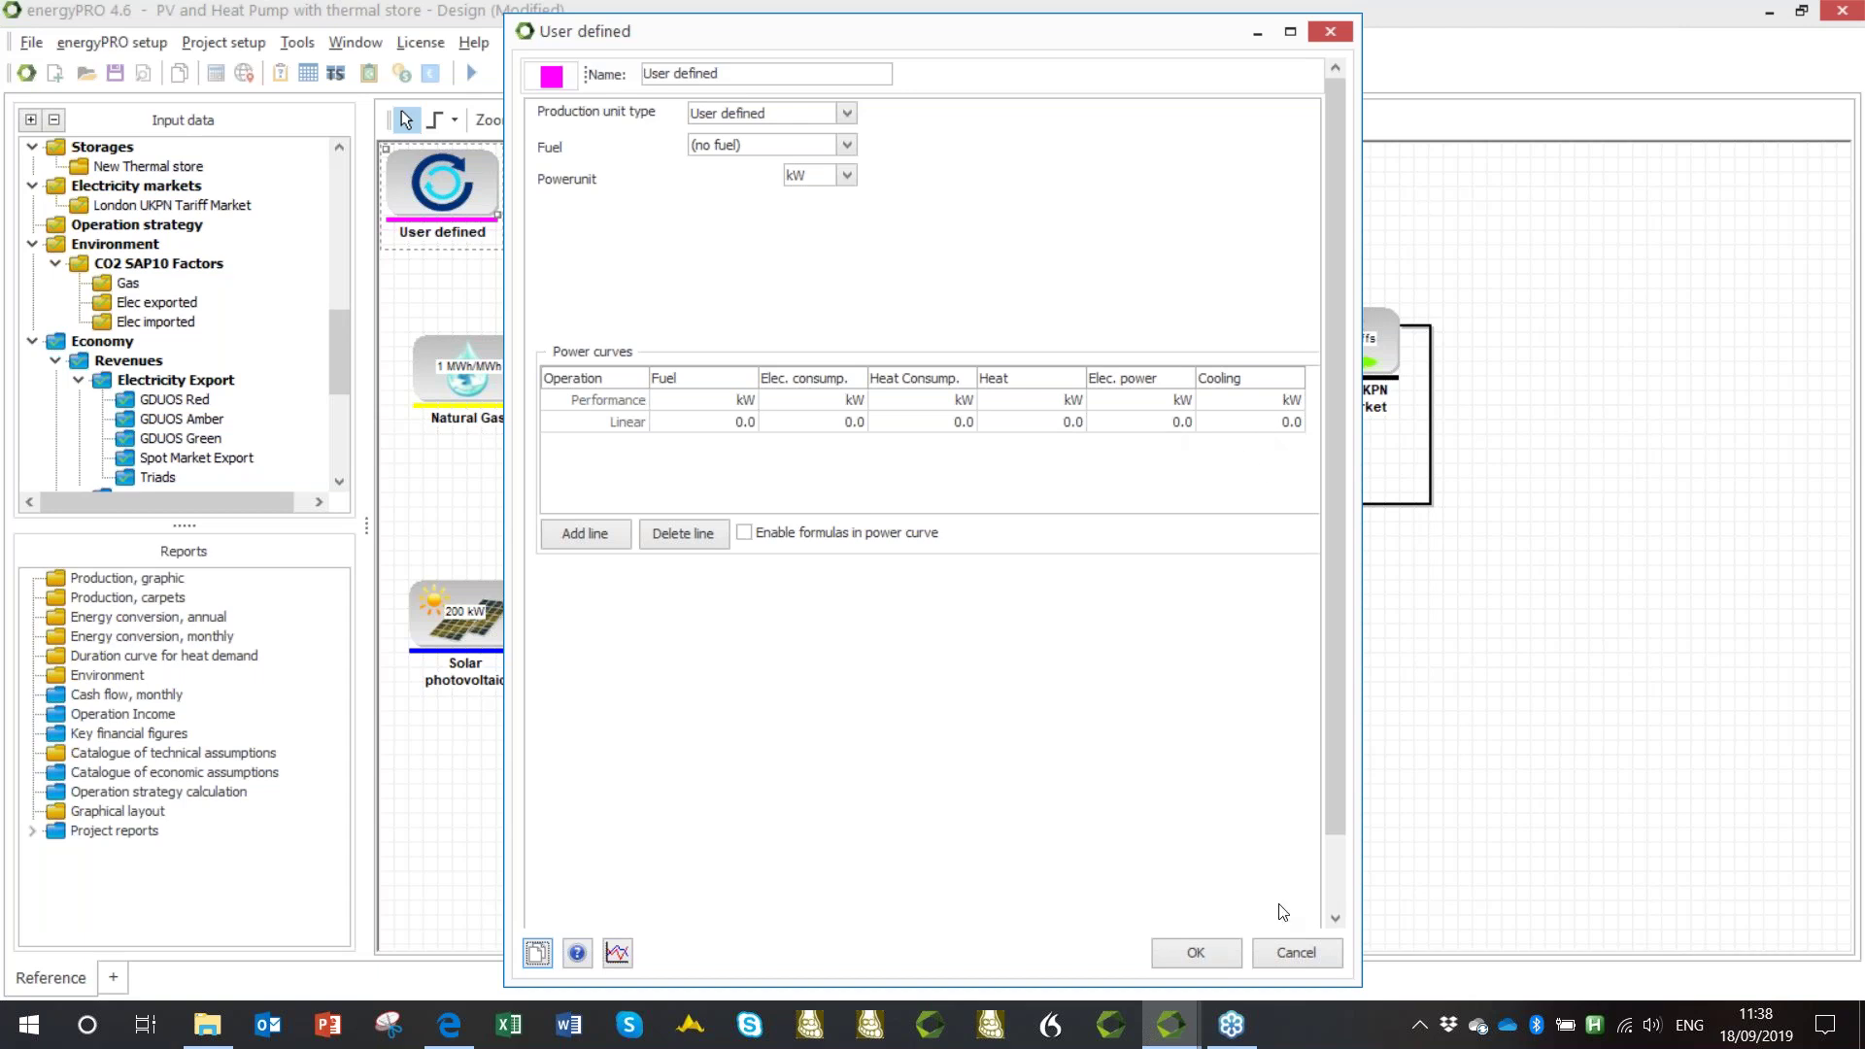
left_click(1295, 952)
Turn on the Advanced options 'delivery of both heat and process heat' and 'fuel producing energy units' in Project identification.
scroll(152, 158, "up", 5)
double_click(153, 151)
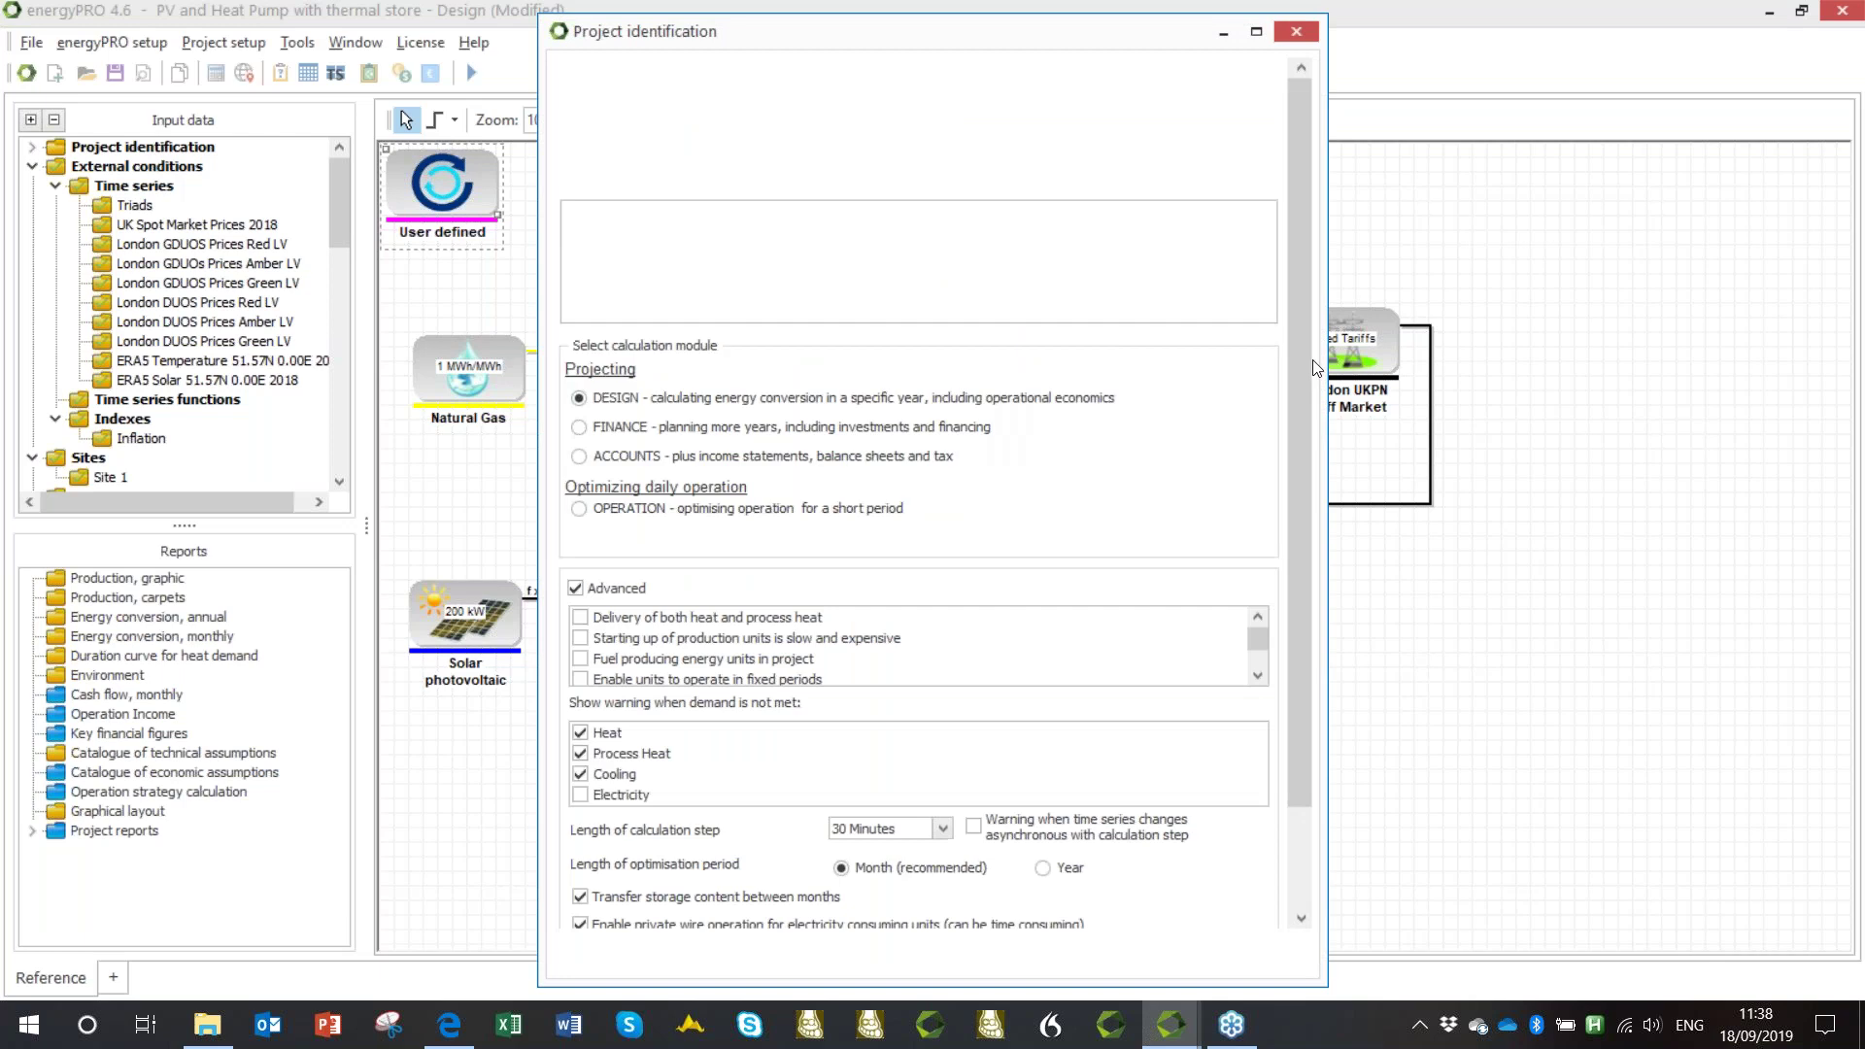
scroll(738, 524, "down", 1)
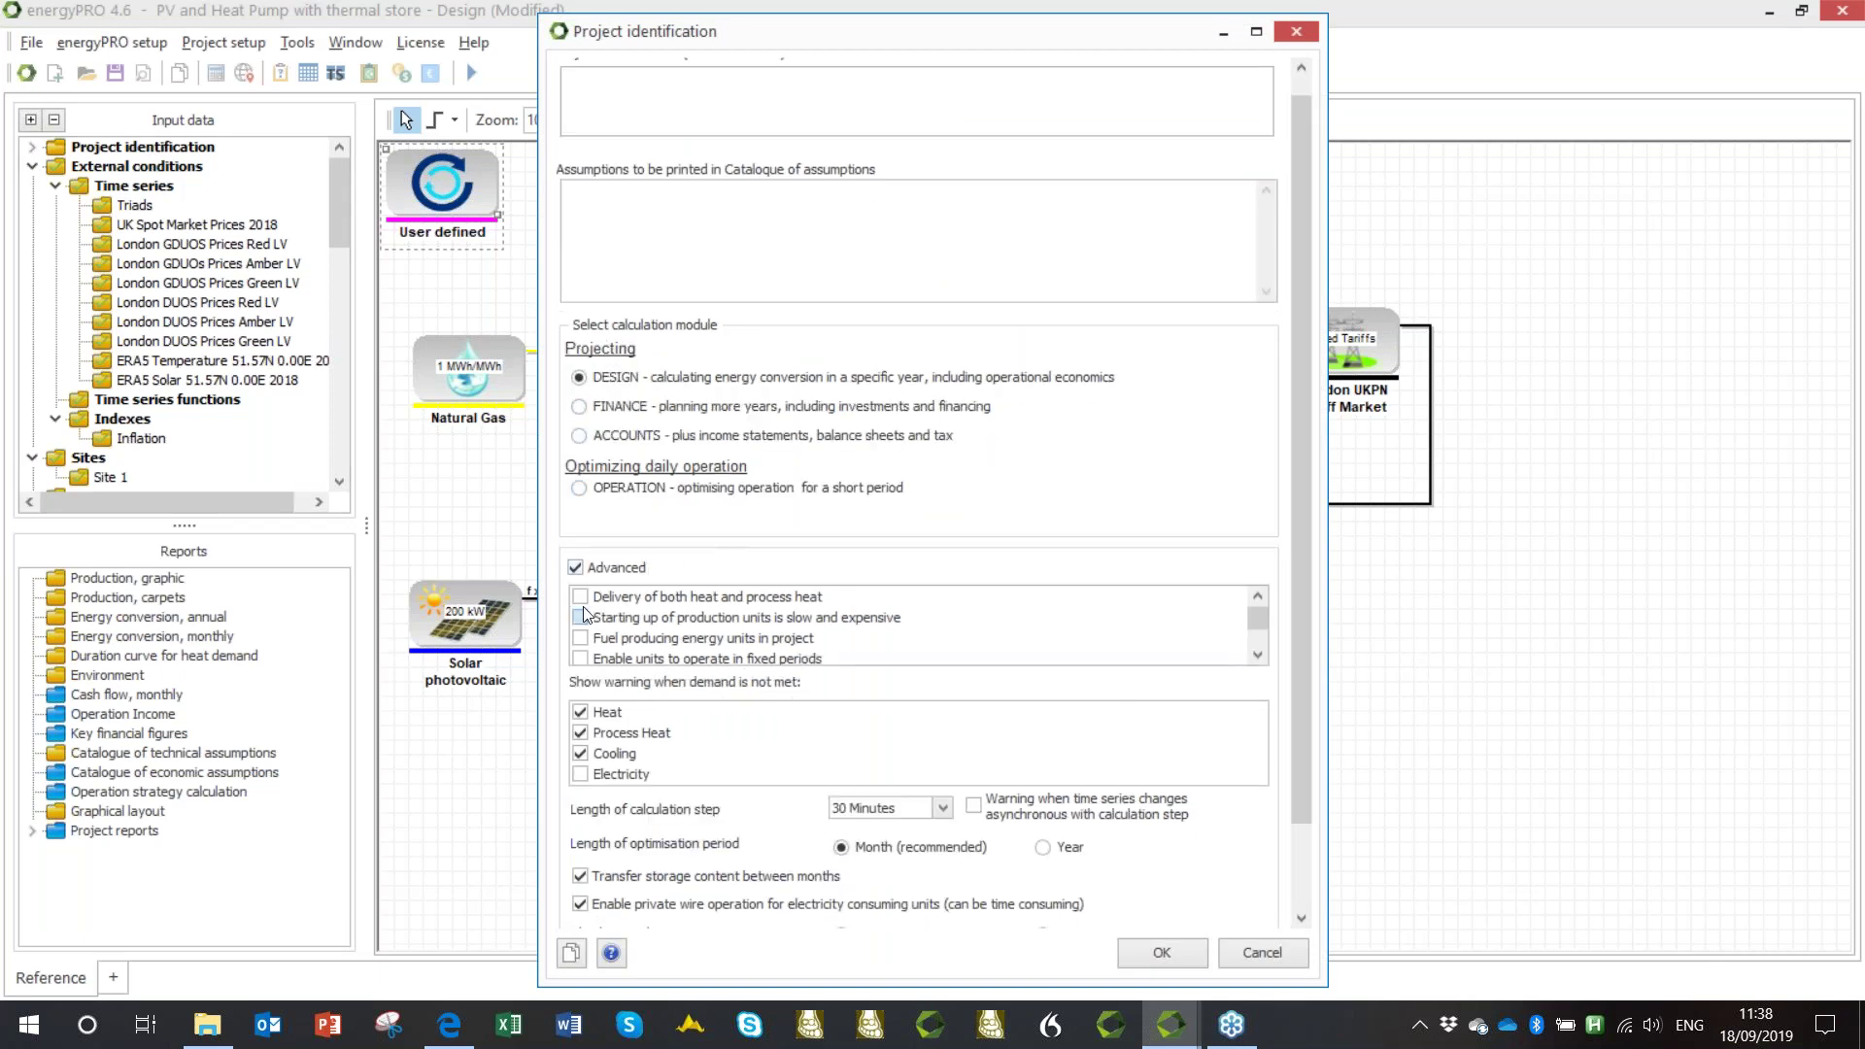
left_click(582, 599)
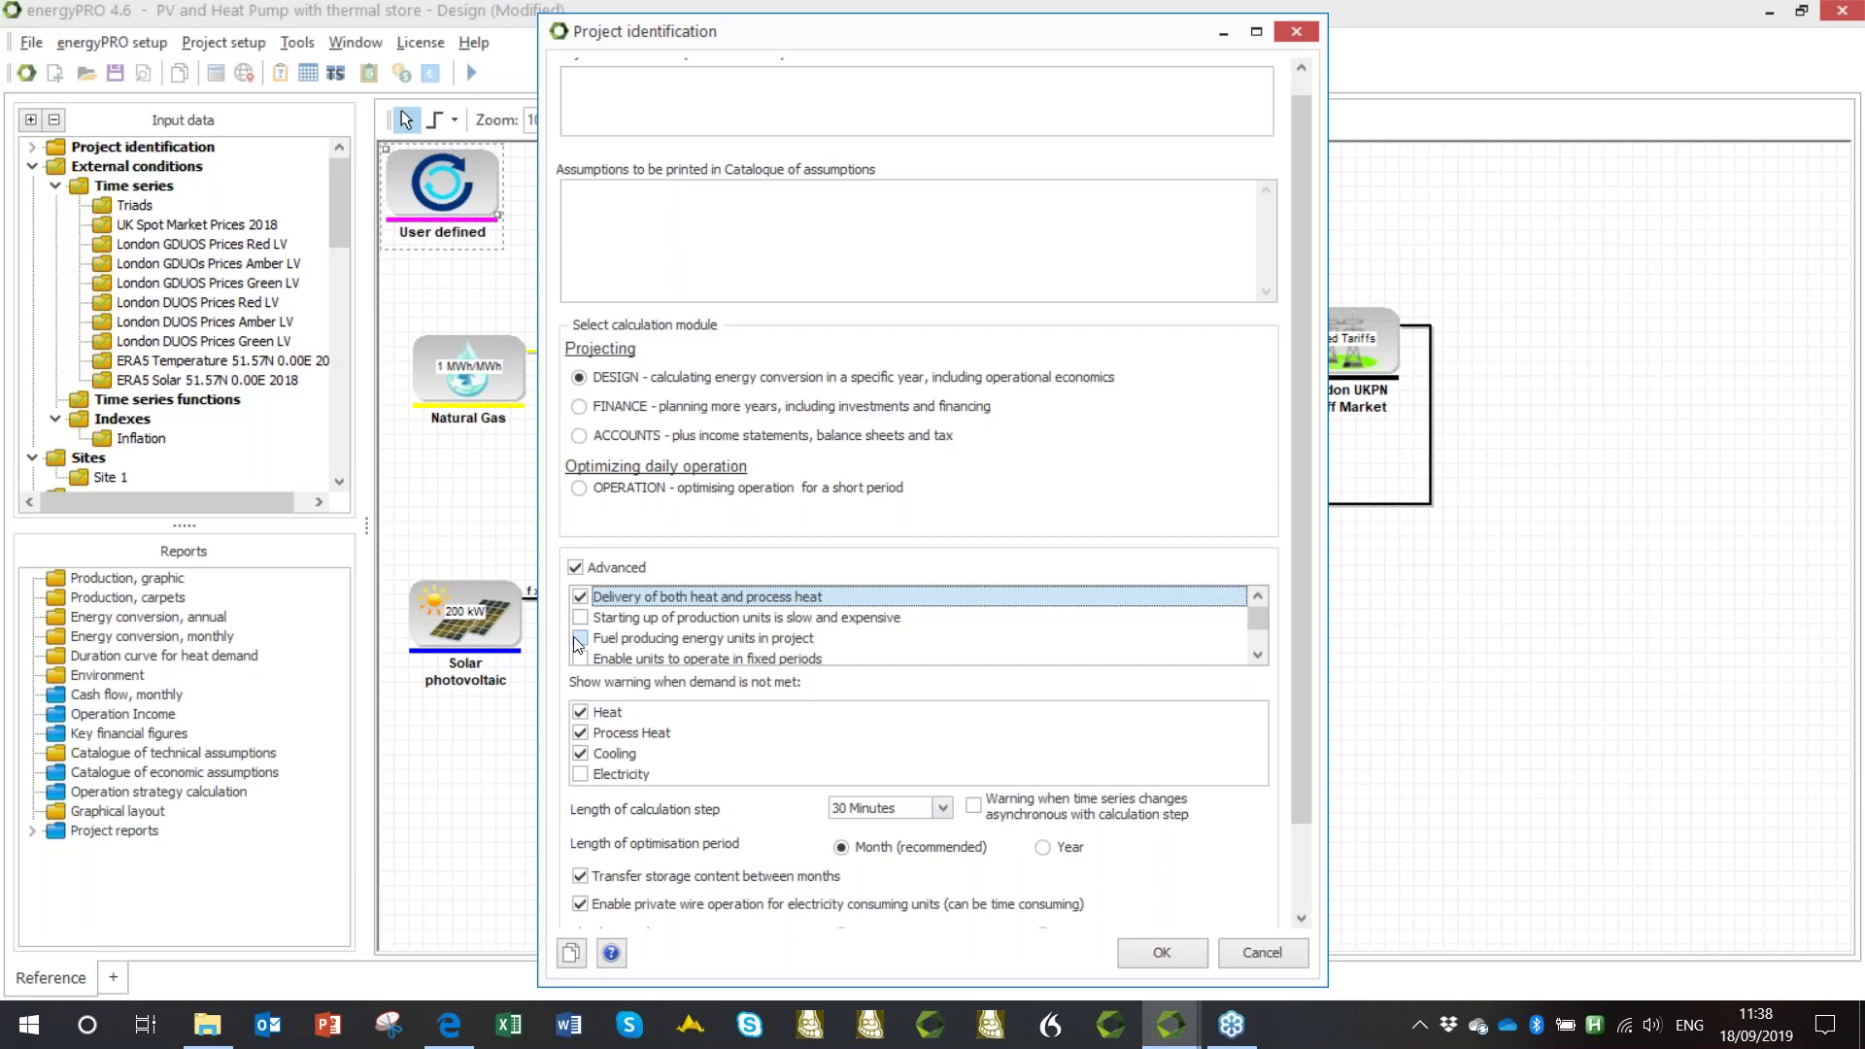
left_click(580, 639)
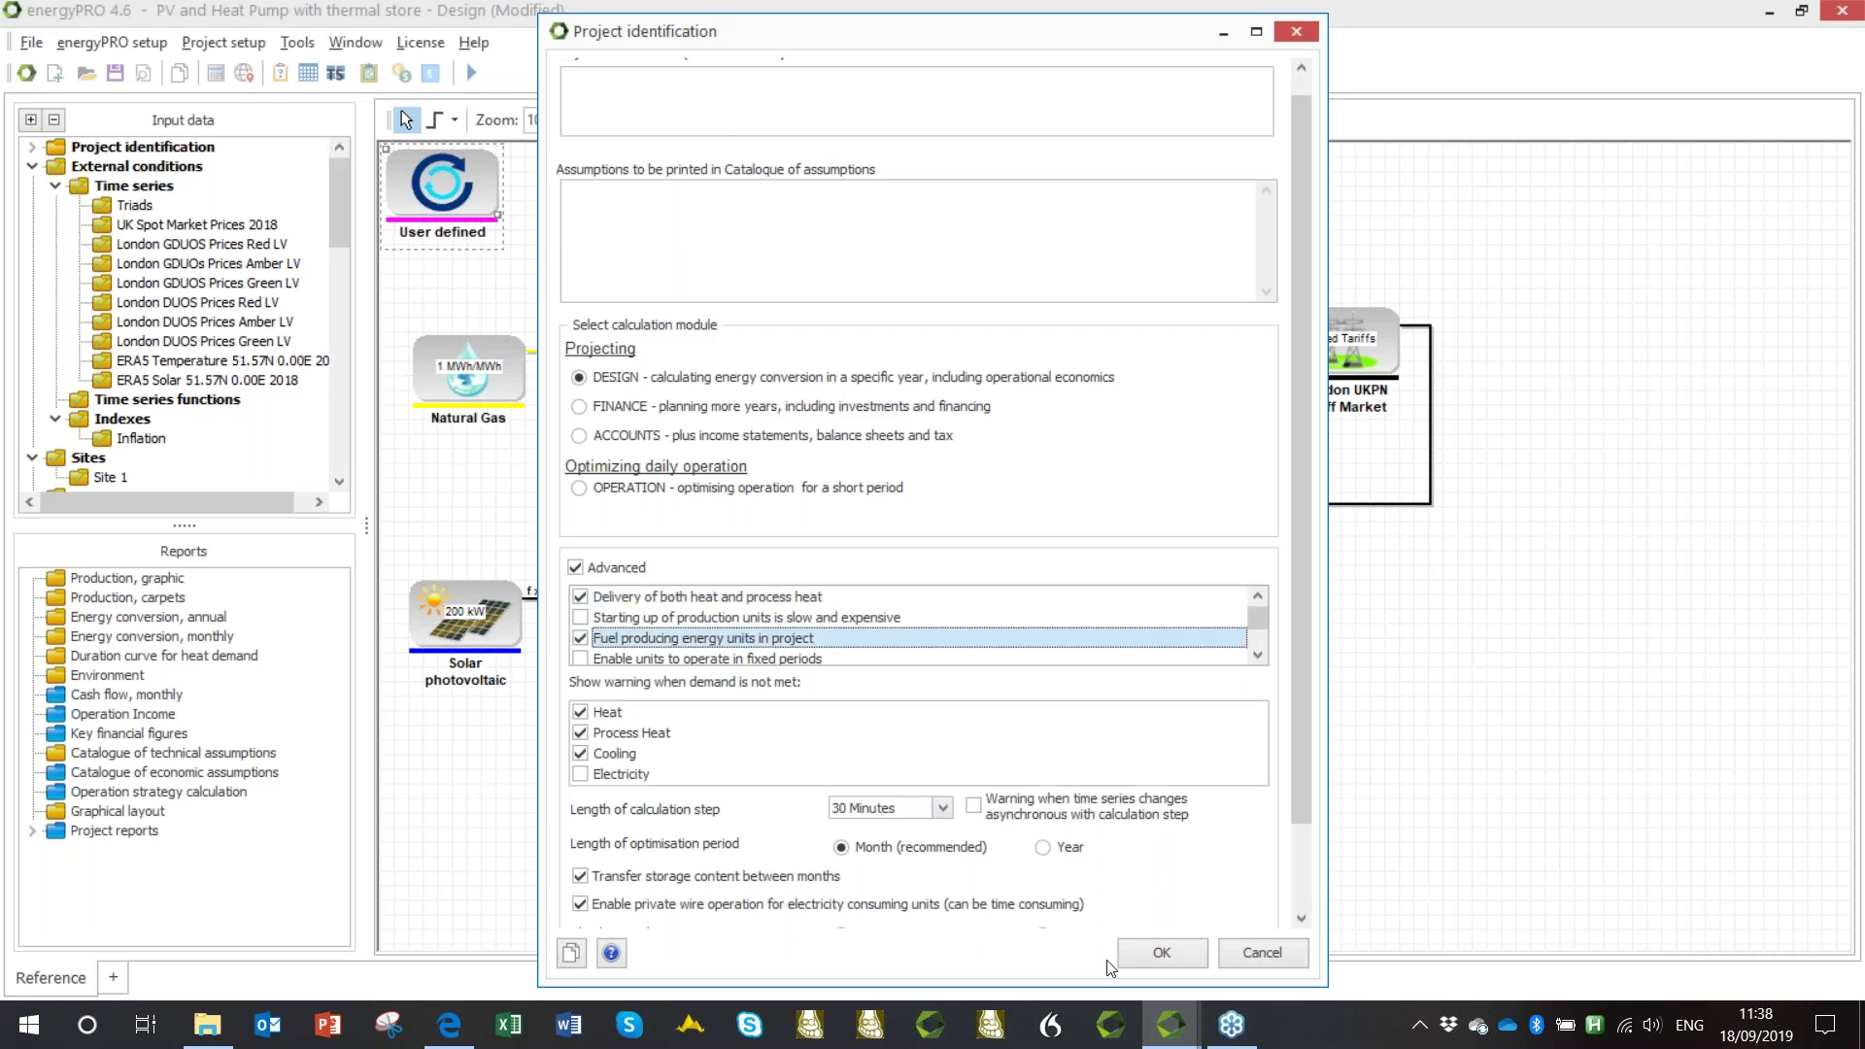
left_click(1160, 953)
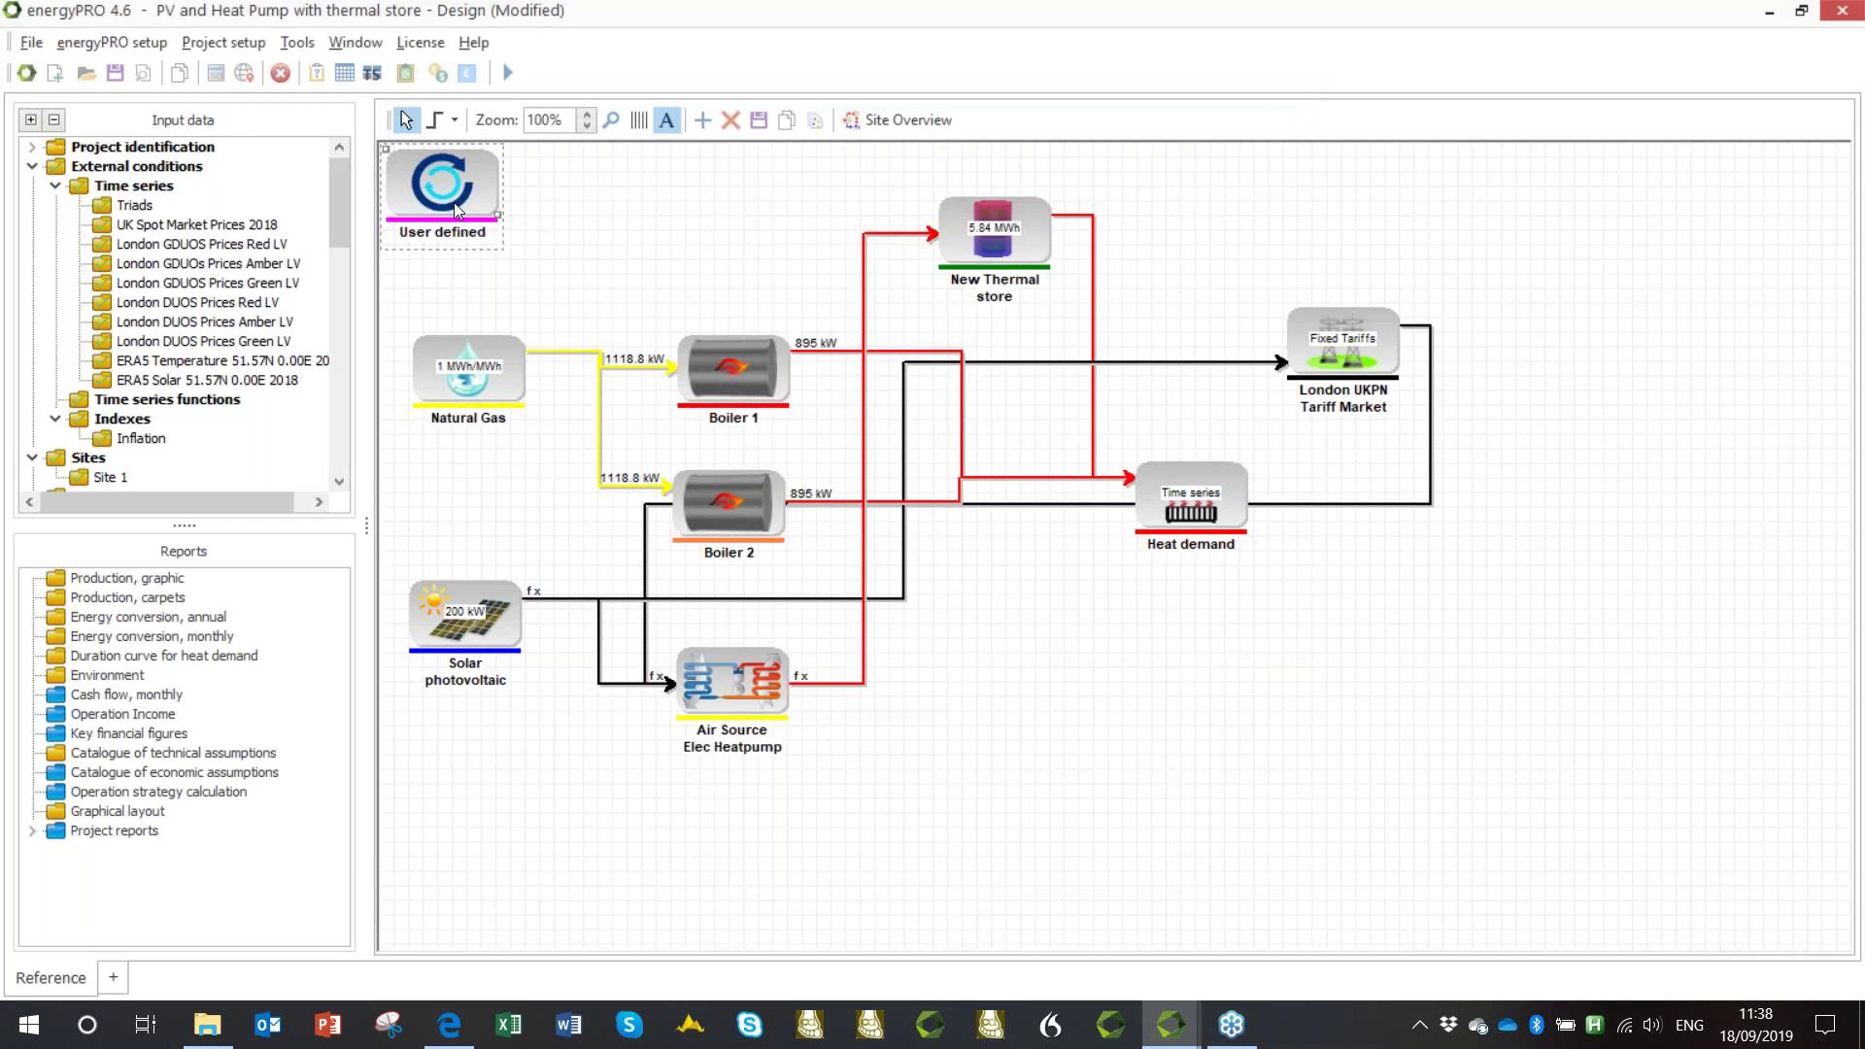
double_click(454, 208)
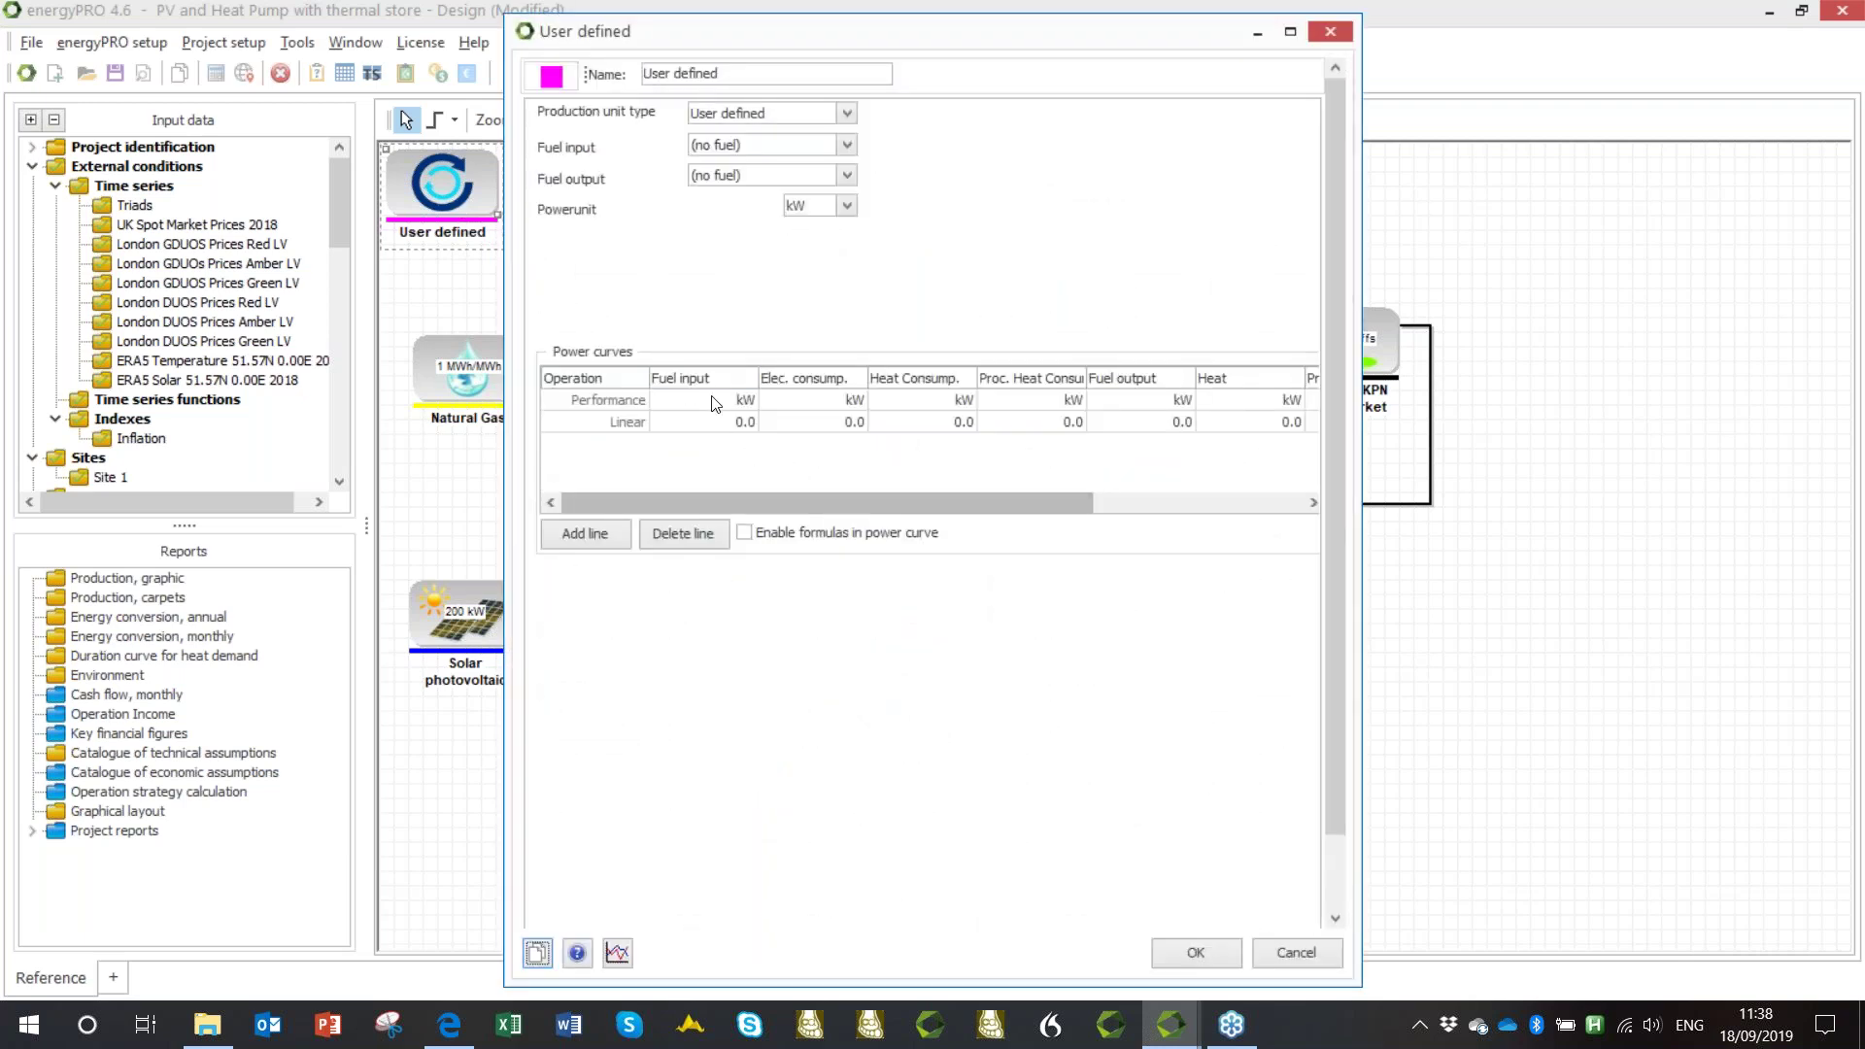
left_click_drag(748, 509, 816, 509)
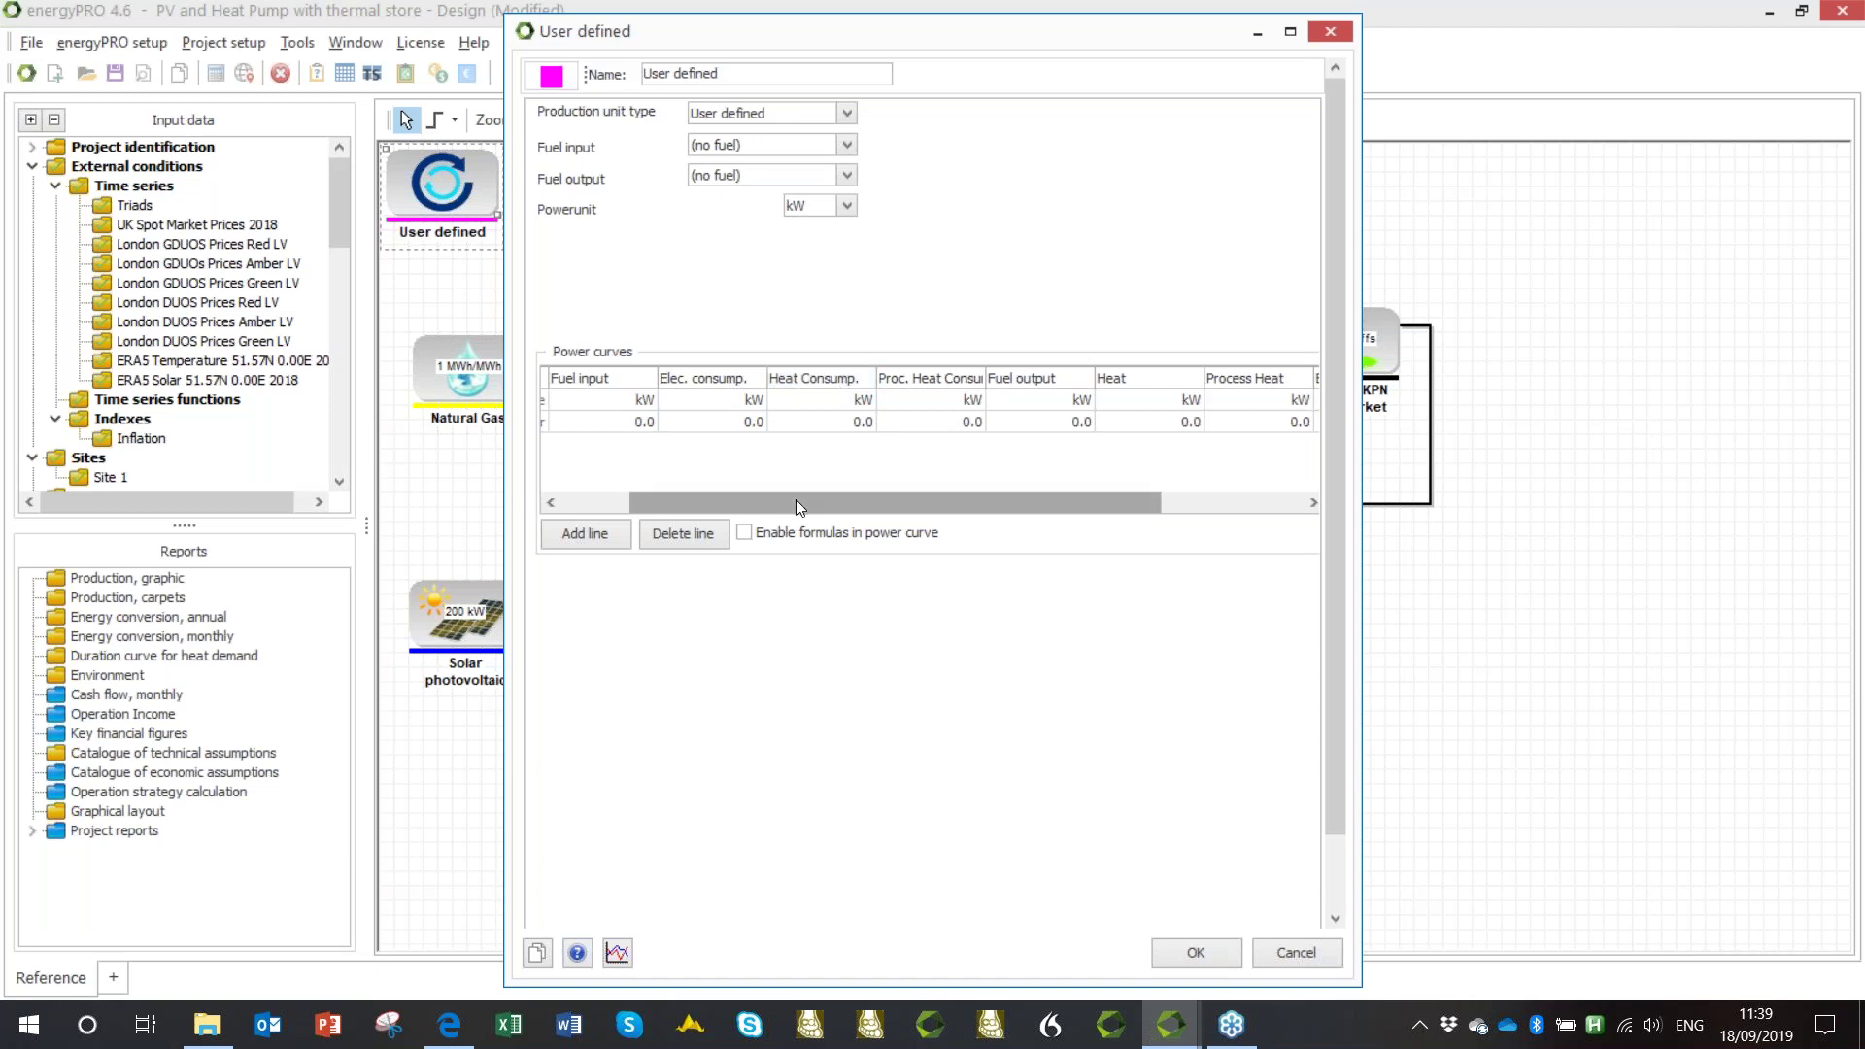
left_click_drag(795, 500, 872, 484)
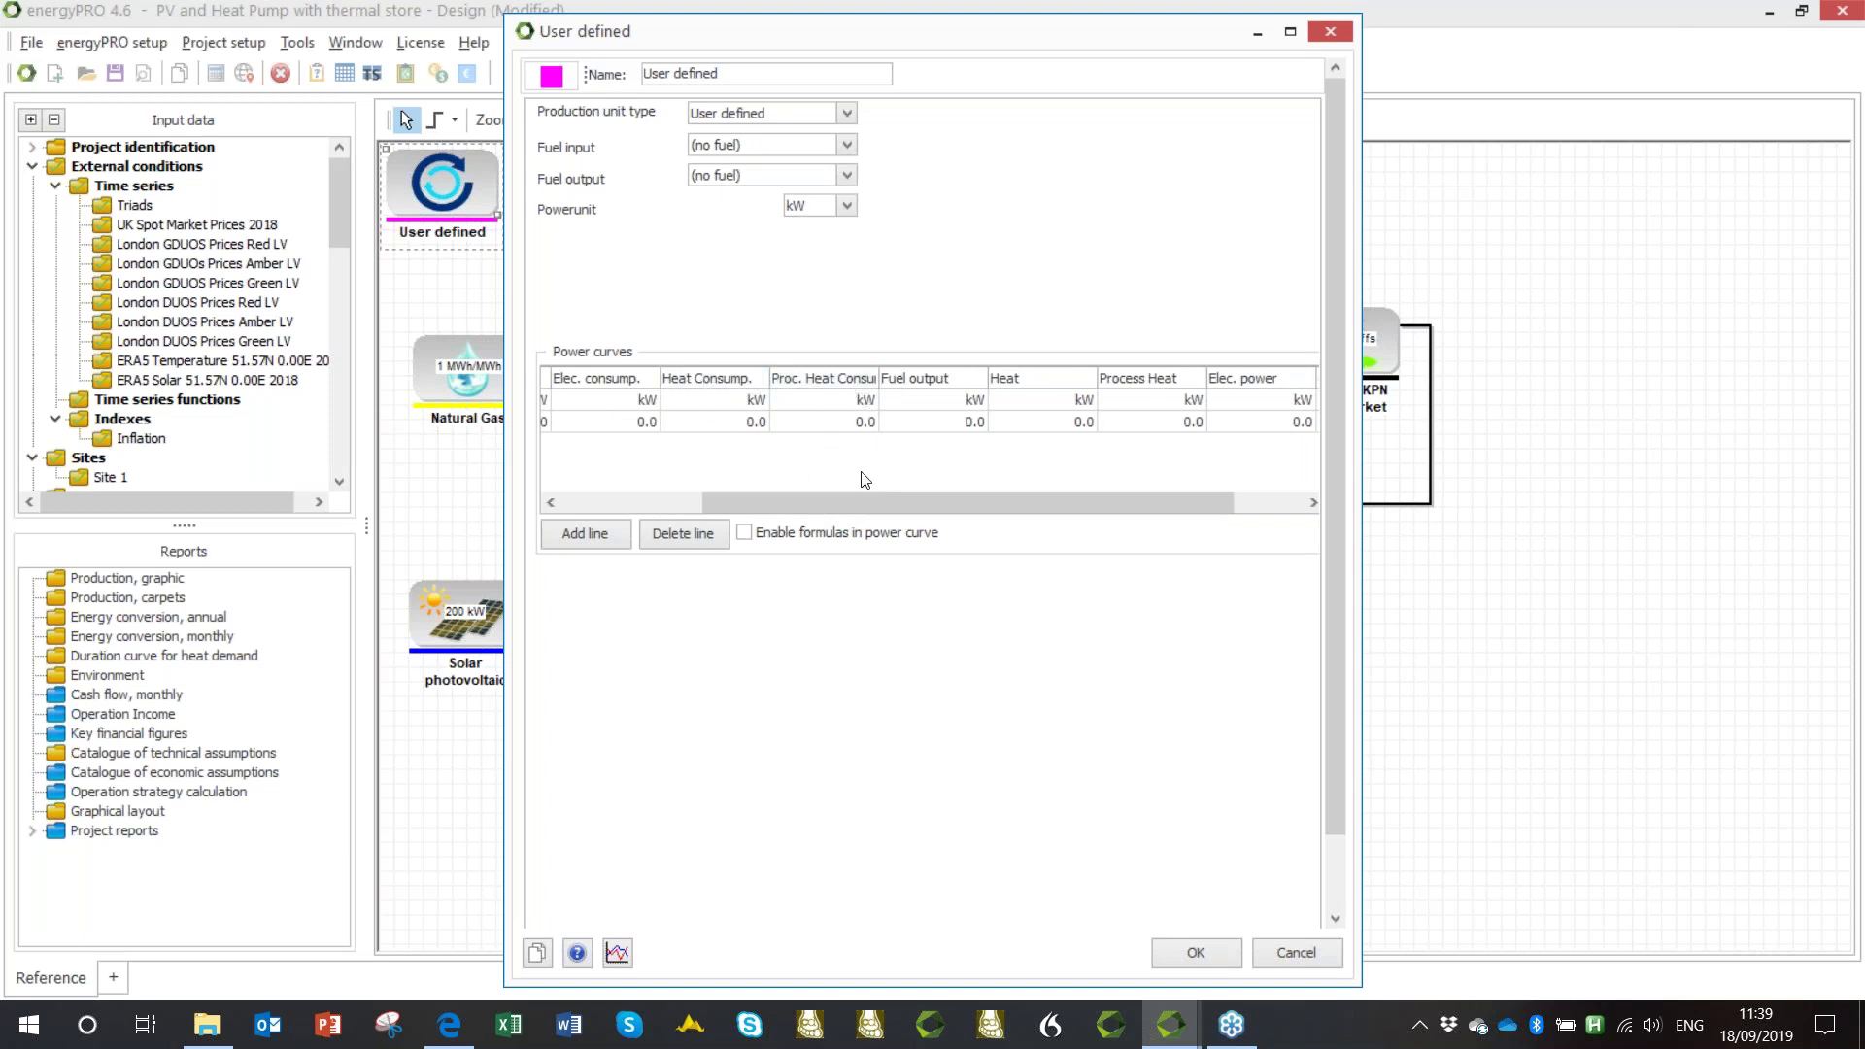
left_click_drag(853, 498, 952, 497)
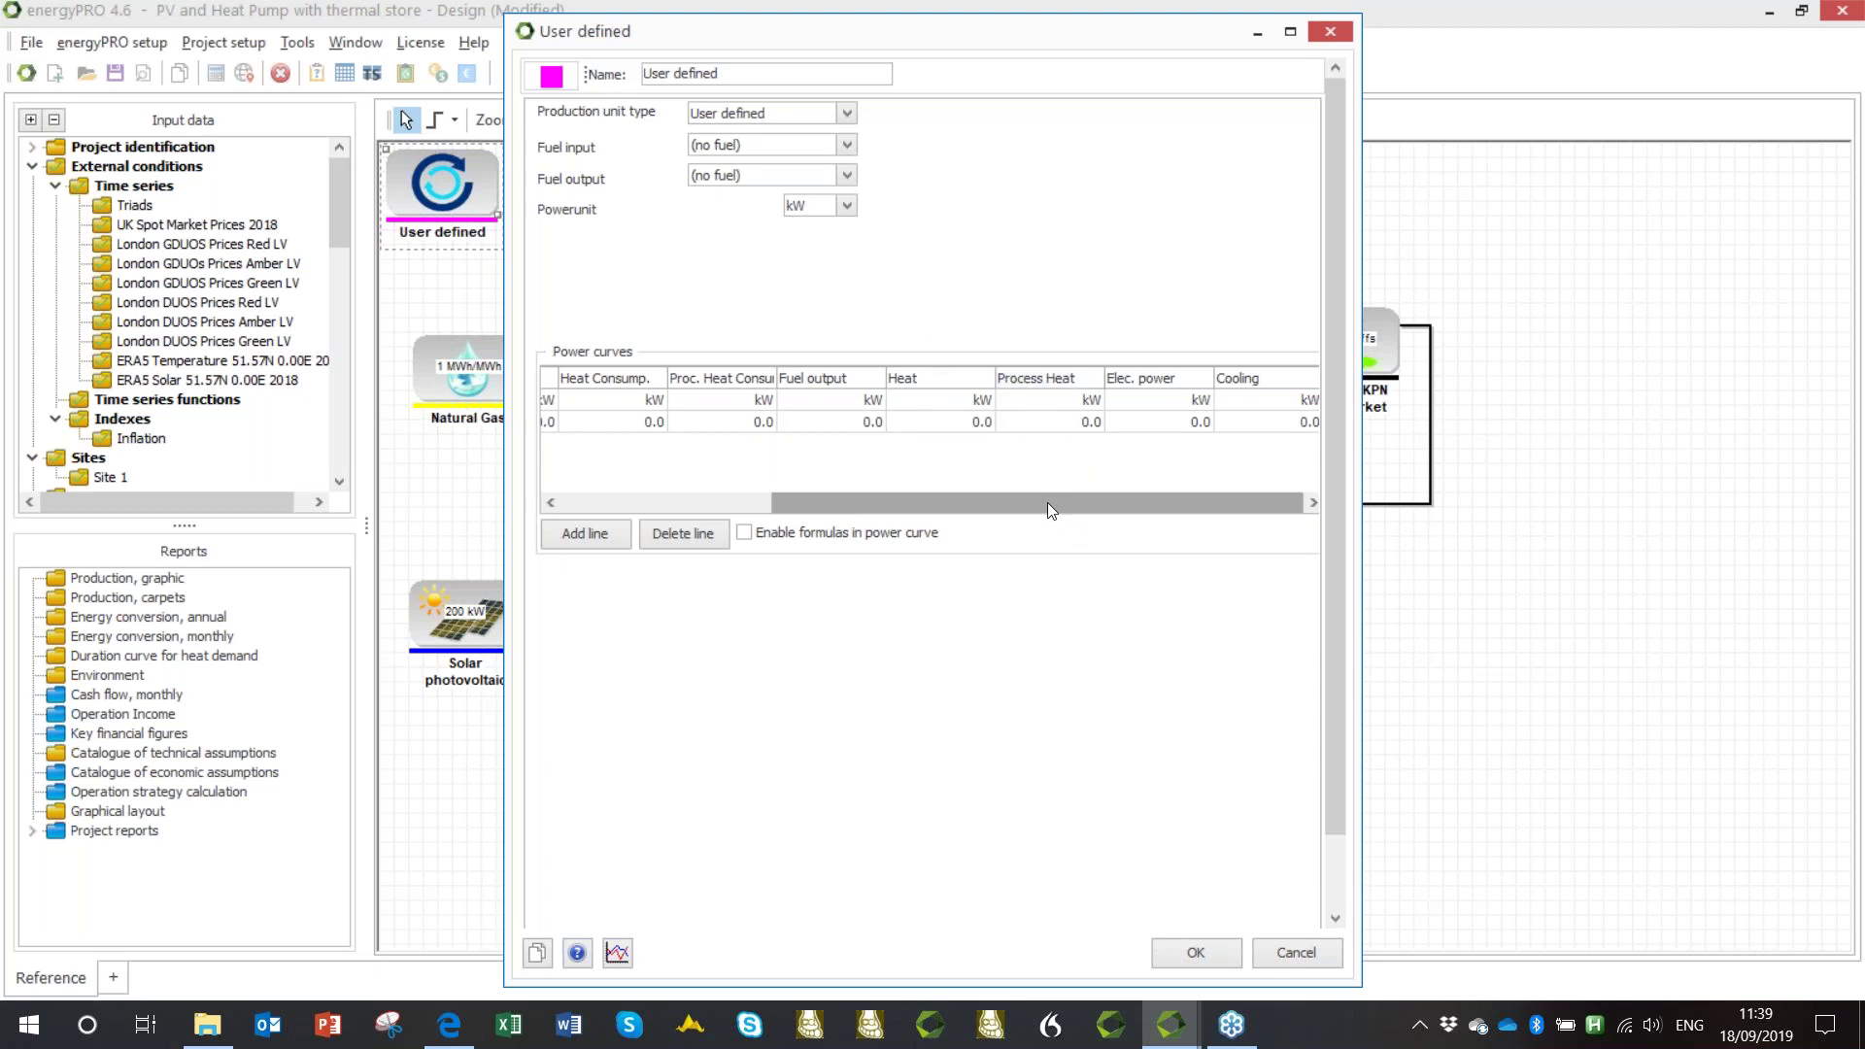
left_click_drag(1047, 504, 855, 525)
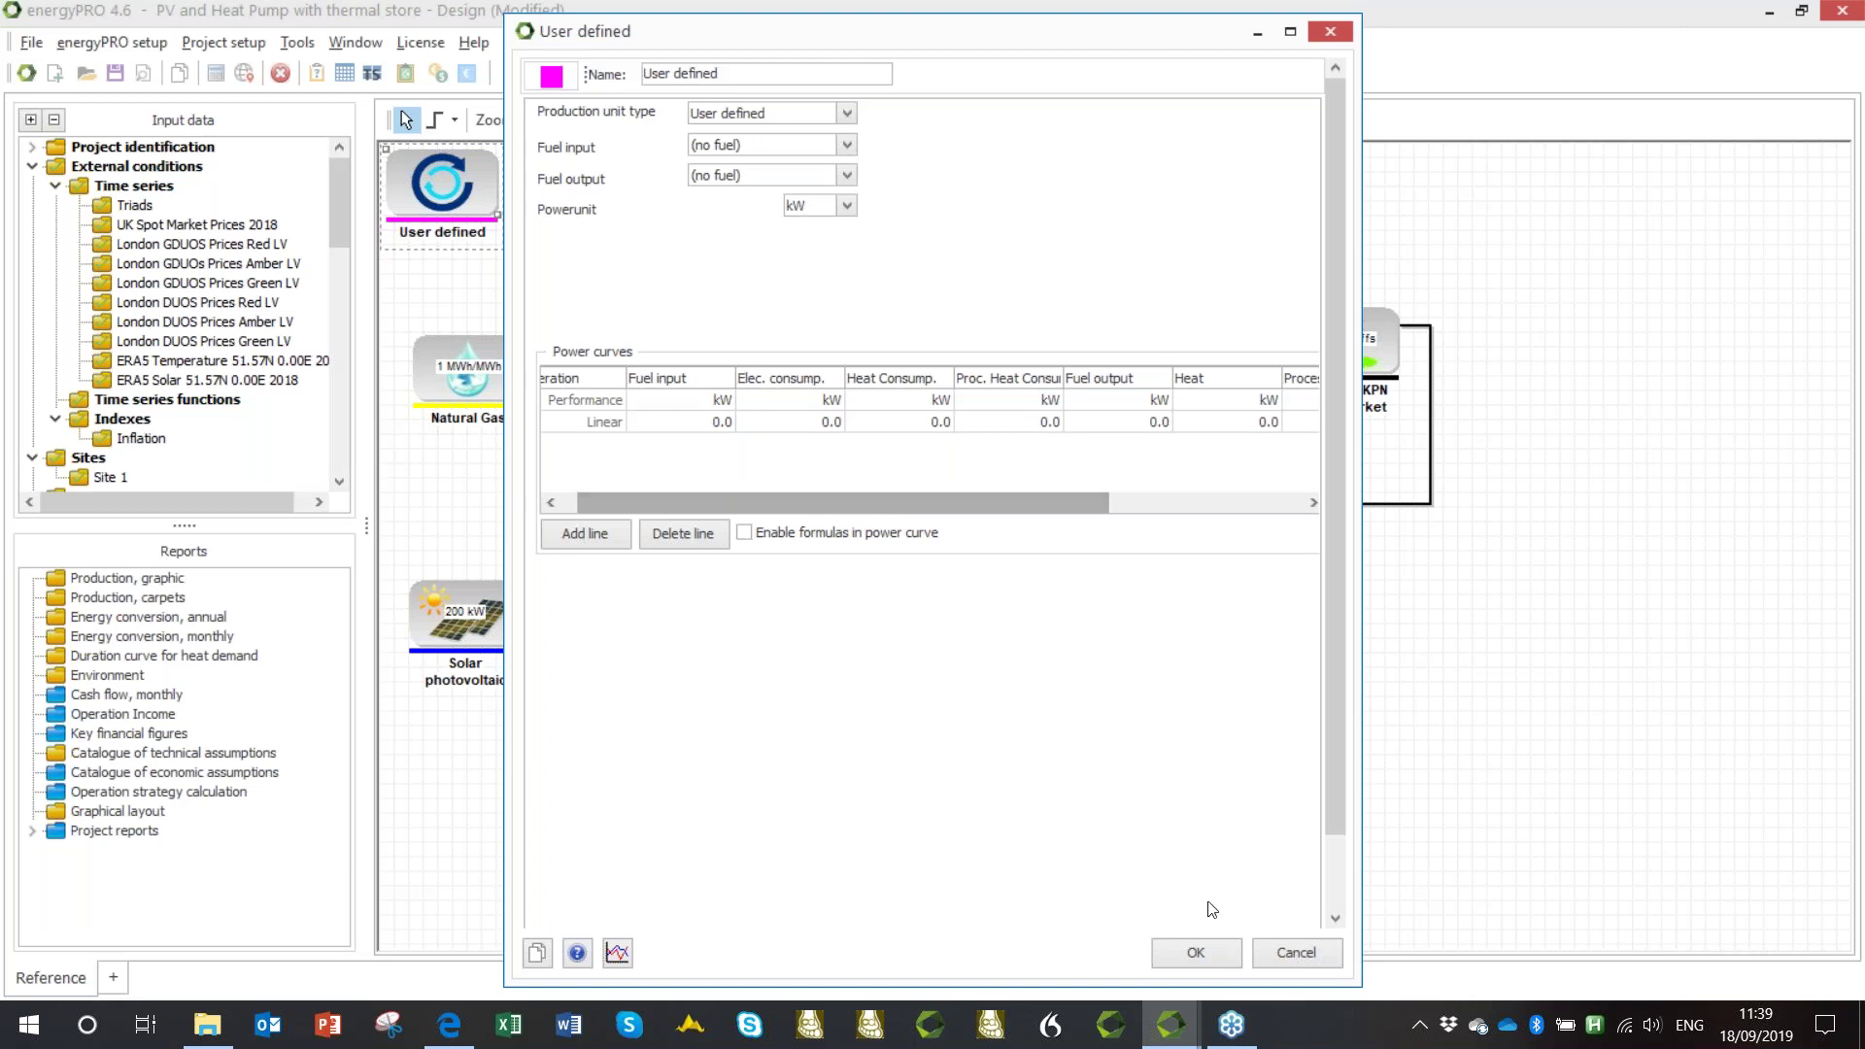
left_click(1300, 953)
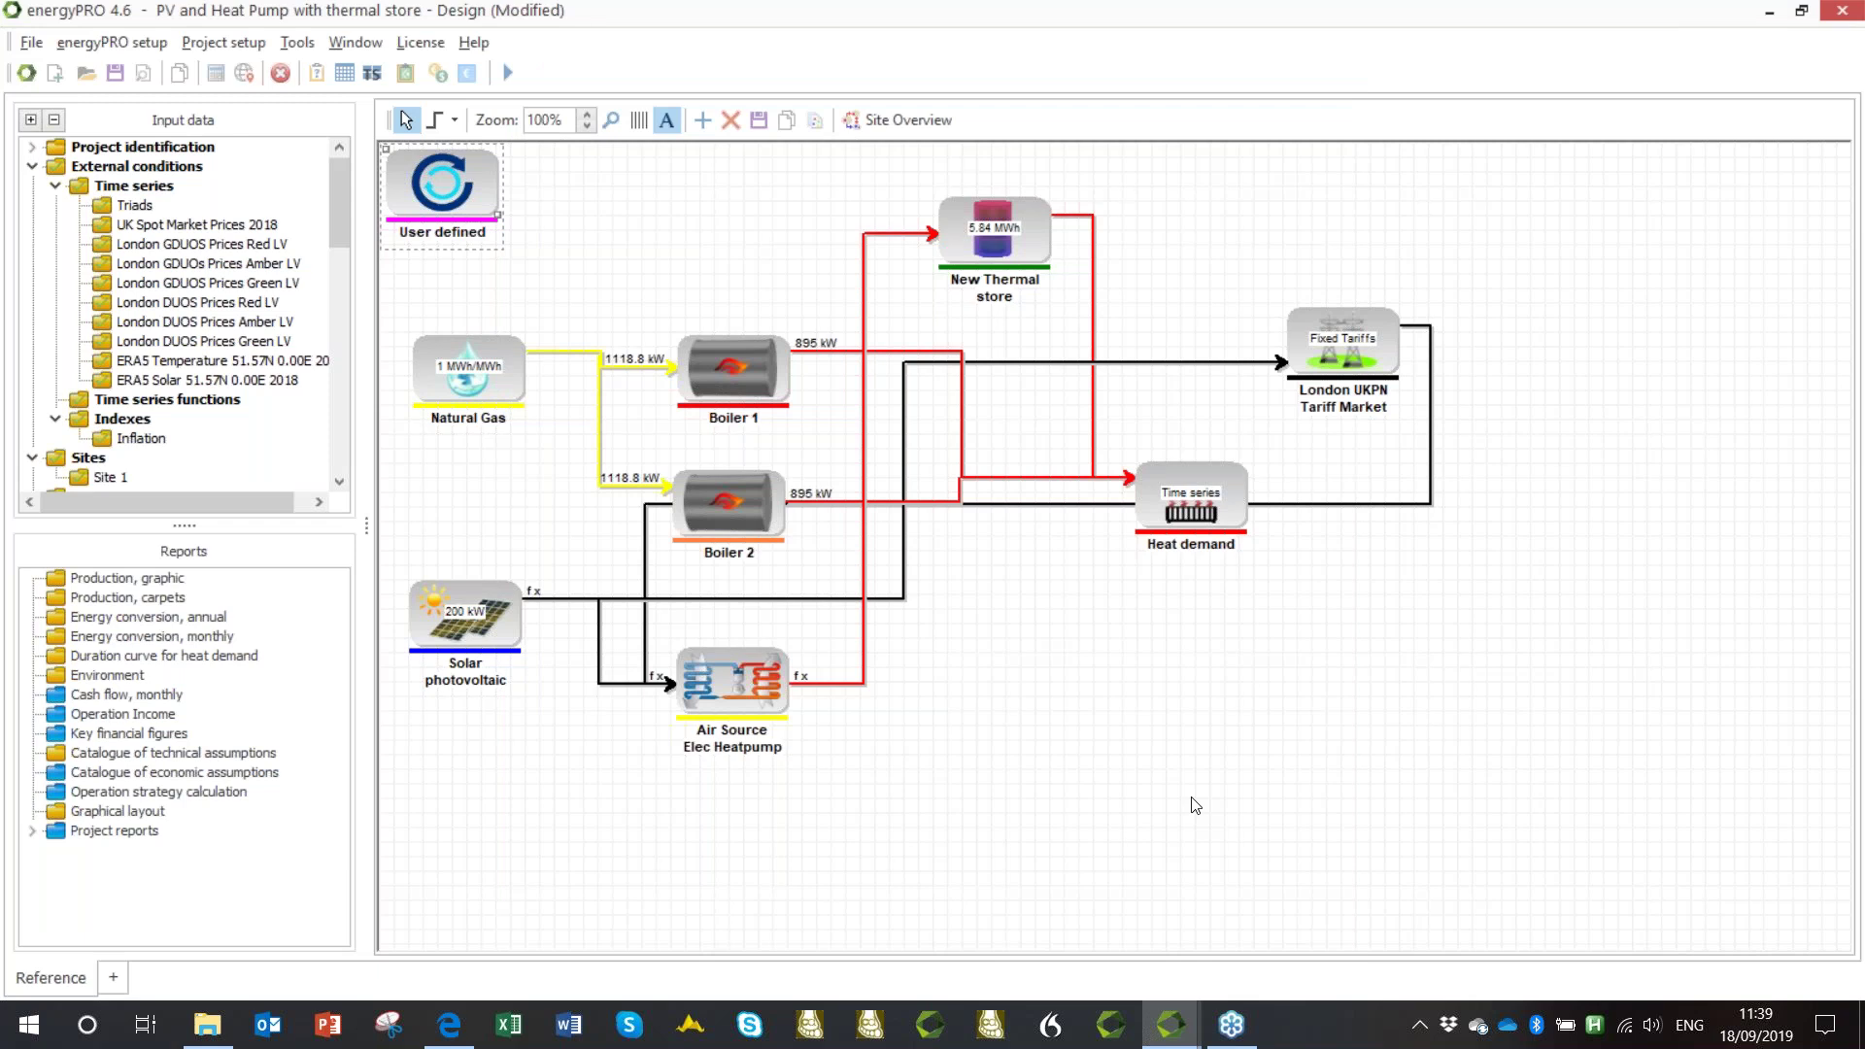
left_click(450, 1026)
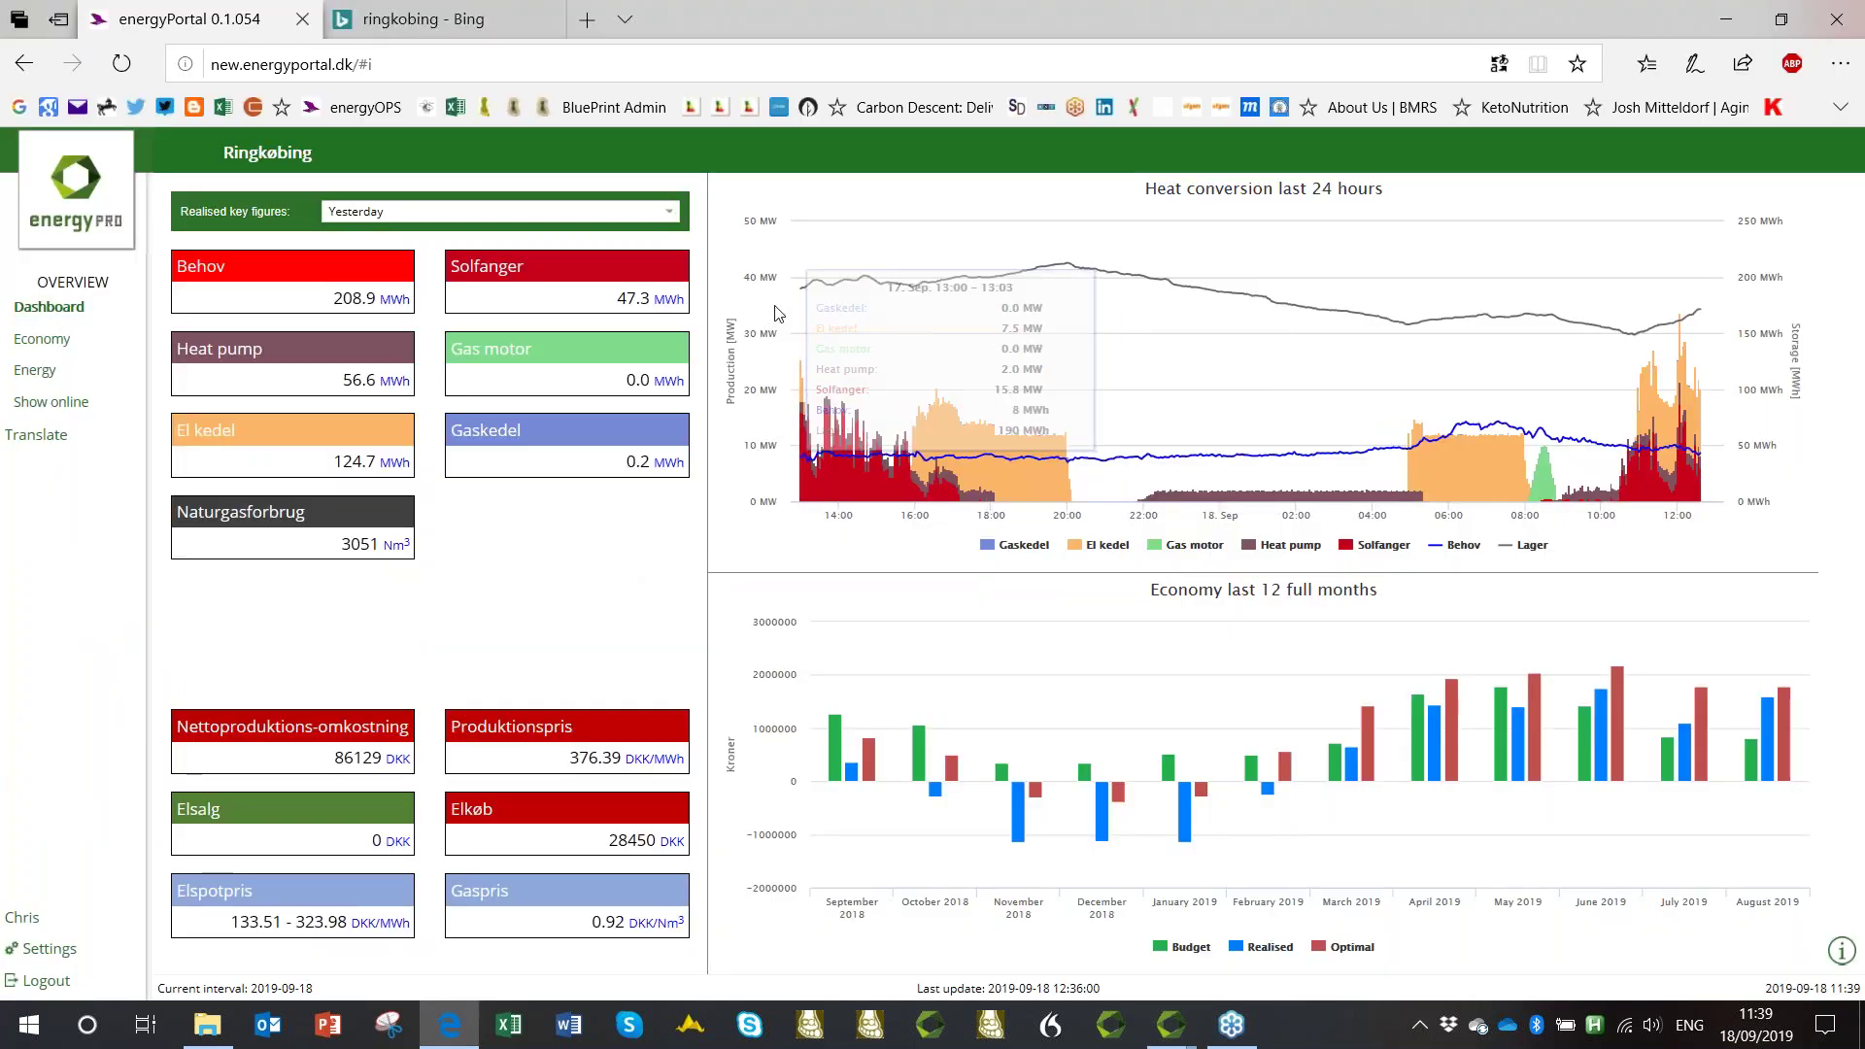
Review the Ringkøbing dashboard's charts: 376.39 DKK/MWh production price and 86129 DKK net production cost yesterday.
mouse_move(952, 636)
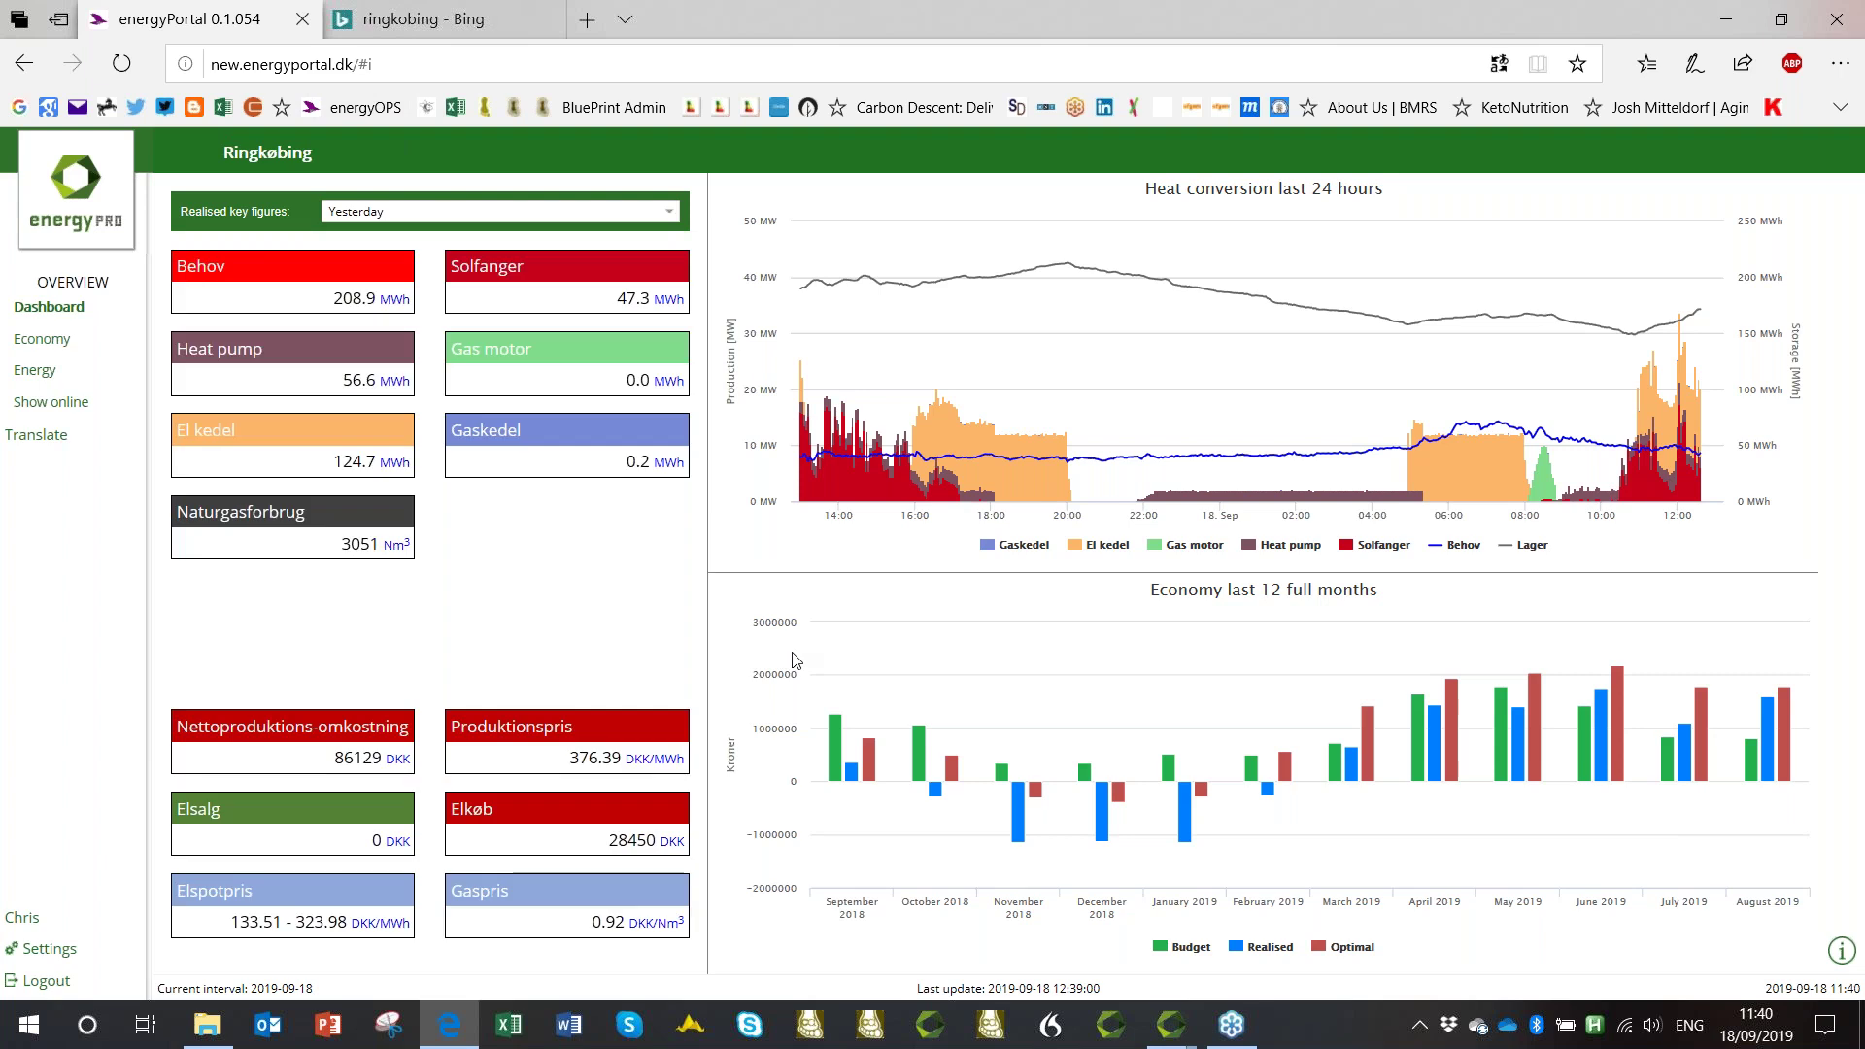
mouse_move(906, 366)
mouse_move(918, 447)
mouse_move(832, 777)
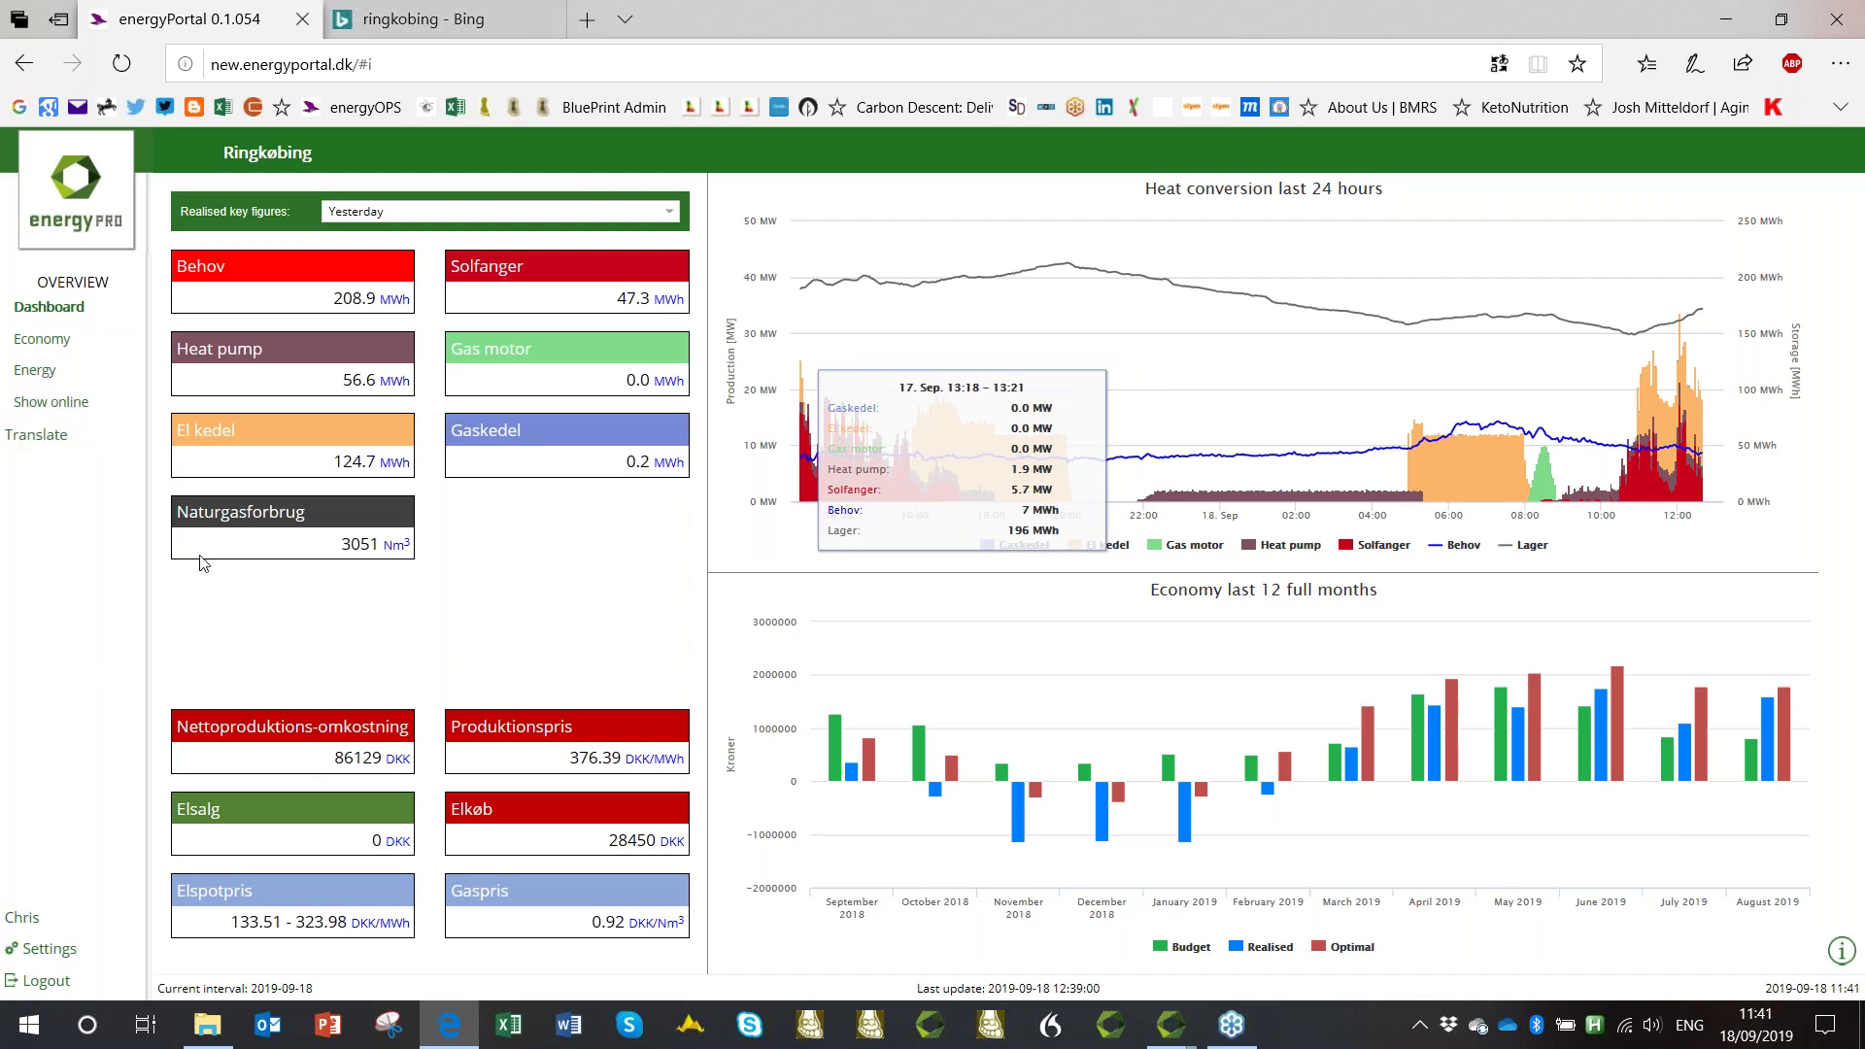
mouse_move(854, 668)
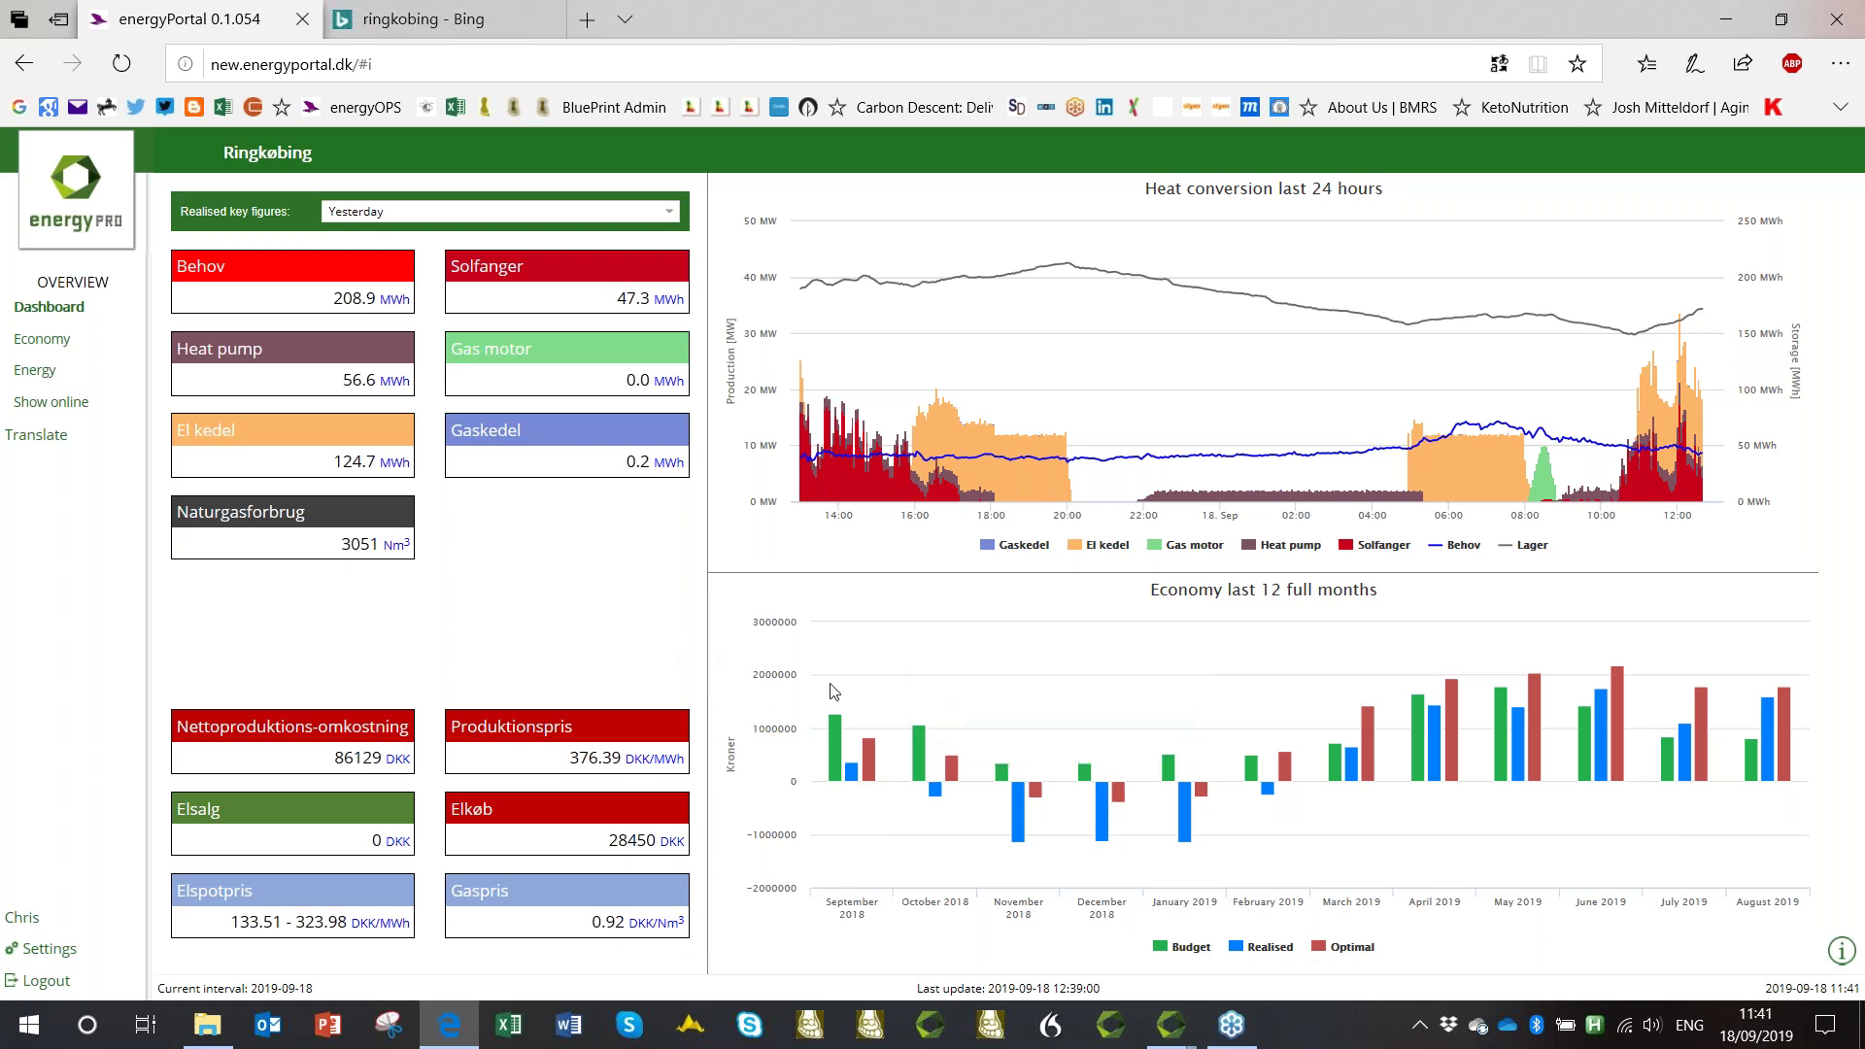
mouse_move(862, 730)
mouse_move(851, 763)
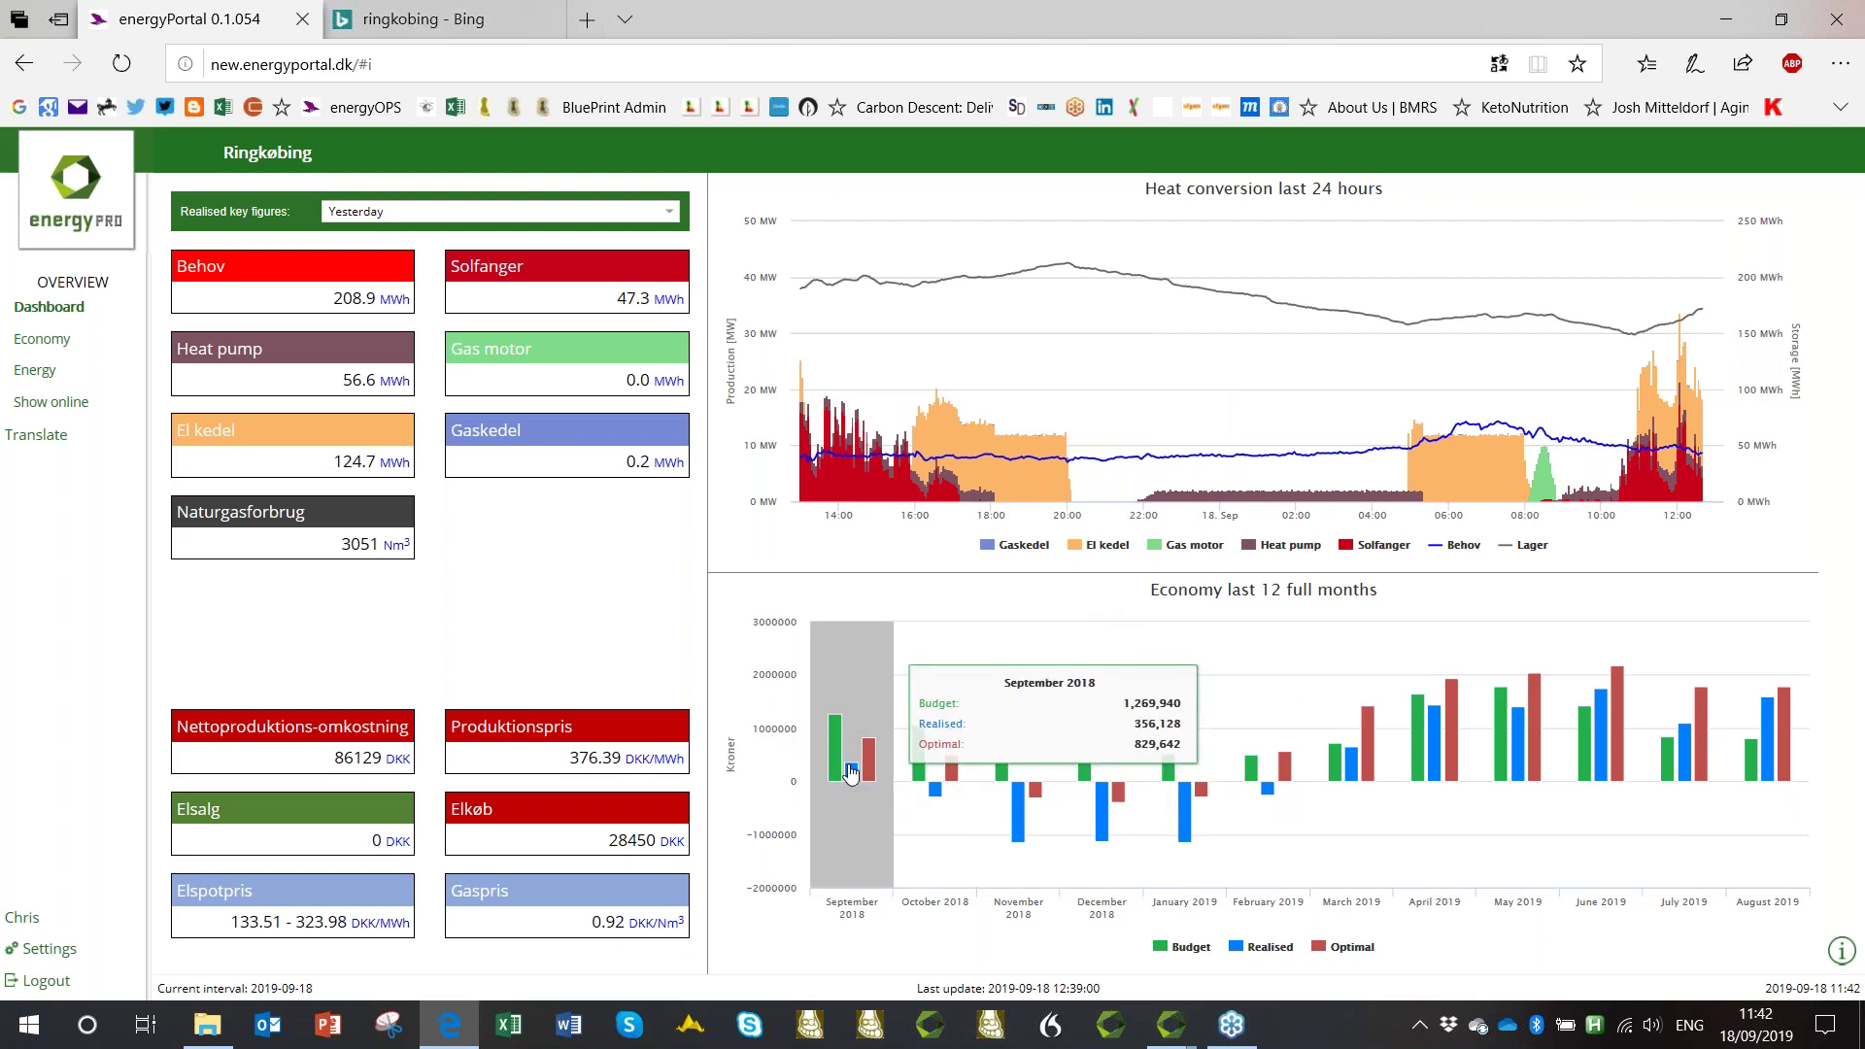
left_click(848, 765)
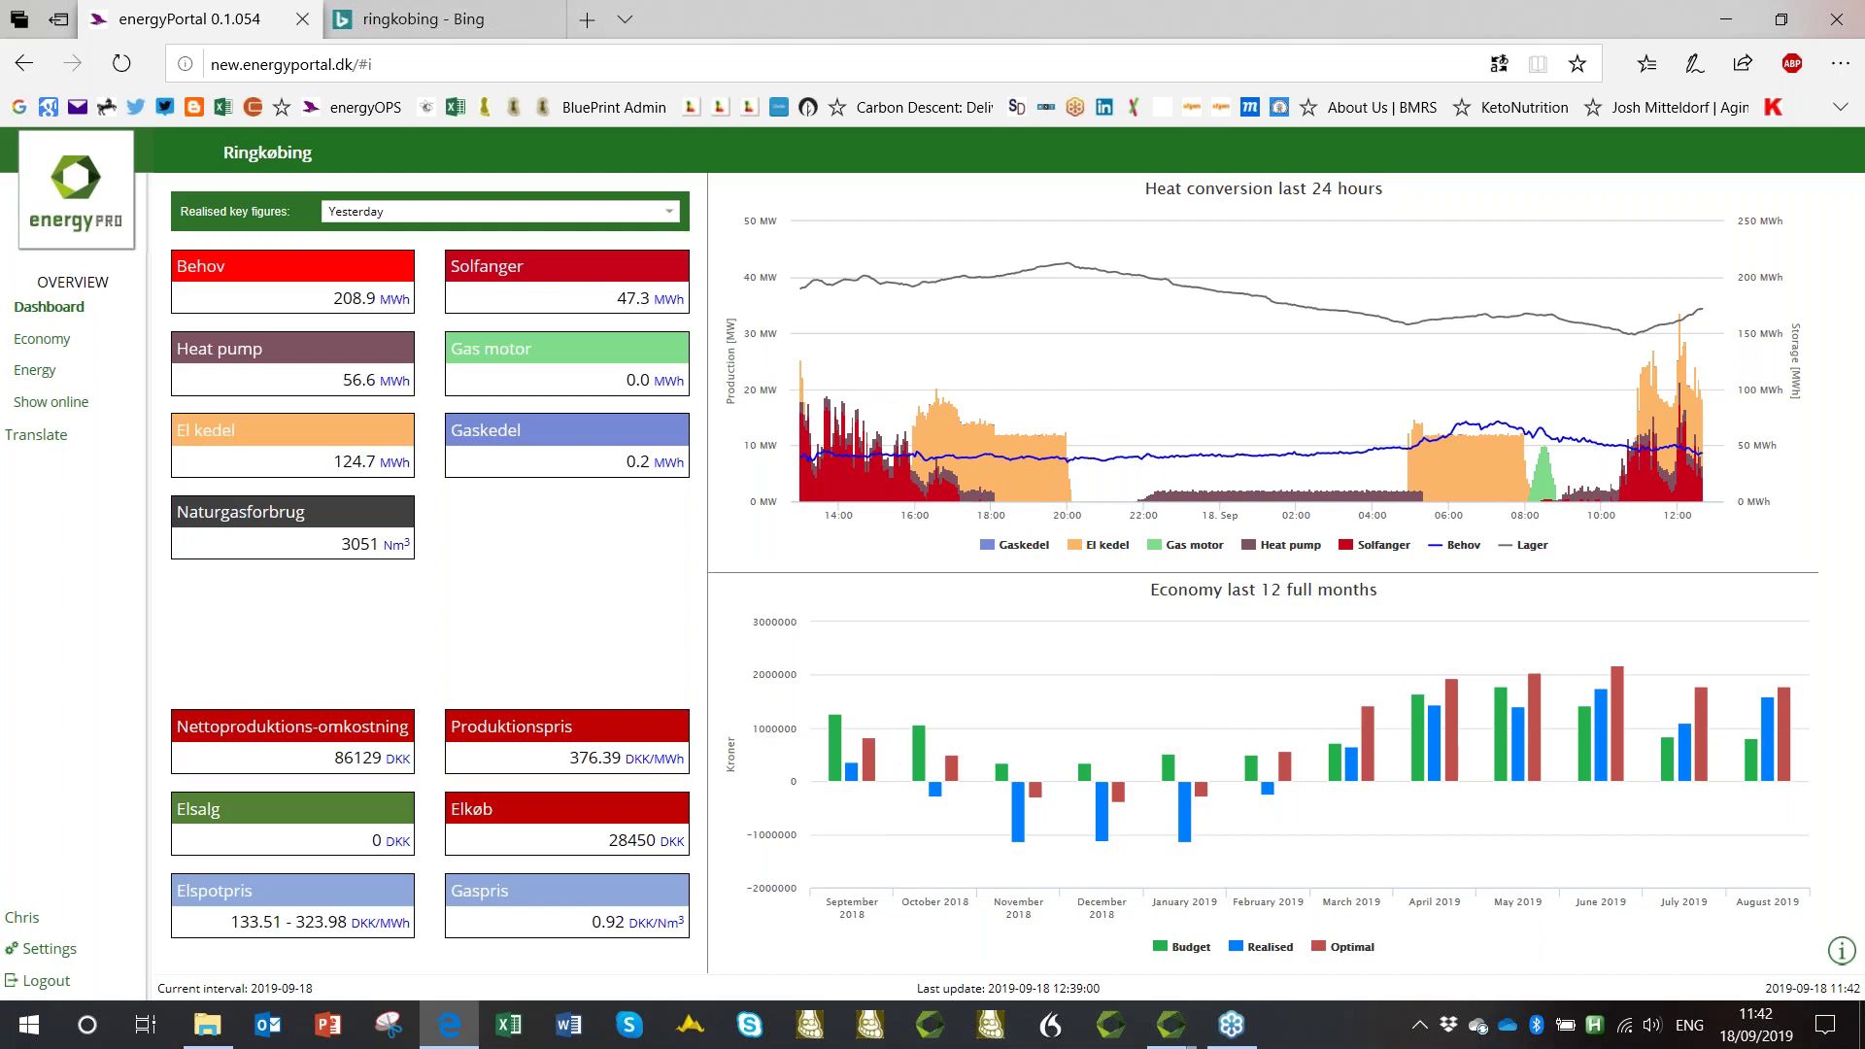
mouse_move(873, 755)
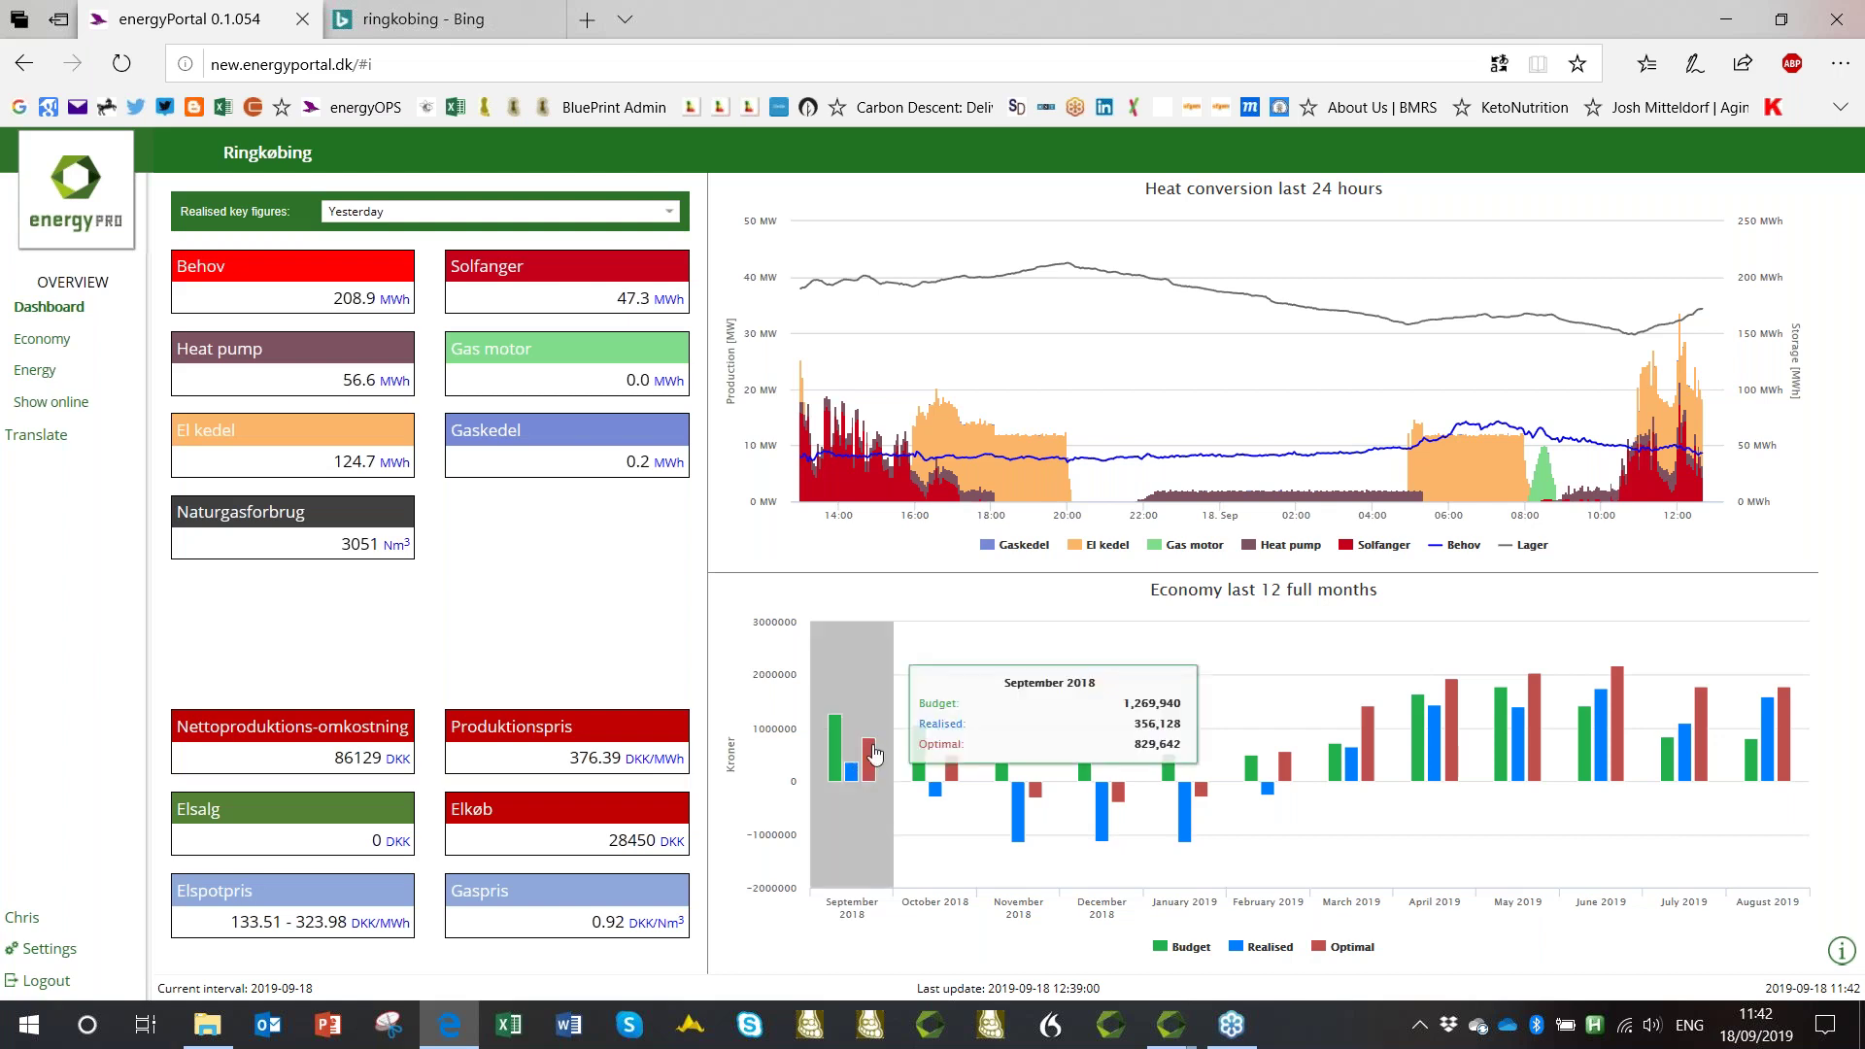